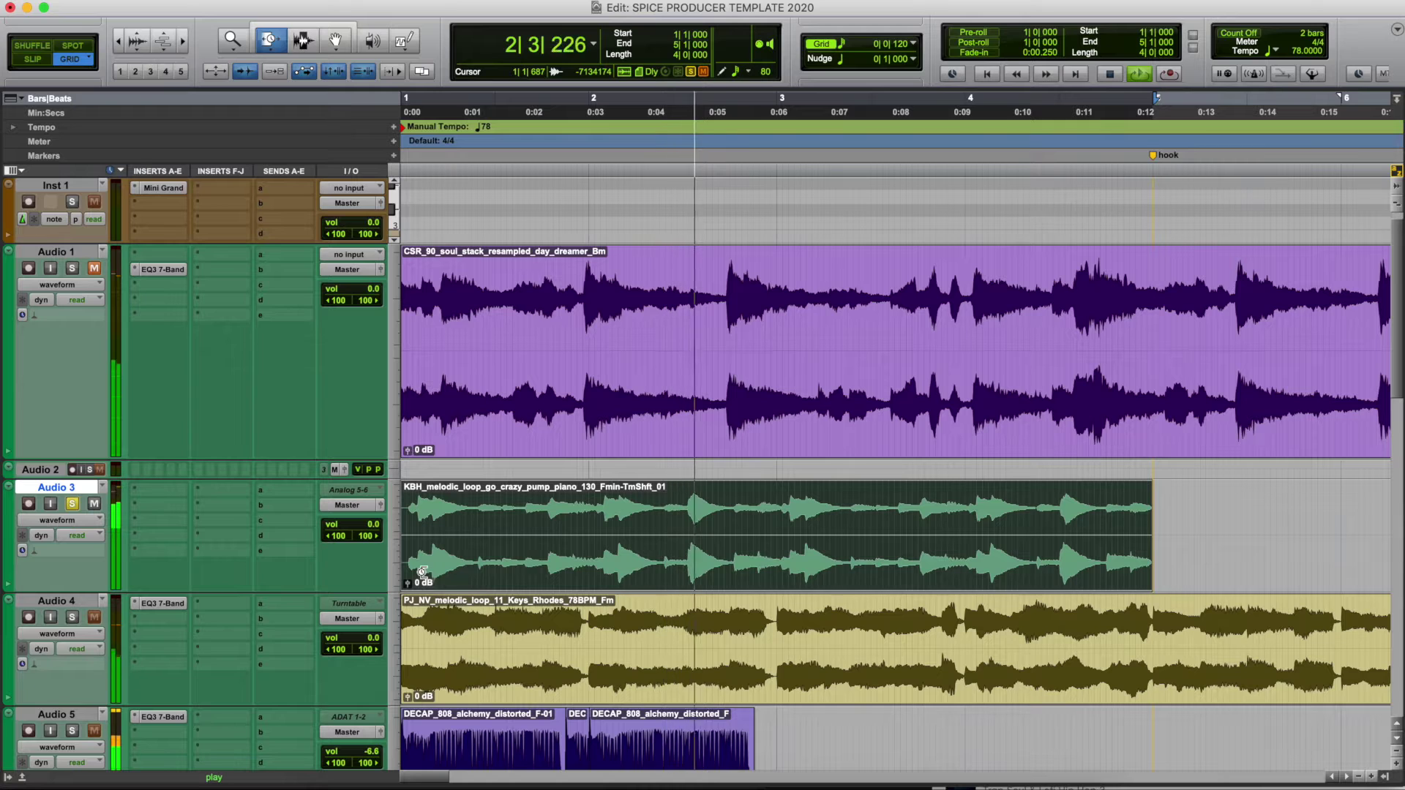
# Activate the Smart Tool, select the first two bars of the piano loop on Audio 3 and play them back.
pyautogui.press('space')
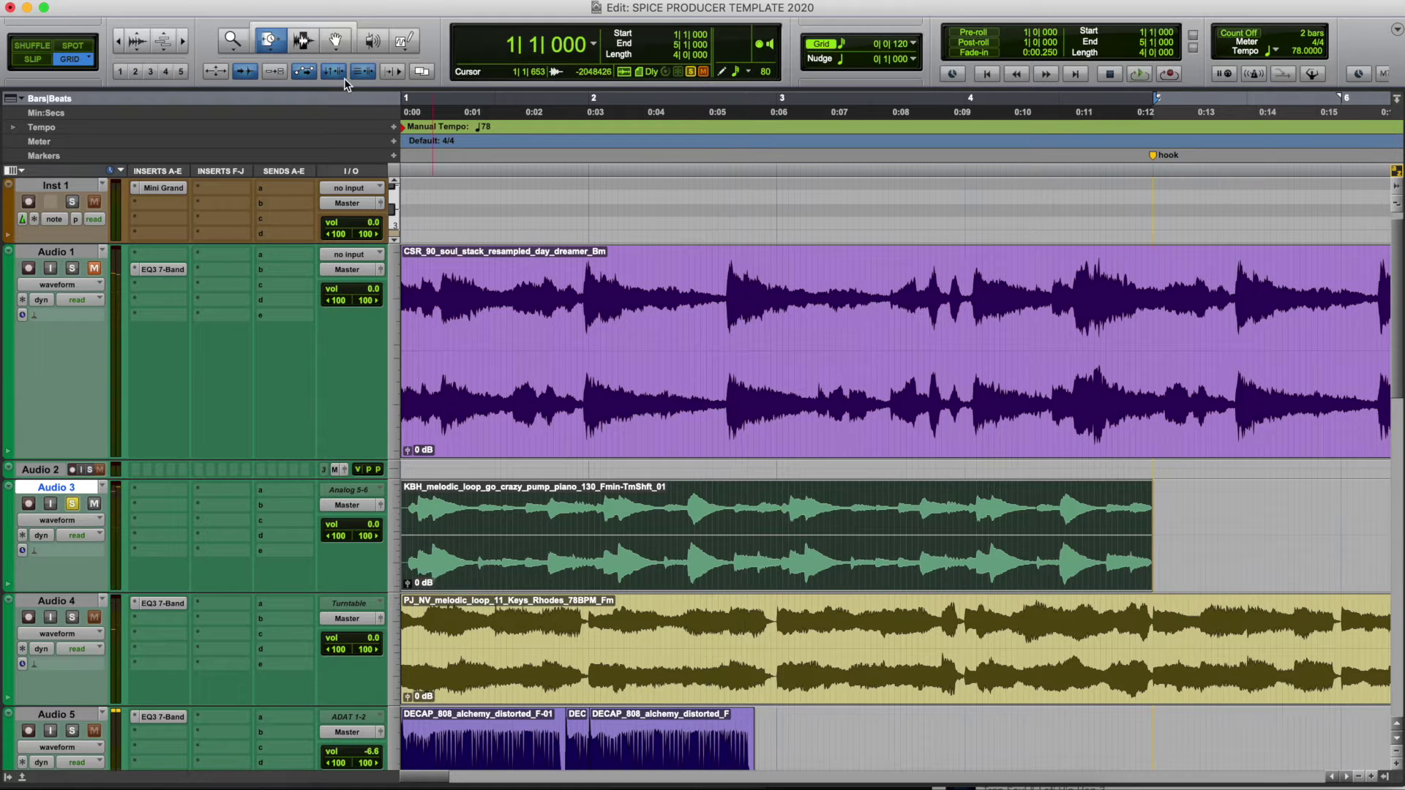
pyautogui.click(272, 49)
pyautogui.click(317, 46)
pyautogui.click(312, 24)
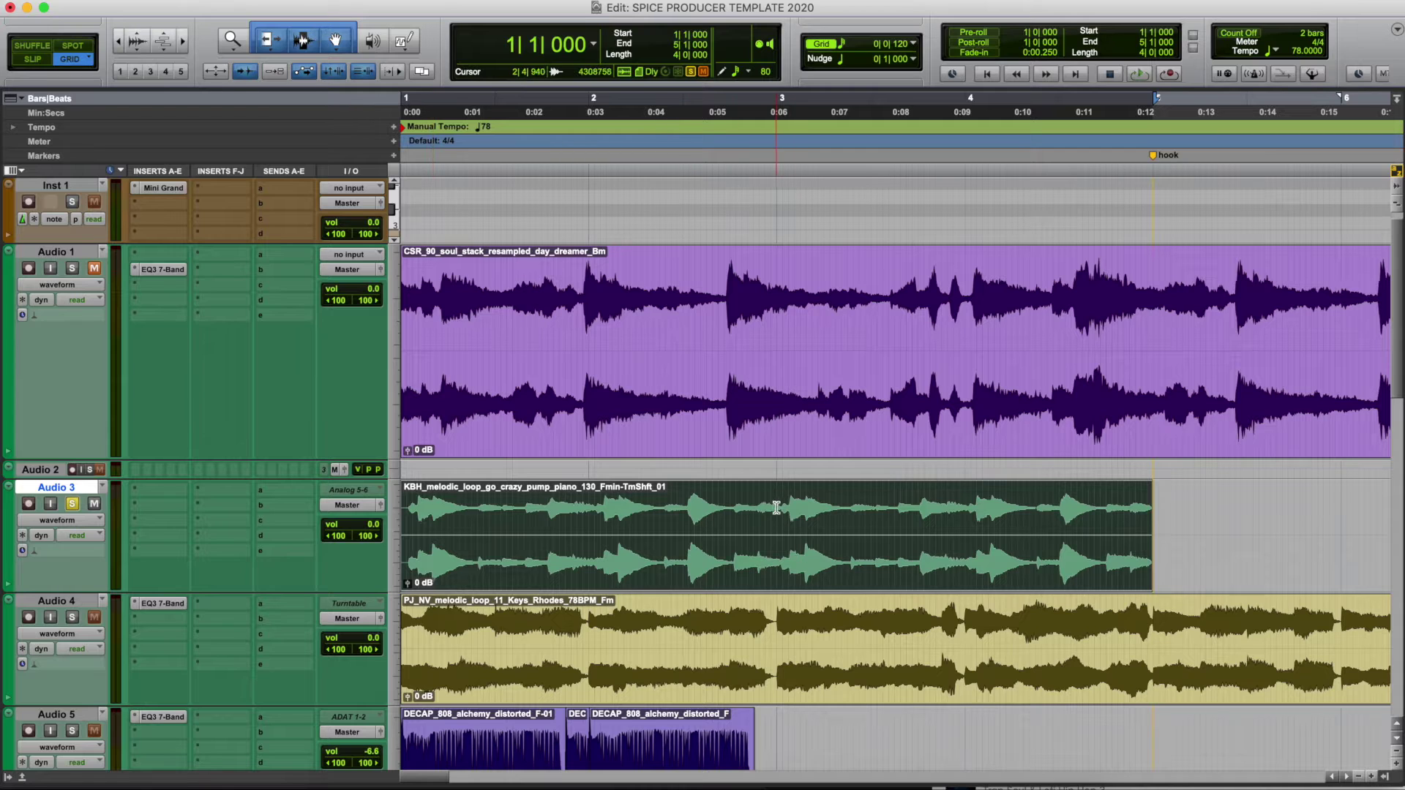
pyautogui.moveTo(777, 497); pyautogui.dragTo(1152, 505)
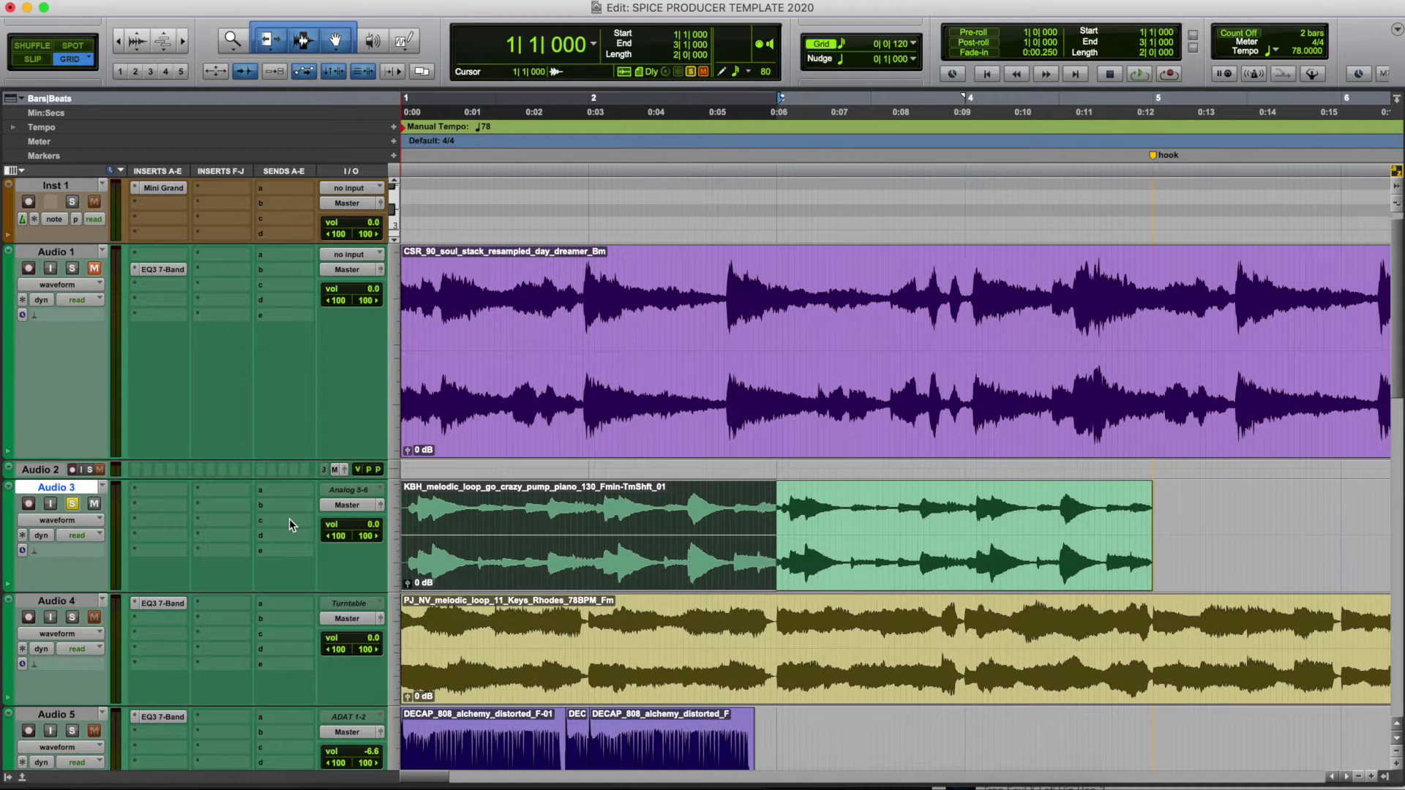
pyautogui.press('space')
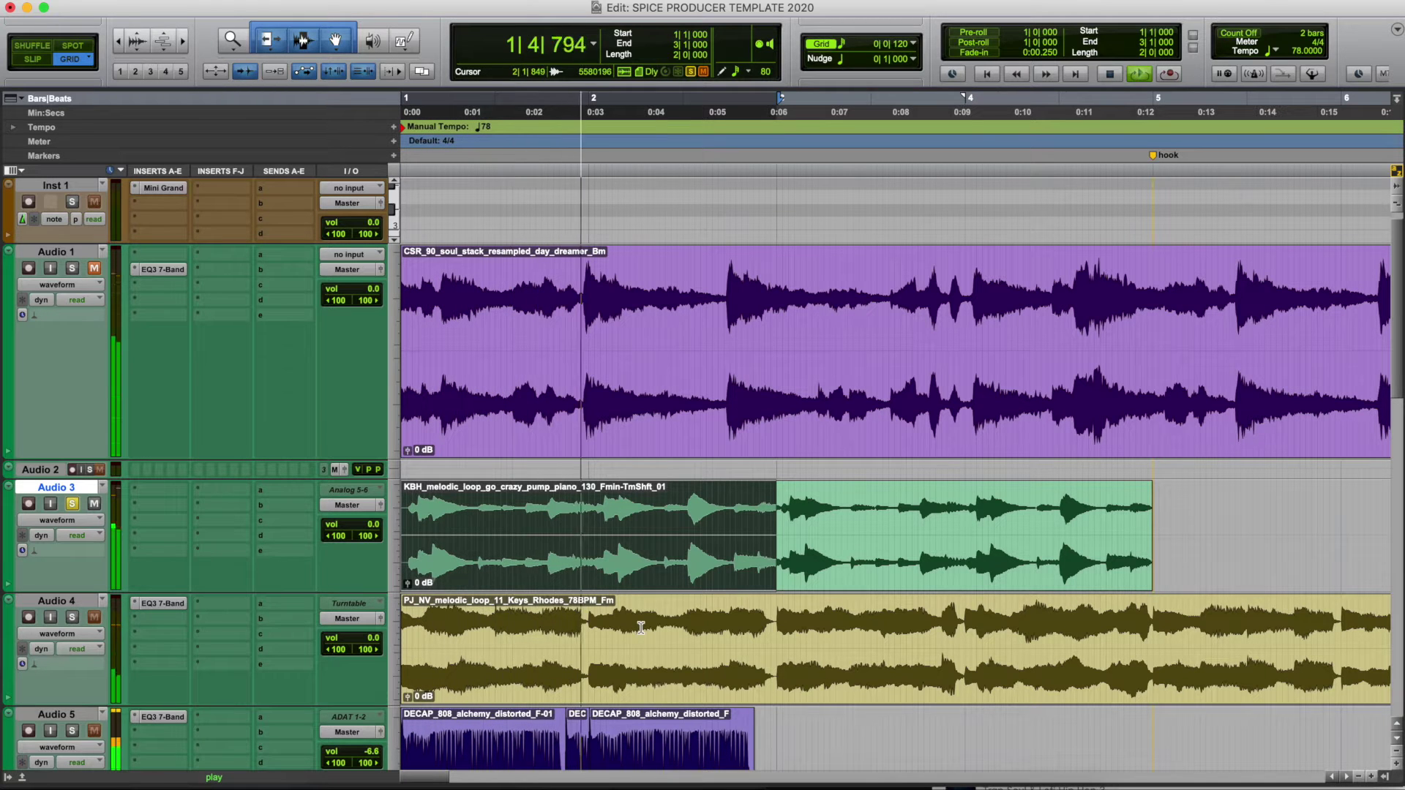
# Turn off solo on Audio 3, select its whole piano loop clip and play it with the other tracks.
pyautogui.scroll(-3, 641, 628)
pyautogui.scroll(-10, 641, 628)
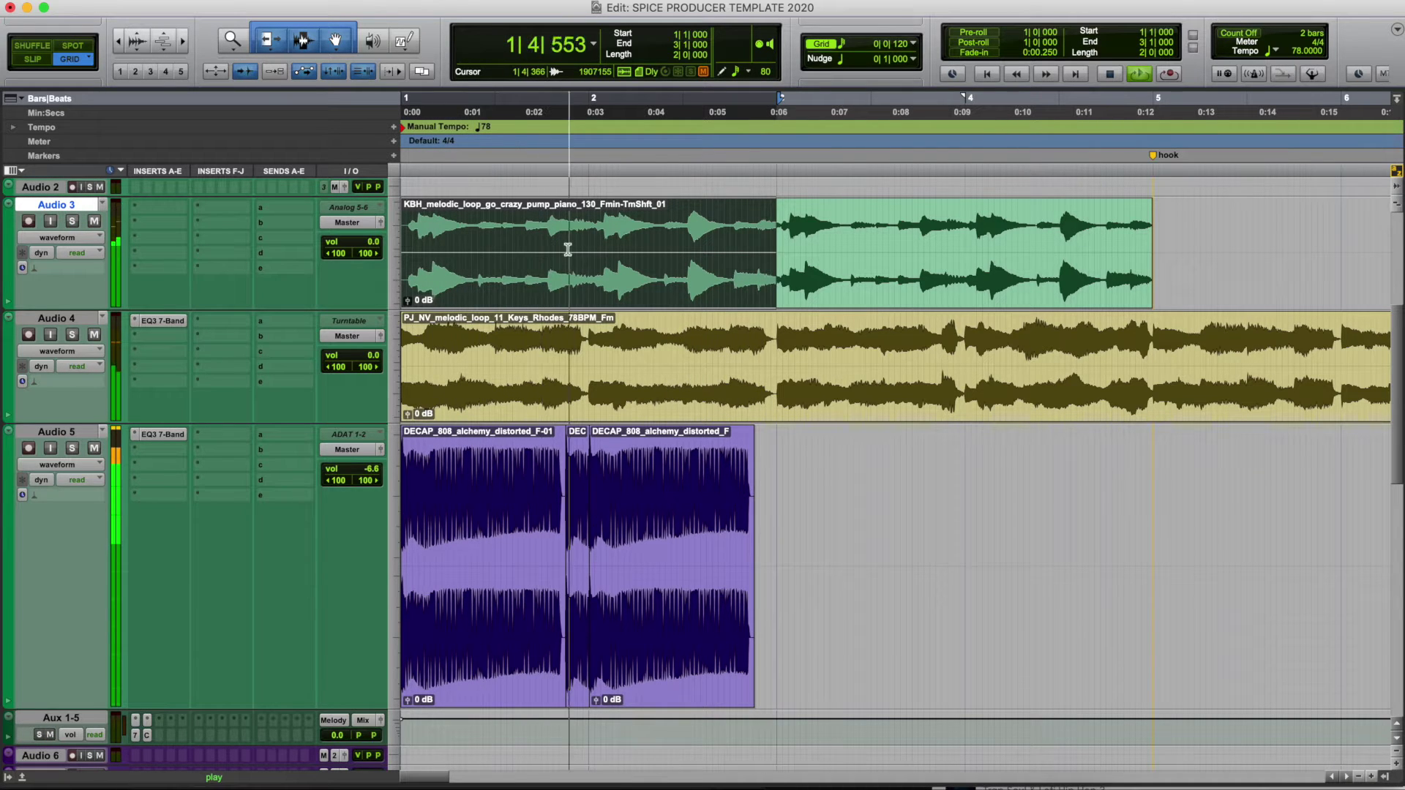
pyautogui.press('space')
pyautogui.click(579, 280)
pyautogui.press('space')
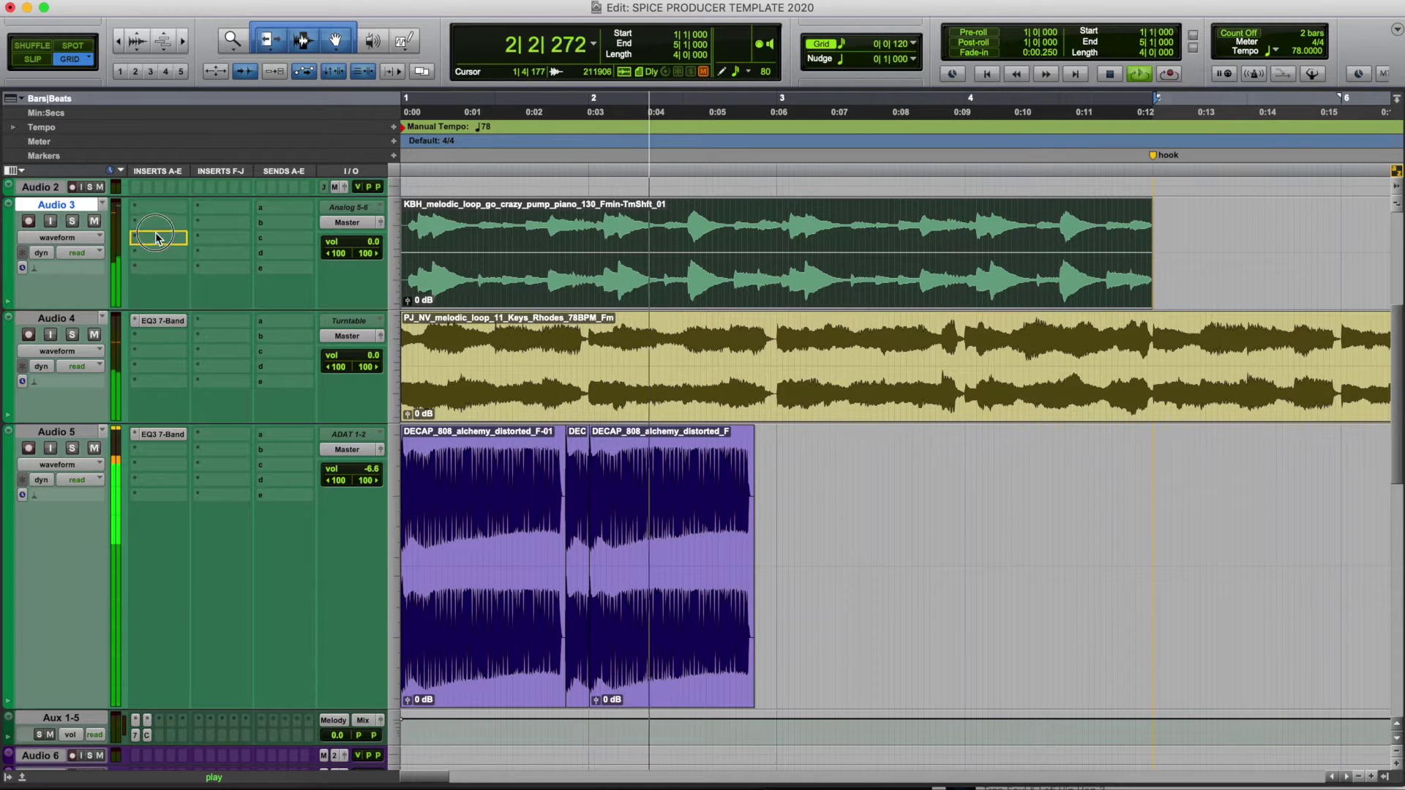
# Mute Audio 4 and audition the Audio 3 piano loop against the 808 on Audio 5.
pyautogui.click(162, 316)
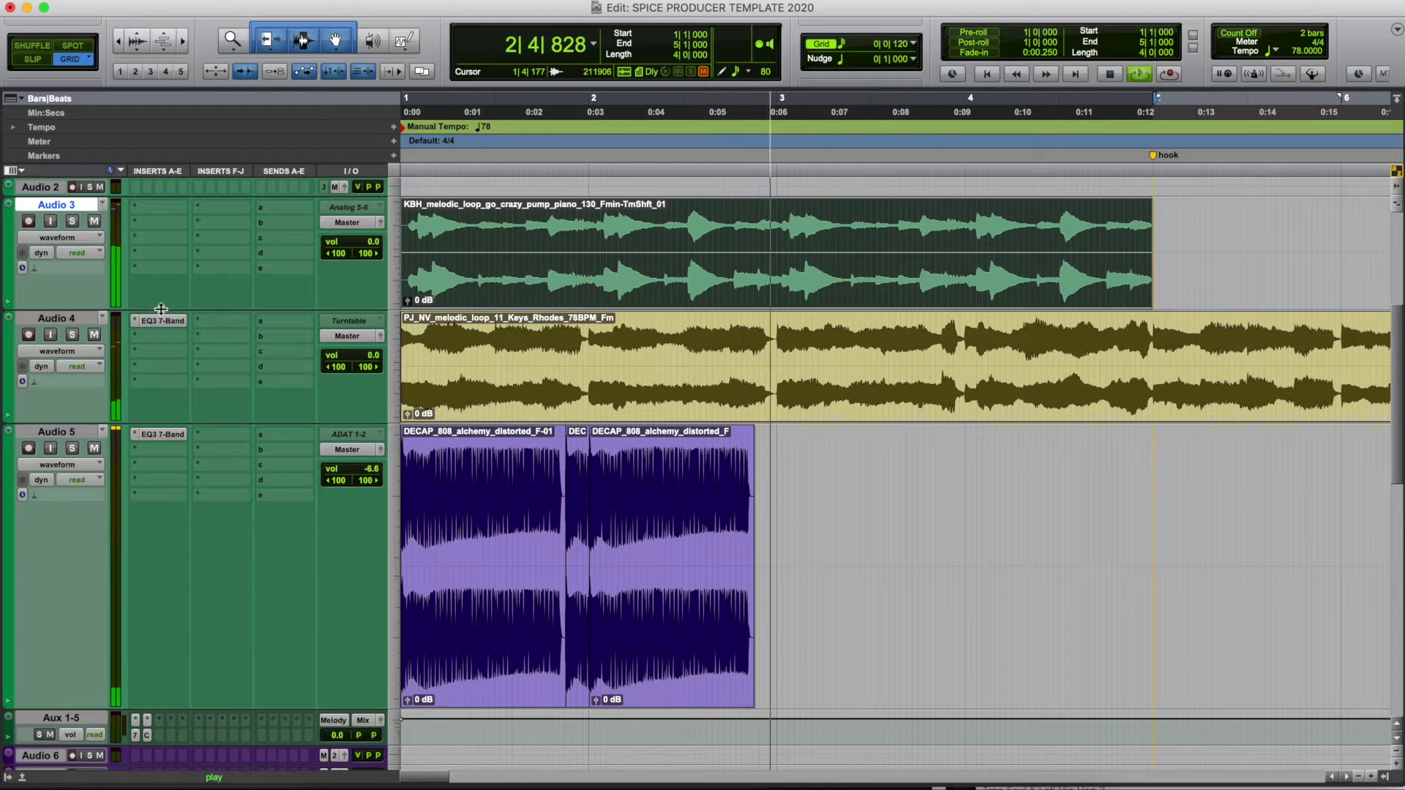
pyautogui.click(139, 223)
pyautogui.click(725, 247)
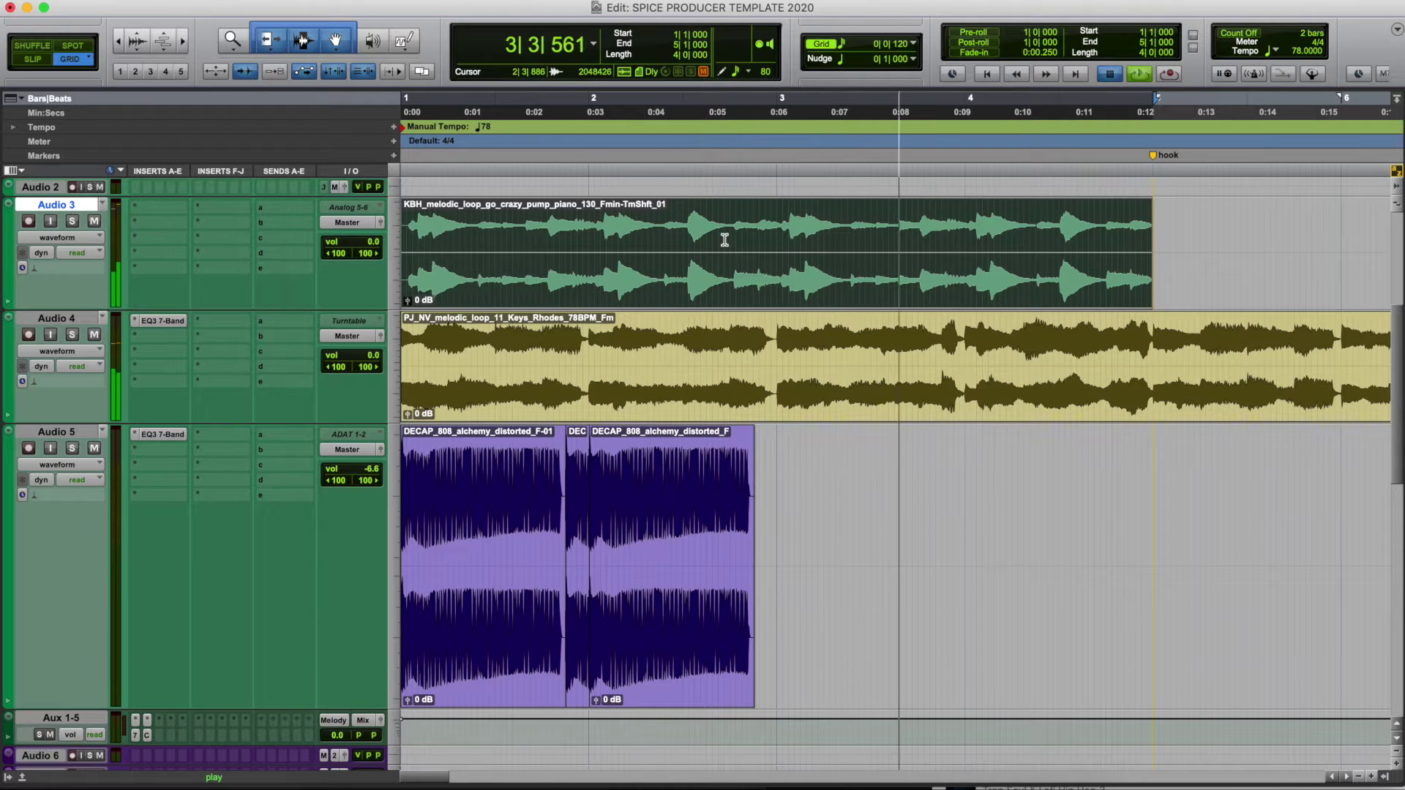
pyautogui.press('space')
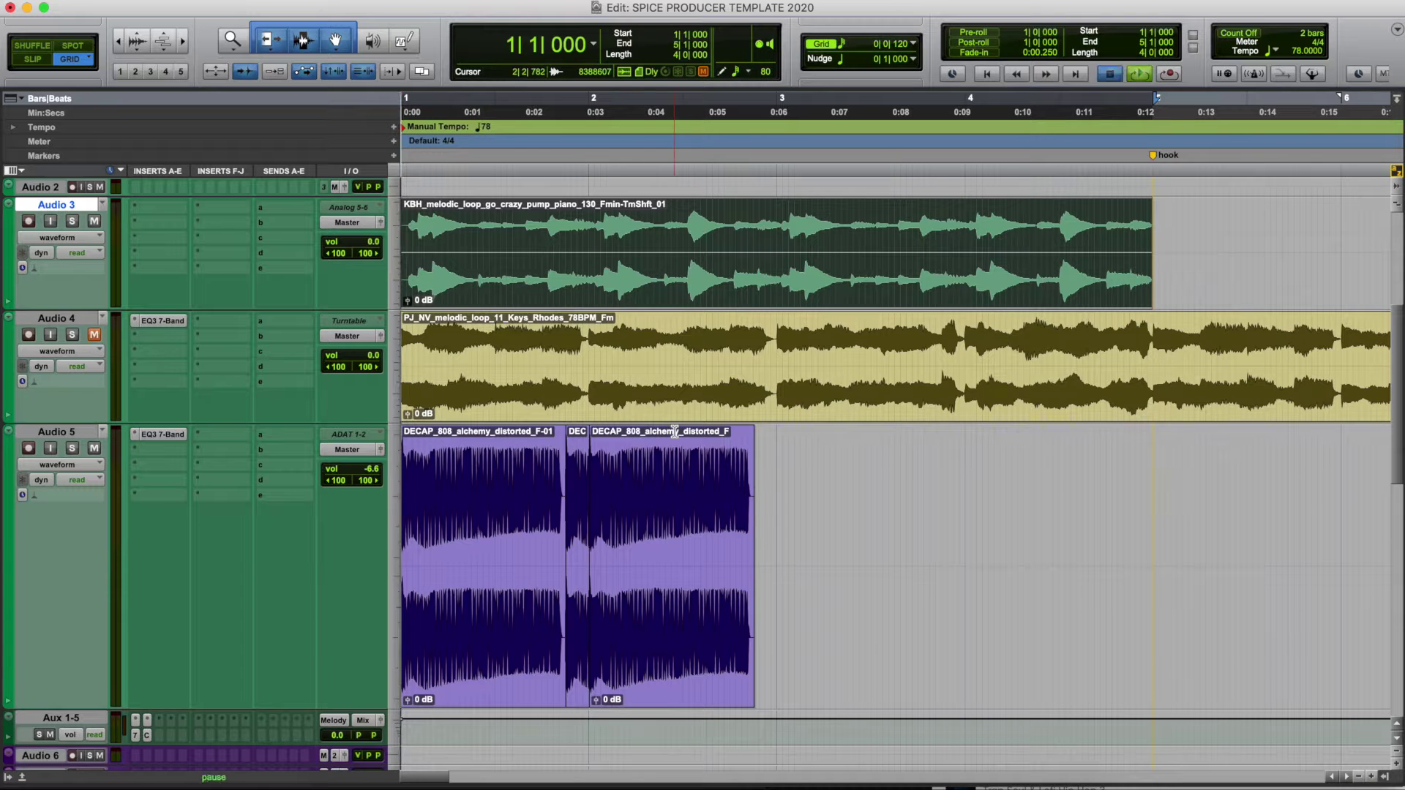
pyautogui.press('space')
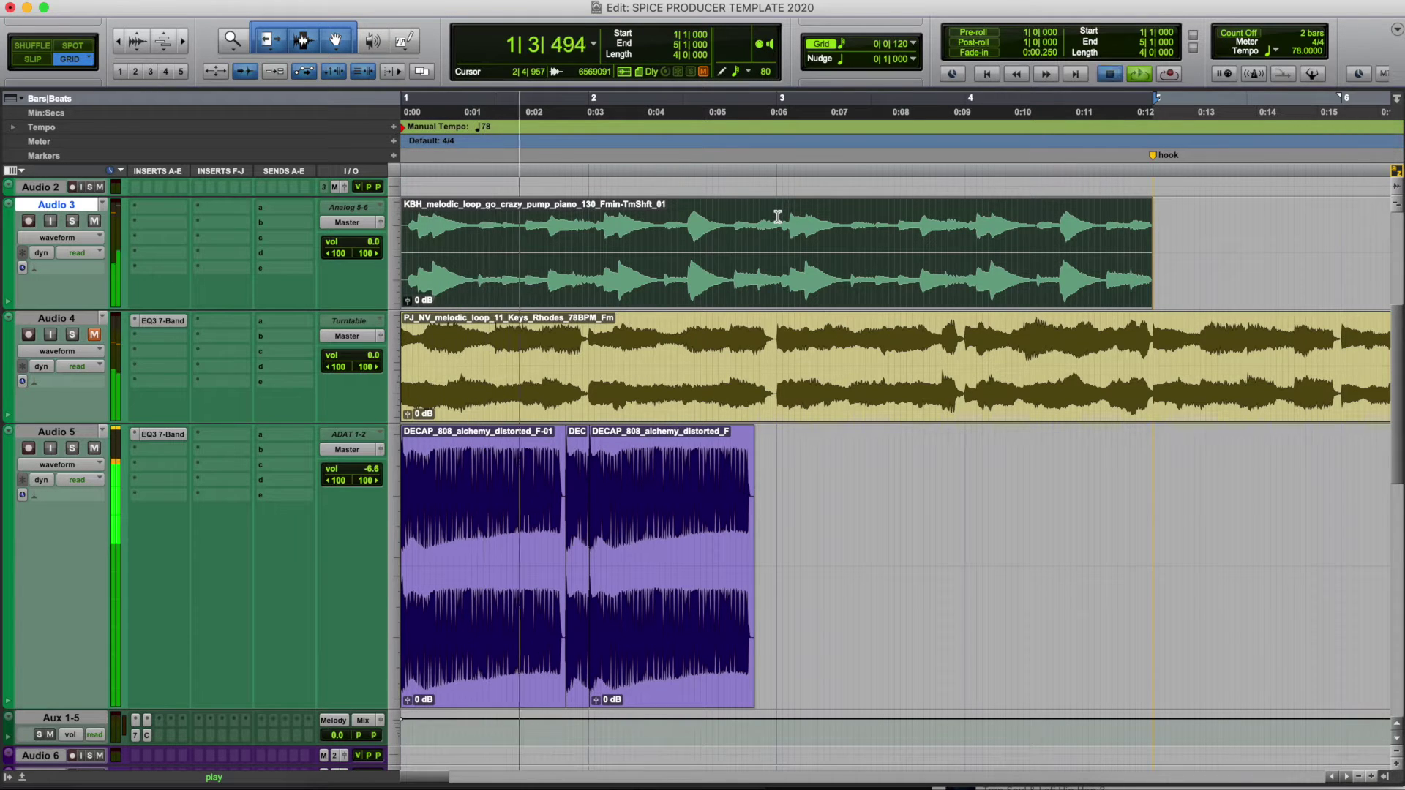
pyautogui.press('space')
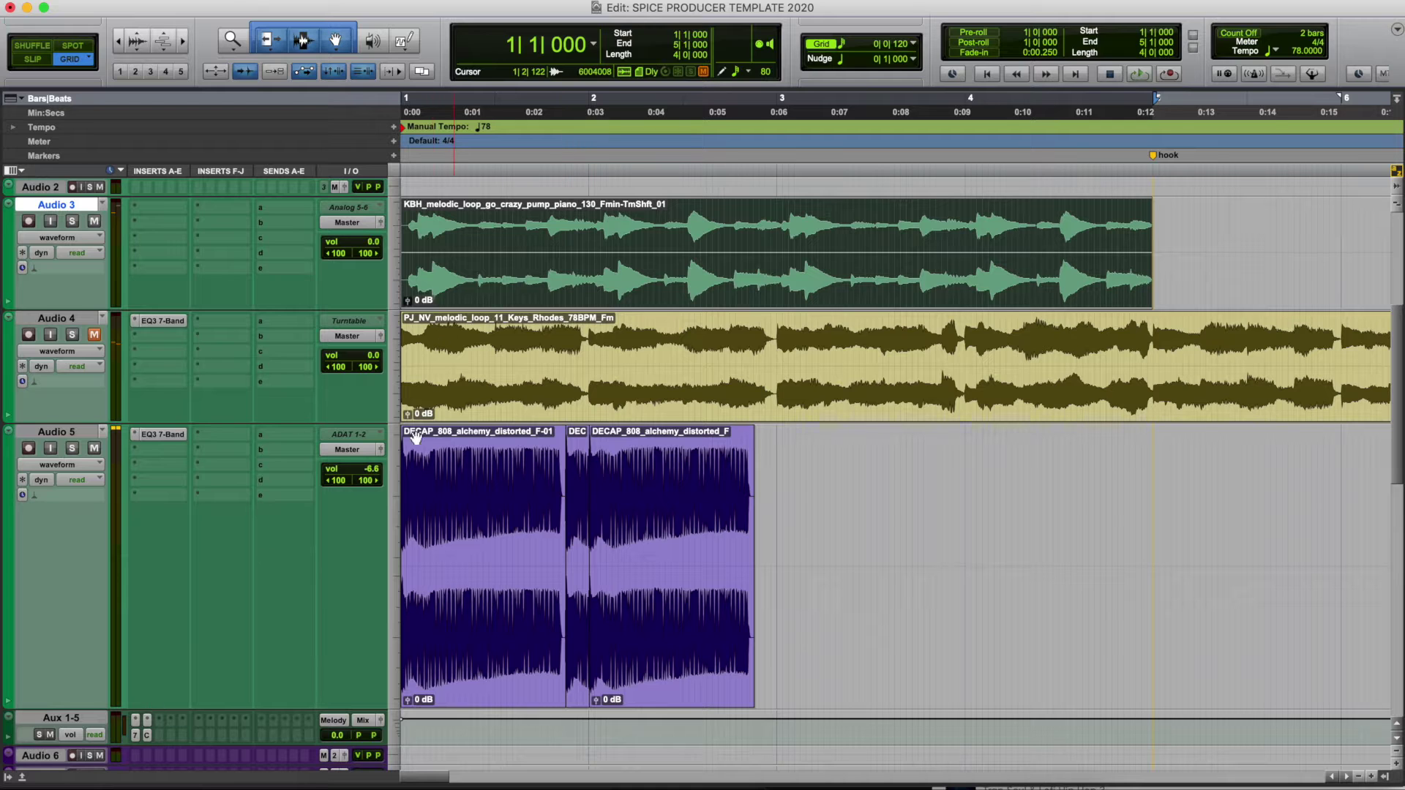
# Switch to Splice, replace the Audio 3 clip with PMAJ_Melodic_Loop_160_Fmin_Slow_Piano_2_Pad and audition it.
pyautogui.click(732, 779)
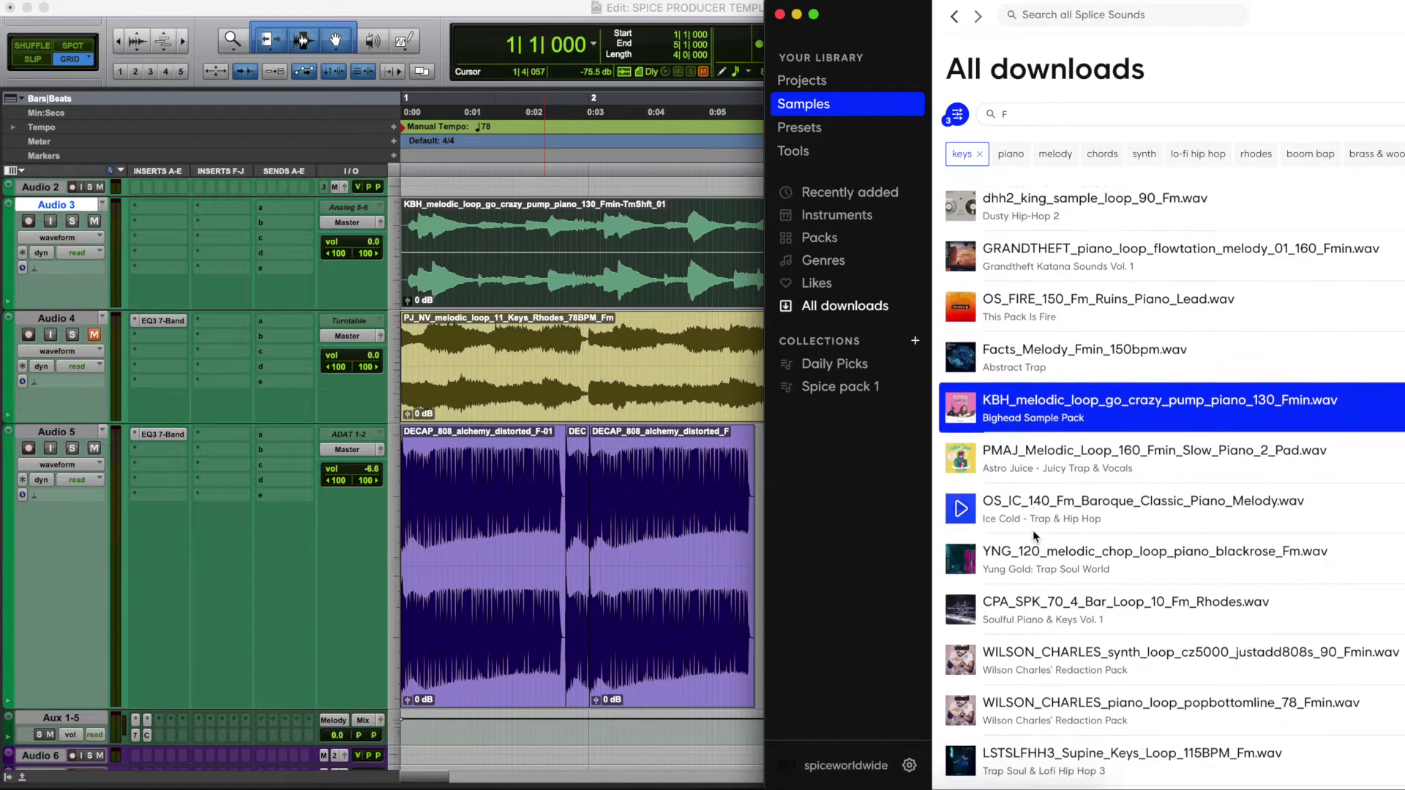
pyautogui.scroll(-2, 1033, 530)
pyautogui.scroll(-2, 988, 410)
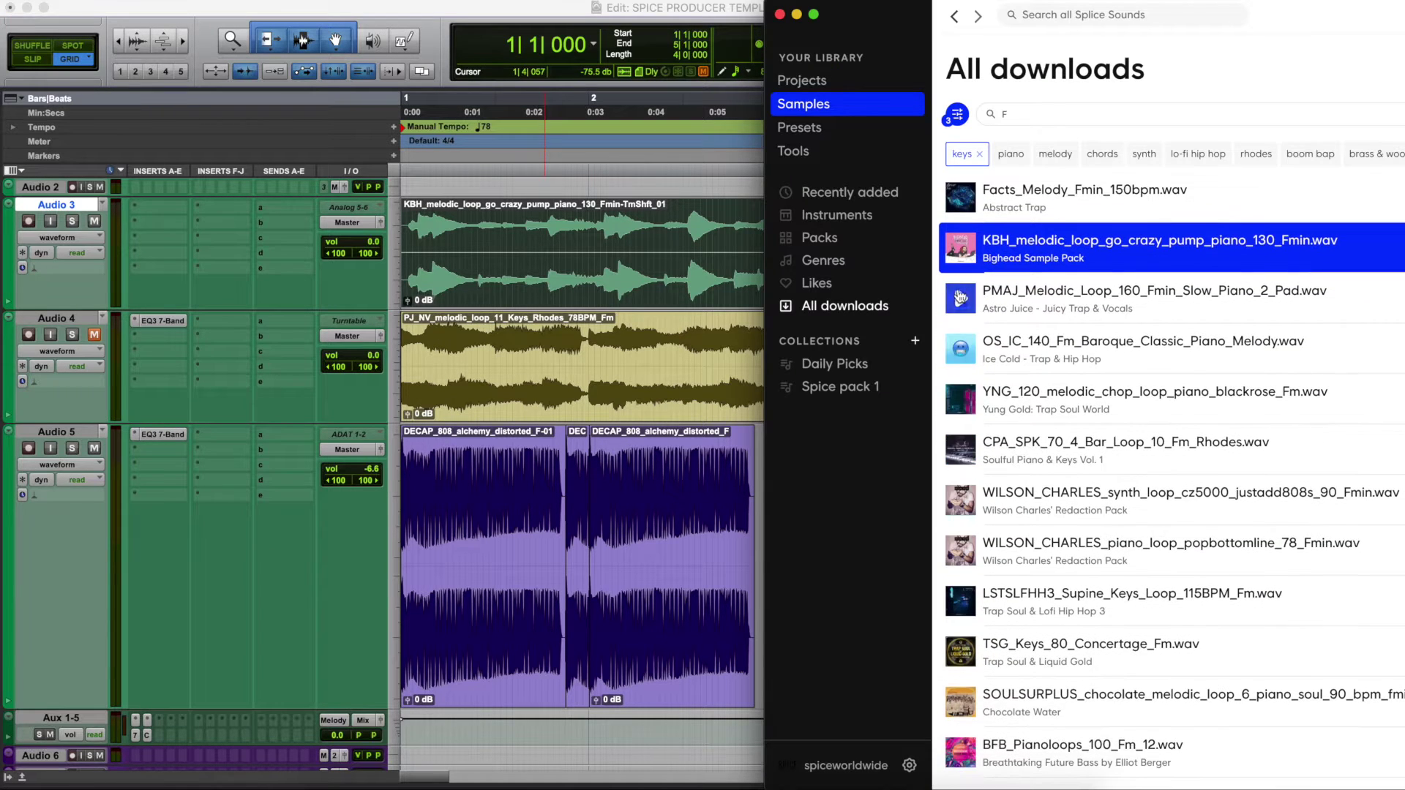
pyautogui.click(961, 297)
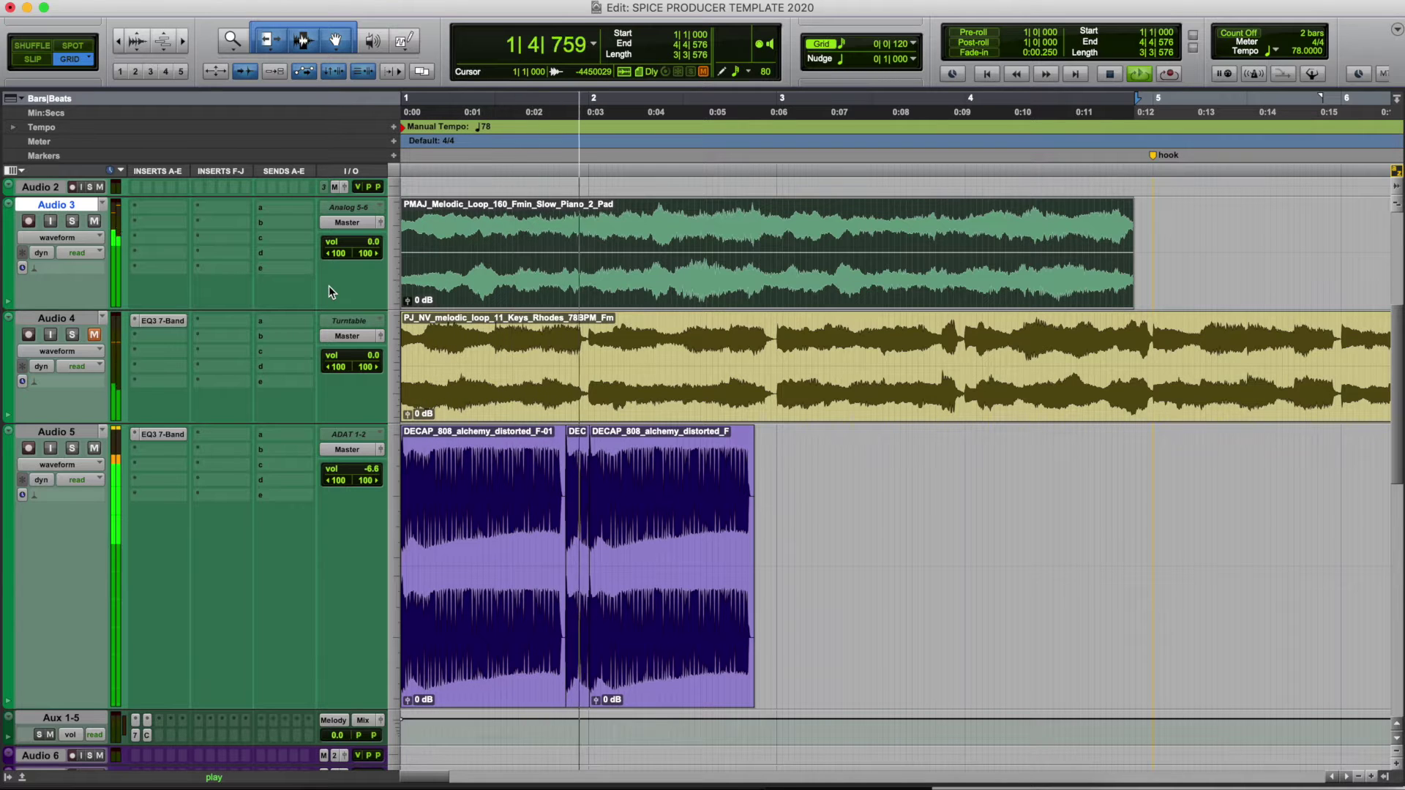
pyautogui.press('space')
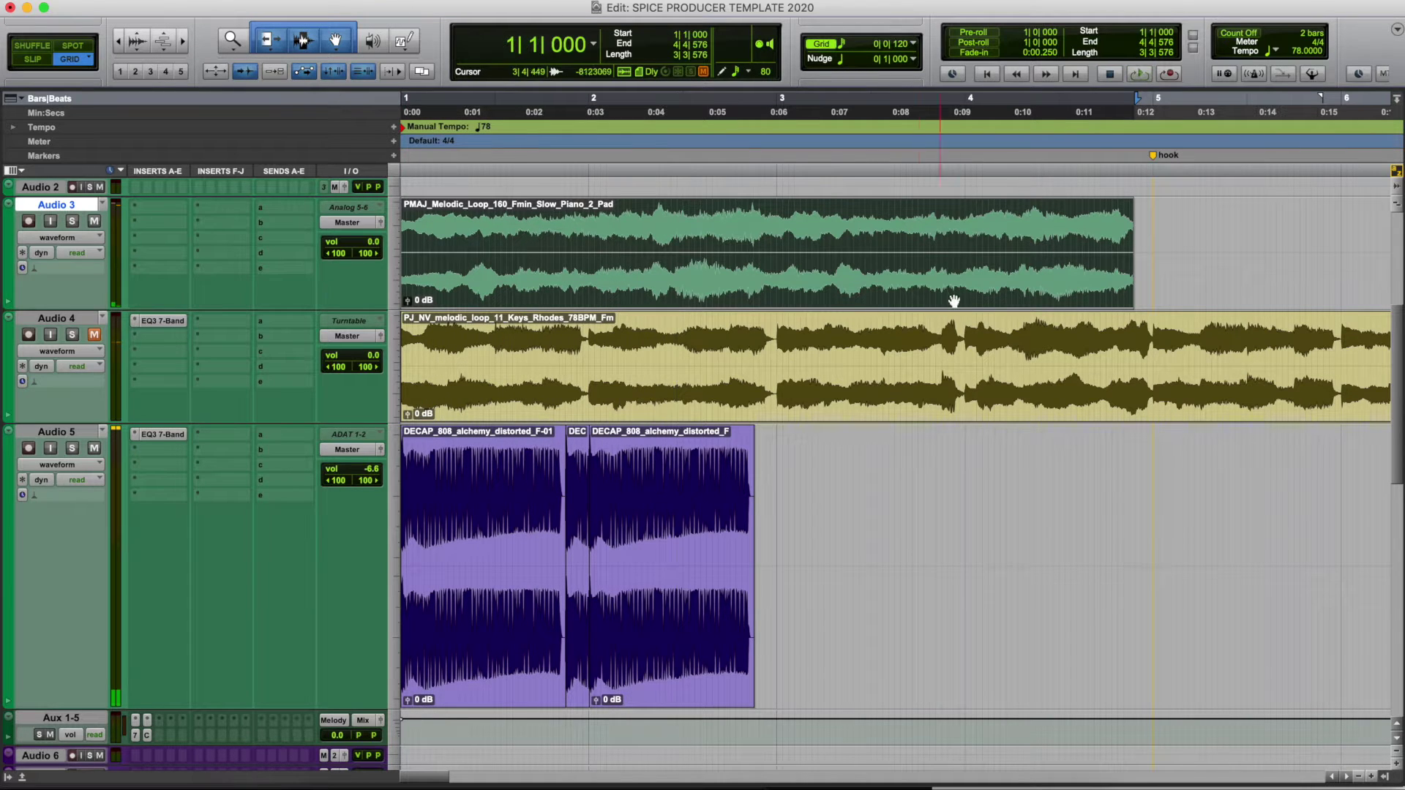
# Trim the end of the new Audio 3 loop, time-stretch it to bar 5, play it and restore the Smart Tool.
pyautogui.moveTo(1127, 251); pyautogui.dragTo(1152, 251)
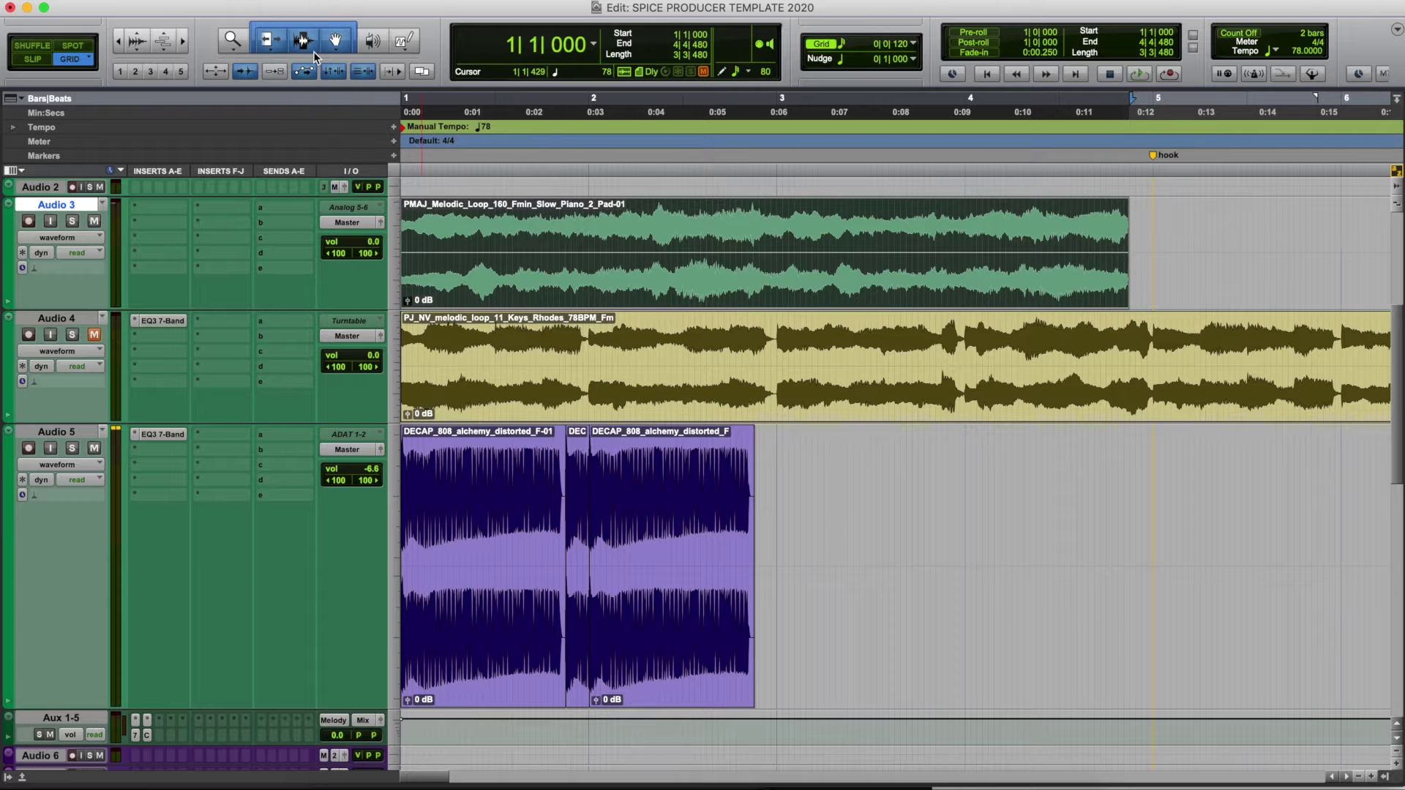
pyautogui.press('space')
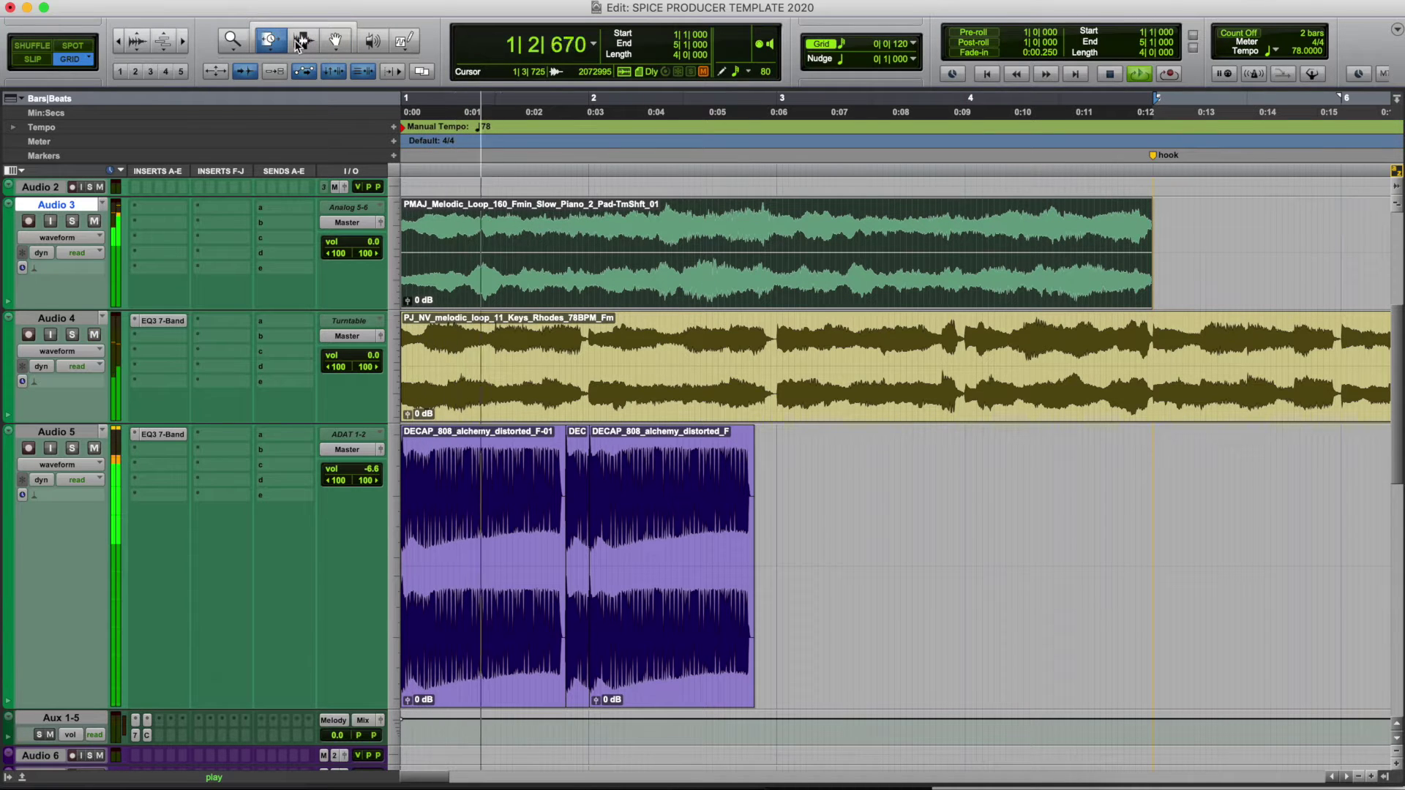
pyautogui.click(270, 42)
pyautogui.click(303, 51)
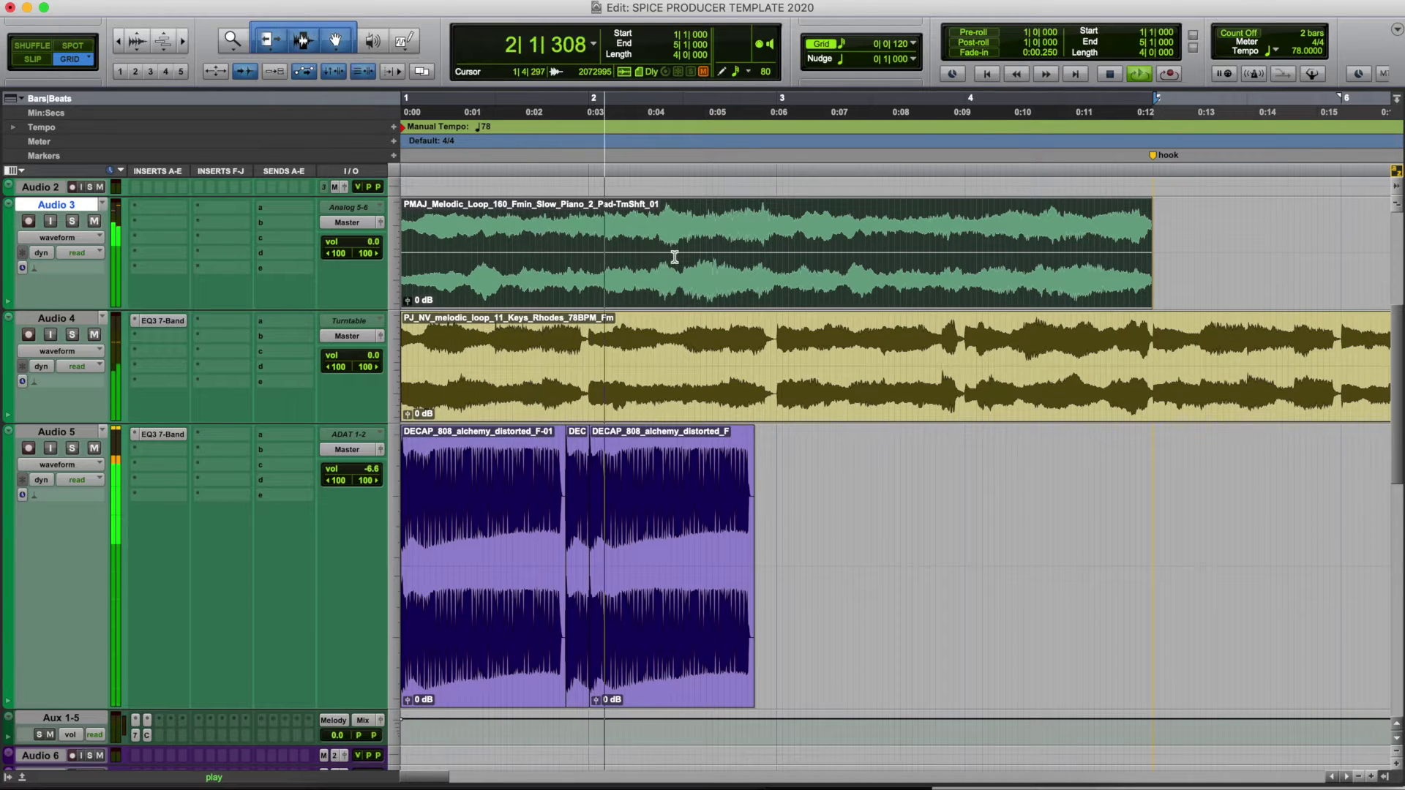
# Stop playback, unmute Audio 4 and move the Aux 1-5 track between Audio 4 and Audio 5.
pyautogui.press('space')
pyautogui.moveTo(775, 452); pyautogui.dragTo(65, 489)
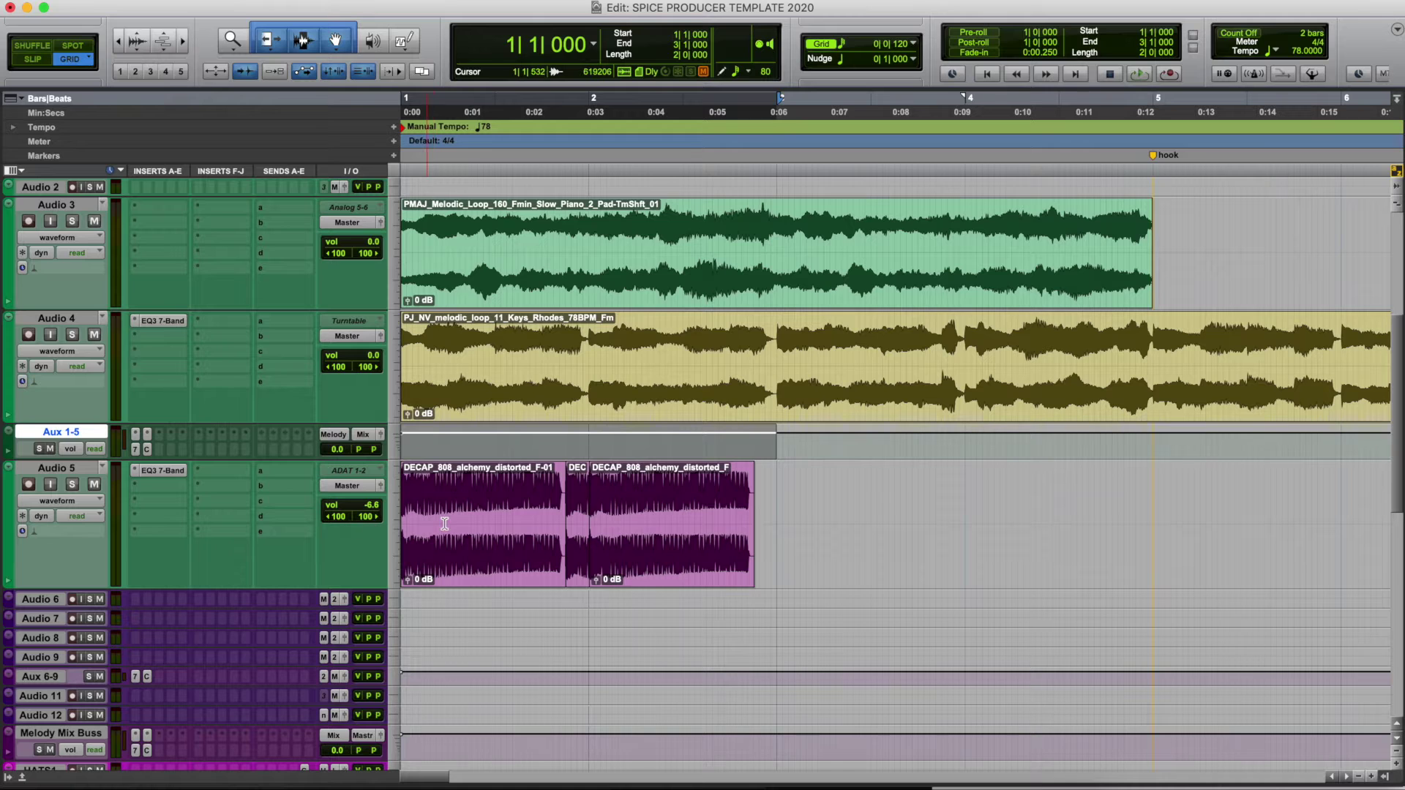
# Route the outputs of Audio 3 and Audio 4 to the Melody (Stereo) bus.
pyautogui.click(345, 224)
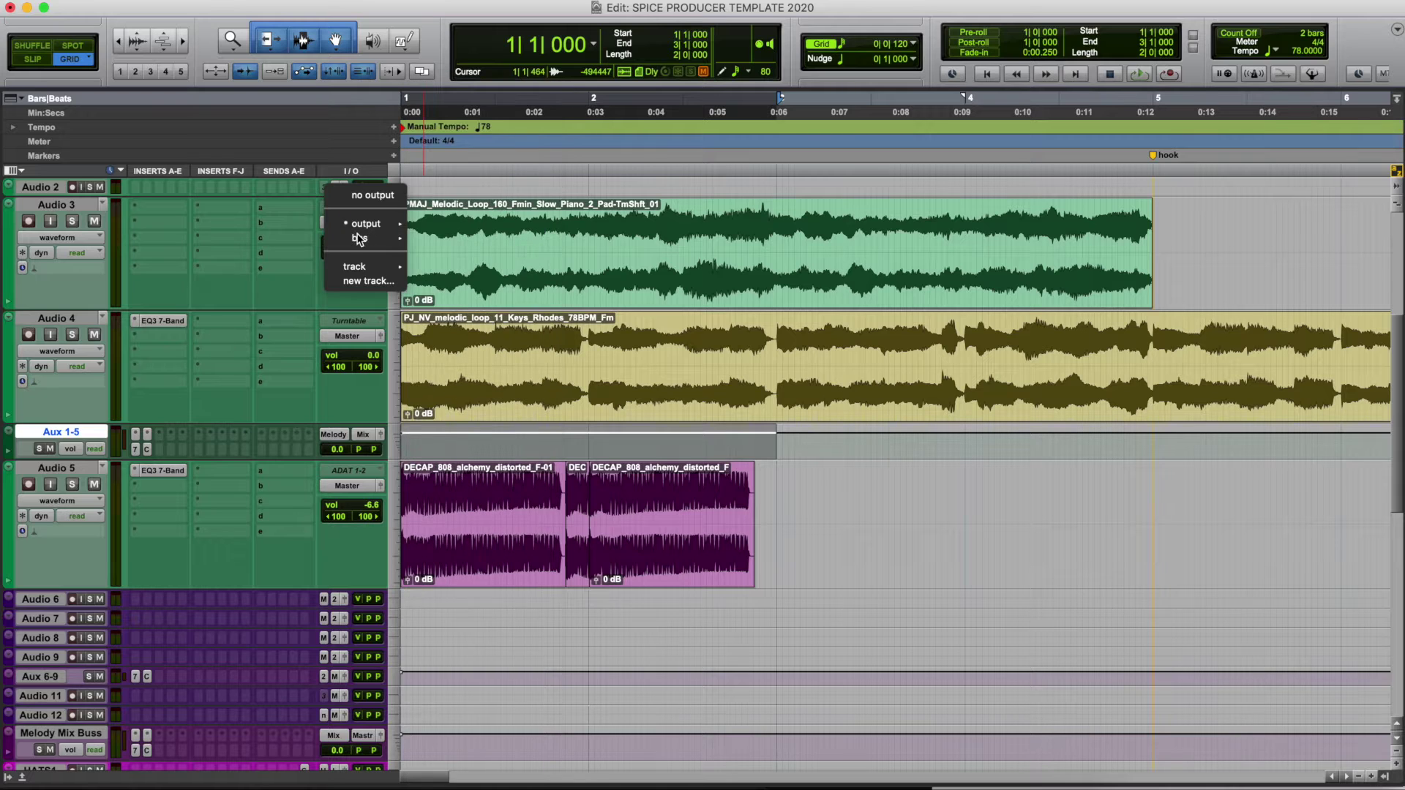
pyautogui.moveTo(378, 246)
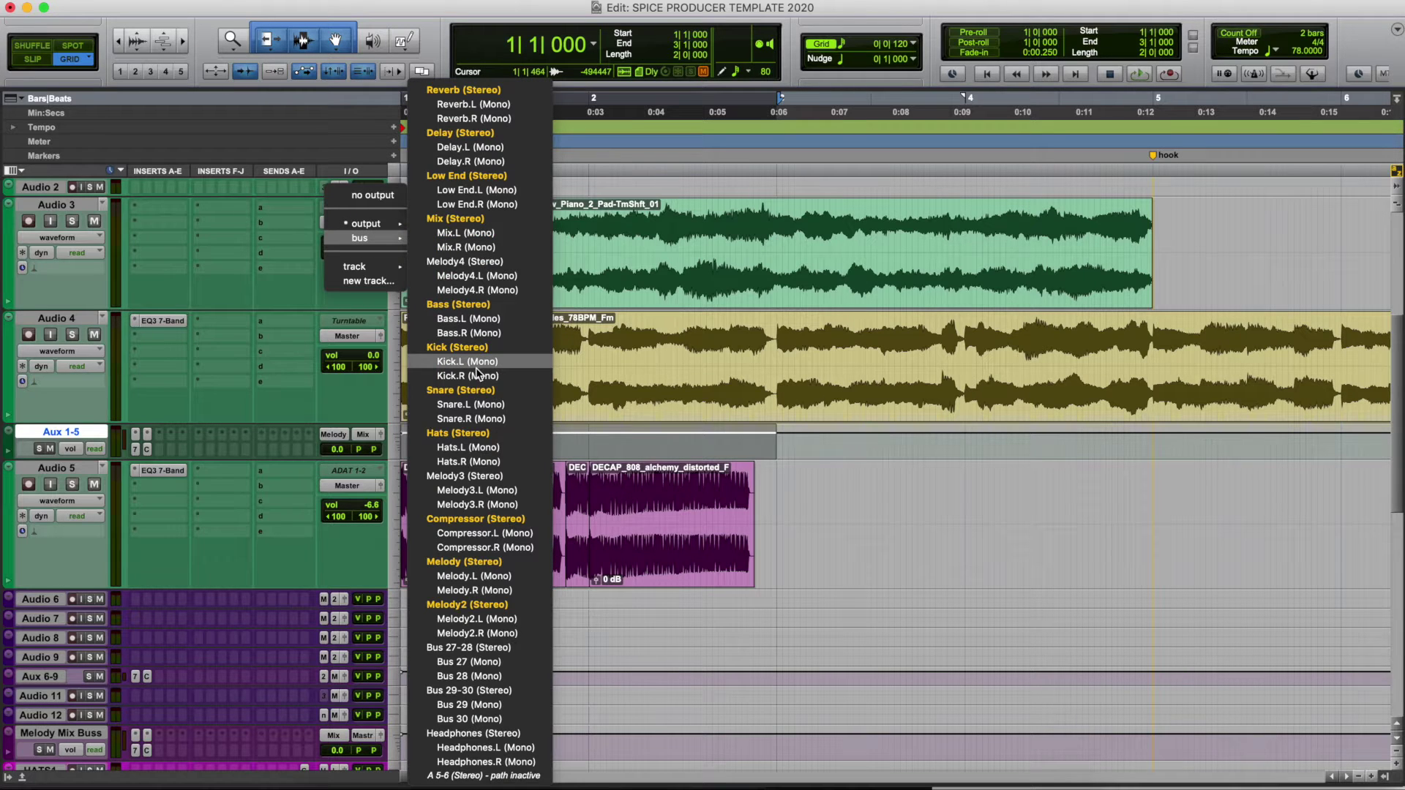
pyautogui.click(480, 562)
pyautogui.click(348, 336)
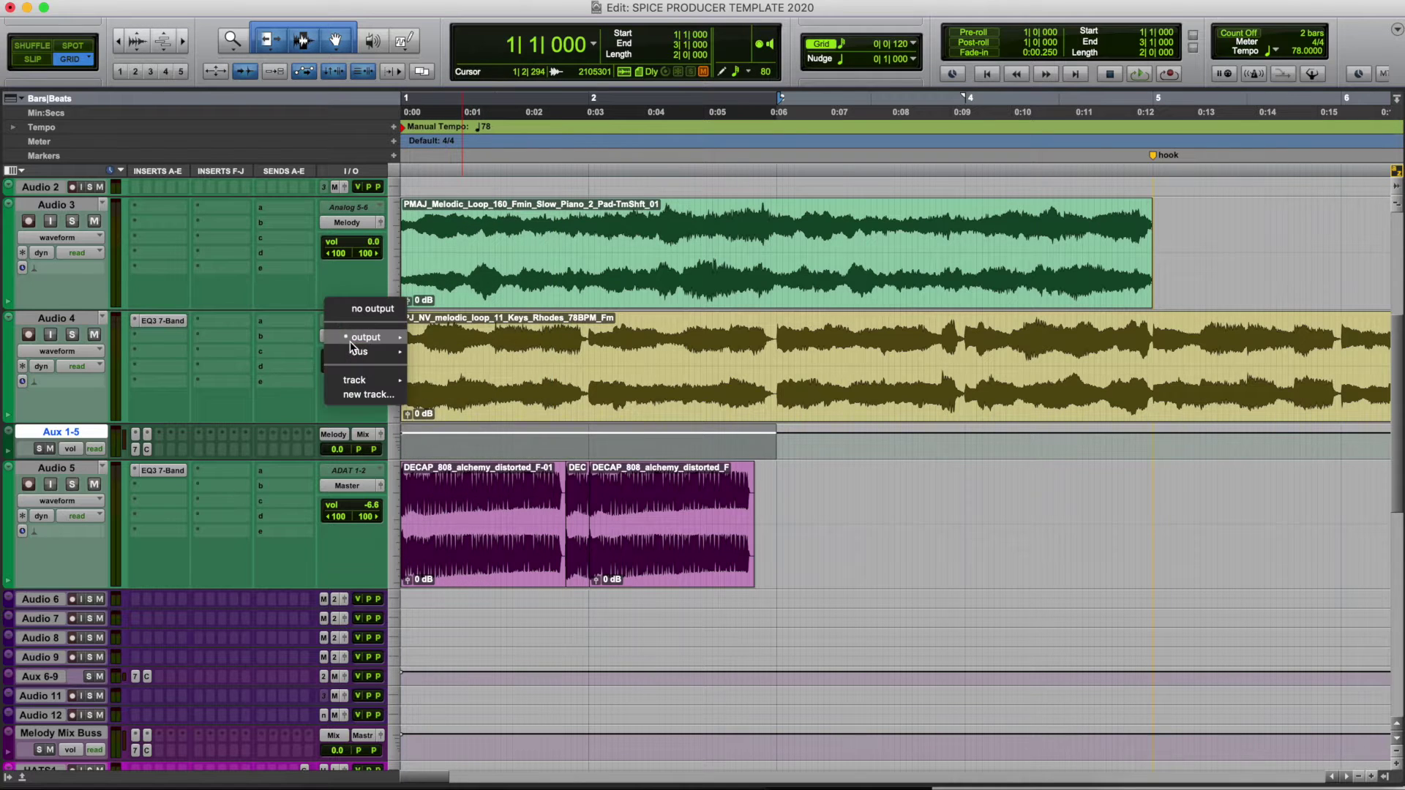
pyautogui.moveTo(366, 352)
pyautogui.click(495, 562)
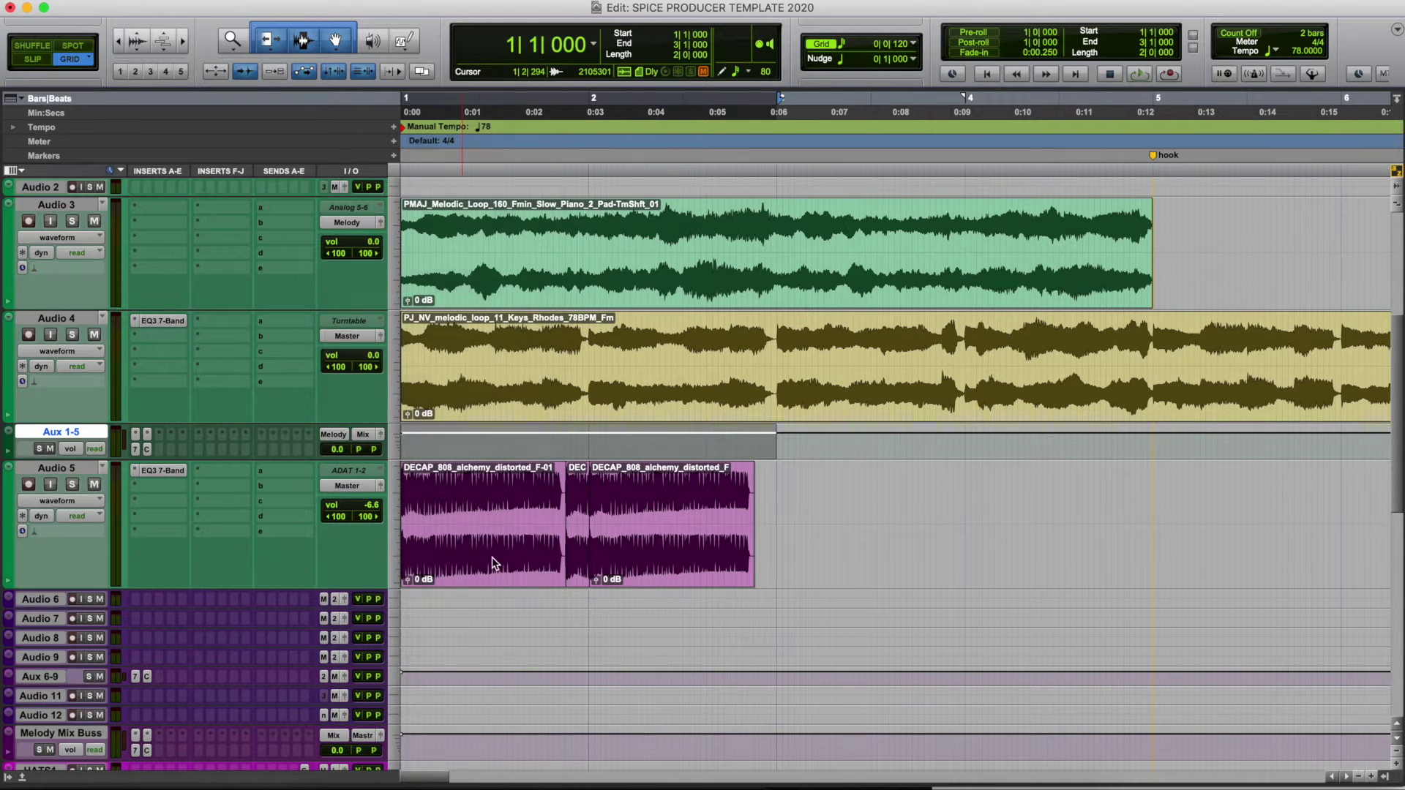
# Enlarge the Aux 1-5 track and choose the Melody (Stereo) bus as its input.
pyautogui.moveTo(296, 460); pyautogui.dragTo(296, 537)
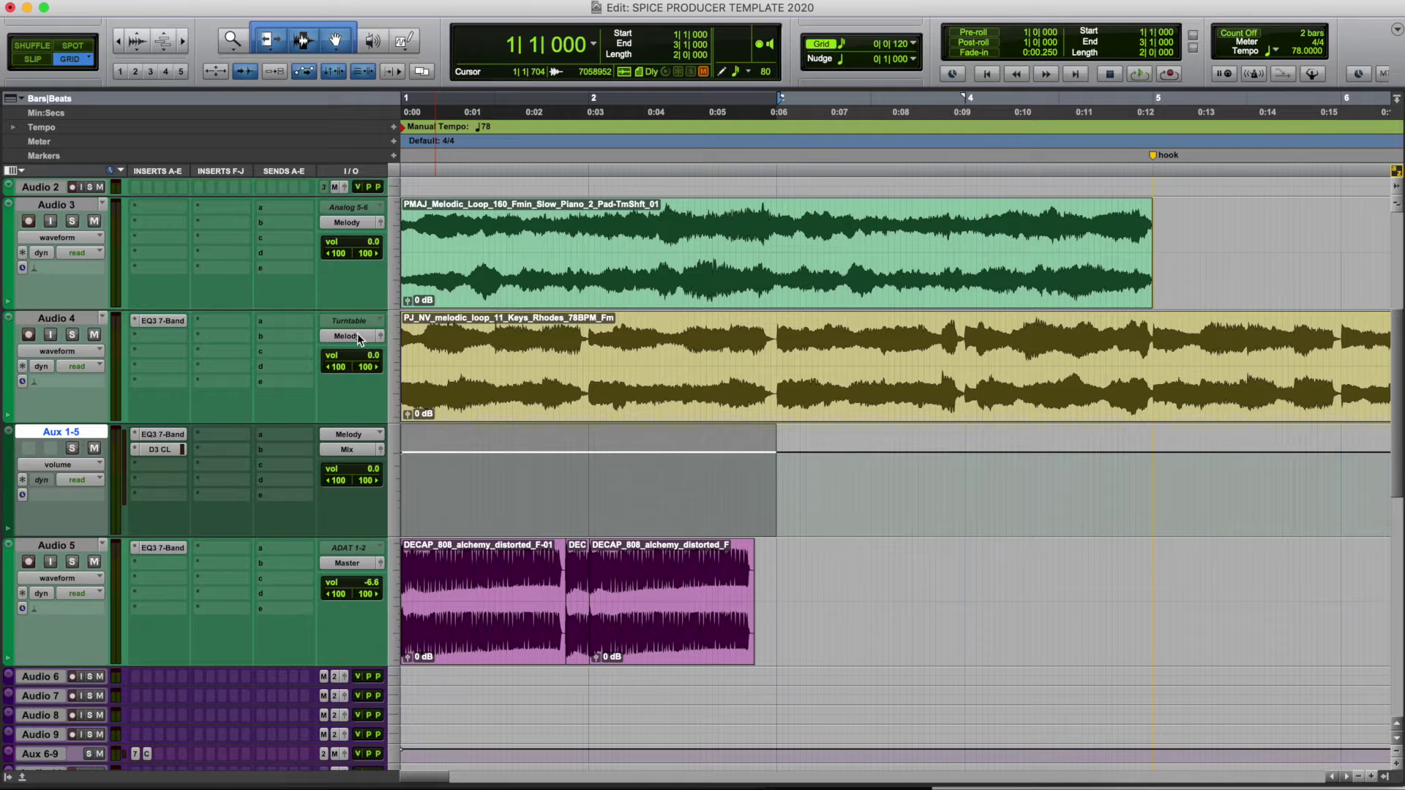
pyautogui.click(350, 435)
pyautogui.moveTo(360, 436)
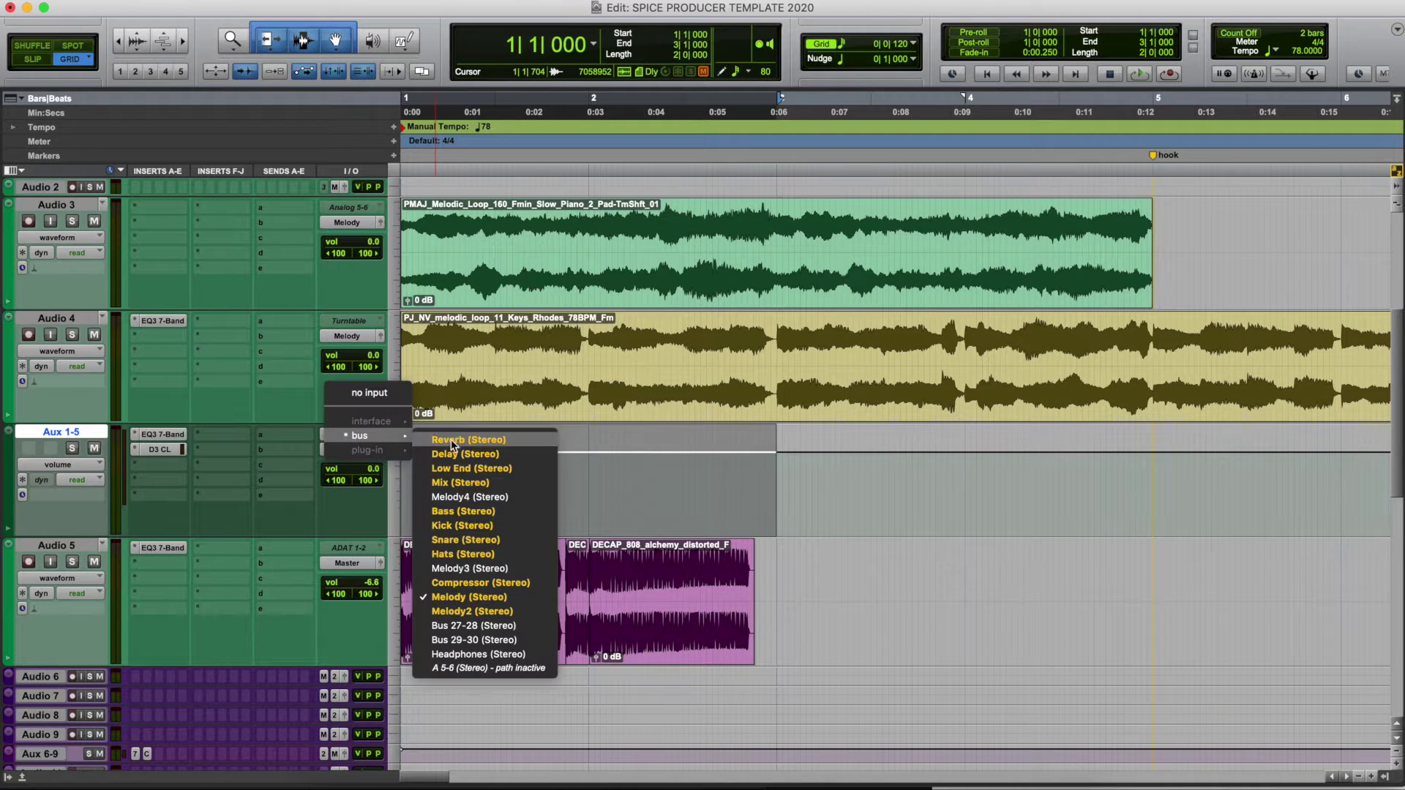
pyautogui.click(465, 599)
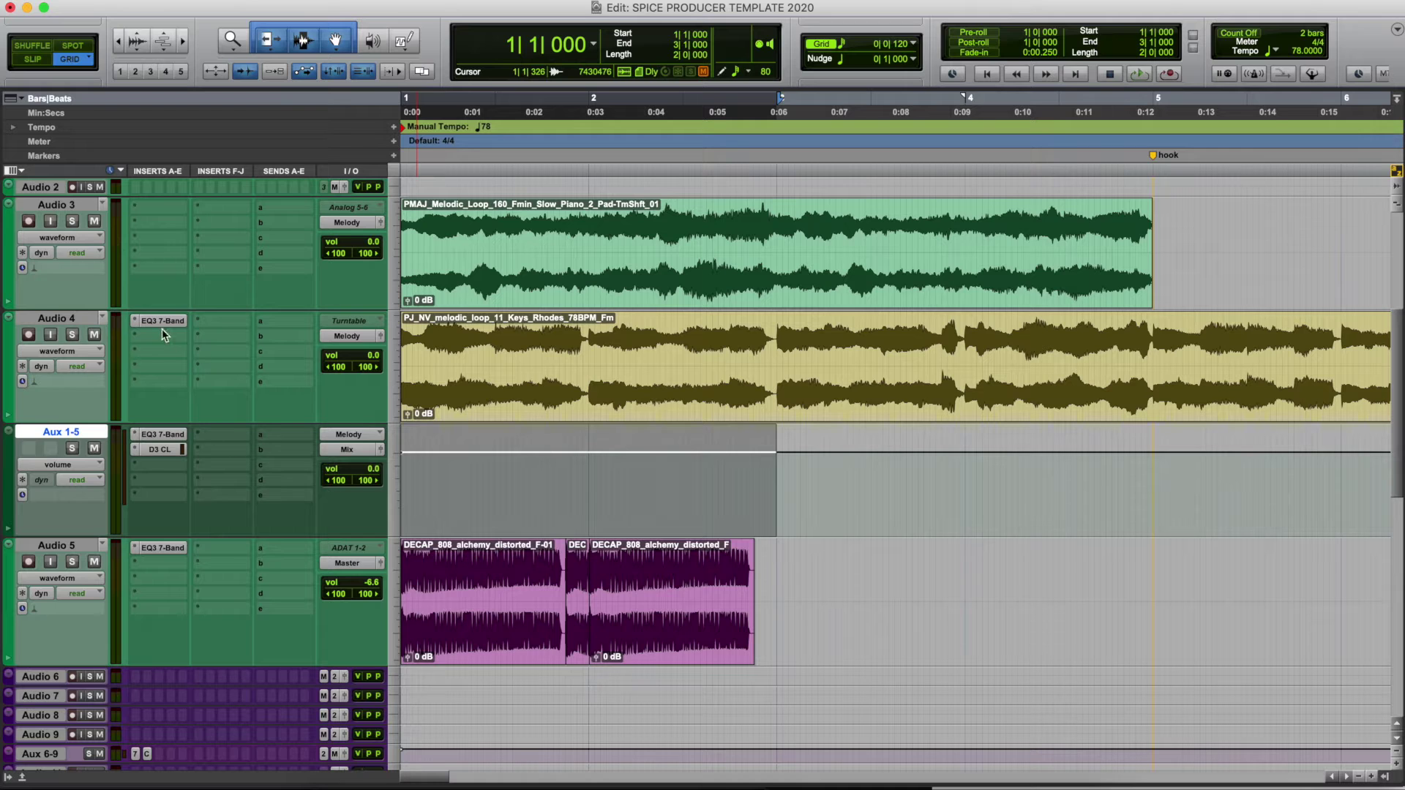
# Open the Dyn3 Compressor/Limiter on Aux 1-5 and lower its threshold to -37.7 dB during playback.
pyautogui.click(166, 449)
pyautogui.moveTo(620, 210); pyautogui.dragTo(898, 192)
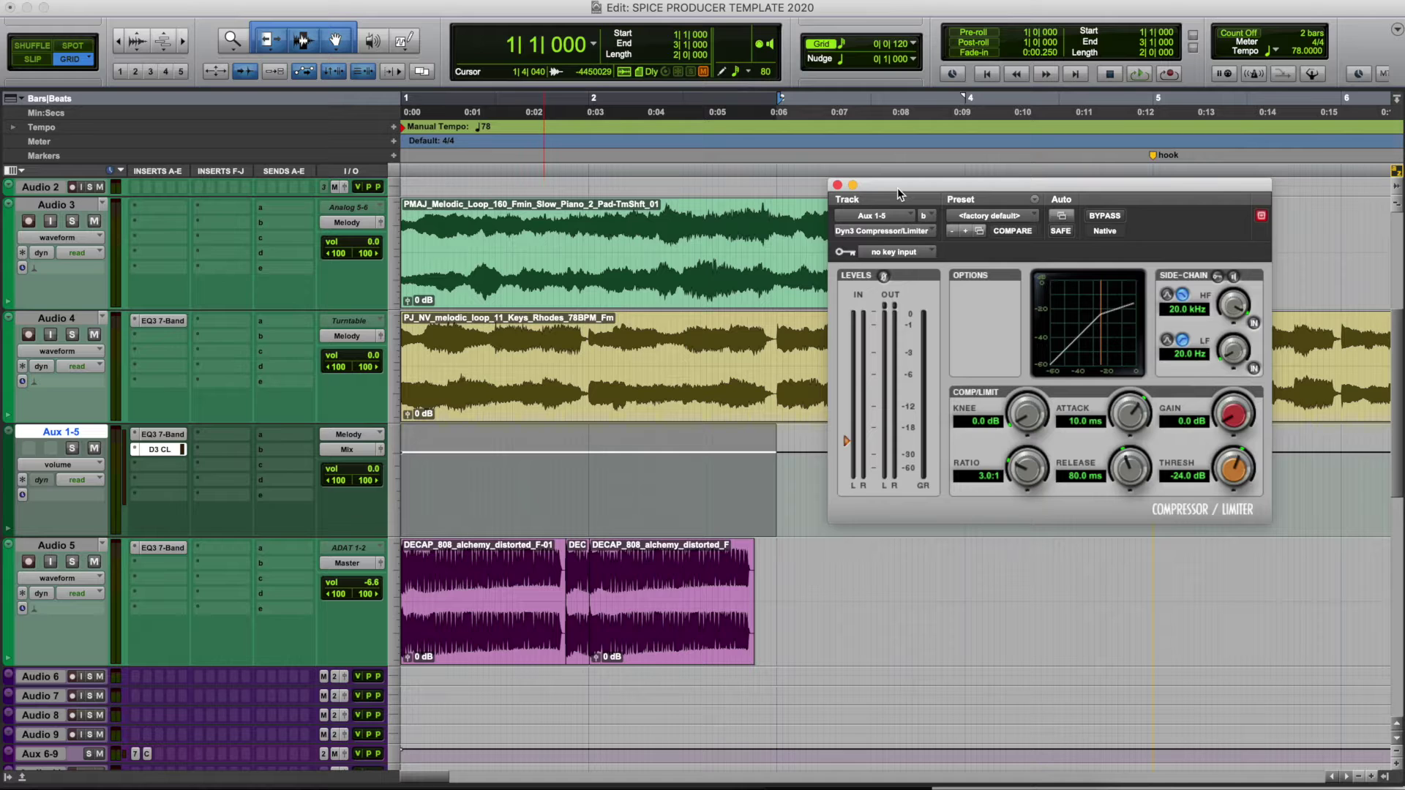
pyautogui.press('space')
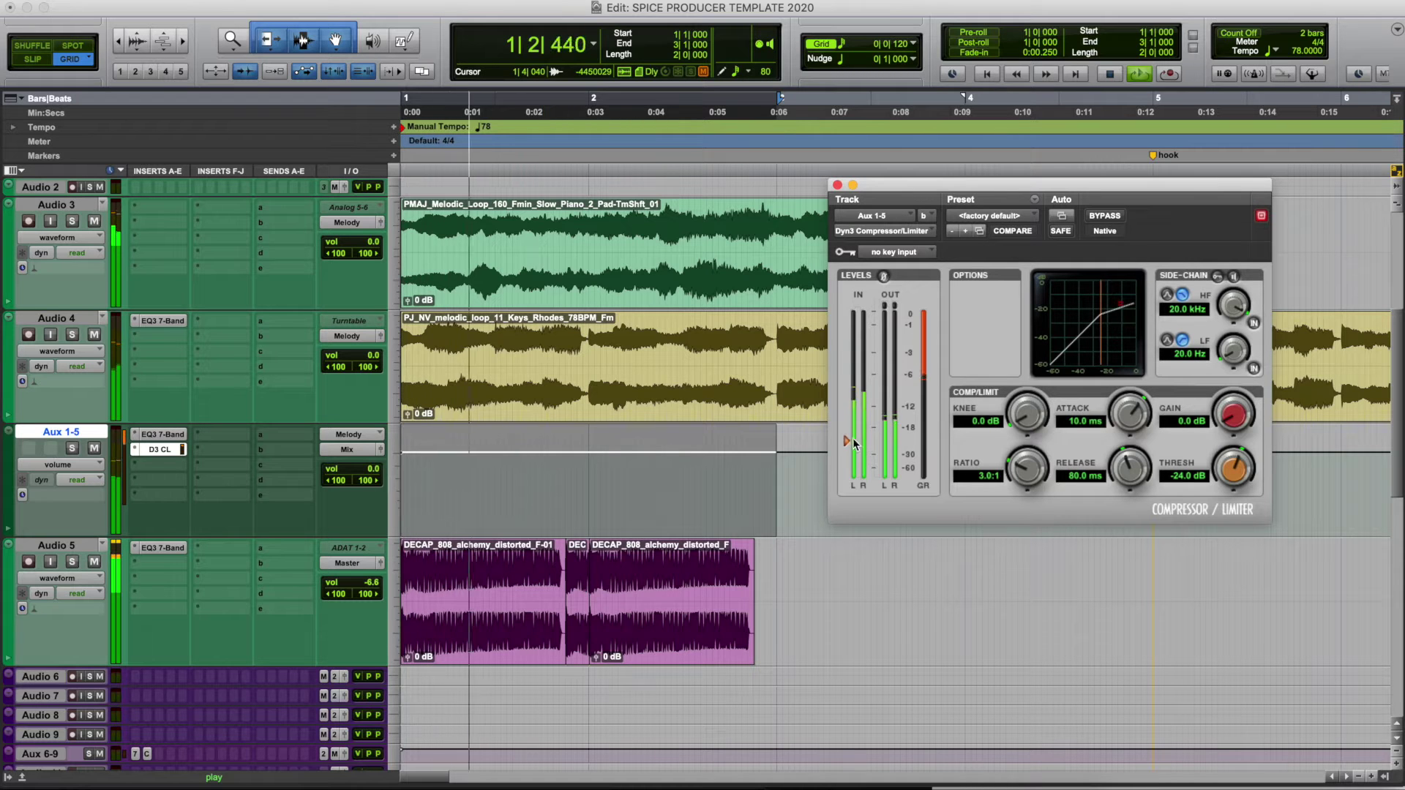
pyautogui.moveTo(847, 444); pyautogui.dragTo(849, 459)
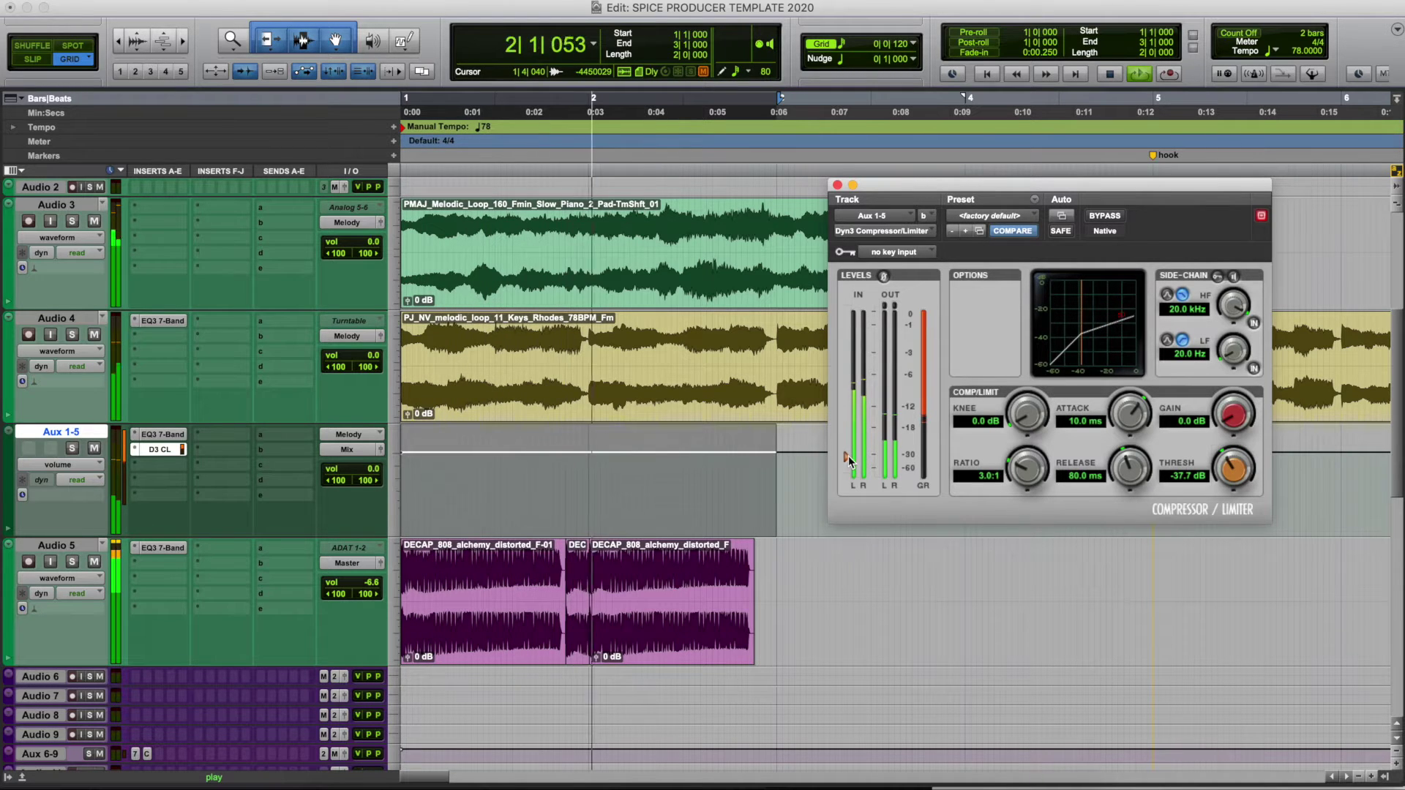
pyautogui.press('space')
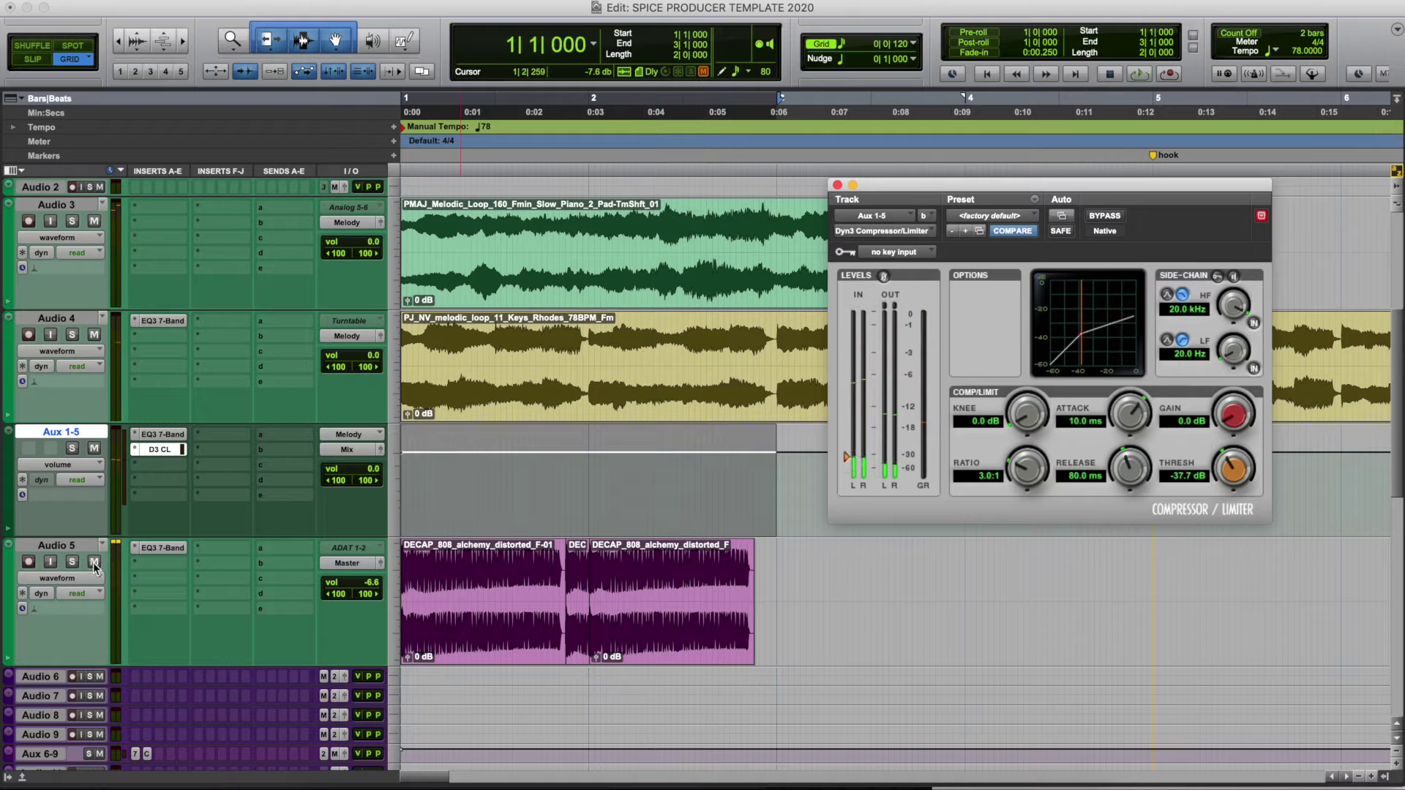
# Mute Audio 5, set the Aux 1-5 compressor threshold to -32.1 dB and audition the compressed melodies.
pyautogui.click(94, 562)
pyautogui.press('space')
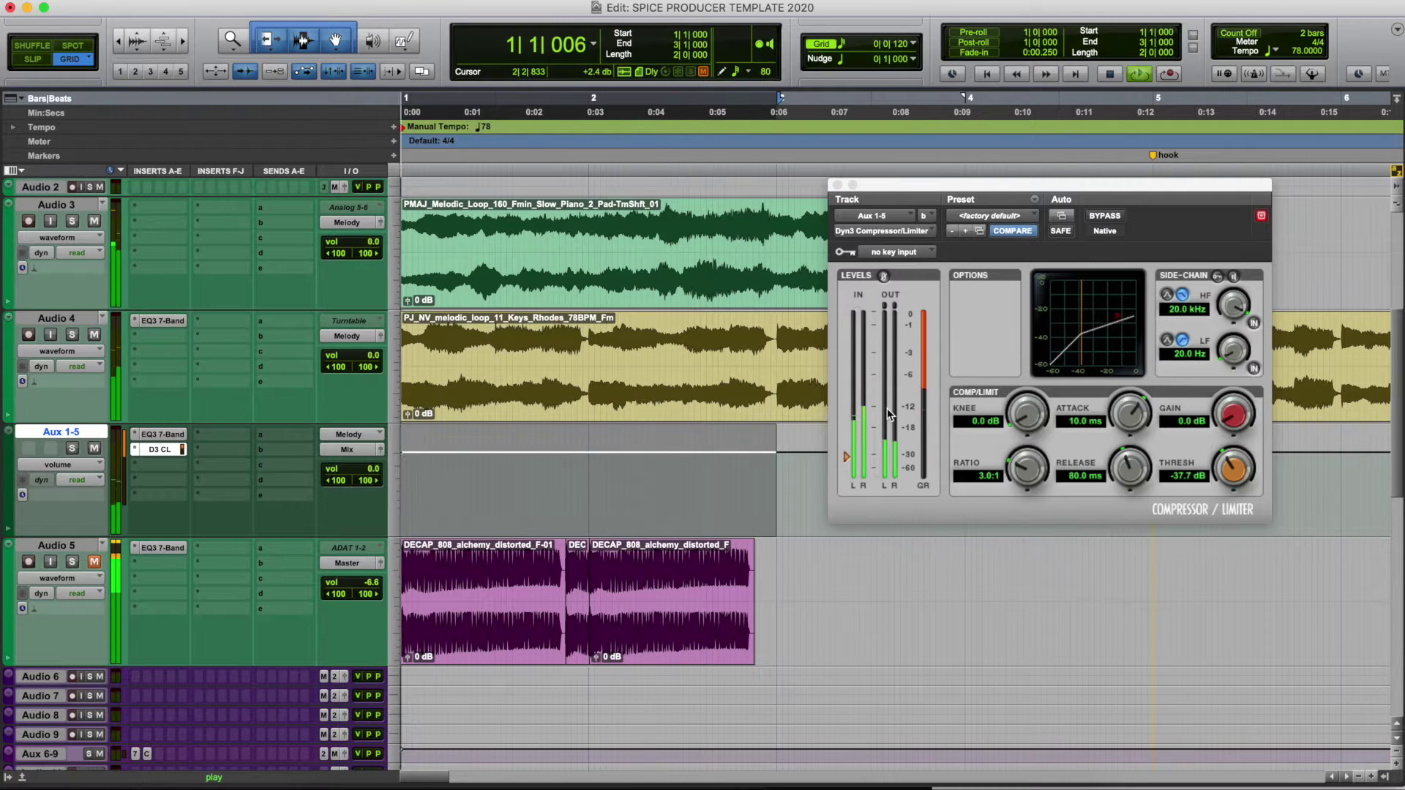
pyautogui.moveTo(847, 458)
pyautogui.mouseDown()
pyautogui.moveTo(847, 483)
pyautogui.moveTo(847, 455)
pyautogui.mouseUp()
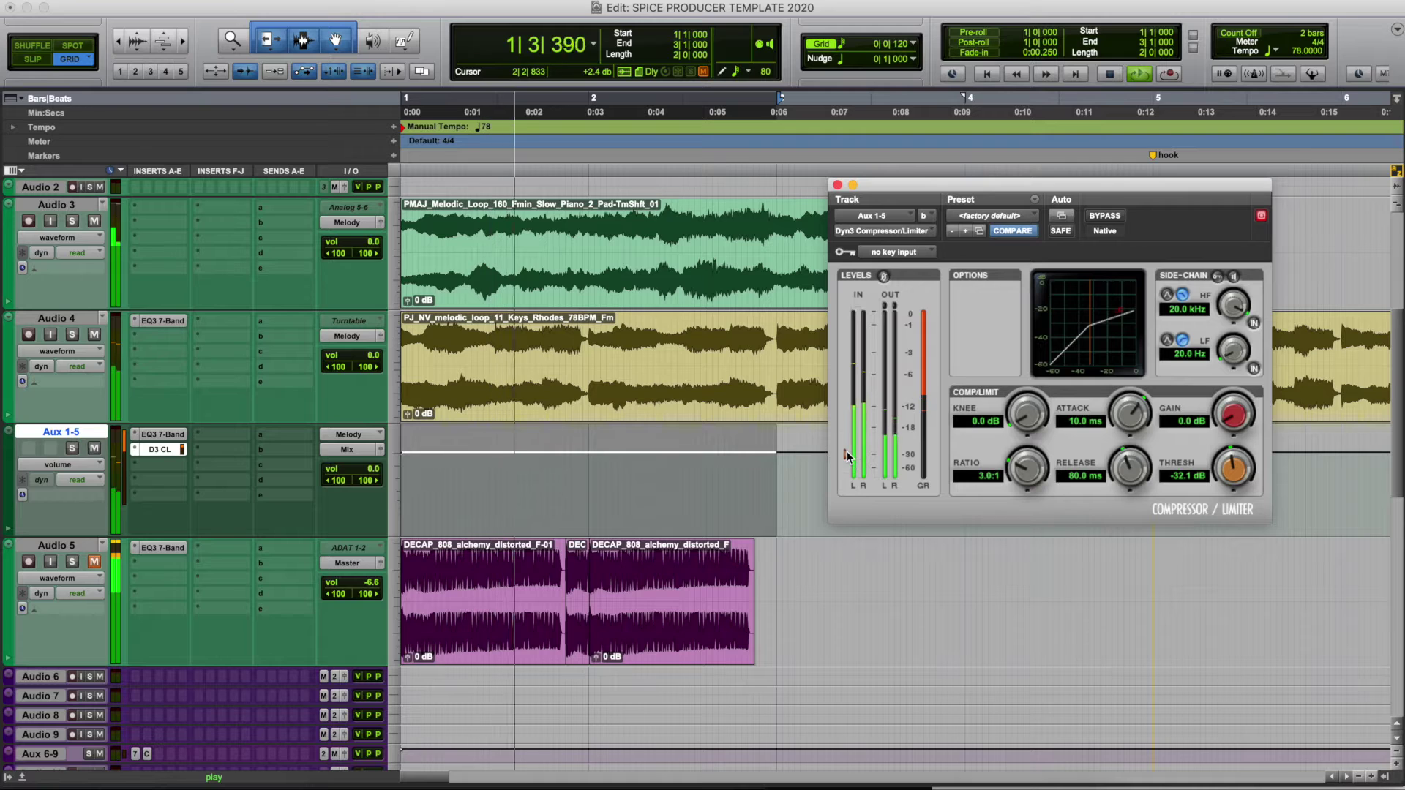
pyautogui.press('space')
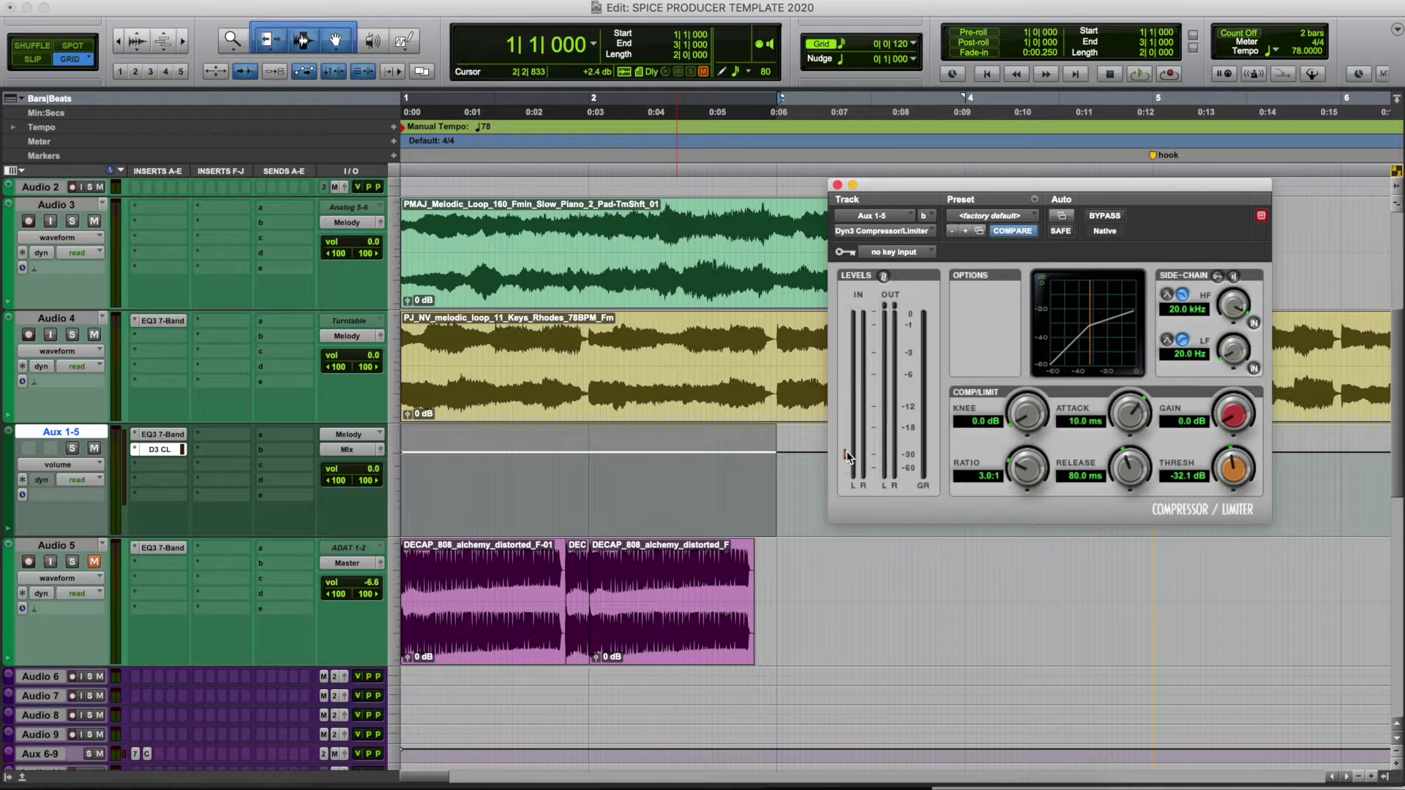
pyautogui.press('space')
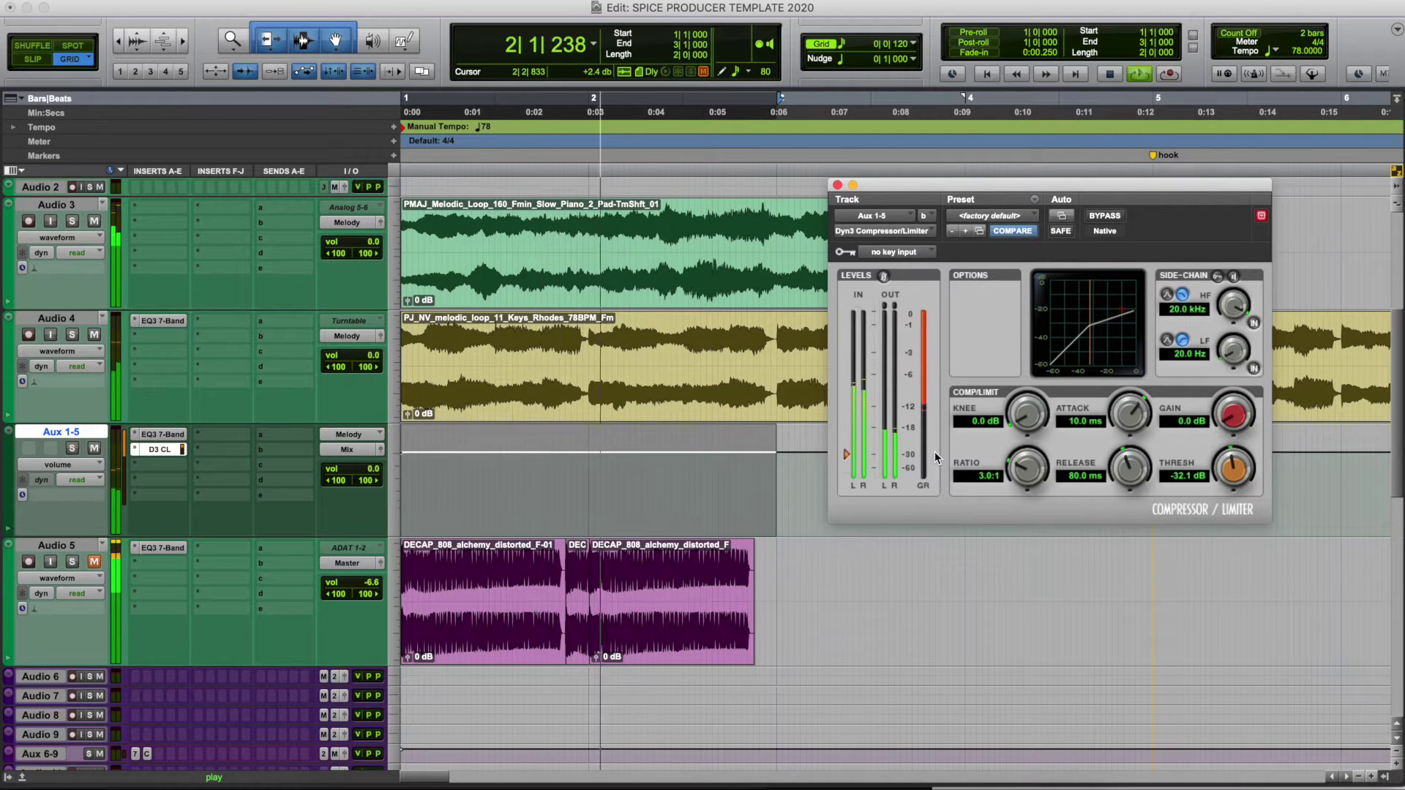
pyautogui.press('space')
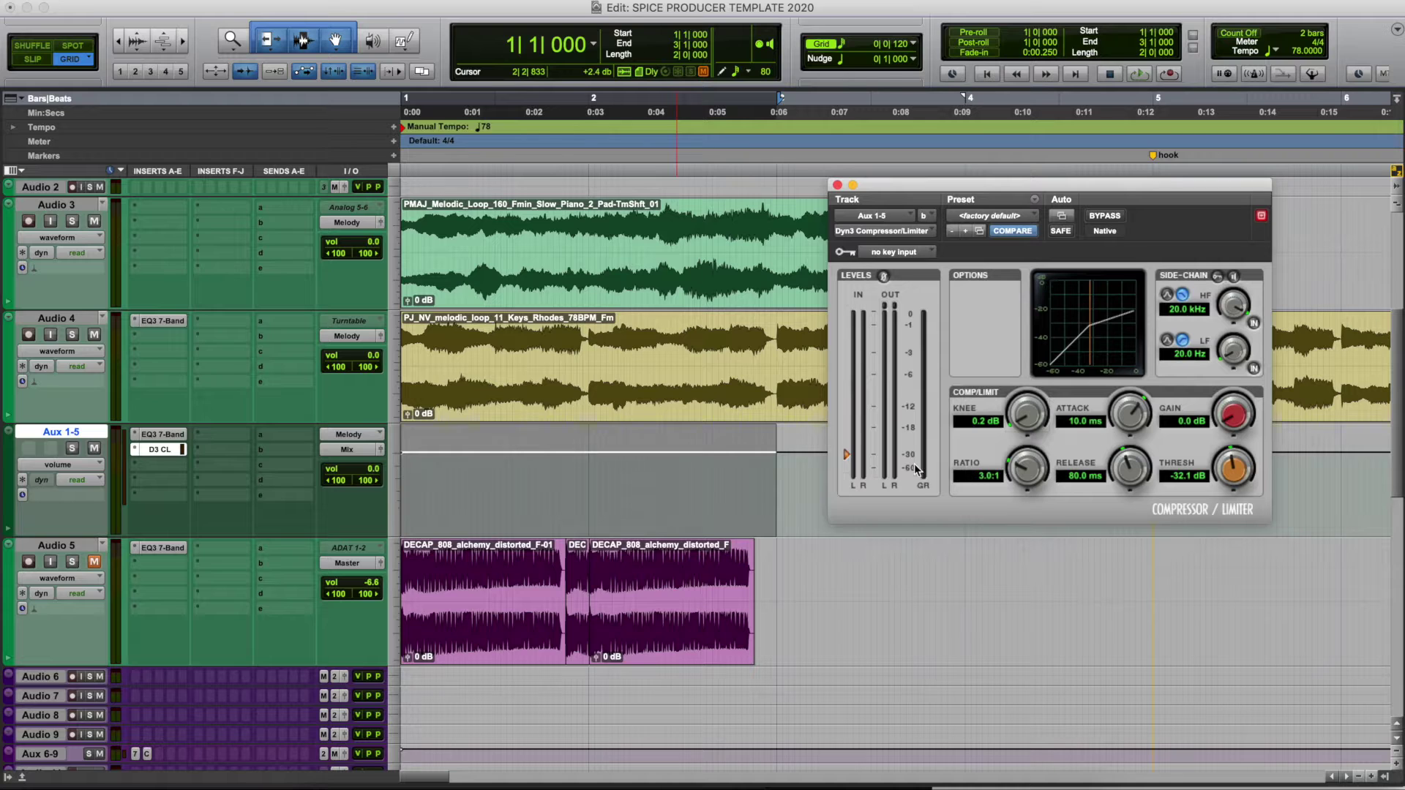
# Set the Aux 1-5 compressor threshold to -28.4 dB and audition the compressed melodies from the start.
pyautogui.press('space')
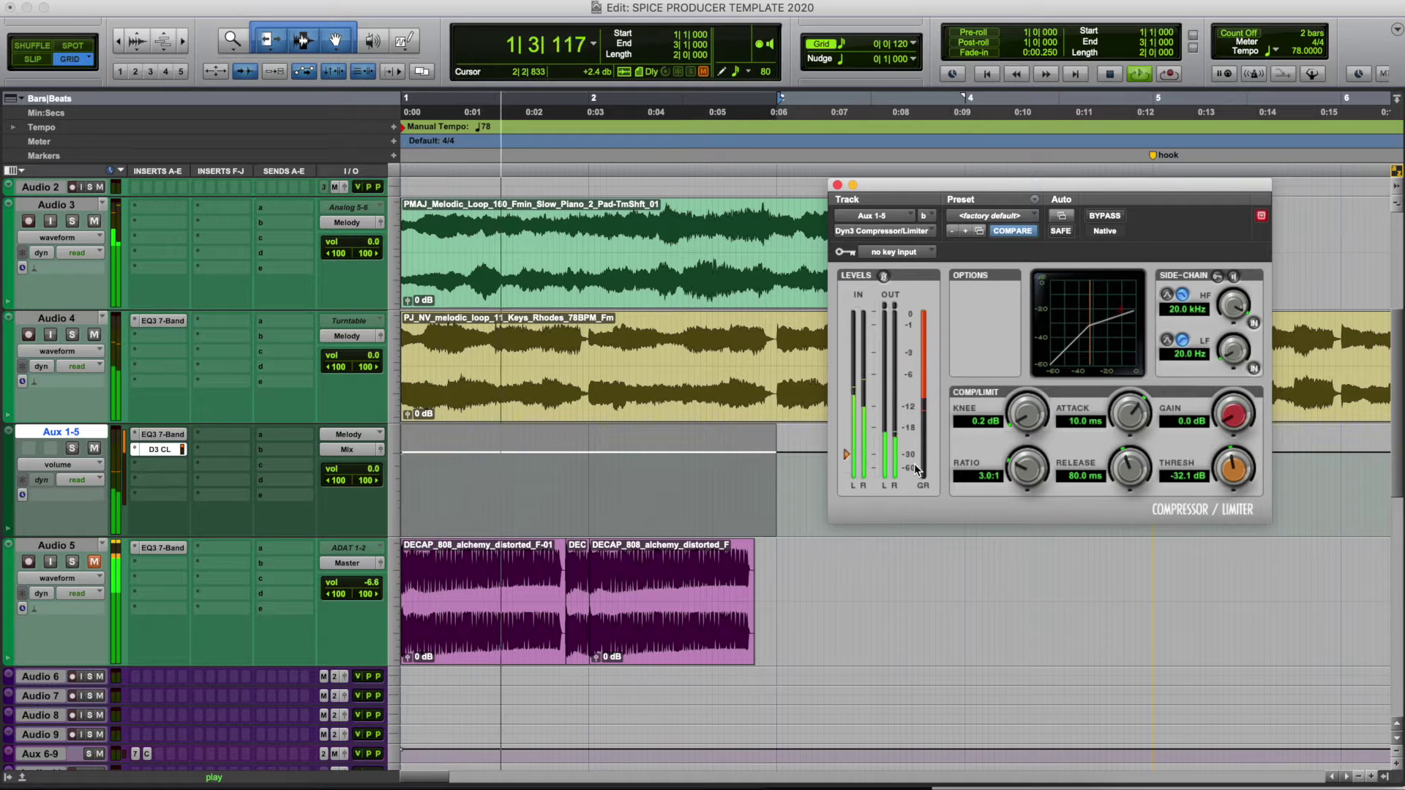
pyautogui.press('space')
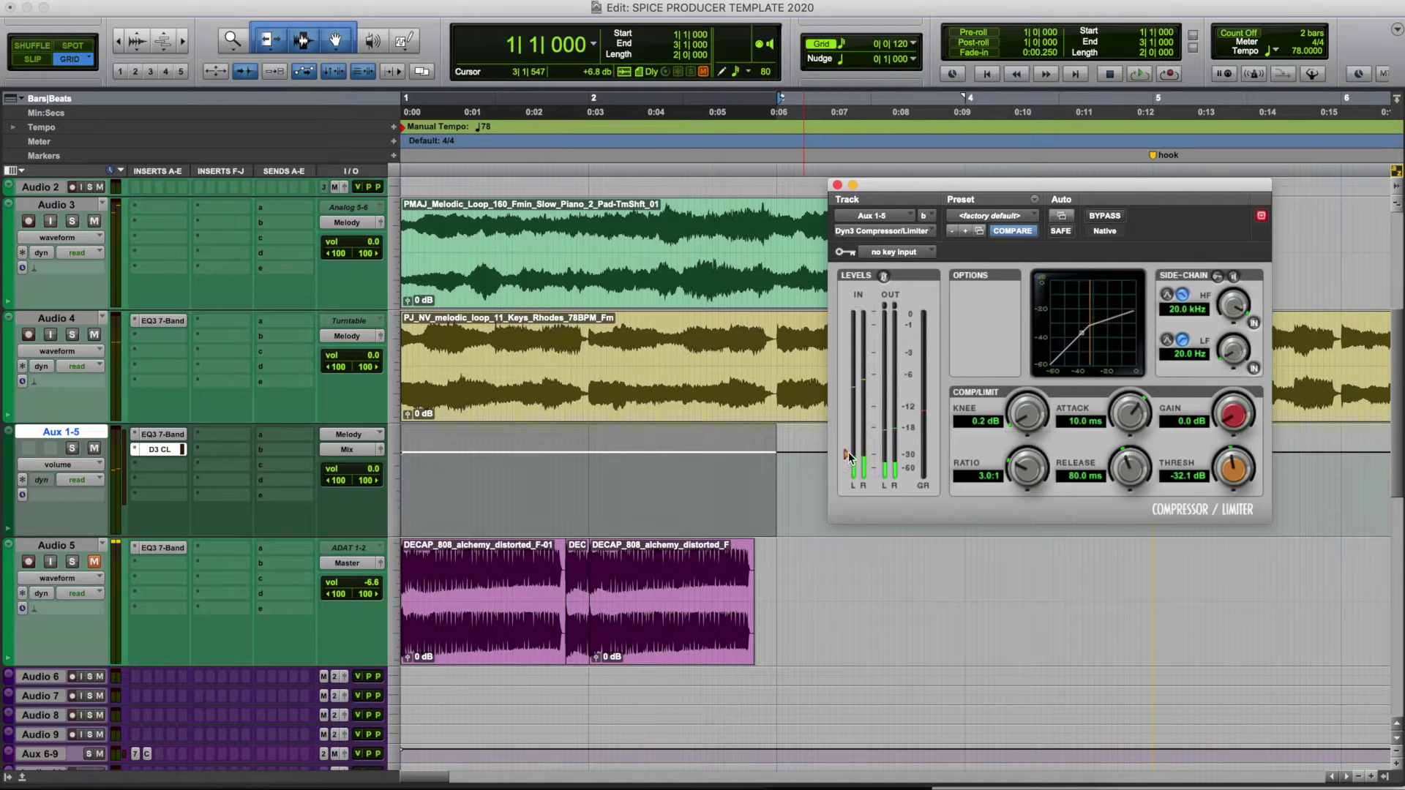
pyautogui.moveTo(849, 456)
pyautogui.mouseDown()
pyautogui.moveTo(859, 335)
pyautogui.moveTo(858, 453)
pyautogui.mouseUp()
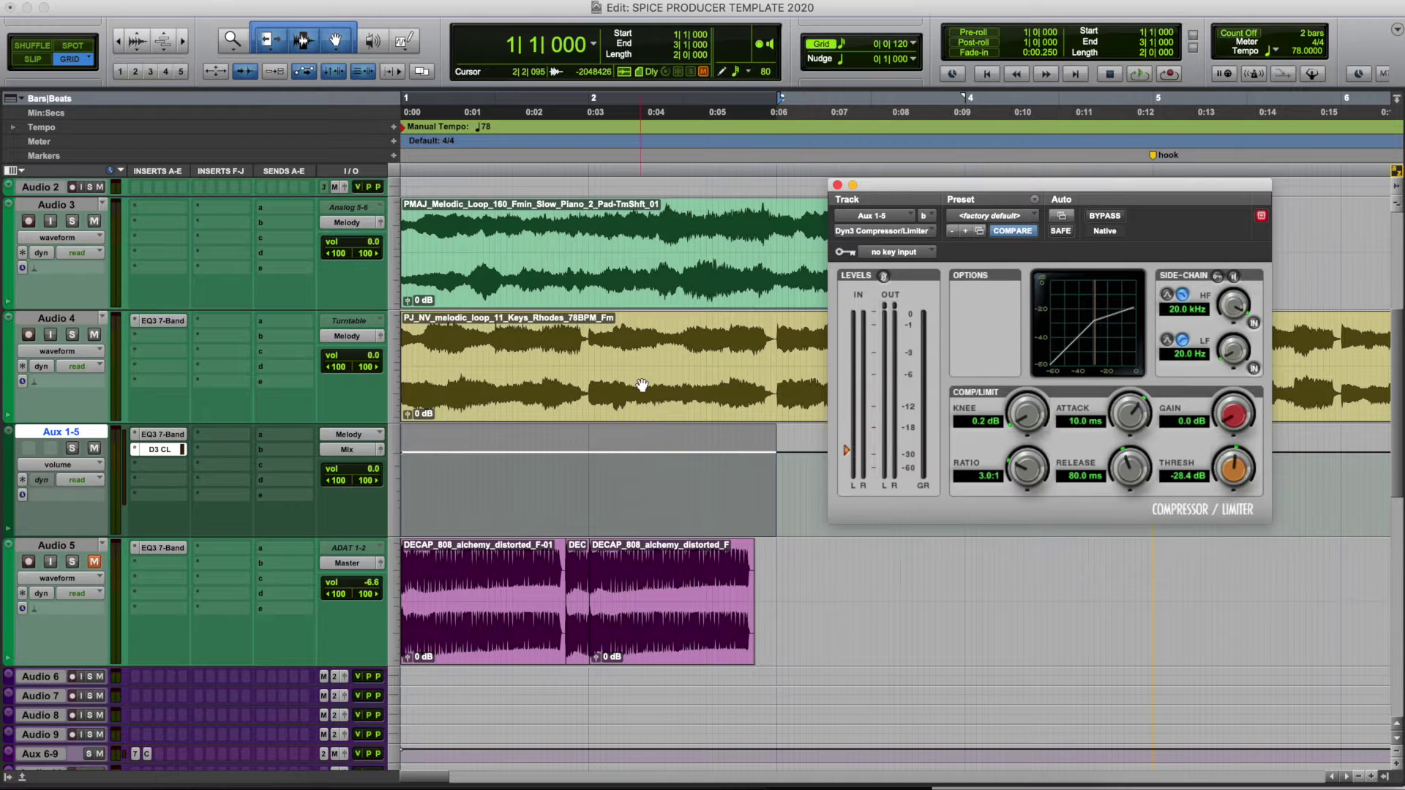
pyautogui.press('space')
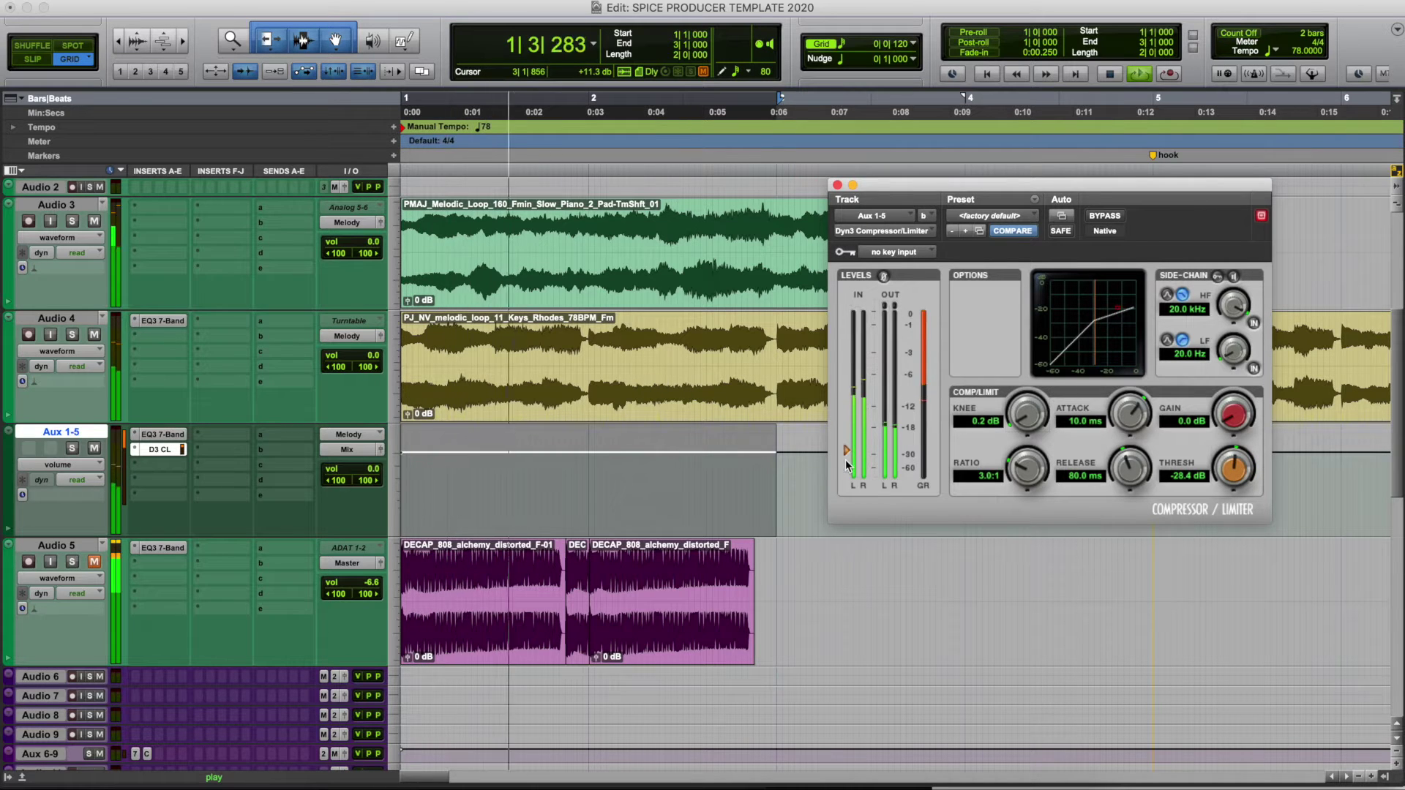
pyautogui.press('space')
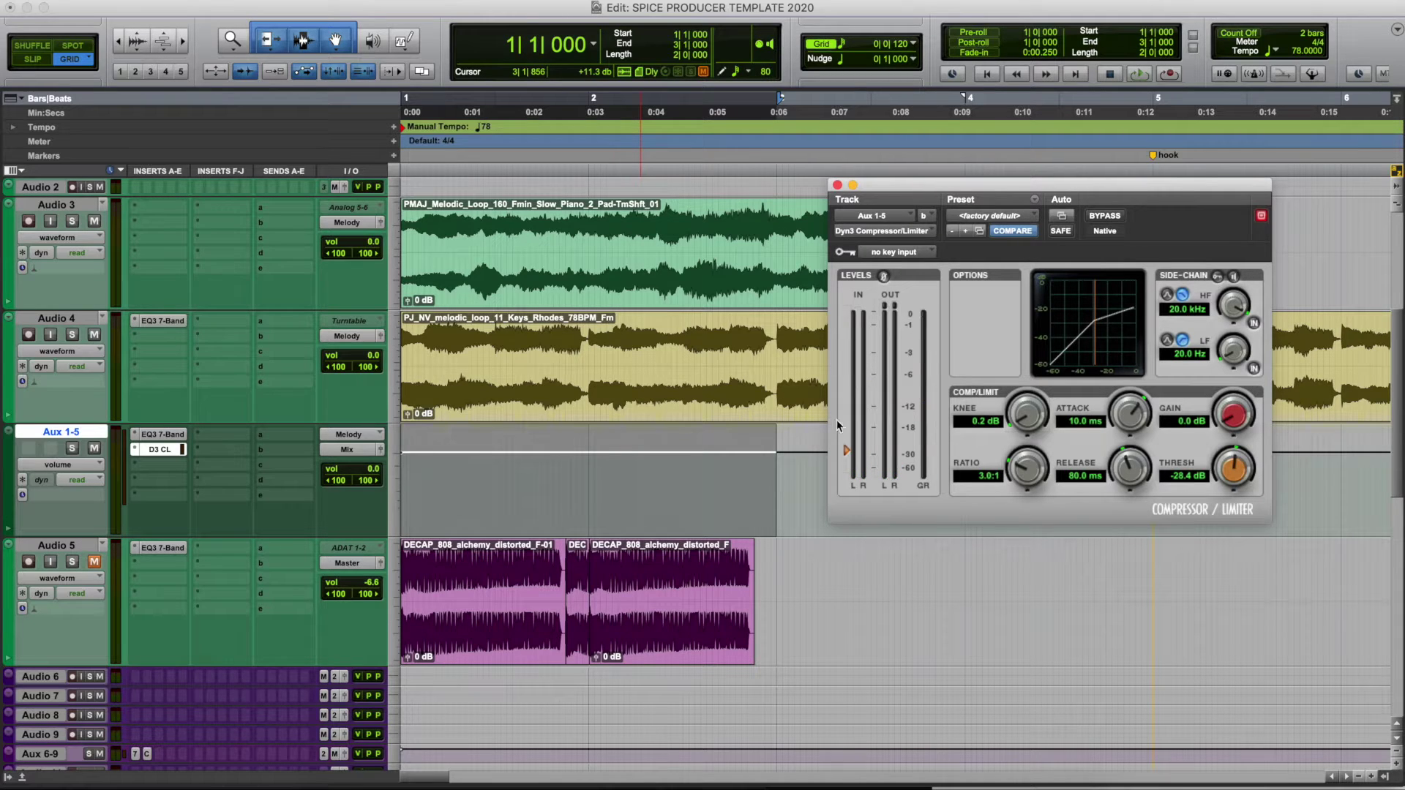
pyautogui.press('space')
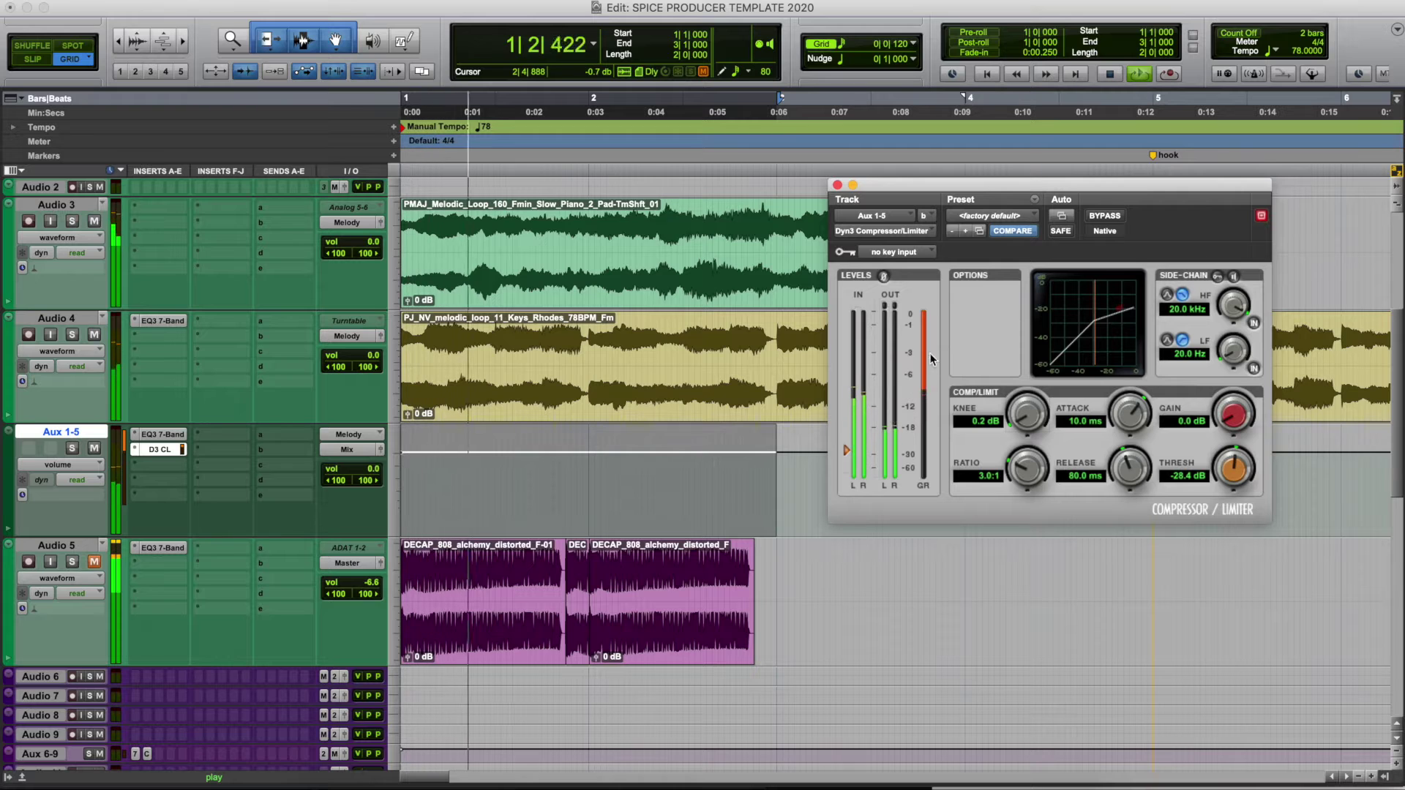
pyautogui.press('space')
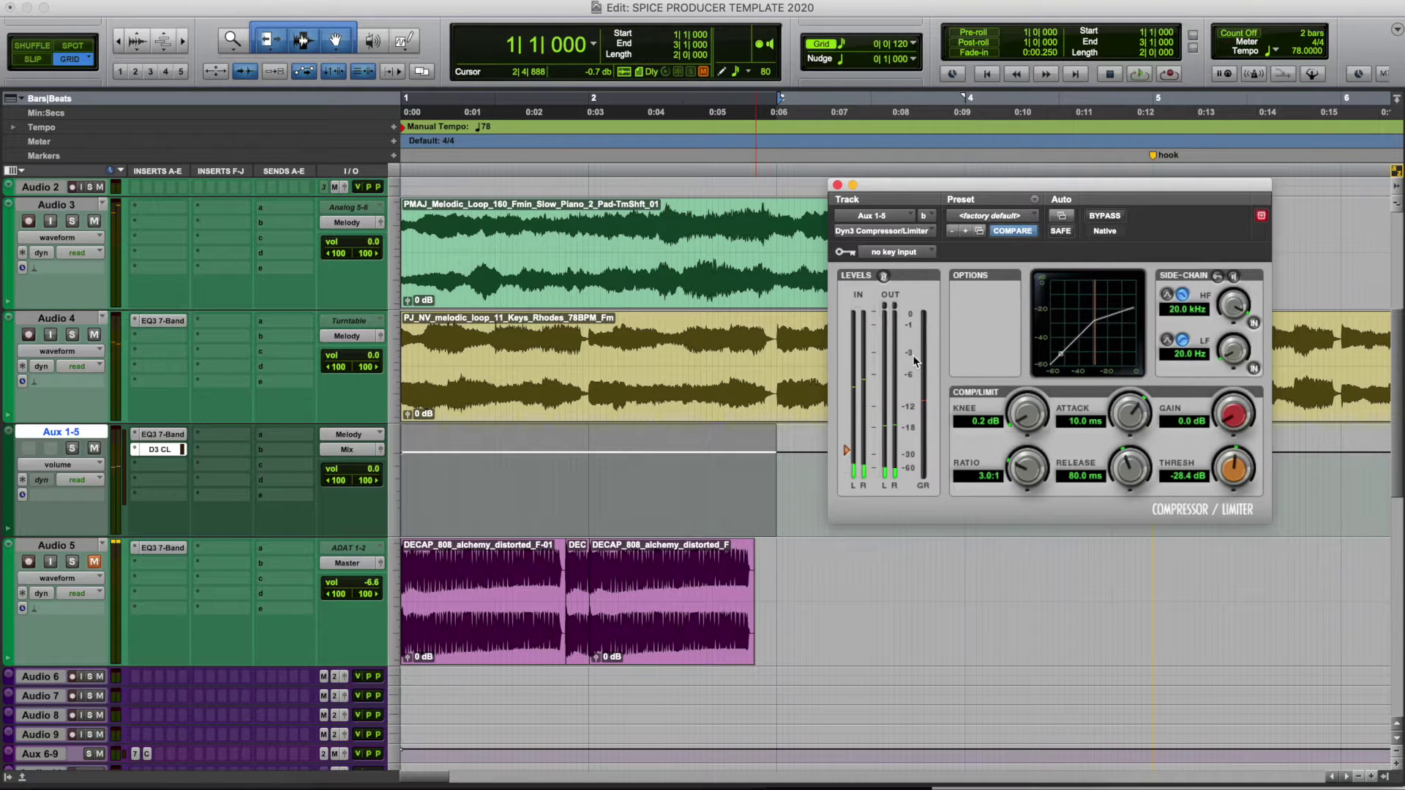
pyautogui.press('space')
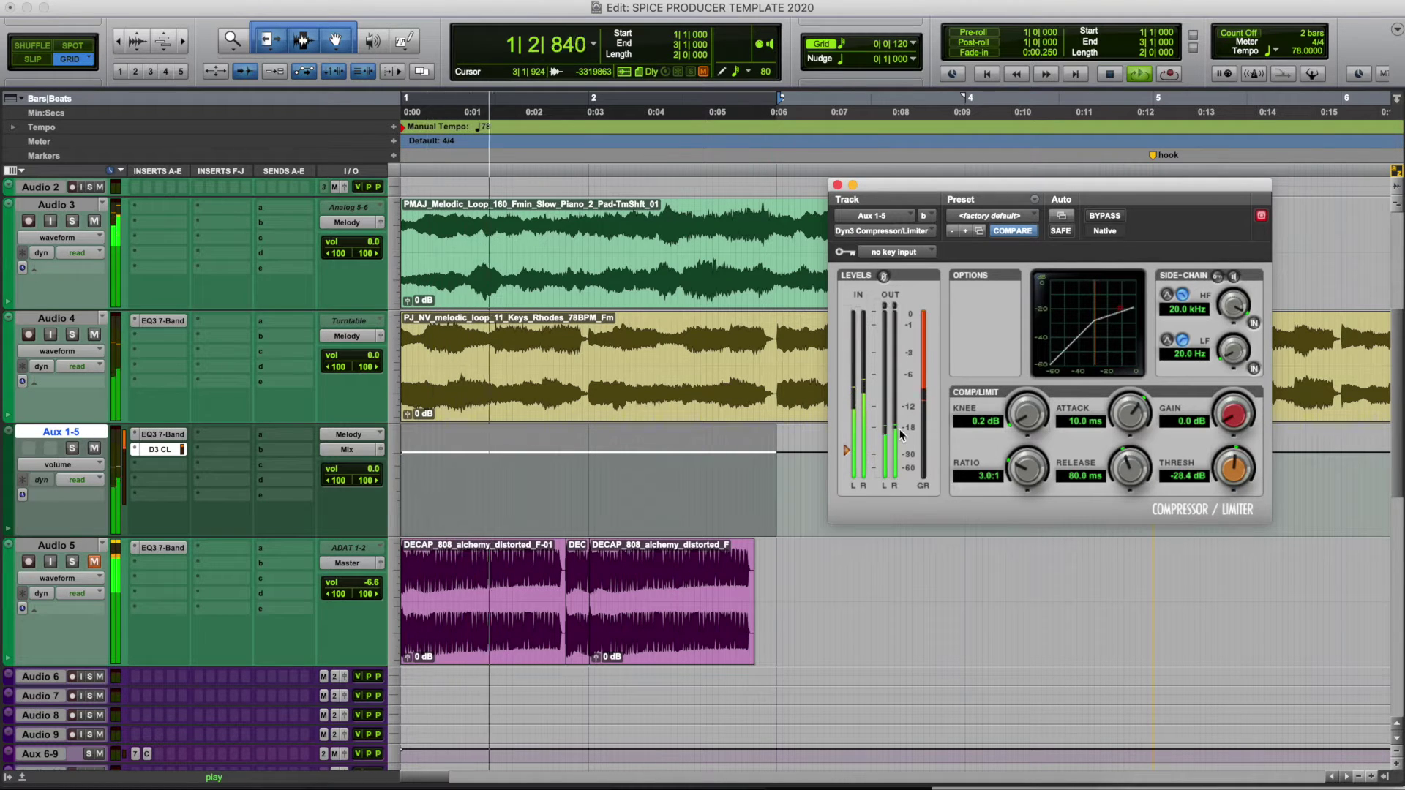
pyautogui.press('space')
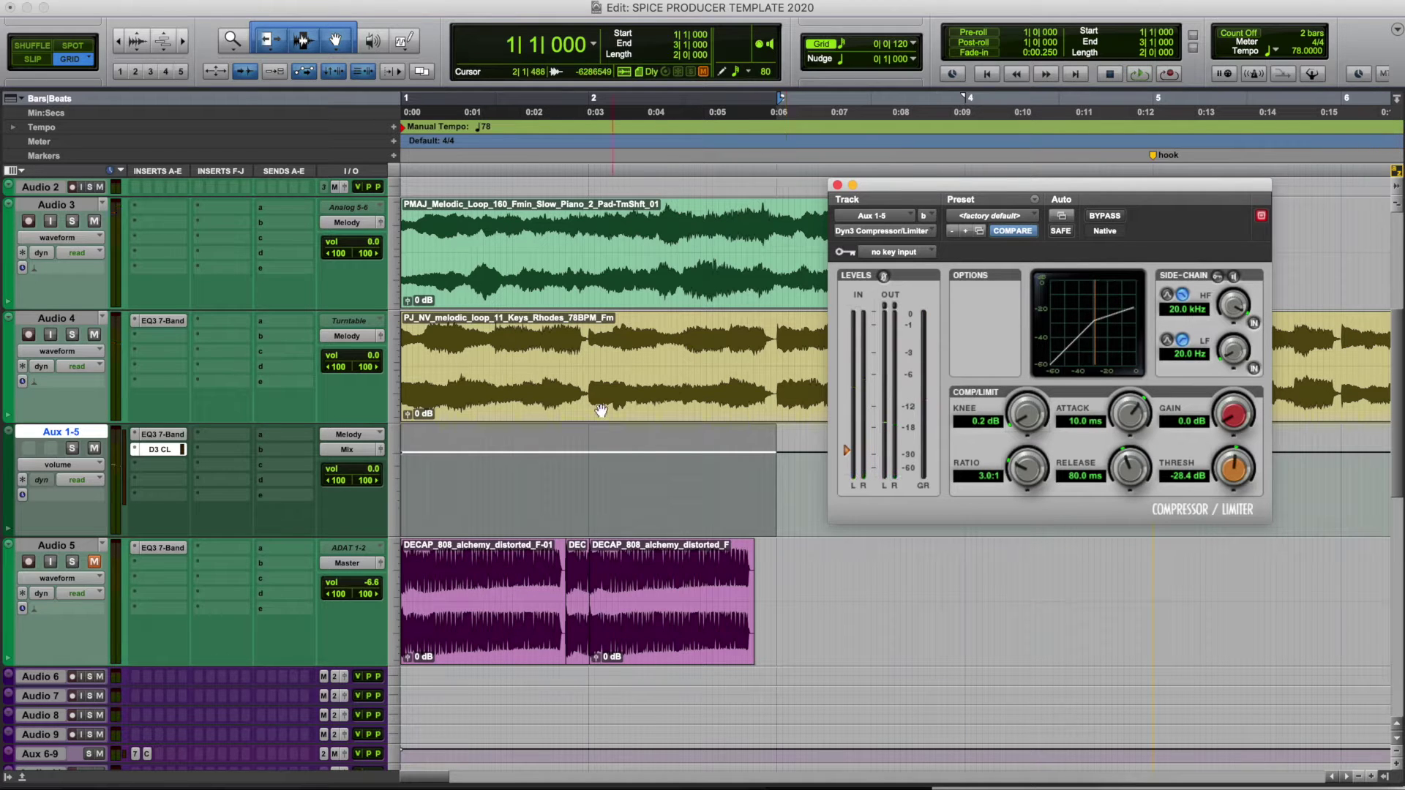
pyautogui.press('space')
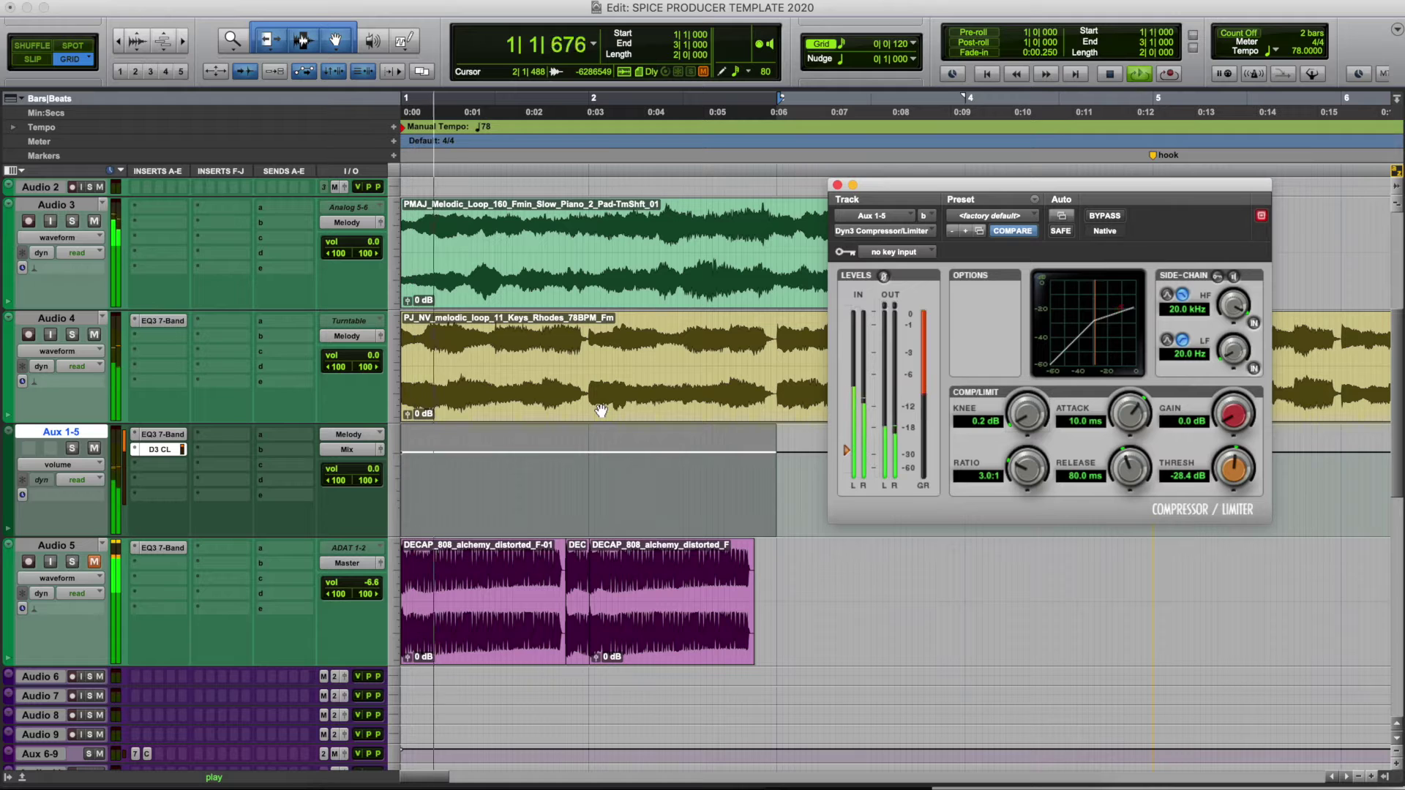
pyautogui.press('space')
# Try the Aux 1-5 compressor threshold at -16.1 dB during playback and lower it to -27.6 dB.
pyautogui.moveTo(847, 450)
pyautogui.mouseDown()
pyautogui.moveTo(845, 400)
pyautogui.moveTo(849, 423)
pyautogui.mouseUp()
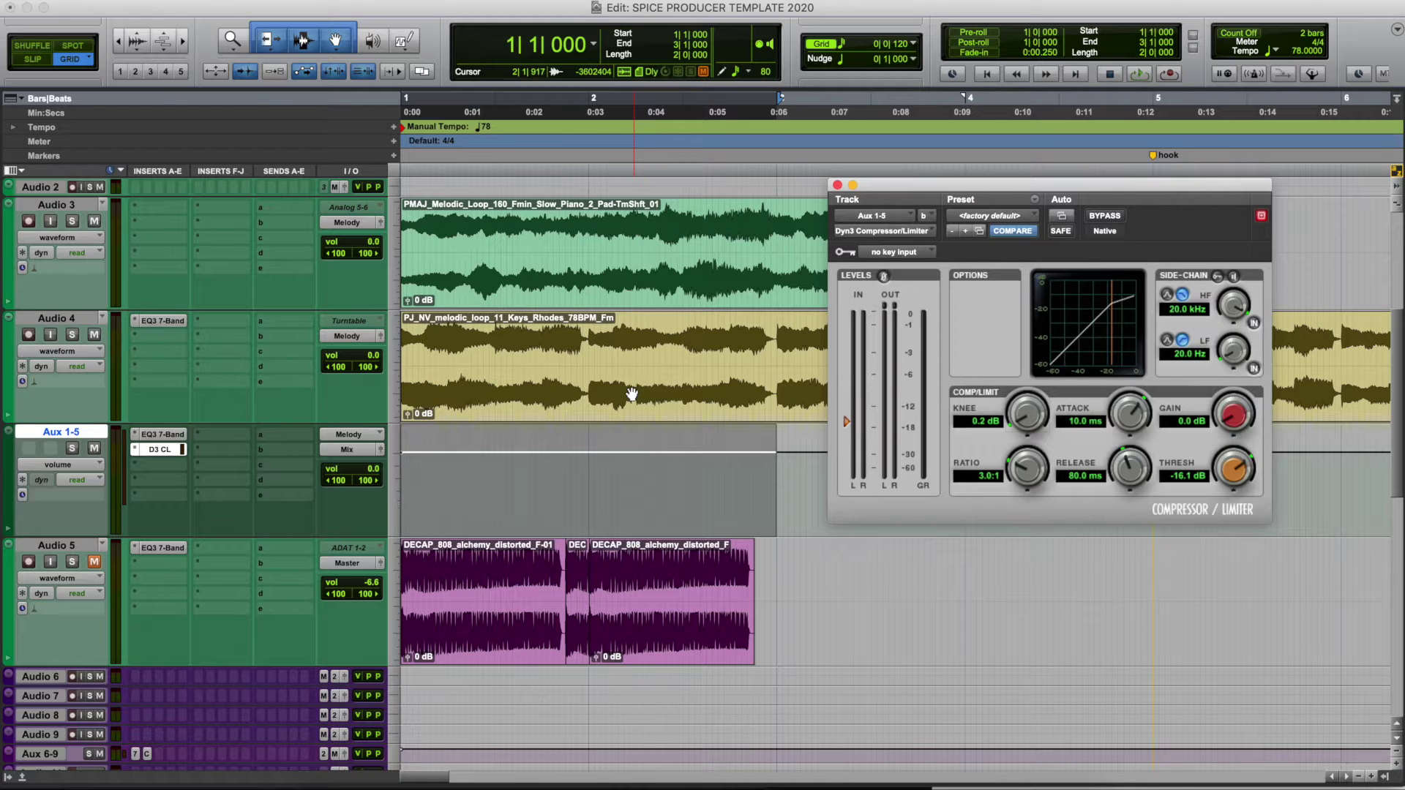
pyautogui.press('space')
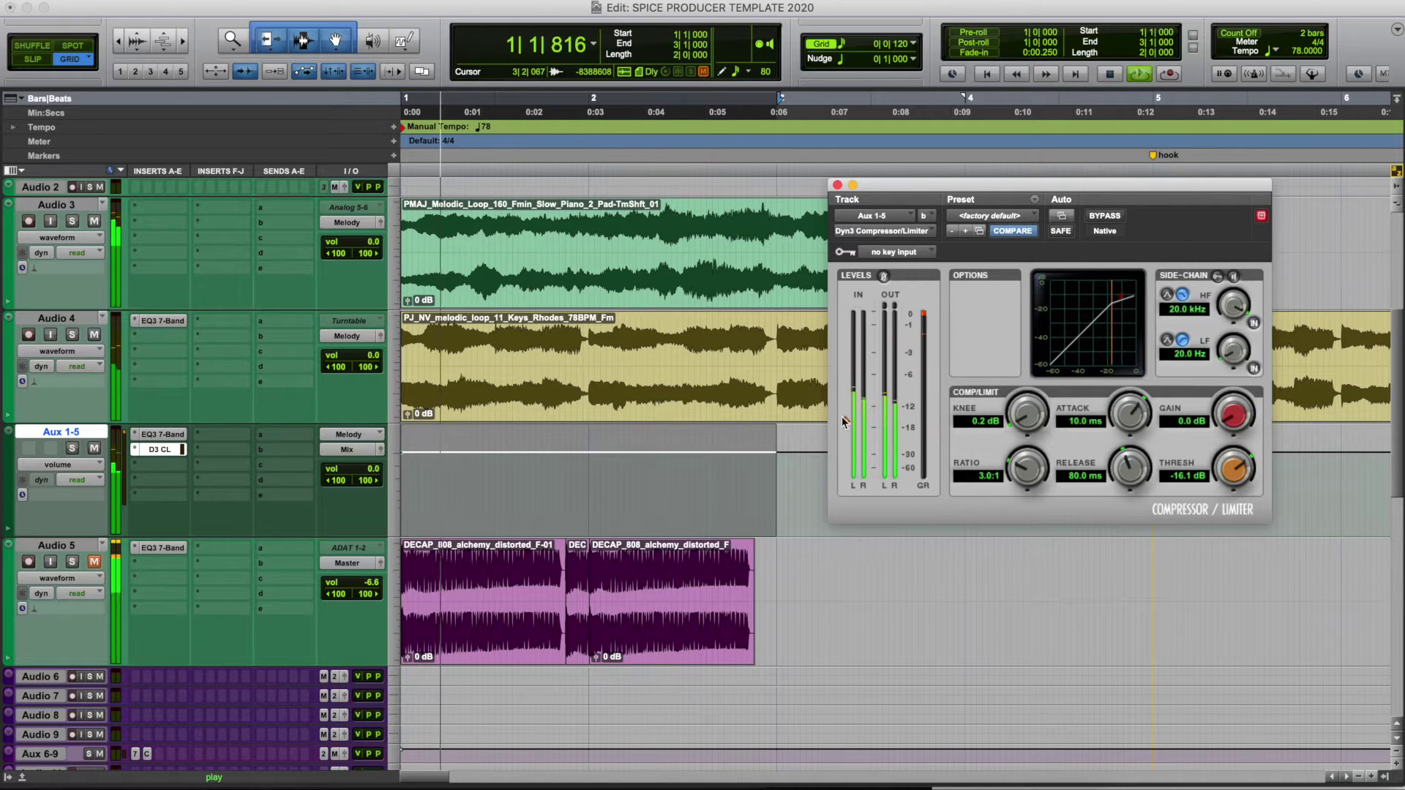
pyautogui.moveTo(847, 421)
pyautogui.mouseDown()
pyautogui.moveTo(847, 466)
pyautogui.moveTo(847, 451)
pyautogui.mouseUp()
pyautogui.press('space')
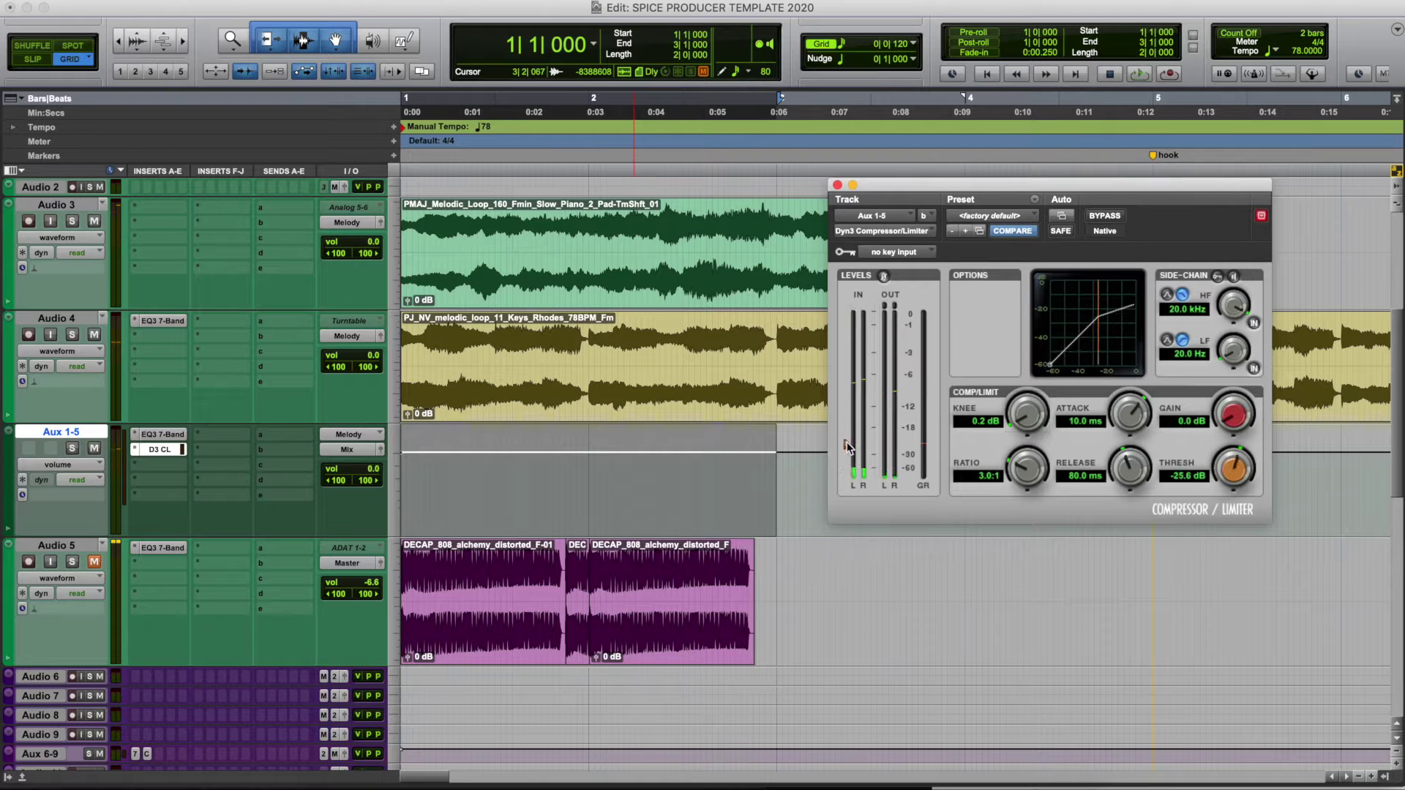
pyautogui.press('space')
pyautogui.press('space')
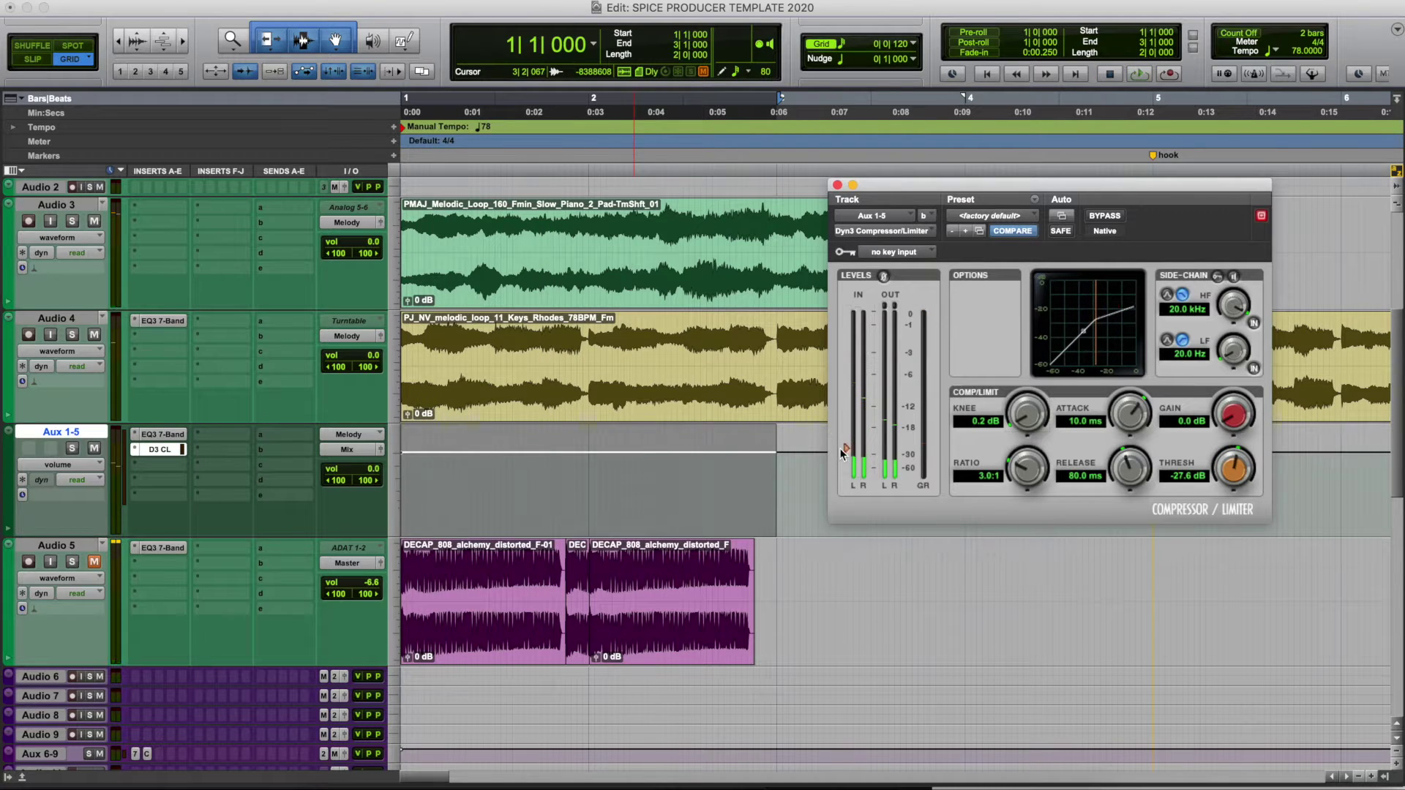
pyautogui.moveTo(841, 450); pyautogui.dragTo(842, 452)
# Audition Audio 3 and Audio 4 separately through the Aux 1-5 compressor by muting and unmuting each track.
pyautogui.press('space')
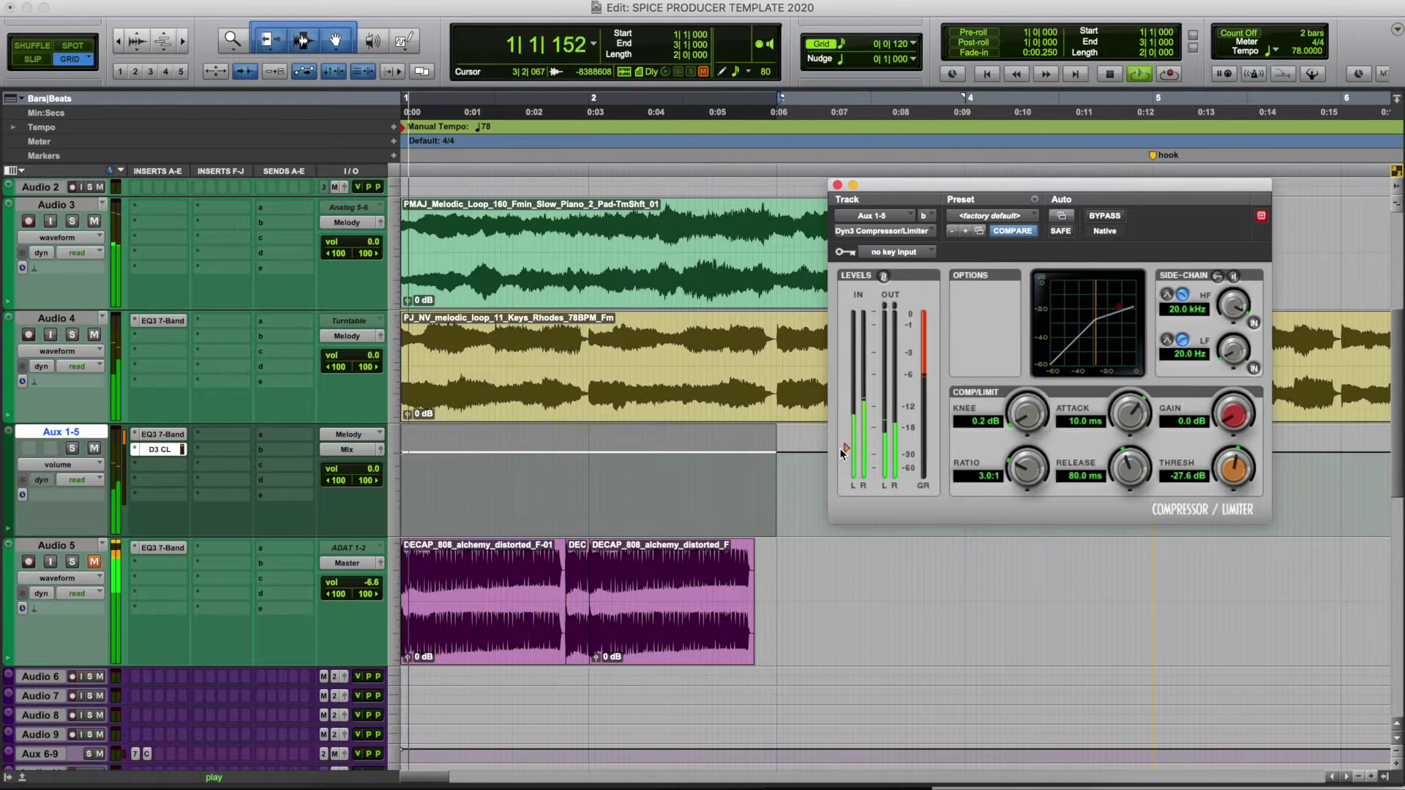
pyautogui.click(94, 221)
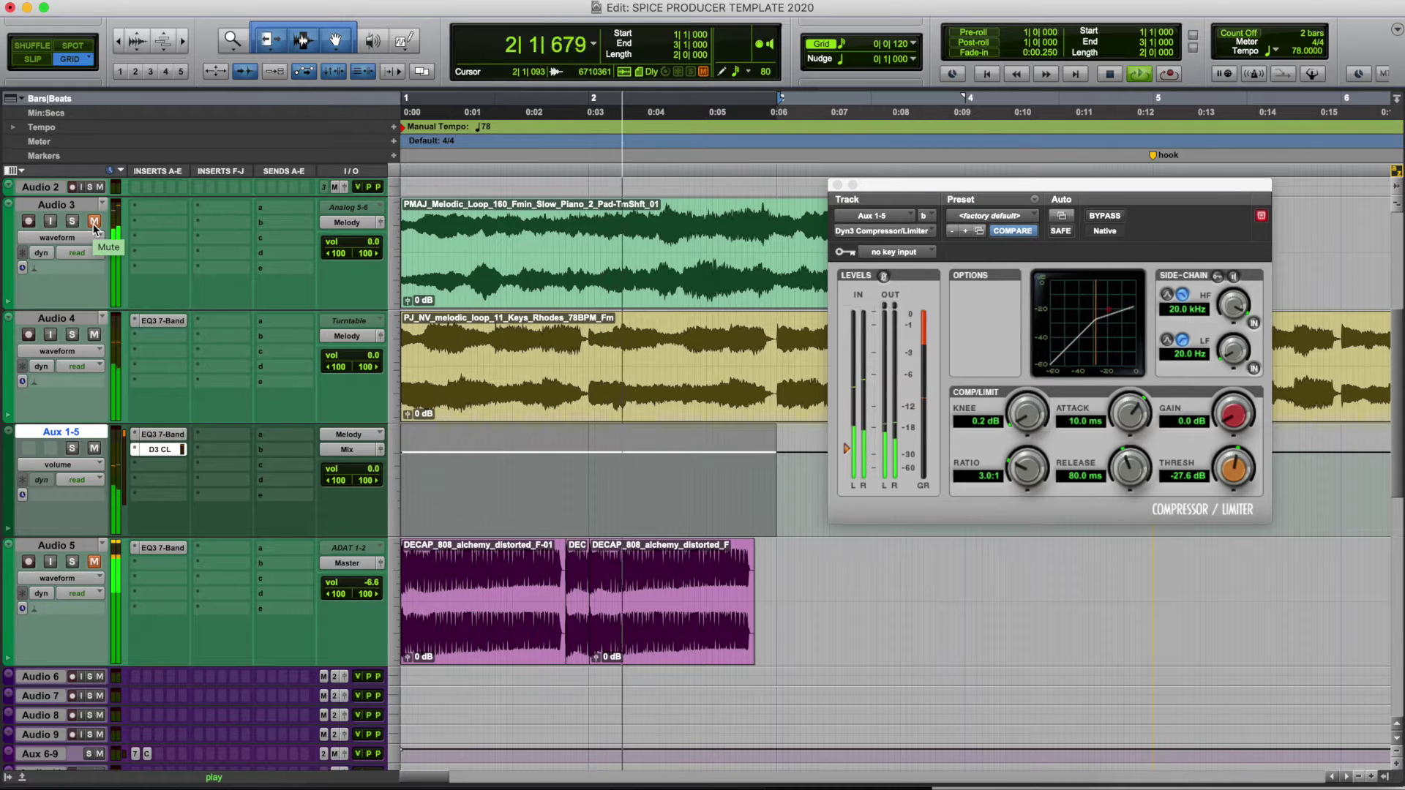
pyautogui.press('space')
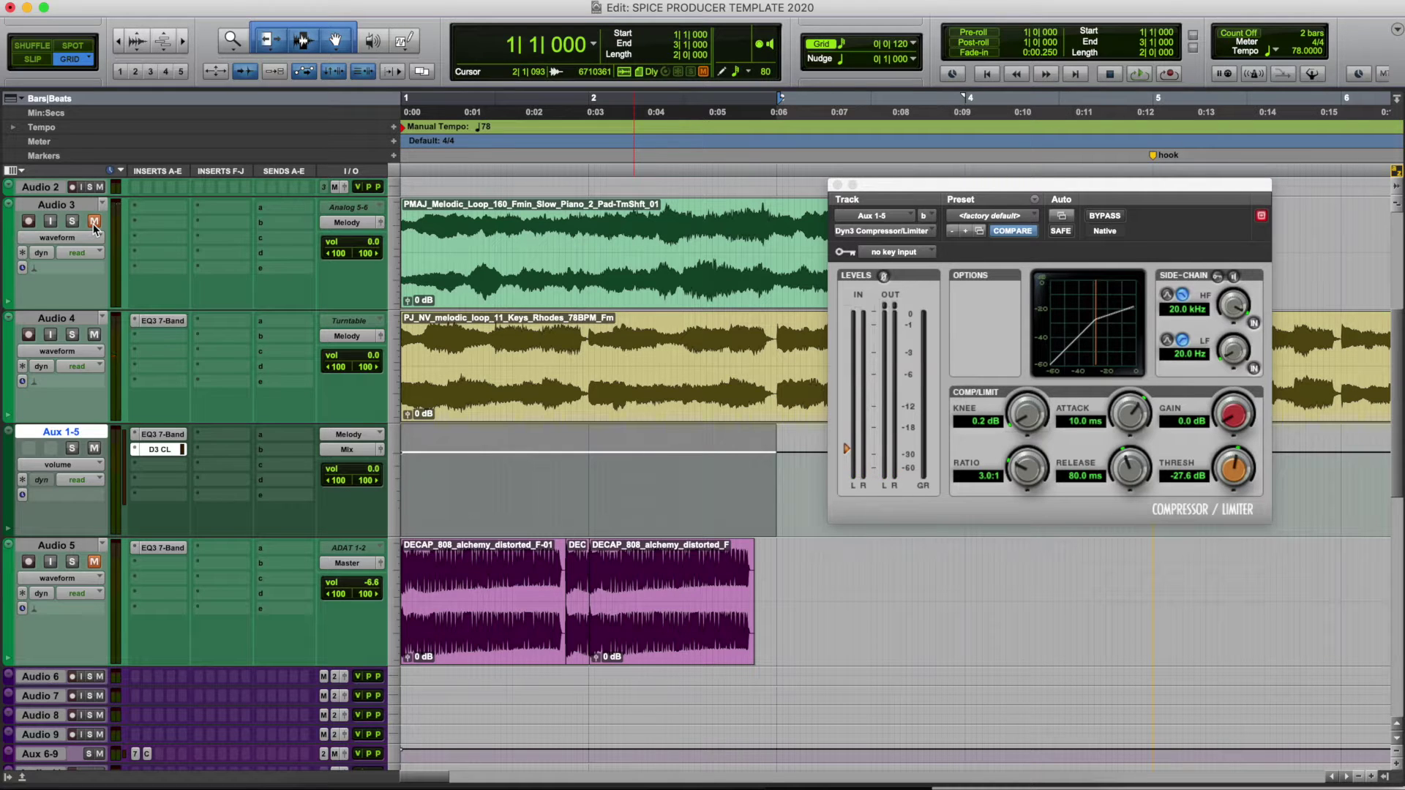
pyautogui.press('space')
pyautogui.press('space')
pyautogui.press('space')
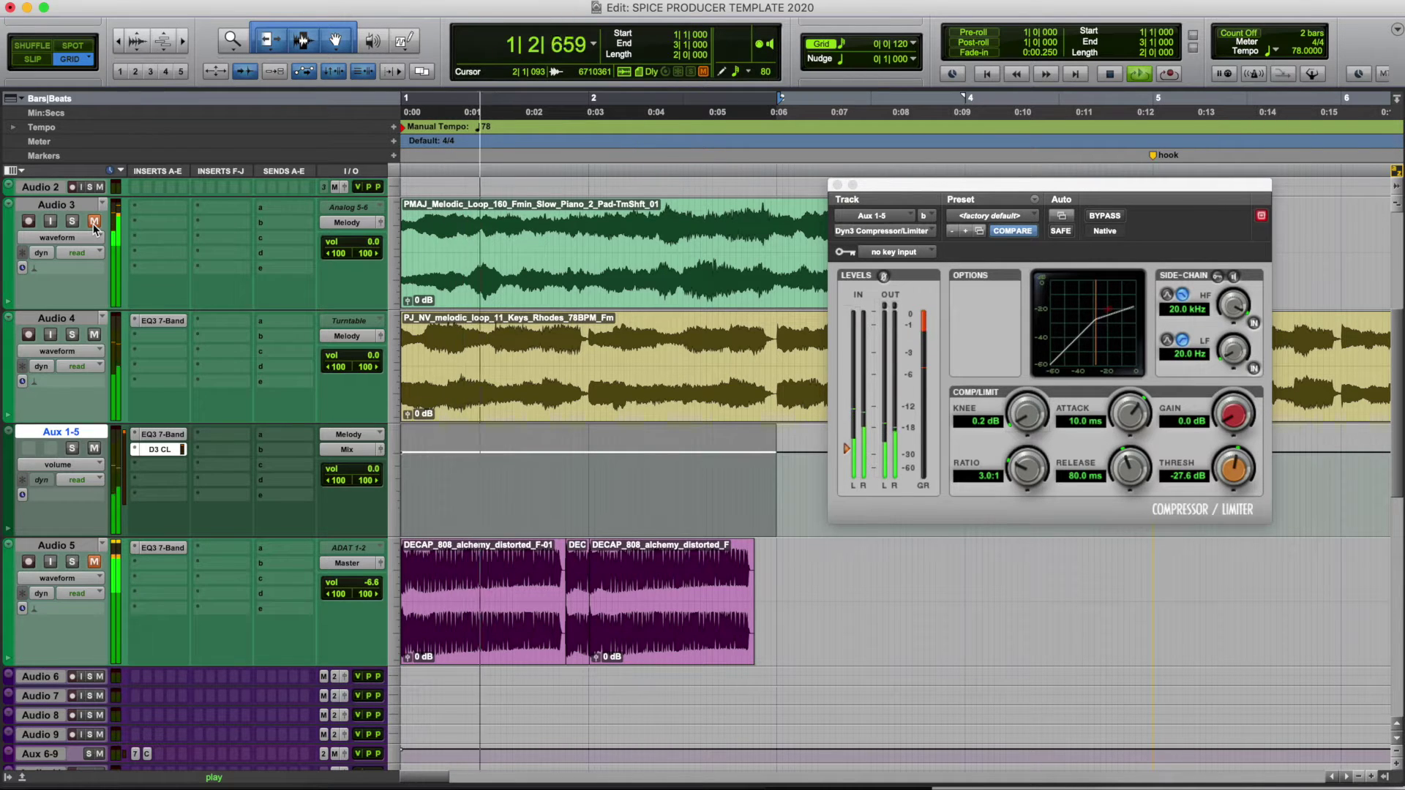
pyautogui.click(94, 221)
pyautogui.click(93, 334)
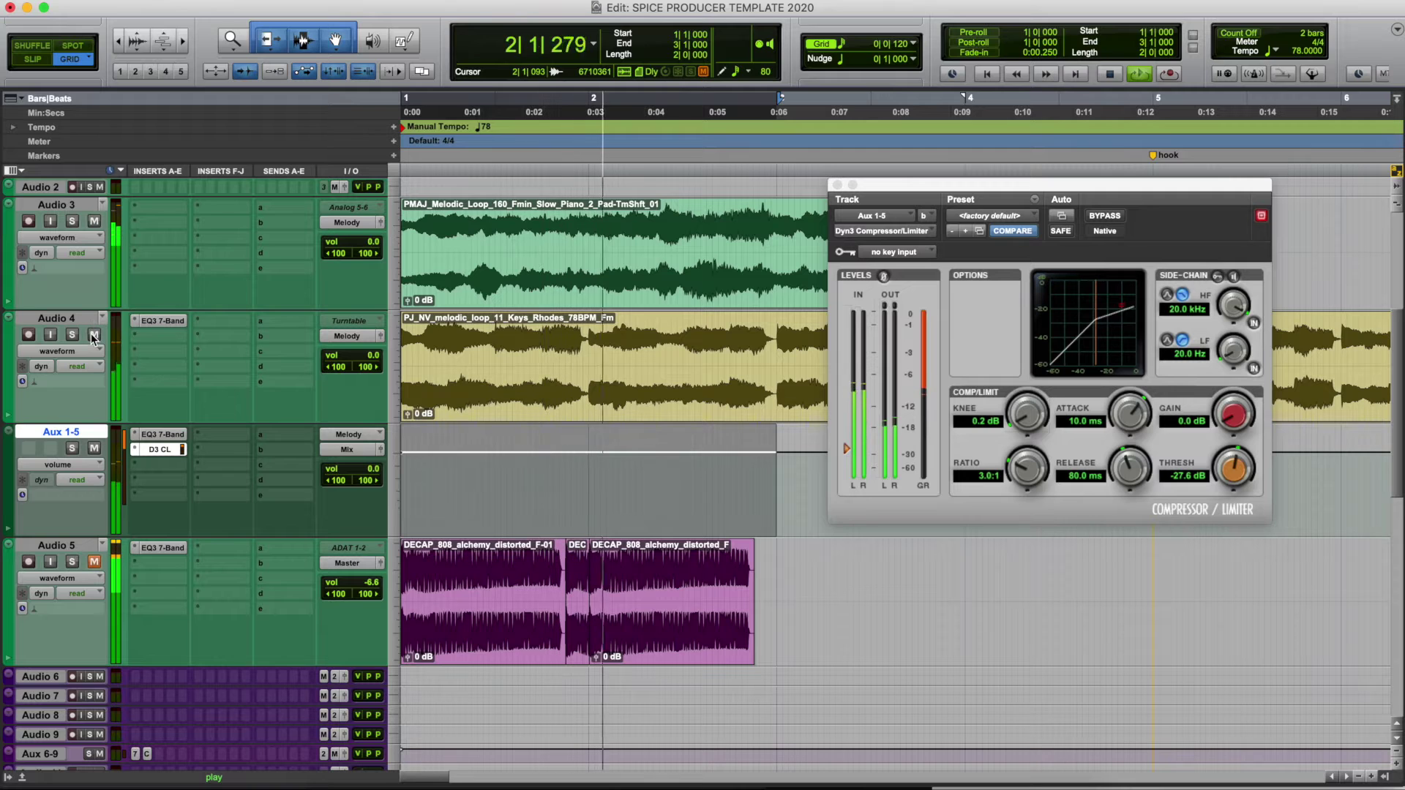
pyautogui.click(93, 336)
pyautogui.click(93, 221)
pyautogui.click(94, 220)
# Insert a stereo EQ3 7-Band on Audio 3 and set its high-pass filter to 233.3 Hz at 12 dB/oct.
pyautogui.click(147, 209)
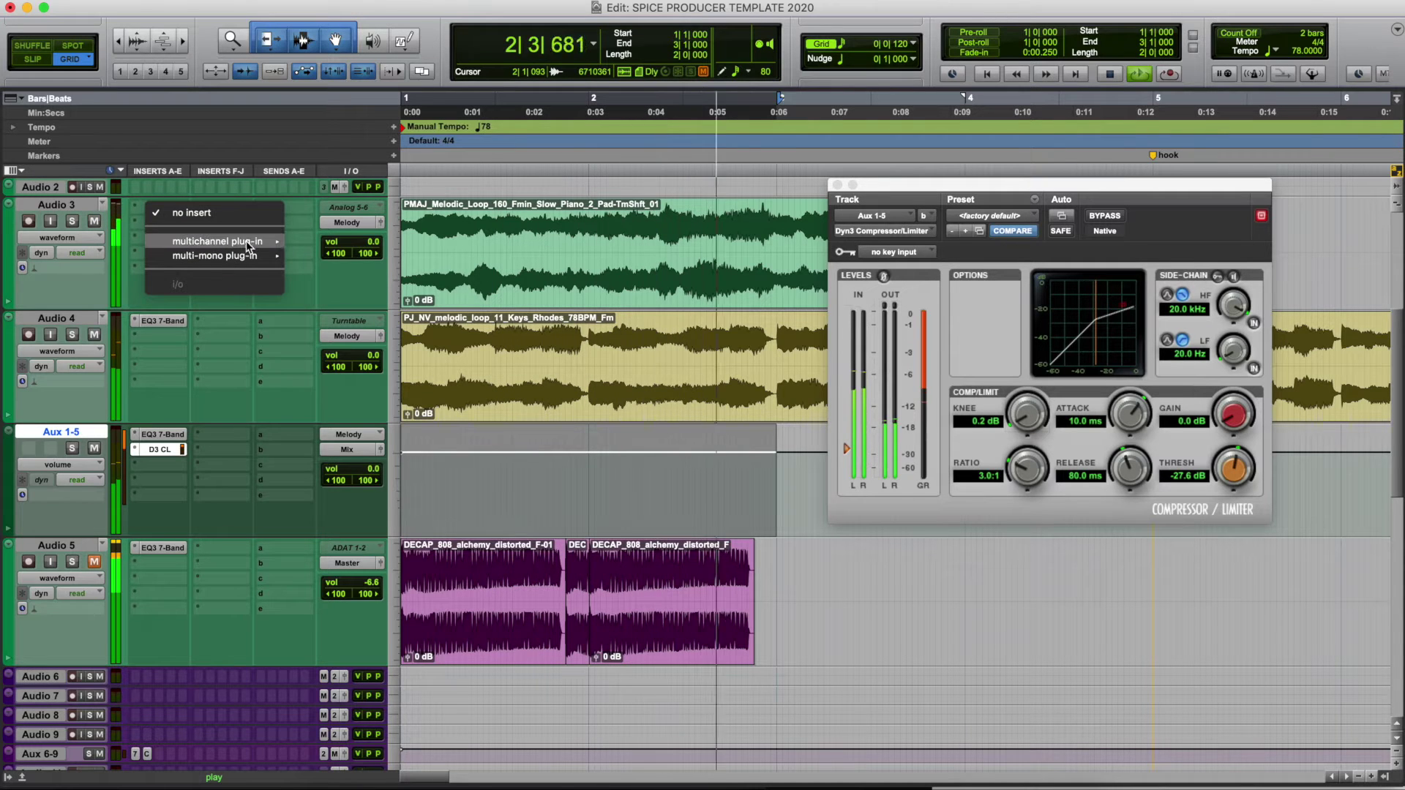
pyautogui.click(293, 215)
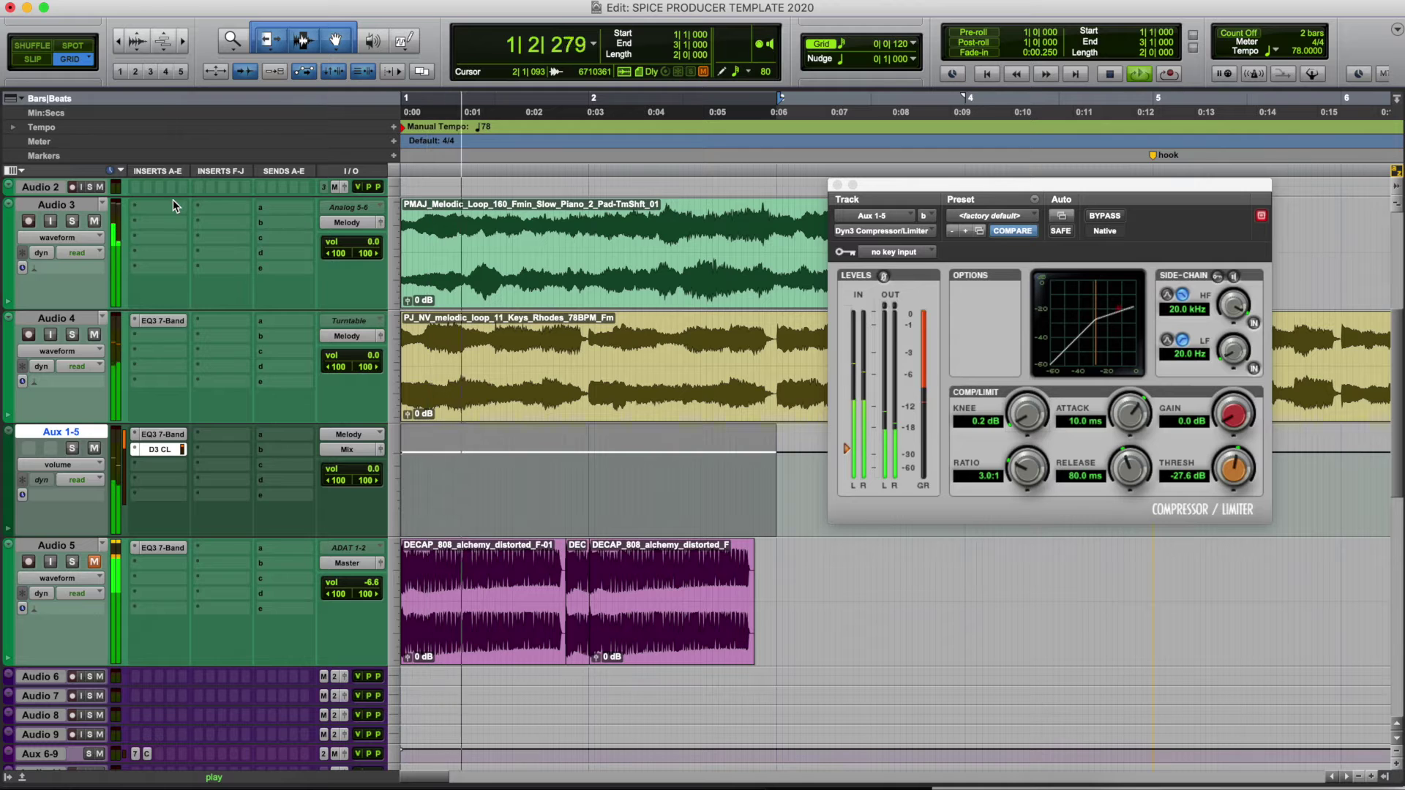
pyautogui.press('space')
pyautogui.click(144, 211)
pyautogui.moveTo(226, 242)
pyautogui.moveTo(329, 245)
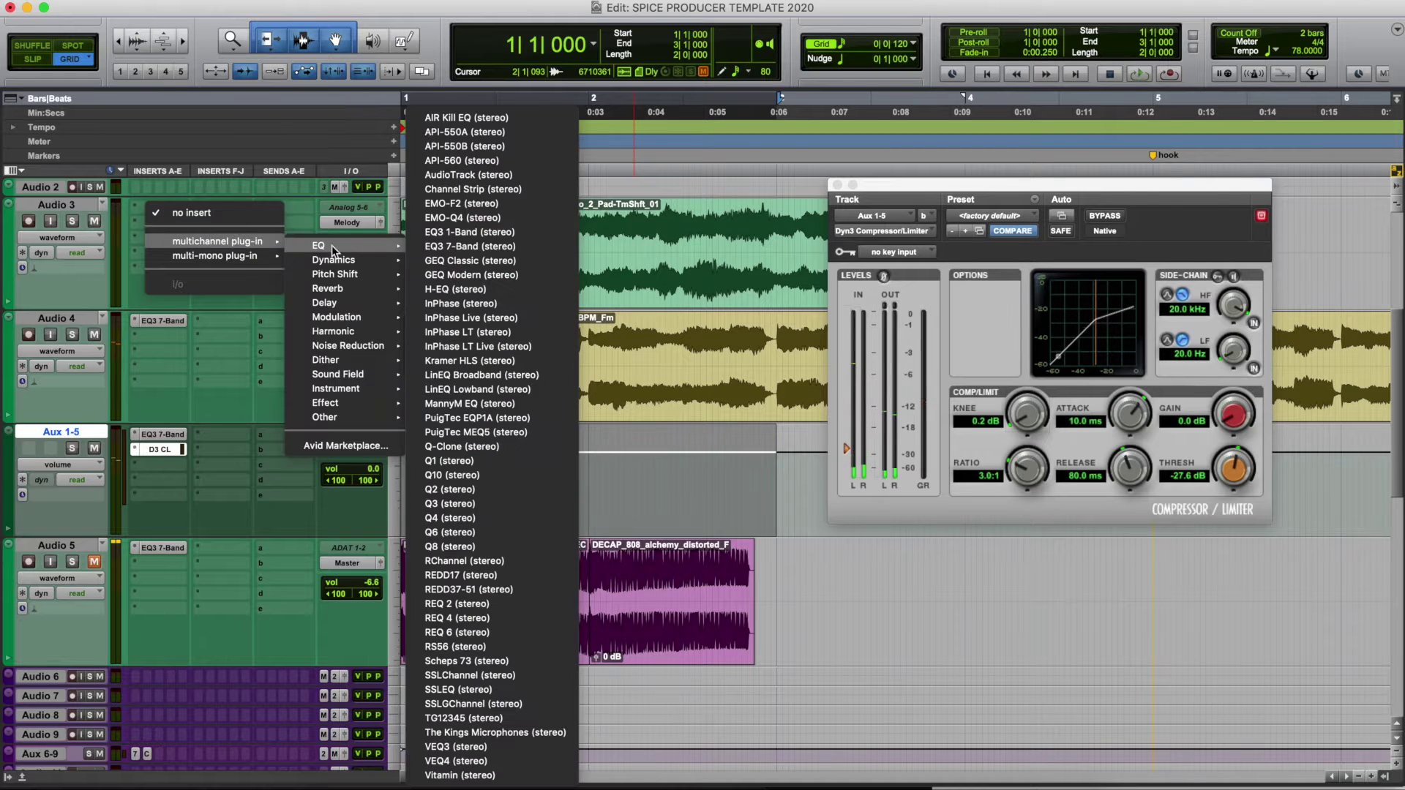
pyautogui.click(496, 247)
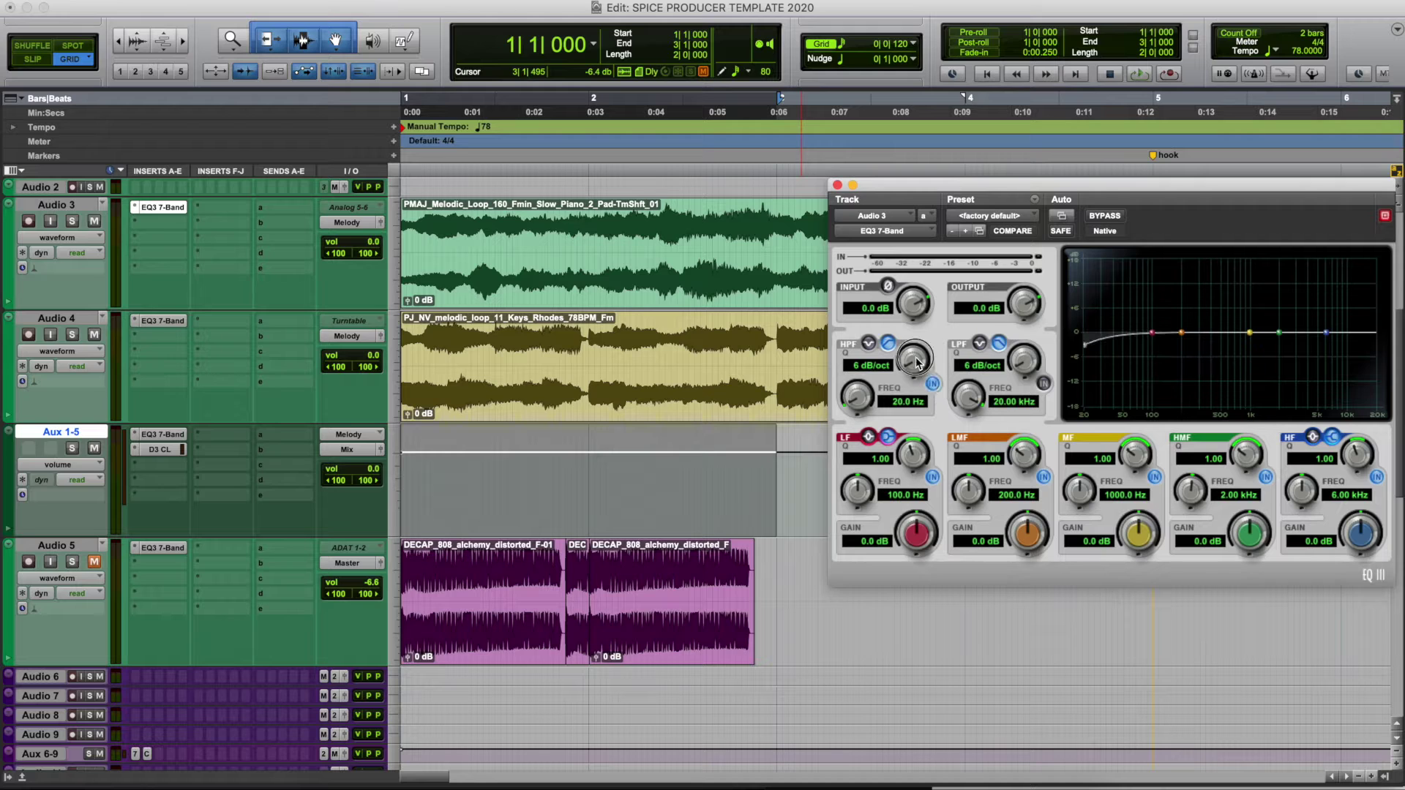
pyautogui.moveTo(864, 385); pyautogui.dragTo(864, 344)
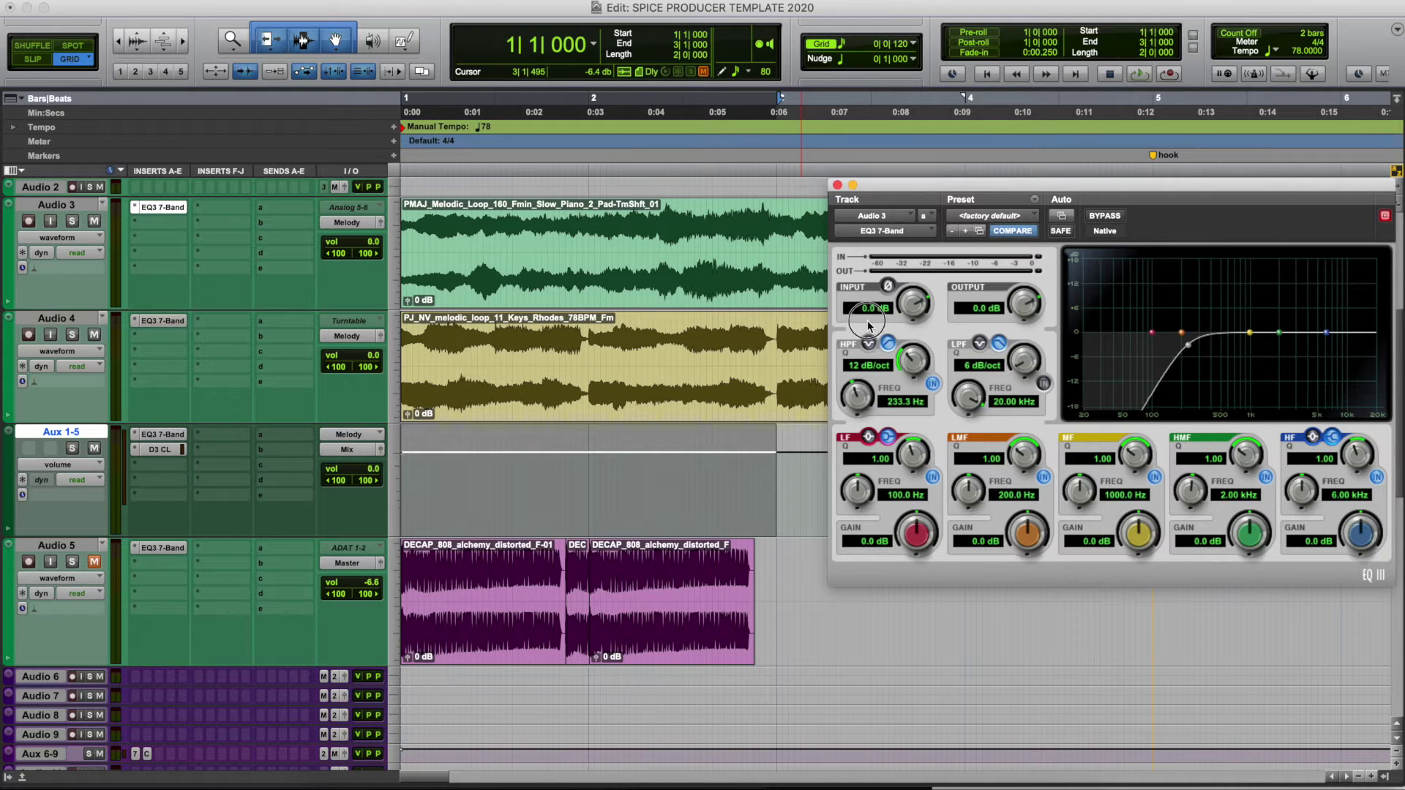
# Reopen the Aux 1-5 compressor during playback and compare the equalized Audio 3 with Audio 4 by toggling their mutes.
pyautogui.press('space')
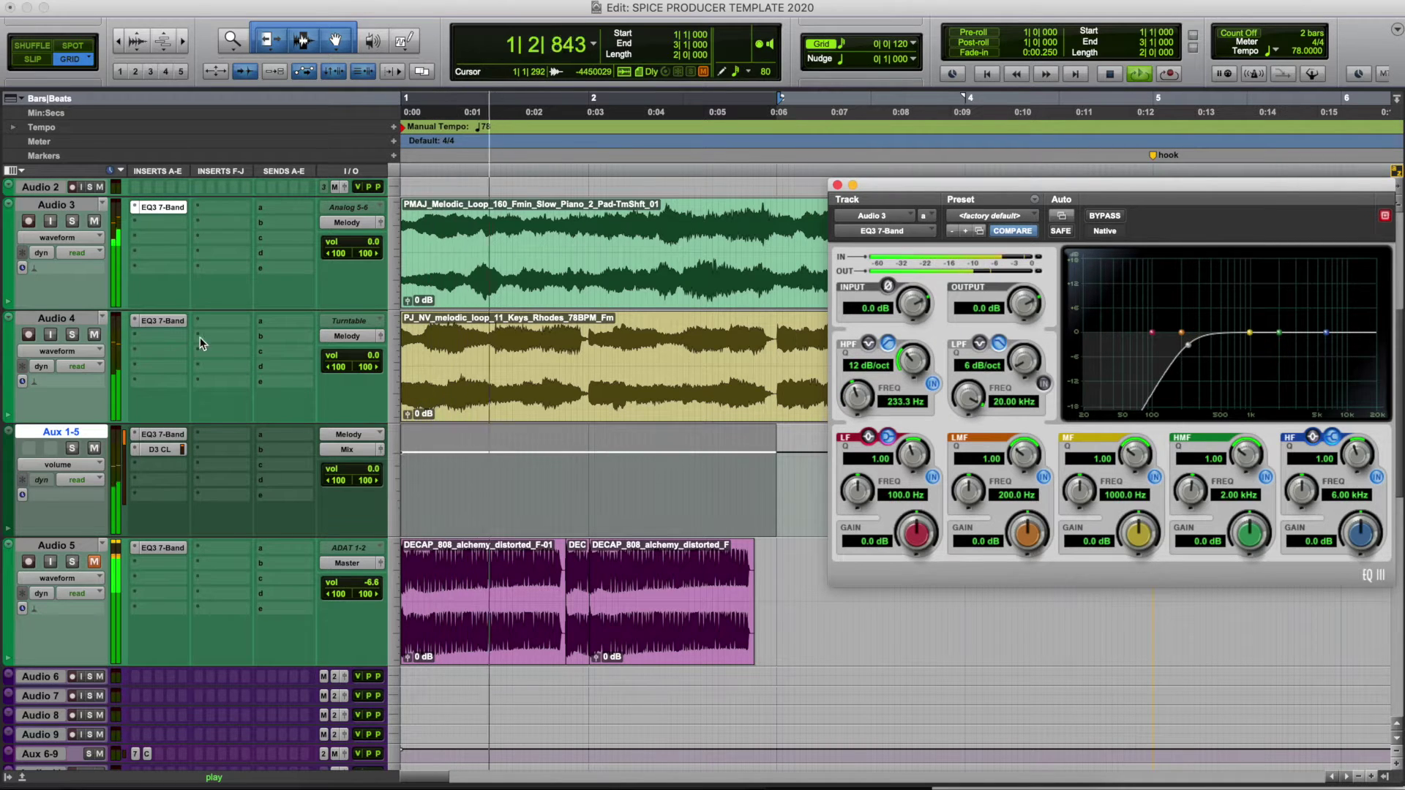
pyautogui.click(161, 450)
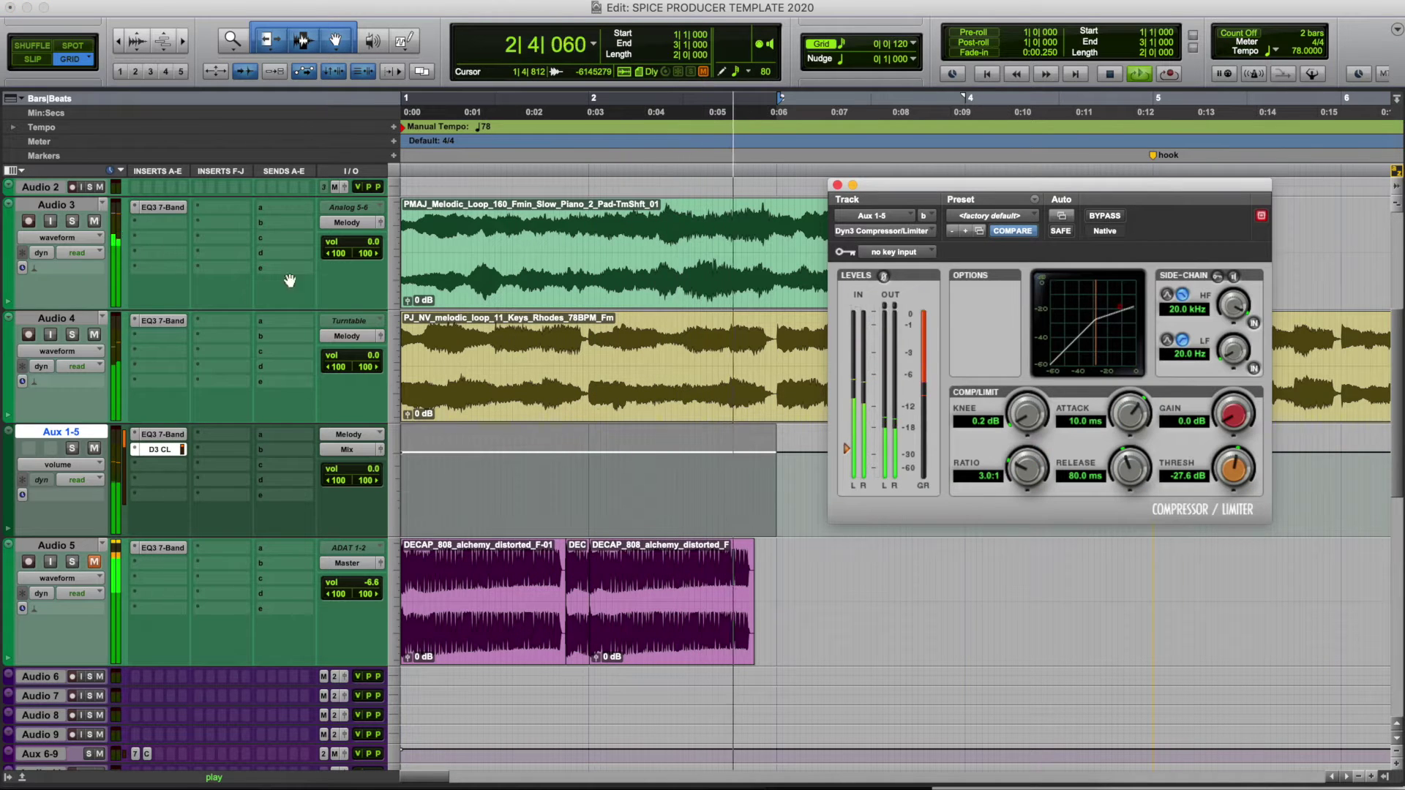
pyautogui.click(94, 334)
pyautogui.click(94, 222)
pyautogui.click(94, 336)
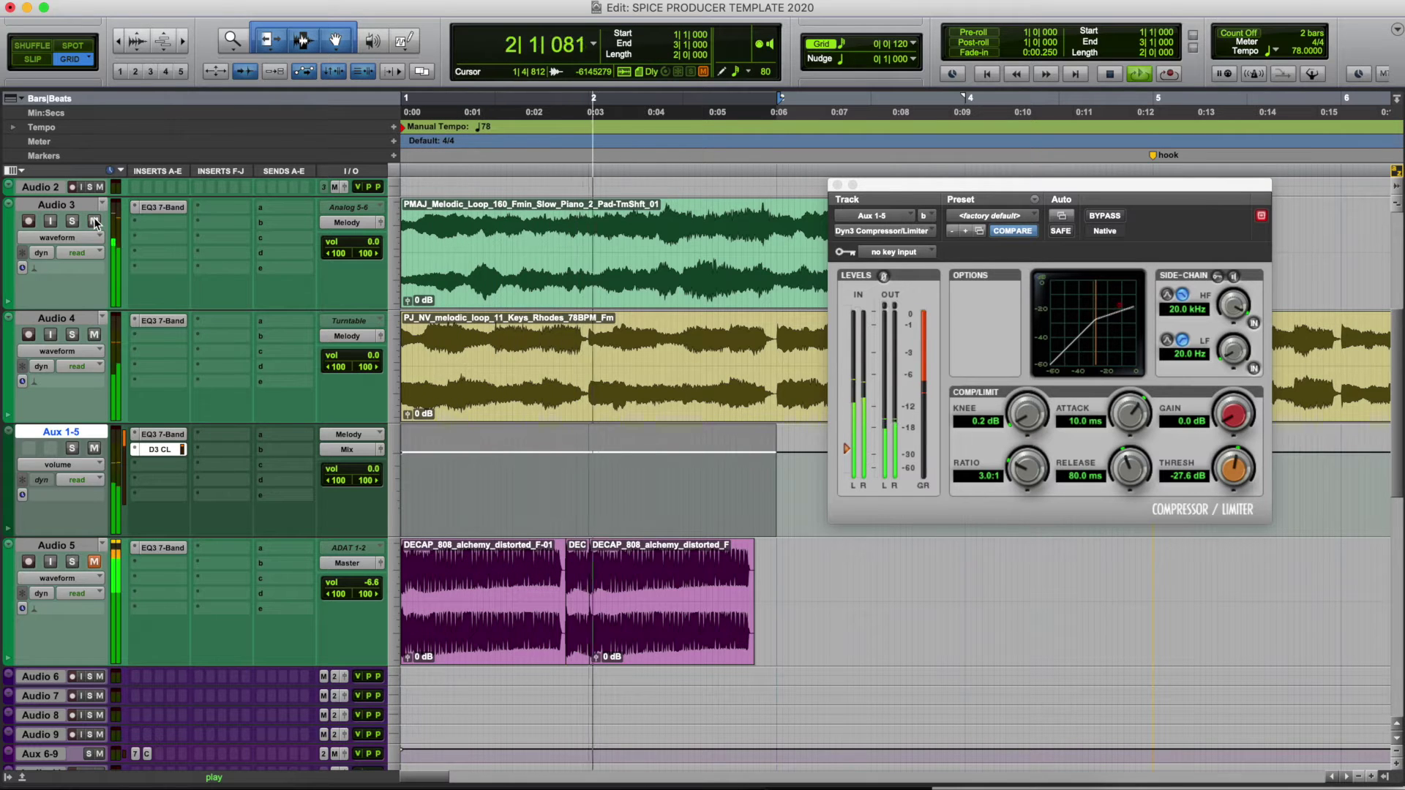
pyautogui.press('space')
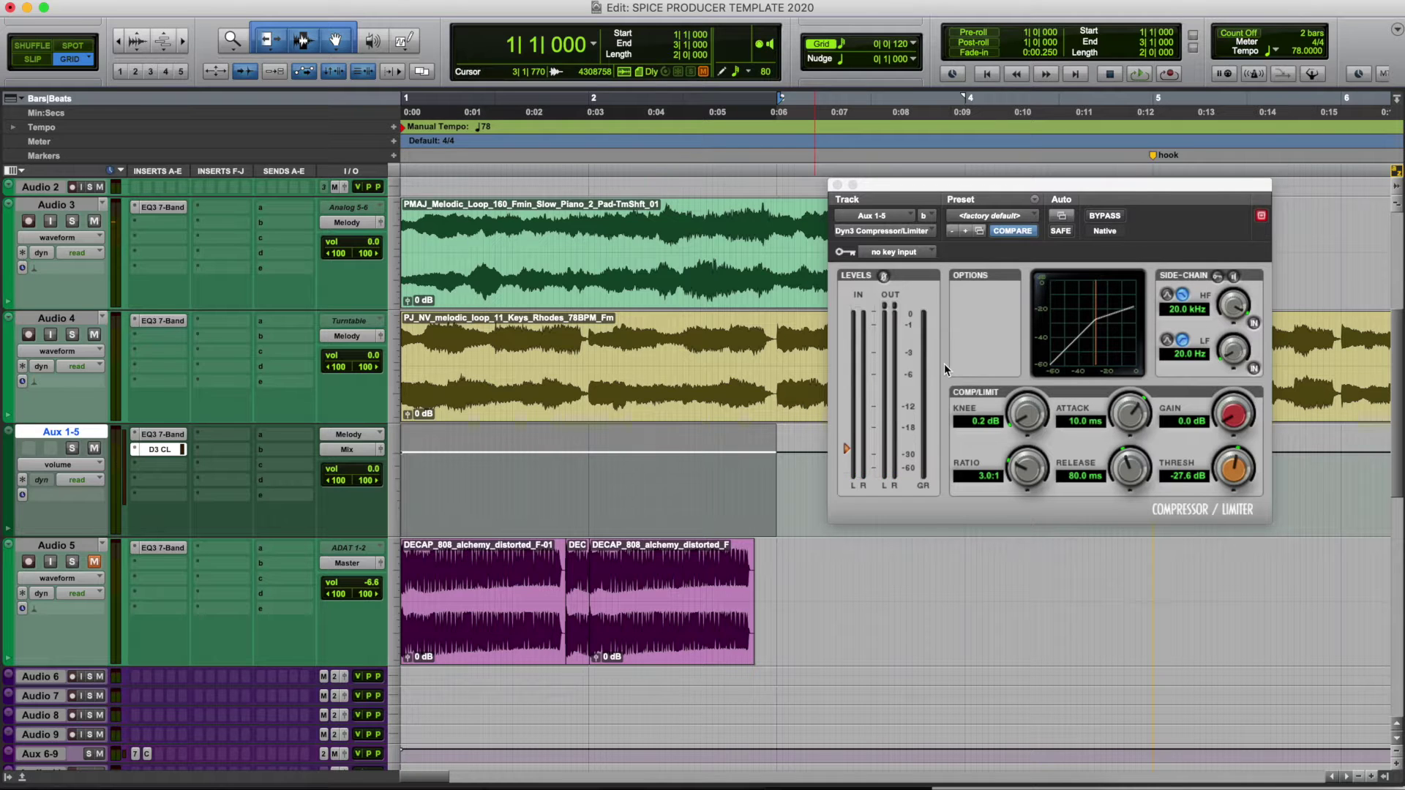
# Lower the Aux 1-5 compressor threshold to -45.1 dB and audition the heavily compressed melodies.
pyautogui.press('space')
pyautogui.moveTo(847, 448); pyautogui.dragTo(851, 468)
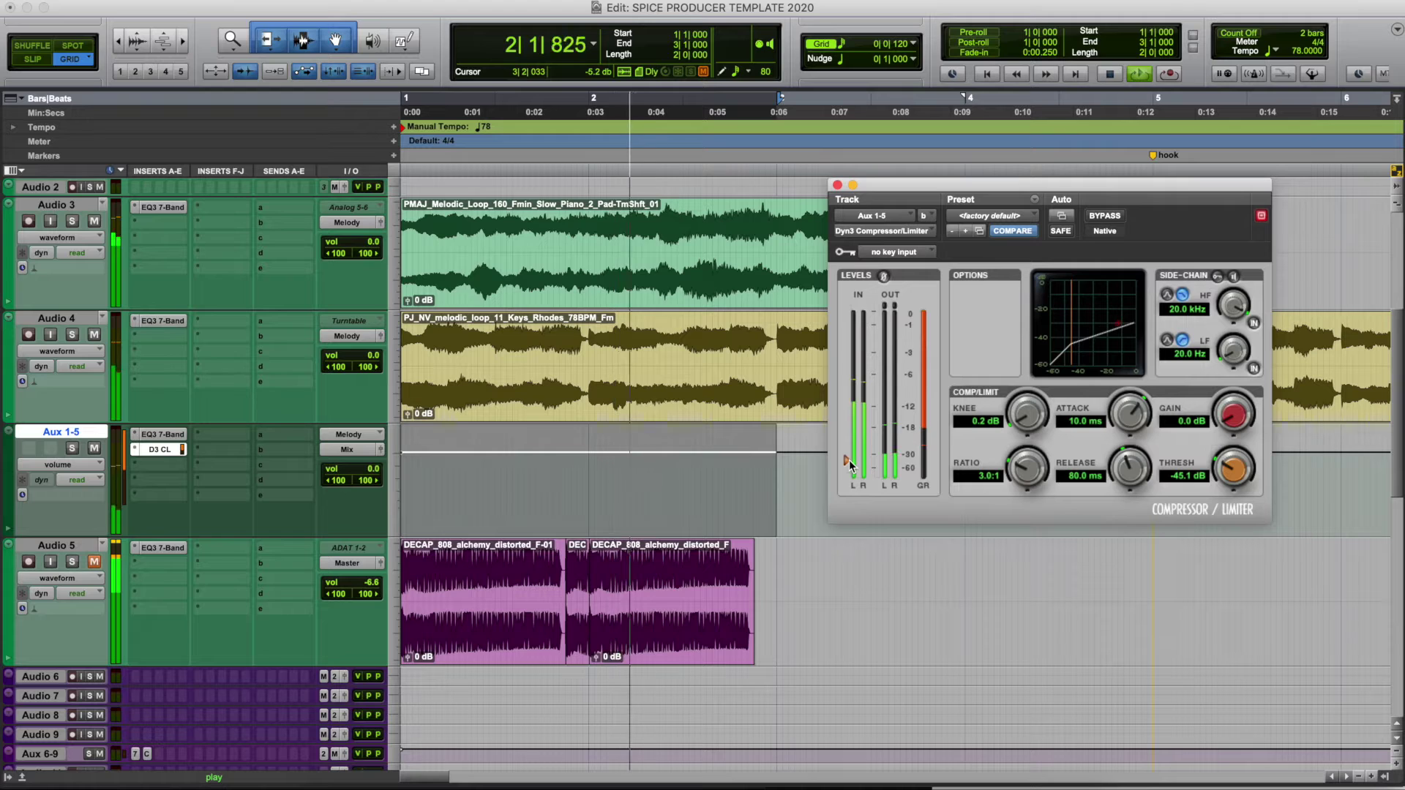
pyautogui.press('space')
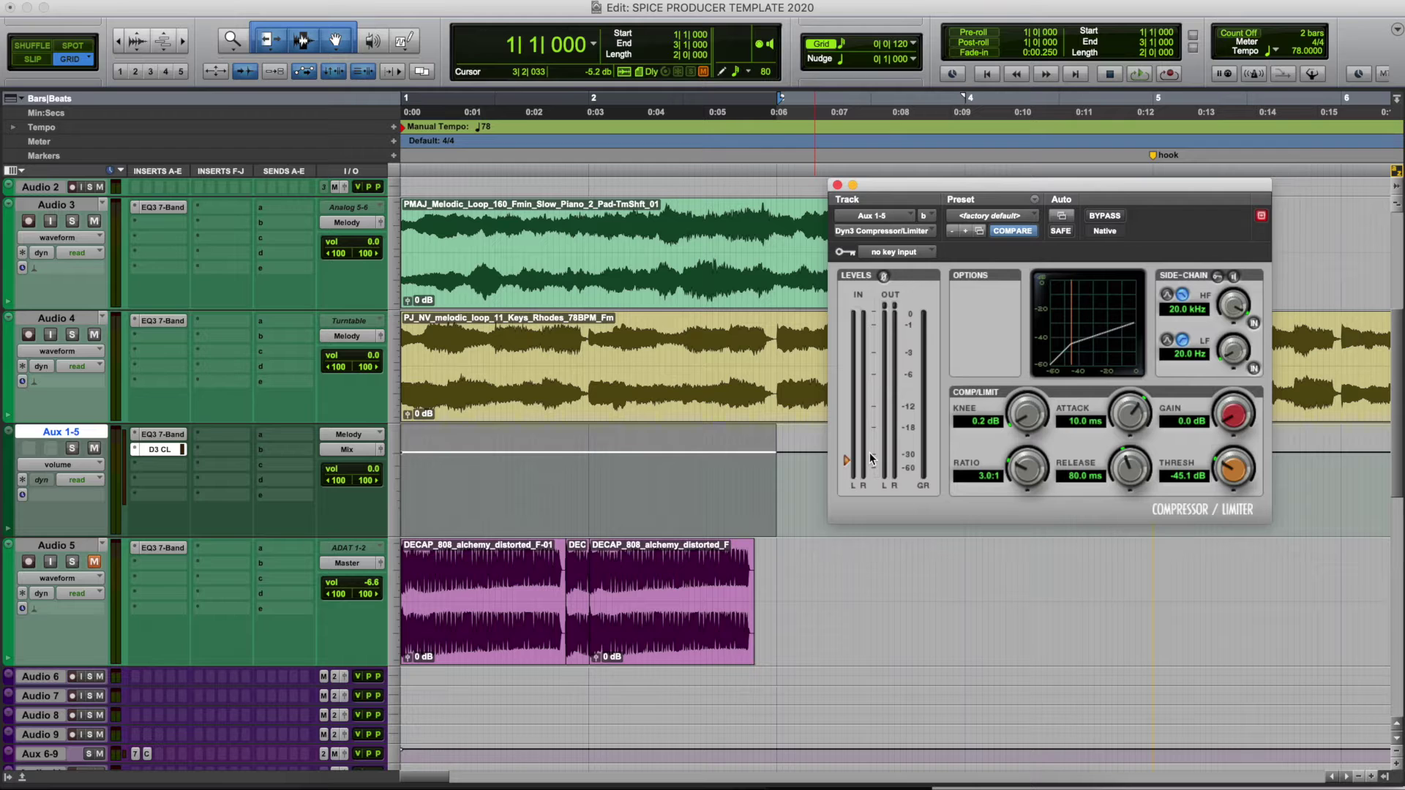
pyautogui.press('space')
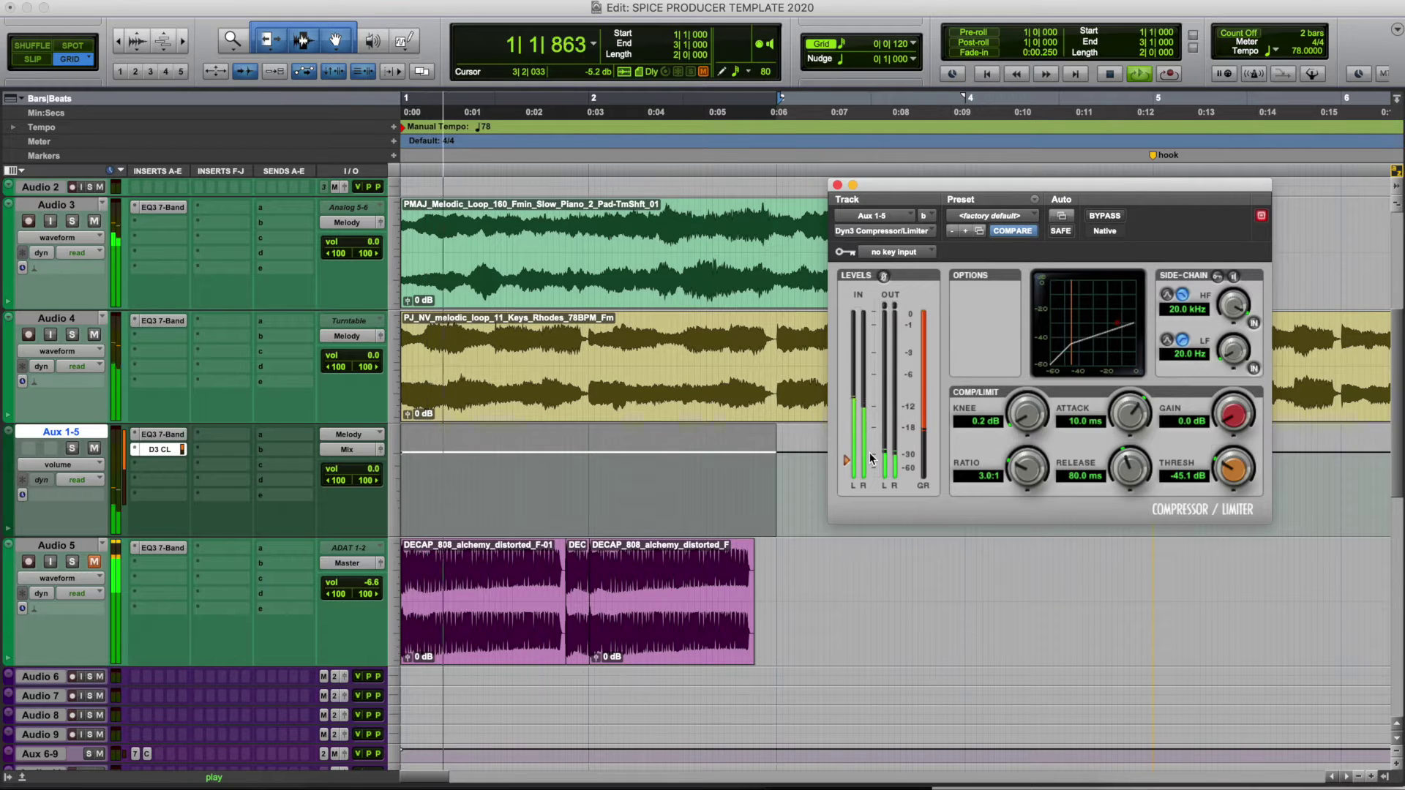
pyautogui.press('space')
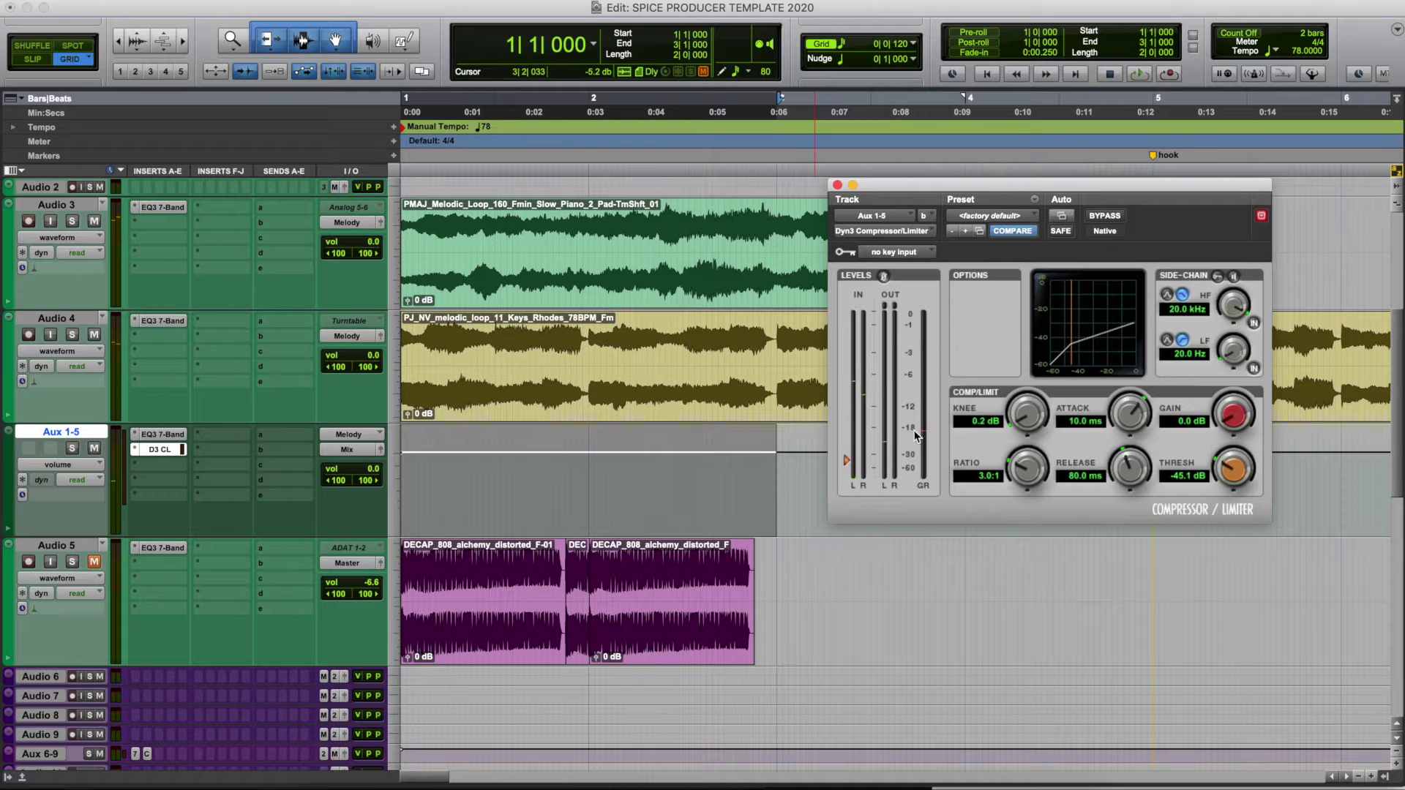
pyautogui.press('space')
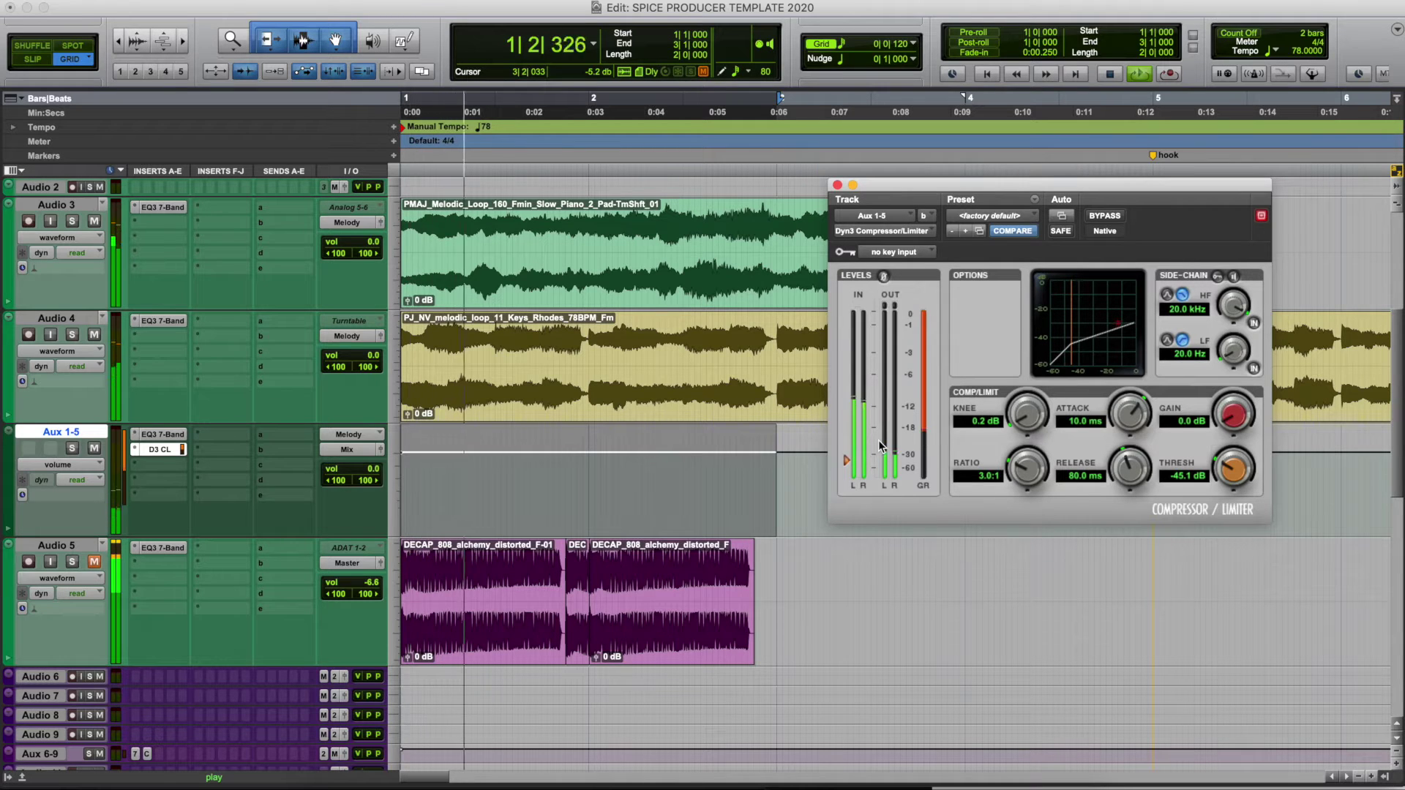
pyautogui.press('space')
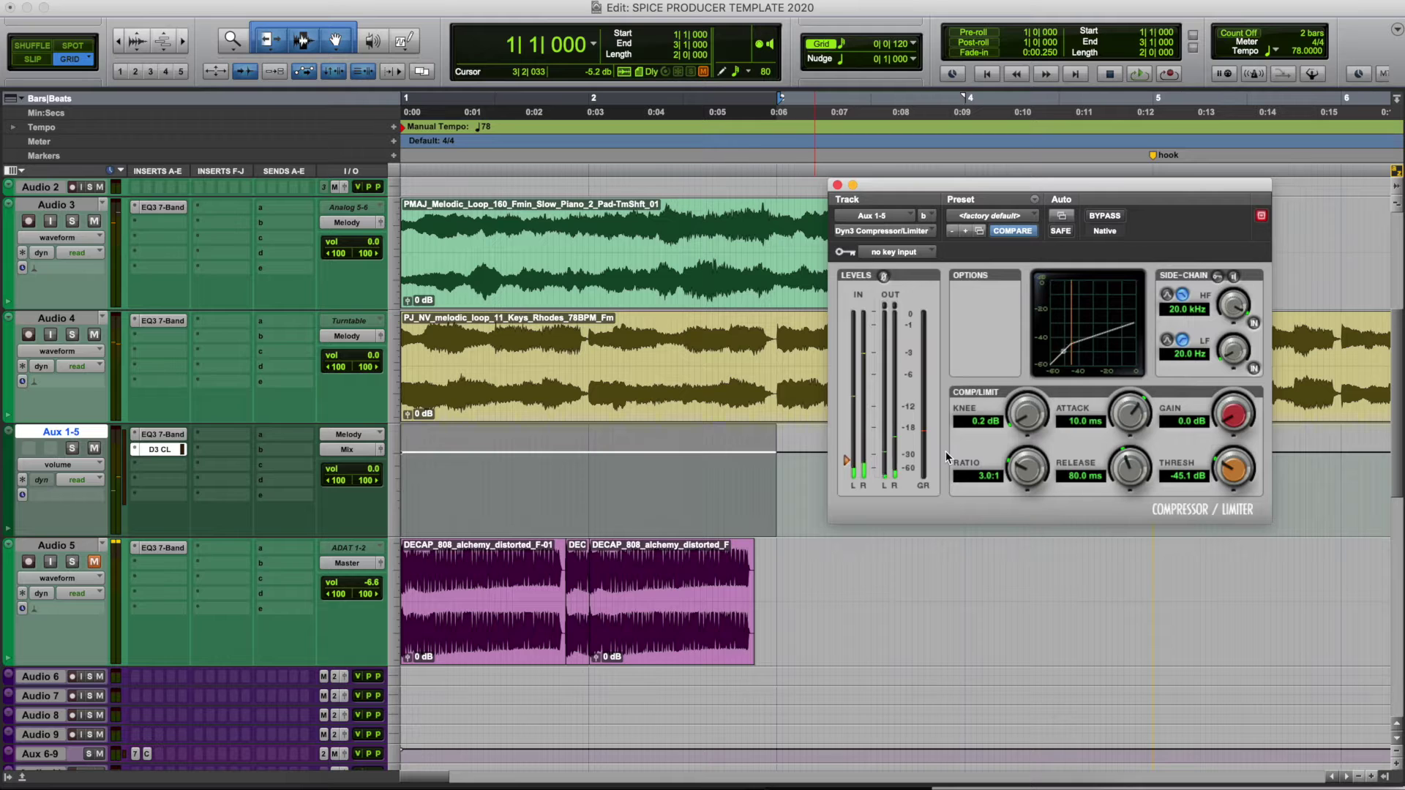
pyautogui.press('space')
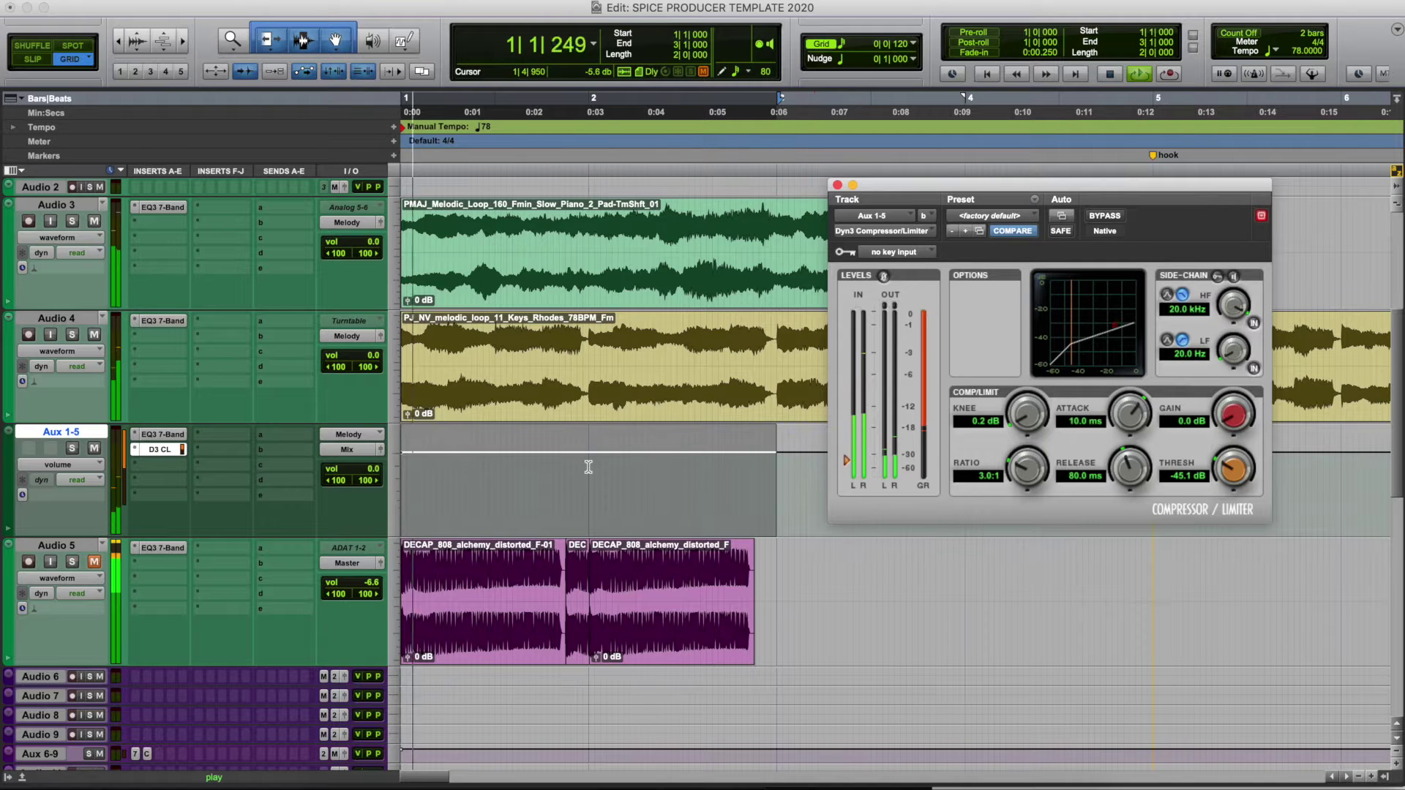
# Try raising the Aux 1-5 track volume to +12.0 dB during playback and reset the fader.
pyautogui.moveTo(370, 467); pyautogui.dragTo(373, 438)
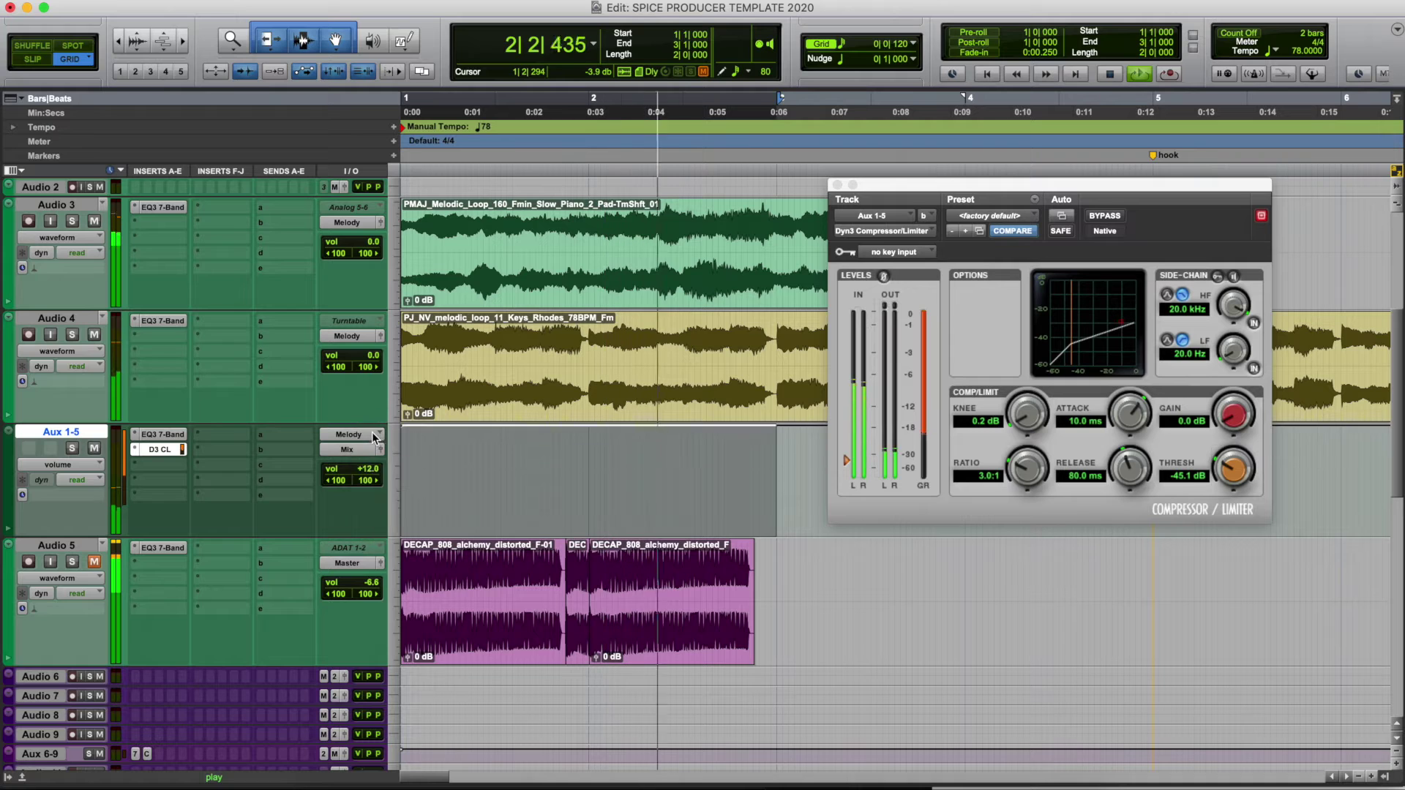
pyautogui.press('space')
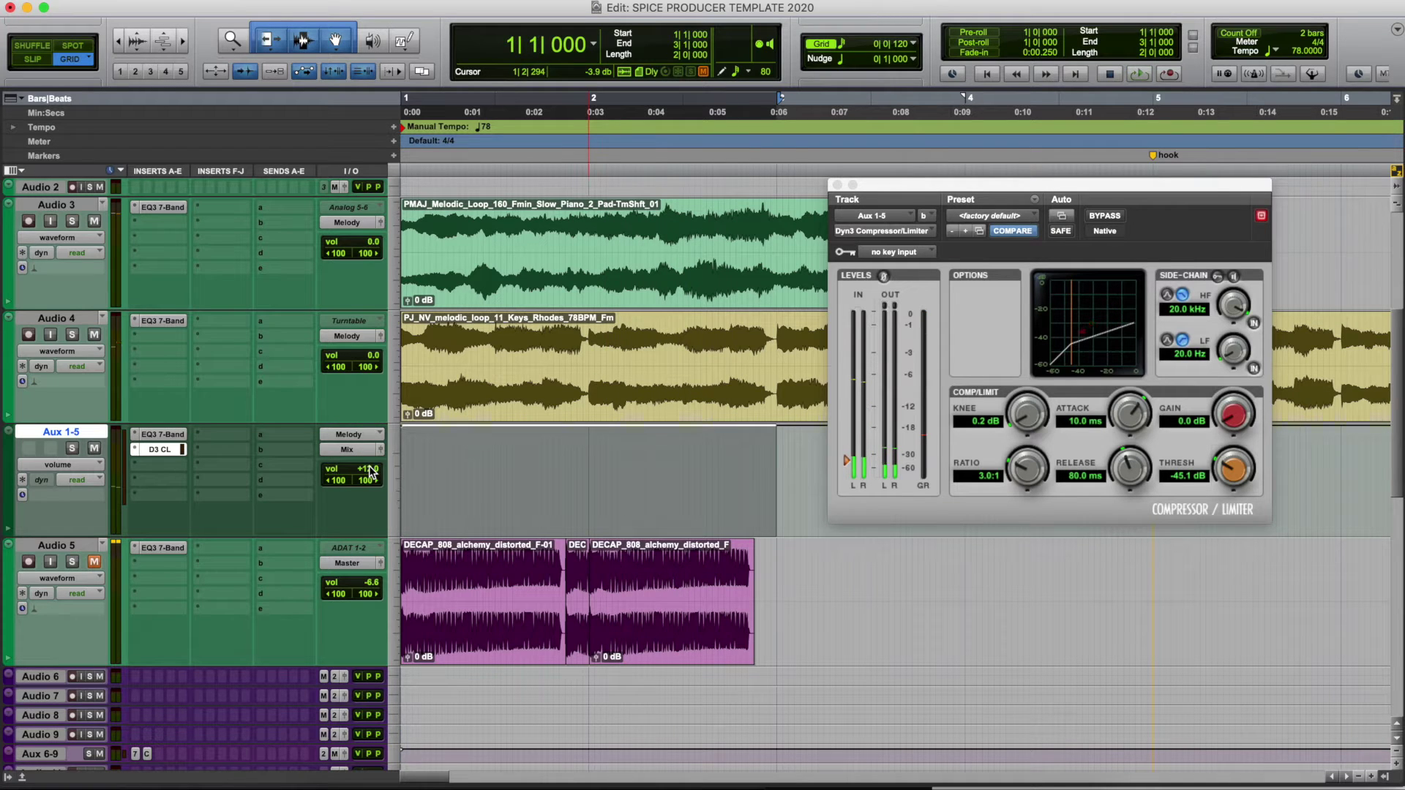
pyautogui.keyDown('alt'); pyautogui.click(370, 469); pyautogui.keyUp('alt')
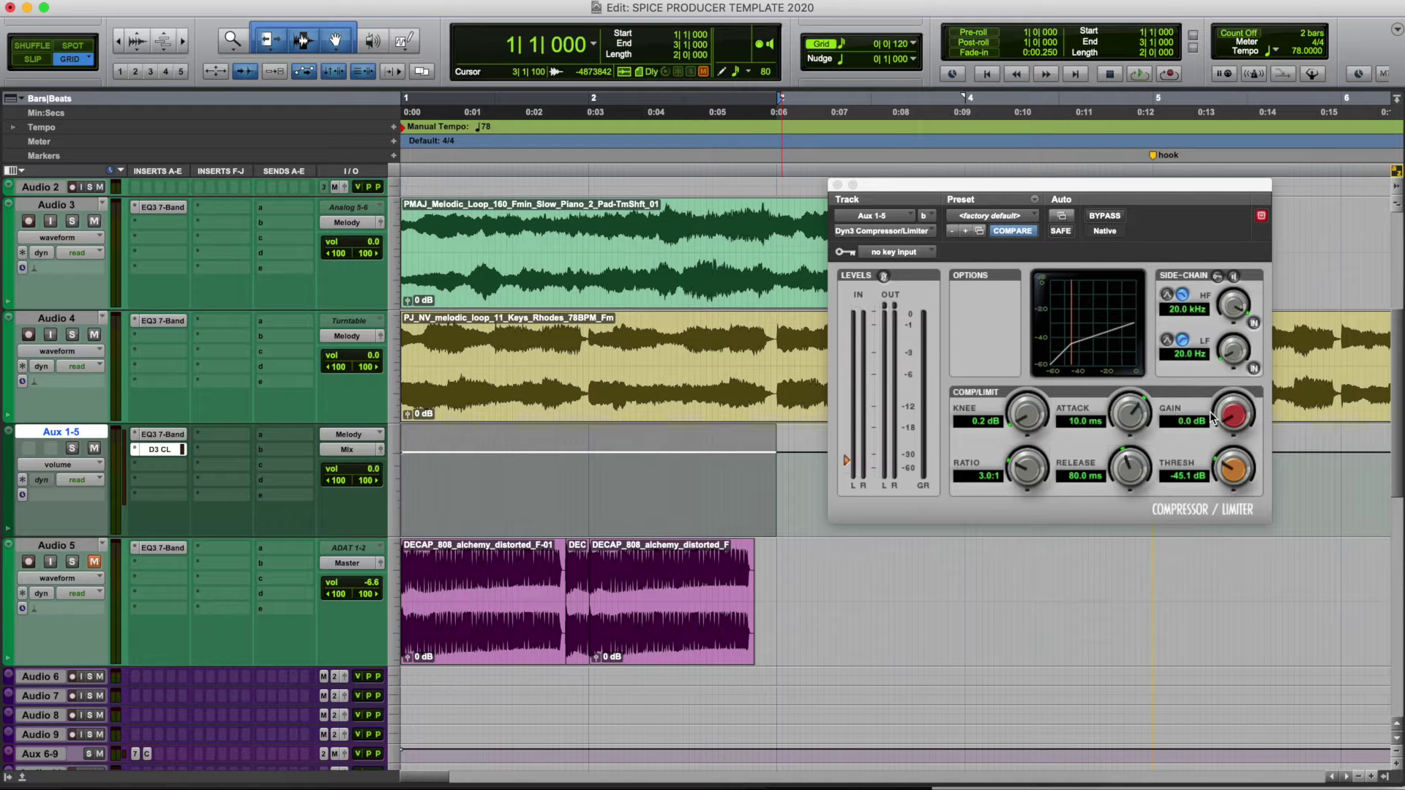
# Raise the Aux 1-5 compressor's makeup gain to 18.4 dB and audition the melodies.
pyautogui.press('space')
pyautogui.press('space')
pyautogui.press('space')
pyautogui.moveTo(1233, 417); pyautogui.dragTo(1243, 285)
pyautogui.moveTo(1230, 408); pyautogui.dragTo(1226, 420)
pyautogui.press('space')
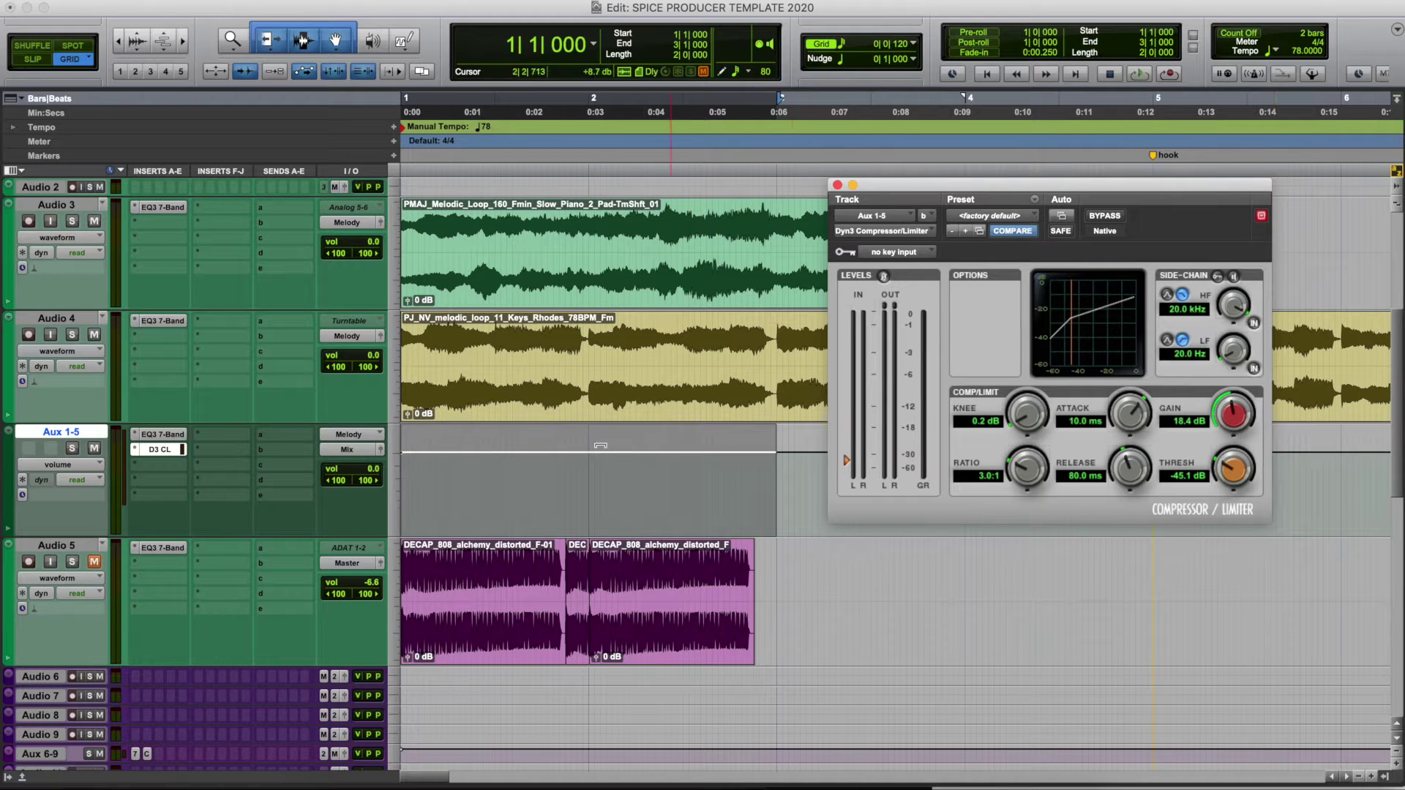
pyautogui.press('space')
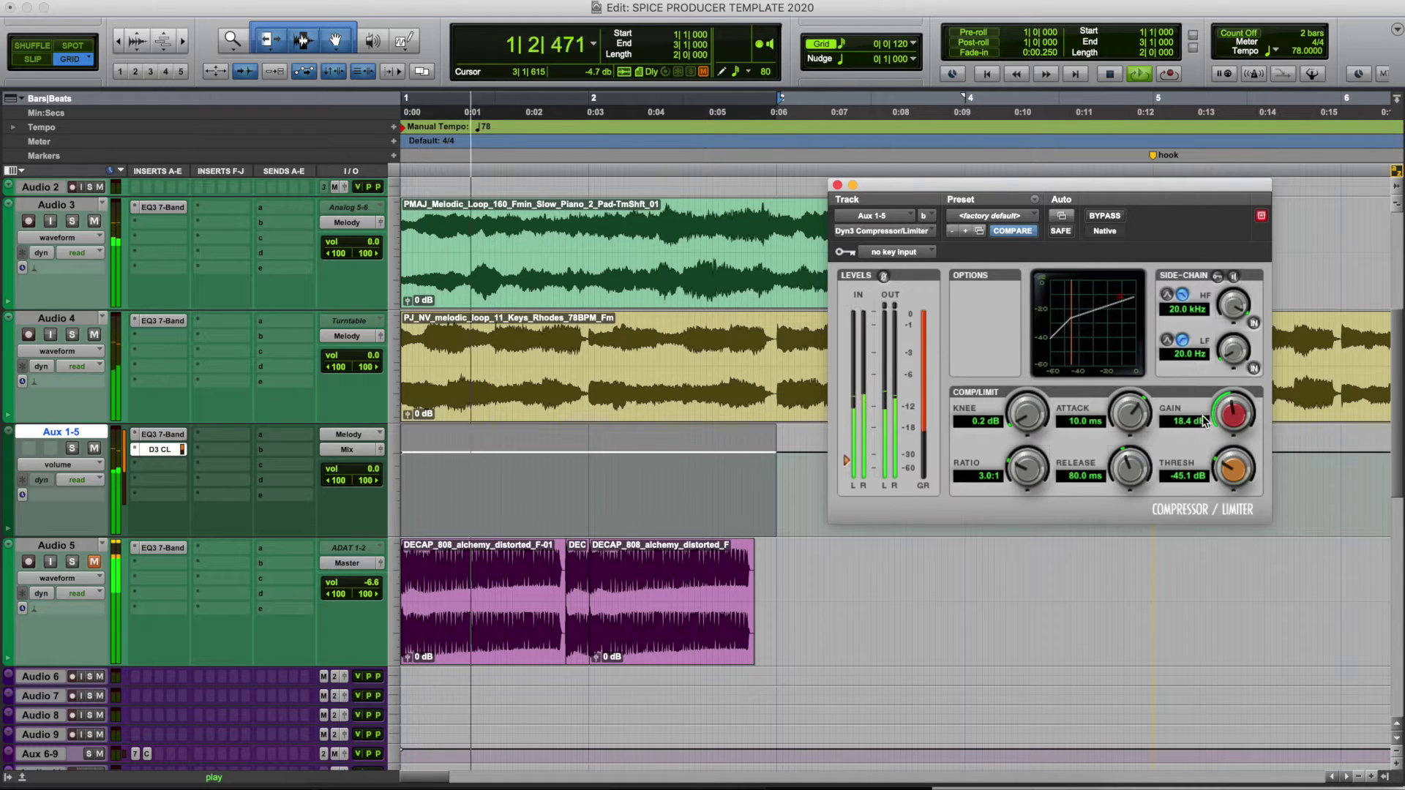
# Fine-tune the compressor's makeup gain to 18.2 dB, comparing its input and output levels during playback.
pyautogui.press('space')
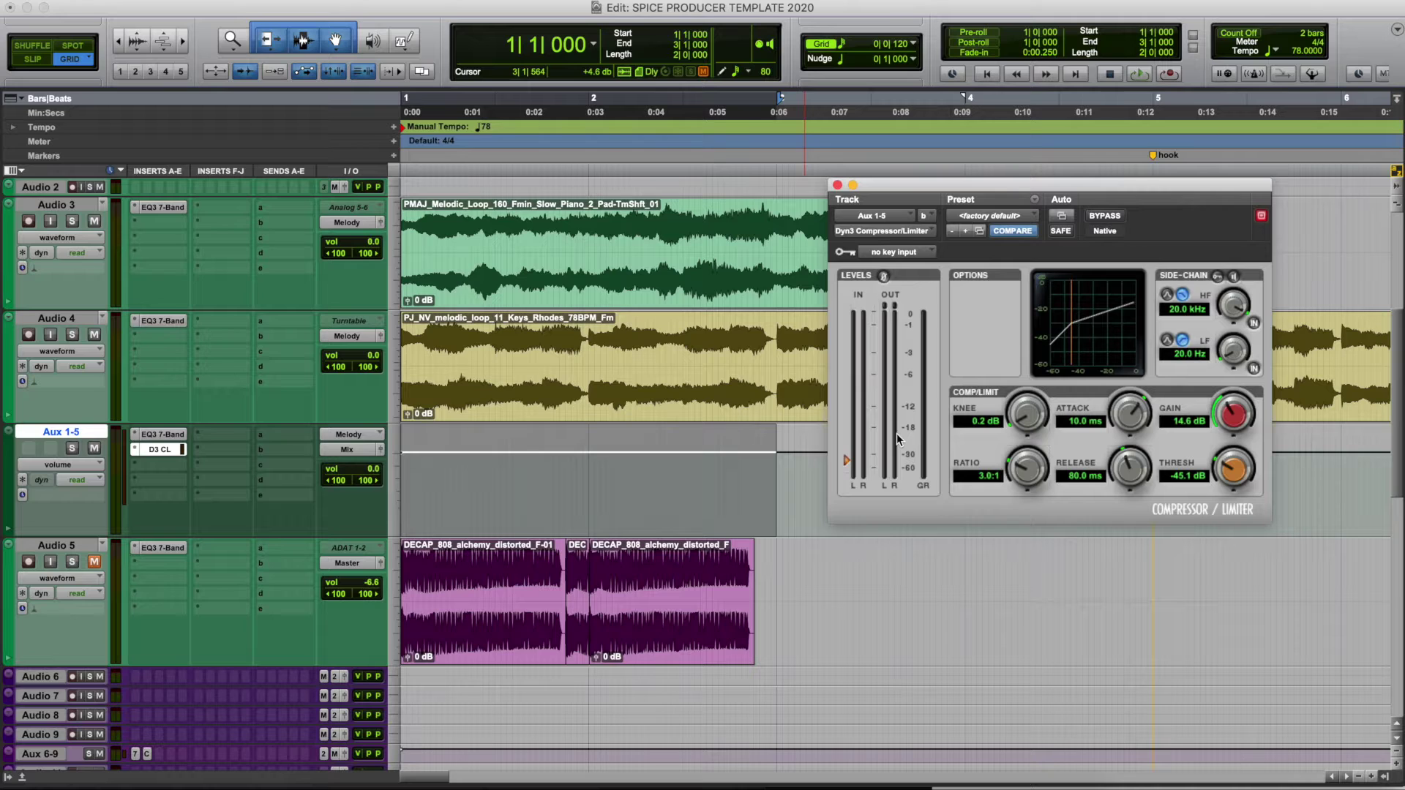
pyautogui.press('space')
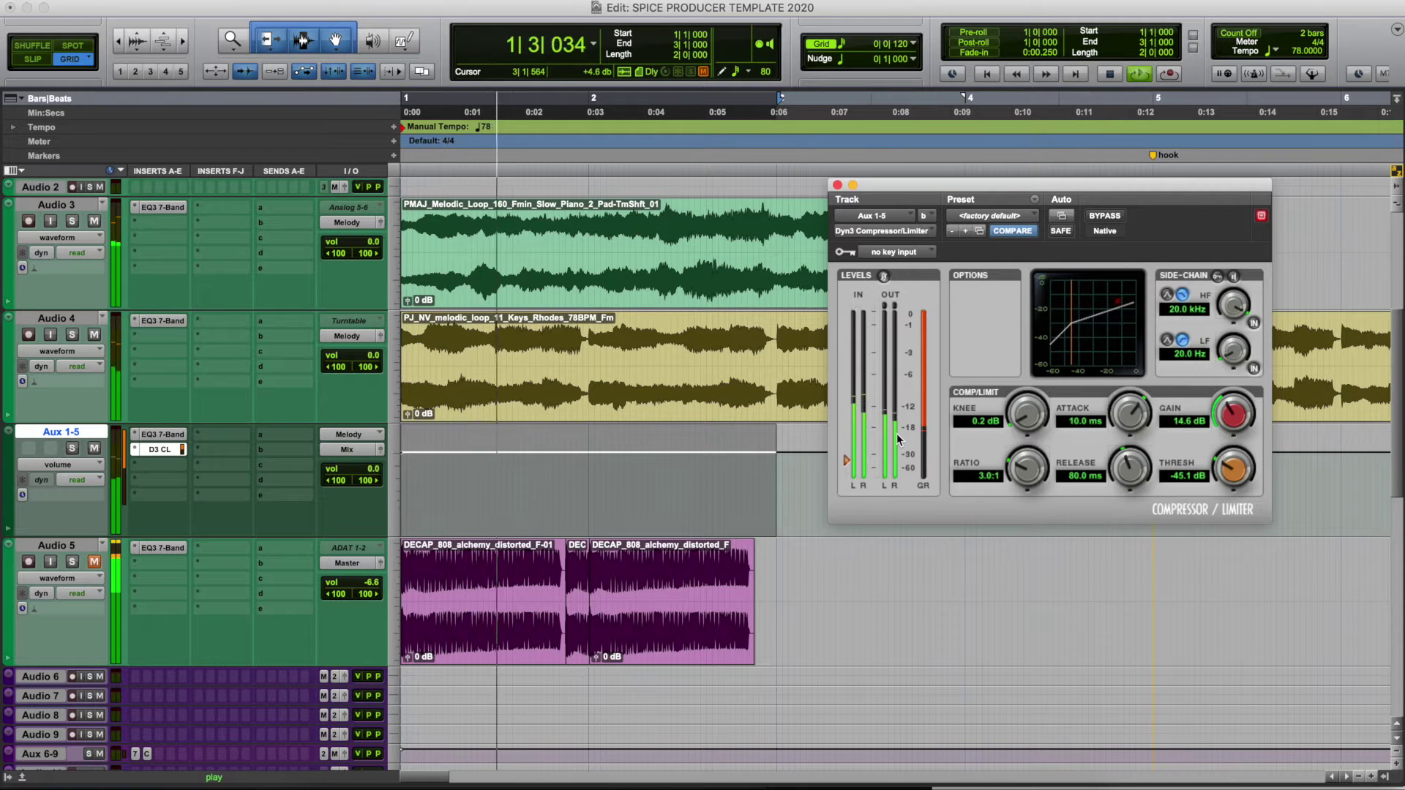
pyautogui.press('space')
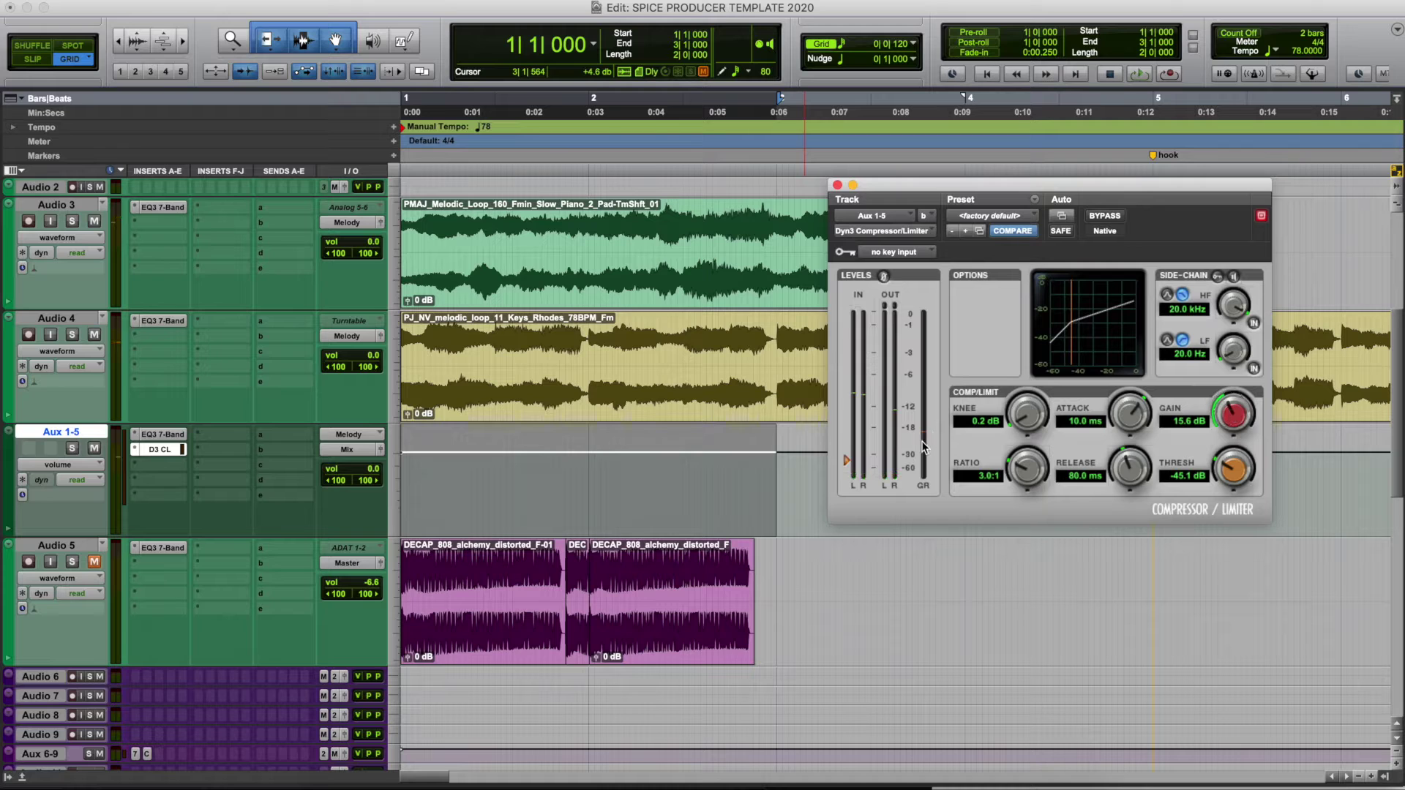
pyautogui.press('space')
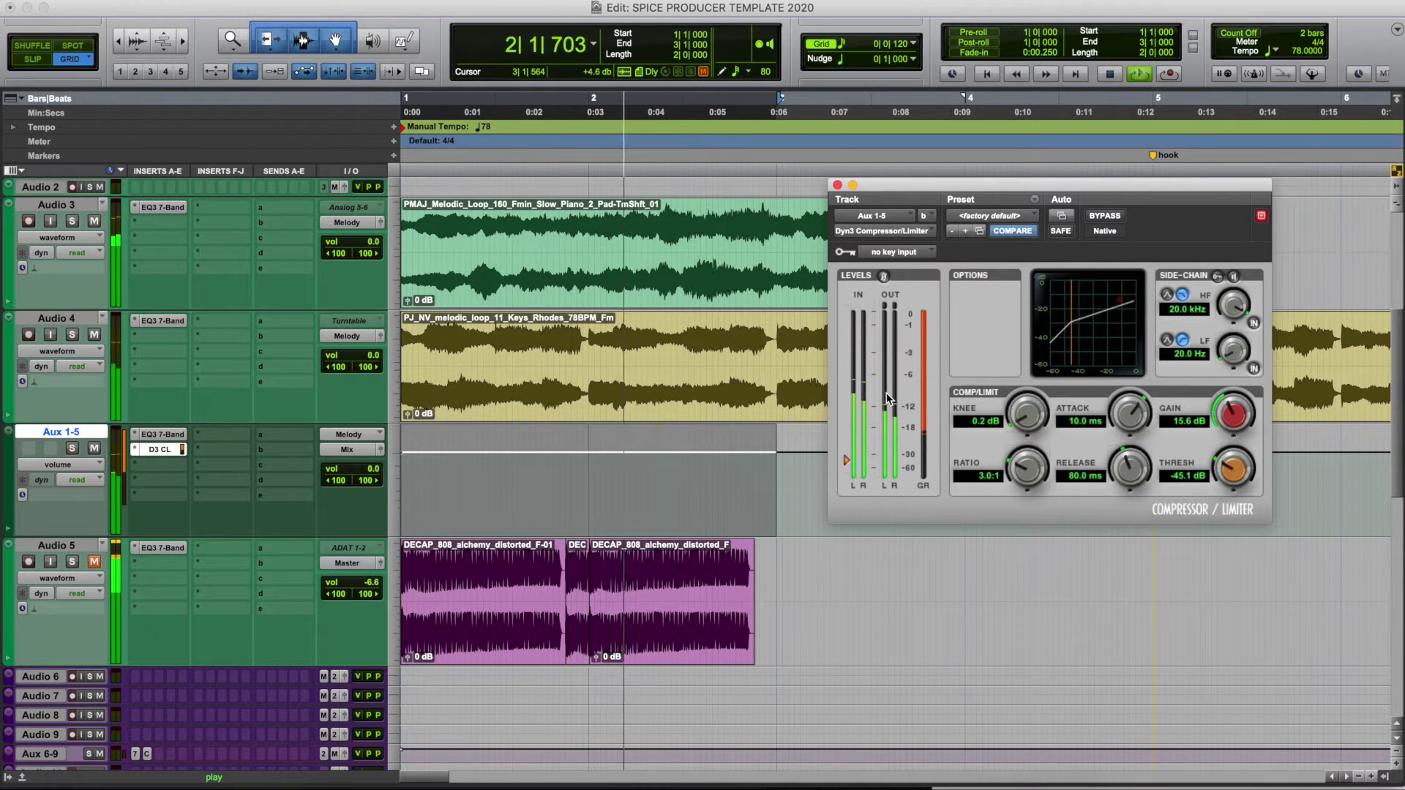
pyautogui.moveTo(1235, 410); pyautogui.dragTo(1236, 394)
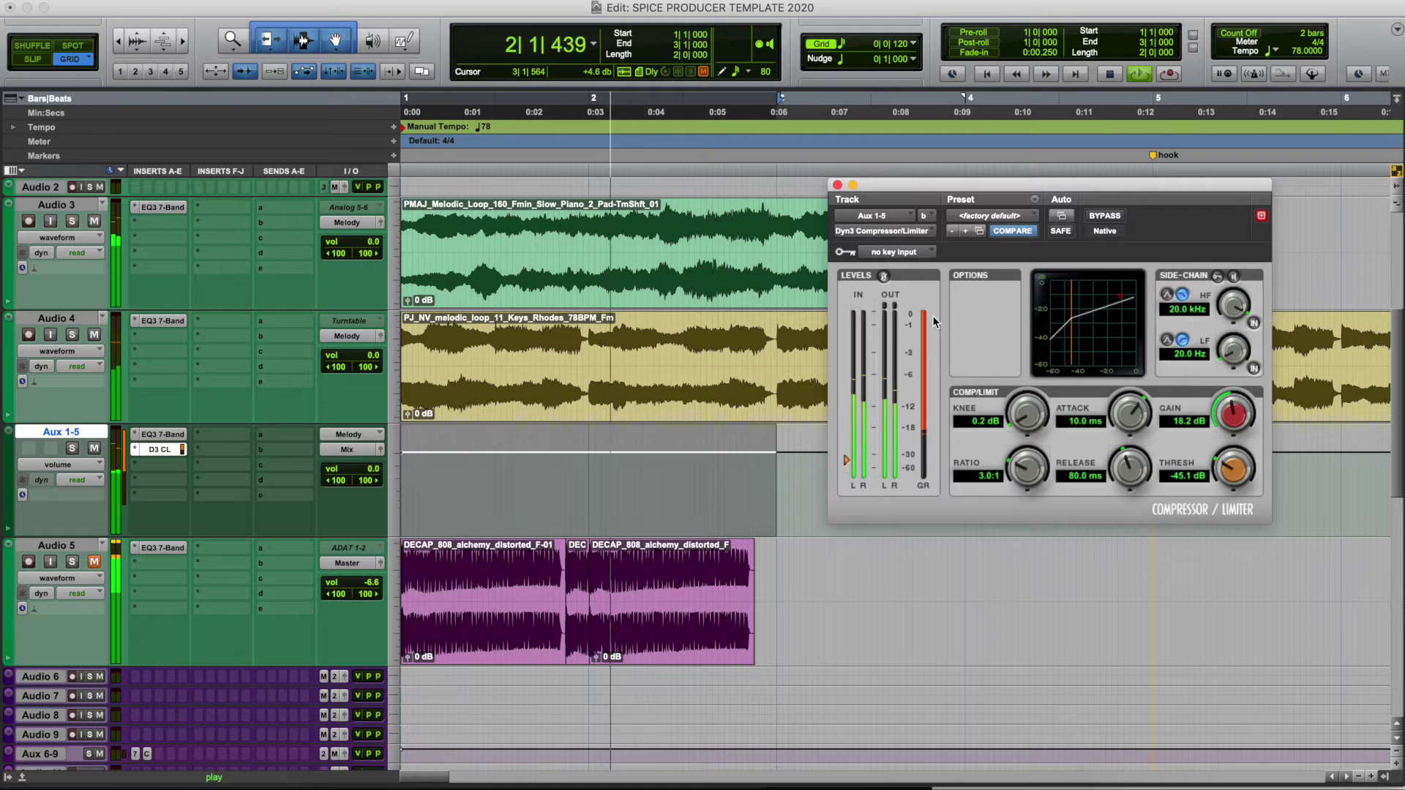
pyautogui.press('space')
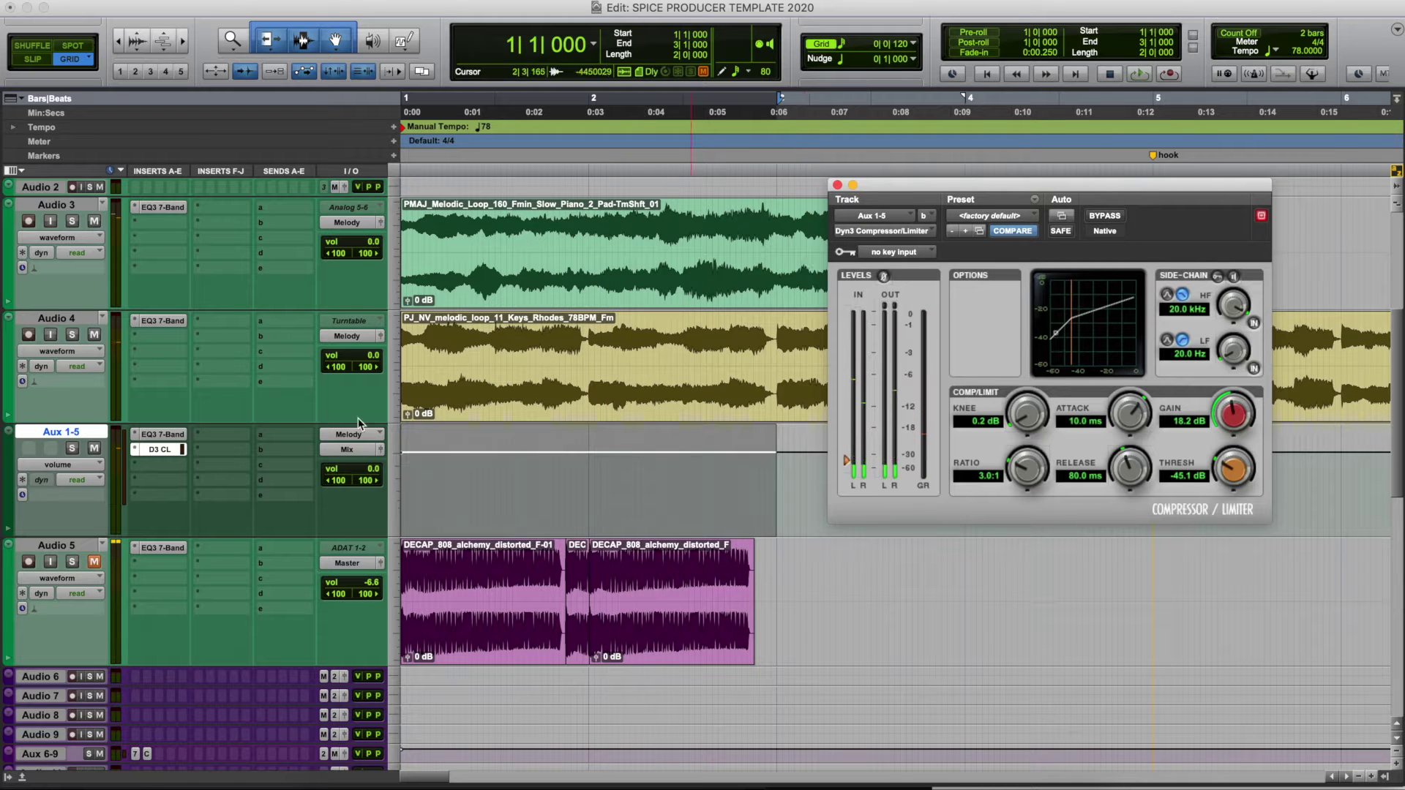
pyautogui.press('space')
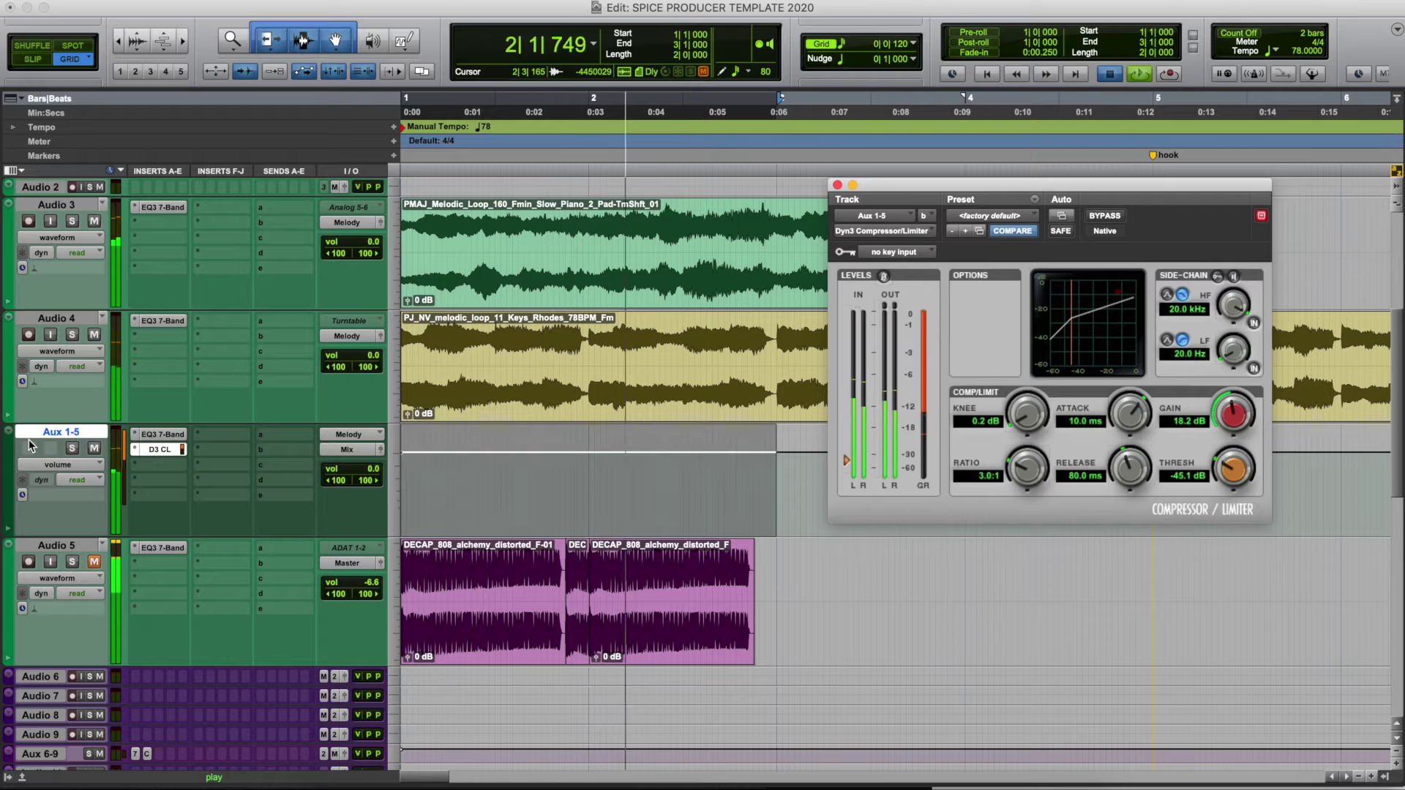
pyautogui.press('space')
# In the Aux 1-5 EQ, sweep a narrow HMF boost with Q 10.00 and gain 18.0 dB to 2.34 kHz and audition it.
pyautogui.click(169, 436)
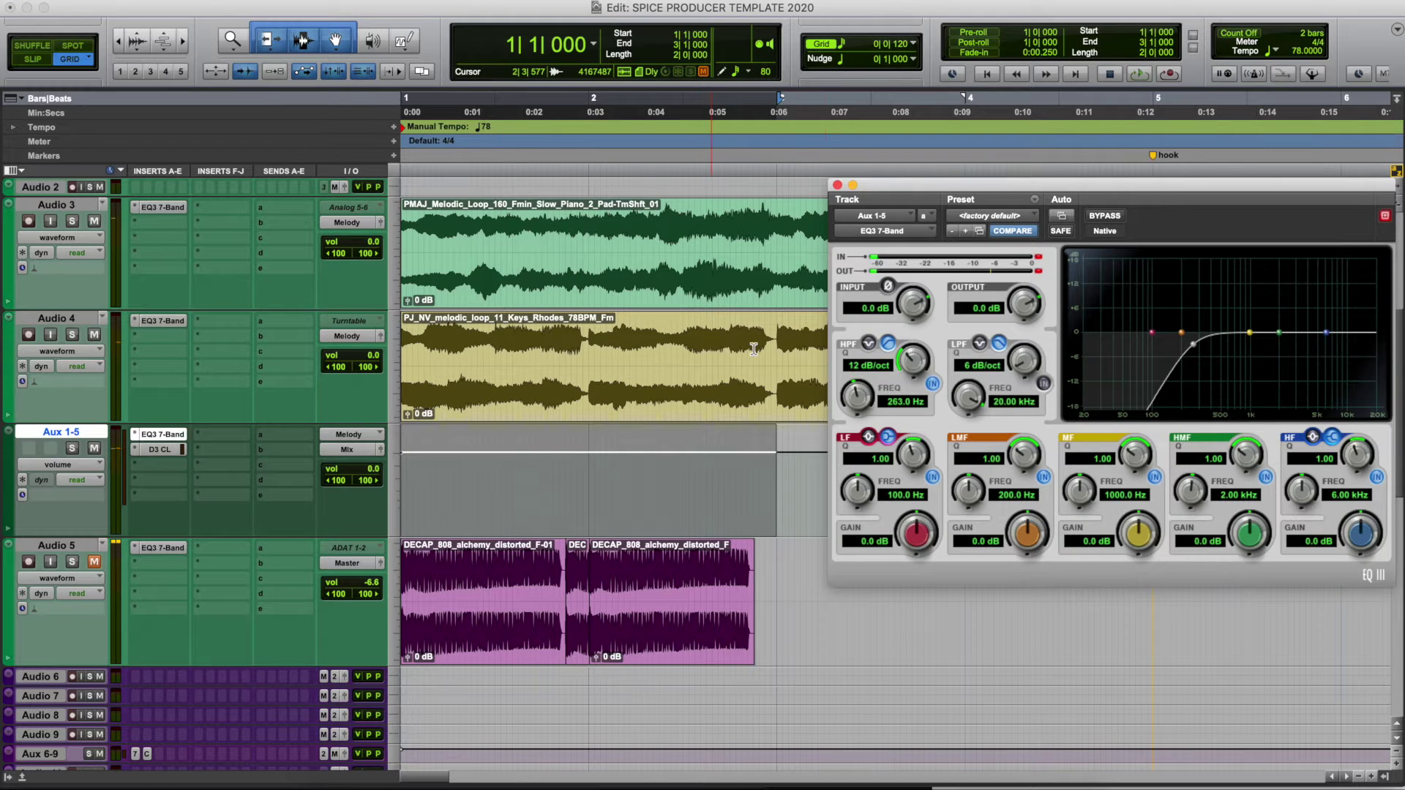
pyautogui.press('space')
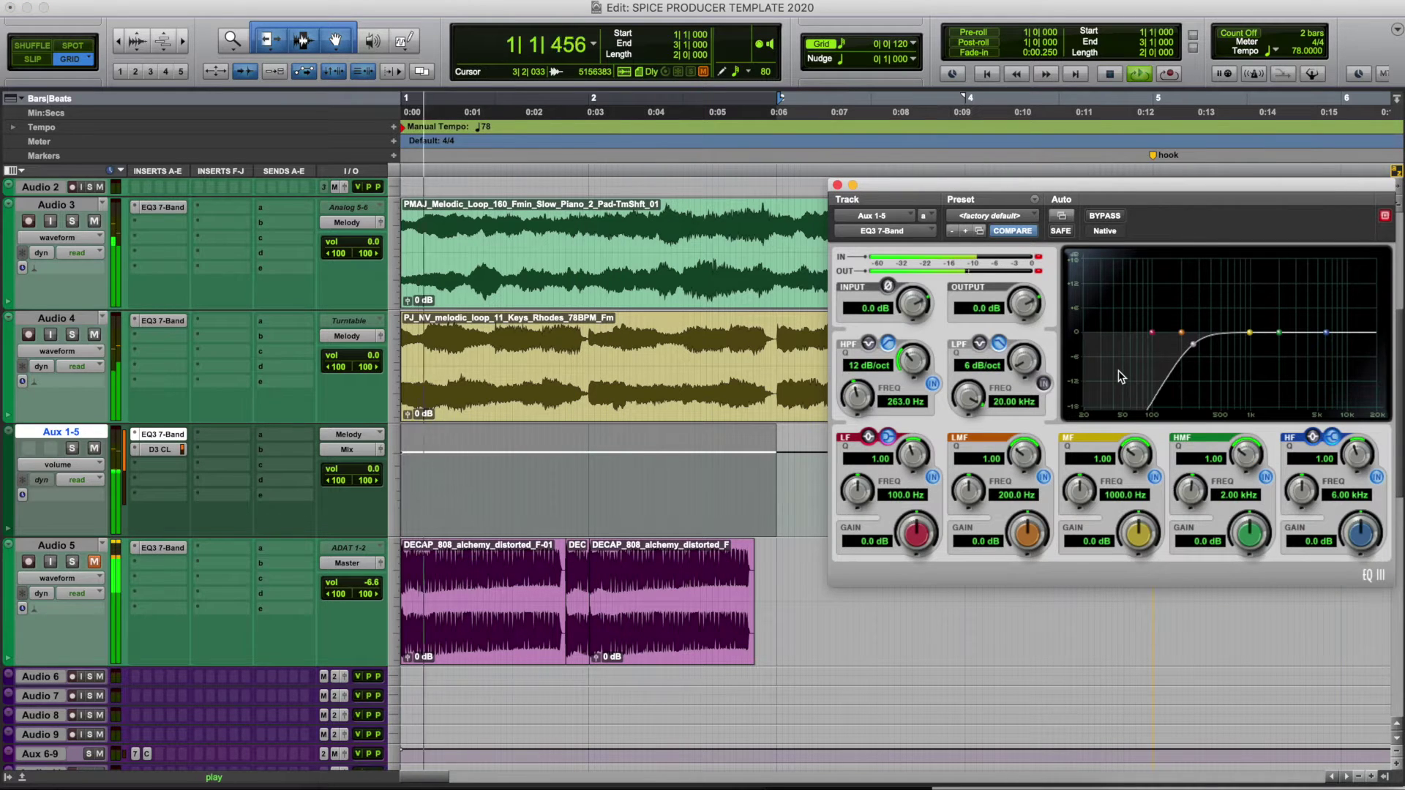
pyautogui.press('space')
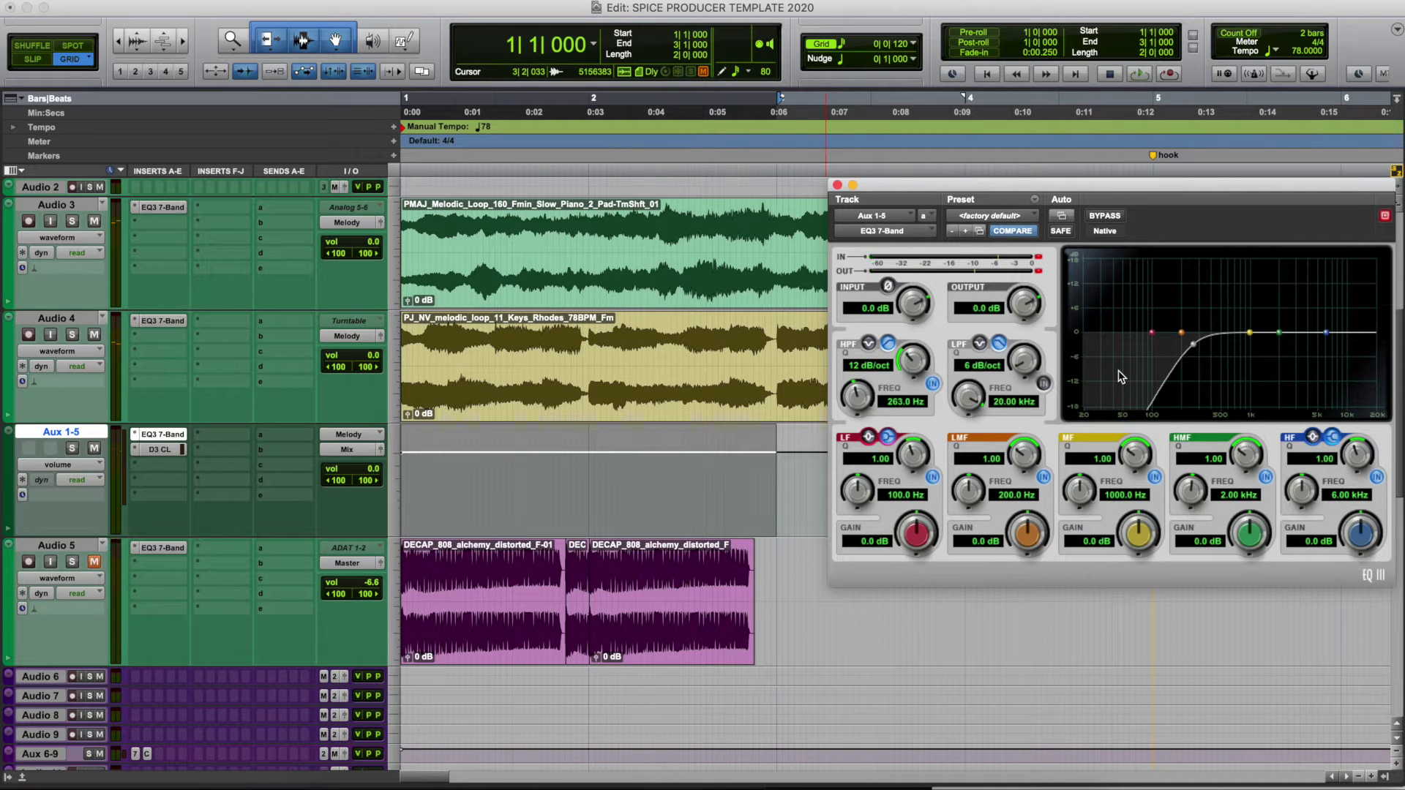
pyautogui.press('space')
pyautogui.moveTo(1279, 333); pyautogui.dragTo(1268, 276)
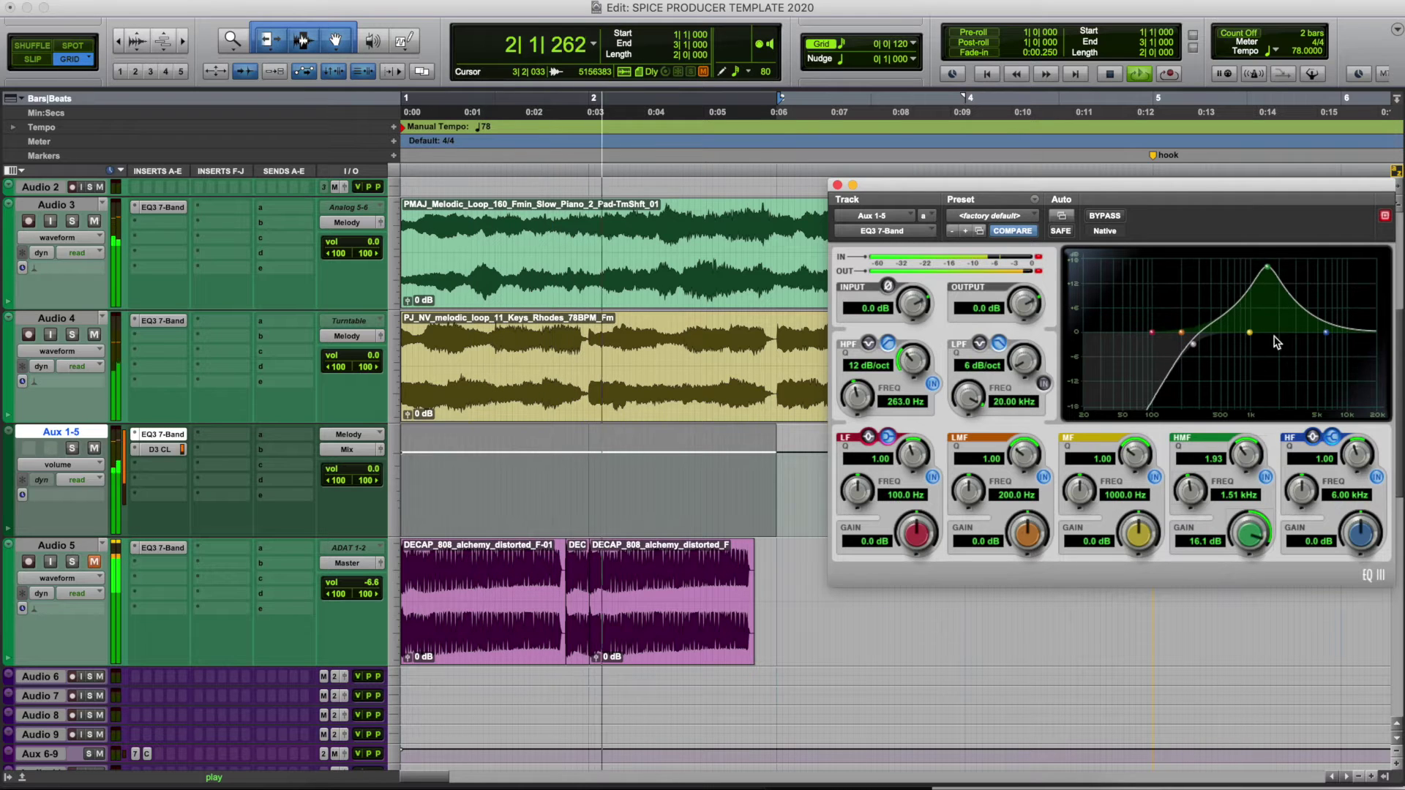
pyautogui.moveTo(1241, 454); pyautogui.dragTo(1241, 428)
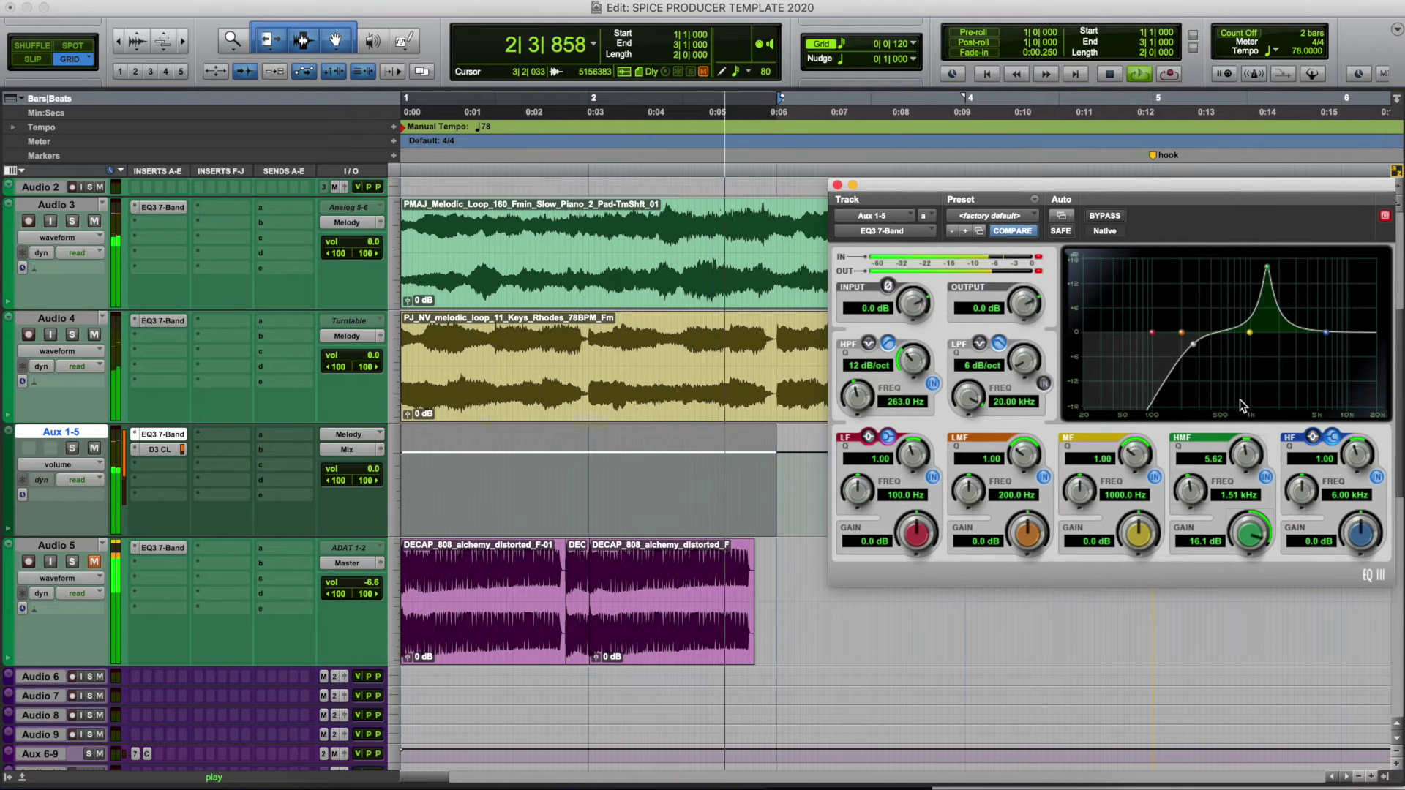
pyautogui.moveTo(1267, 266); pyautogui.dragTo(1277, 333)
pyautogui.moveTo(1268, 265); pyautogui.dragTo(1288, 263)
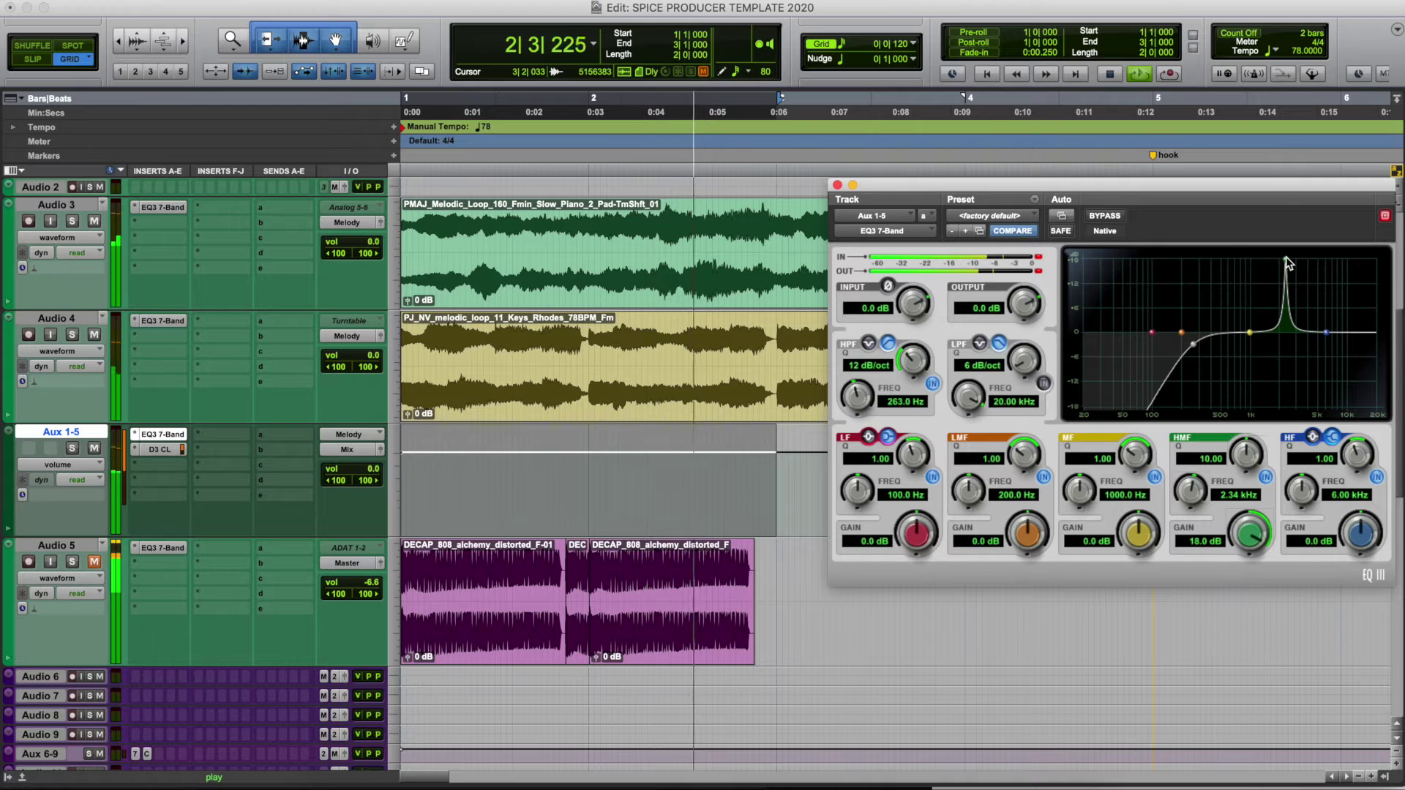
pyautogui.press('space')
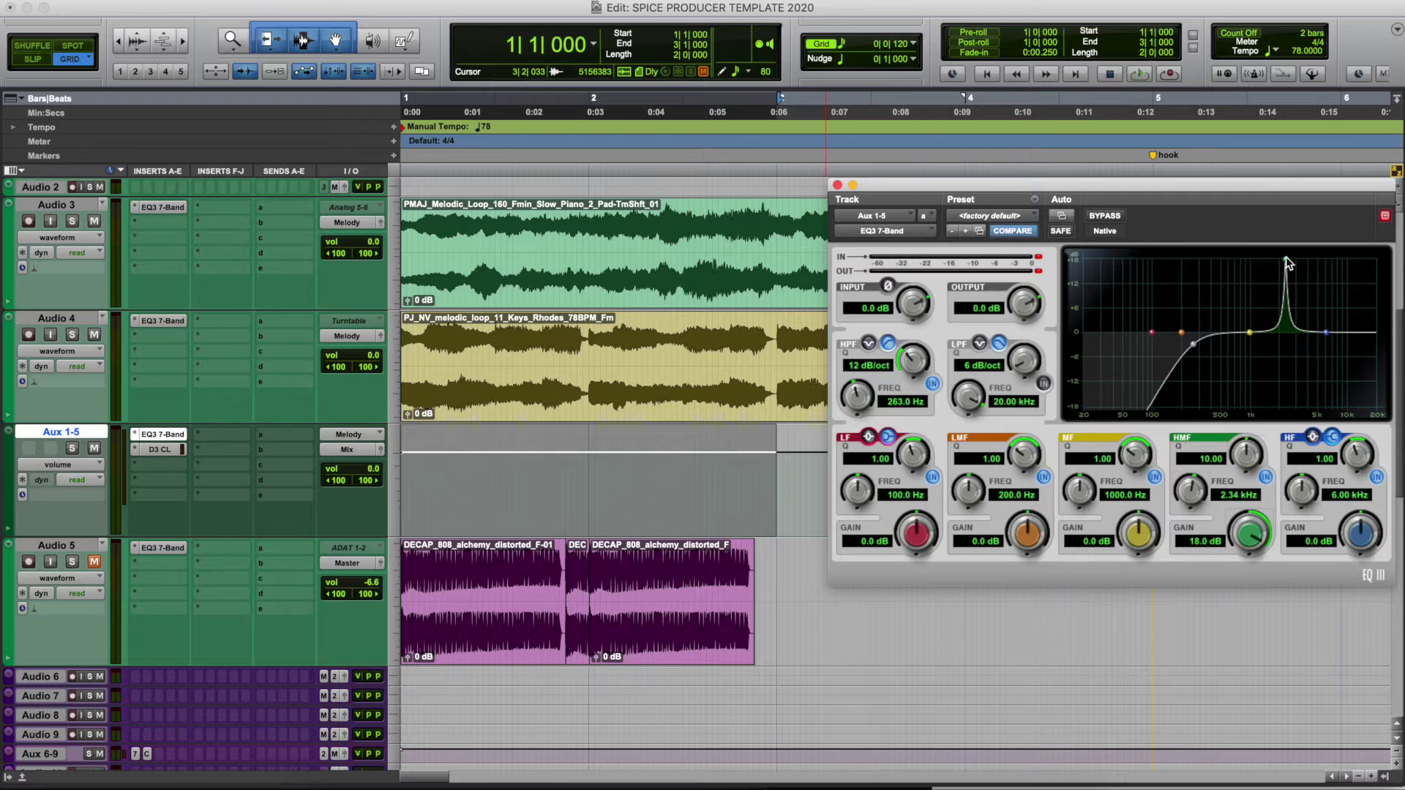
pyautogui.press('space')
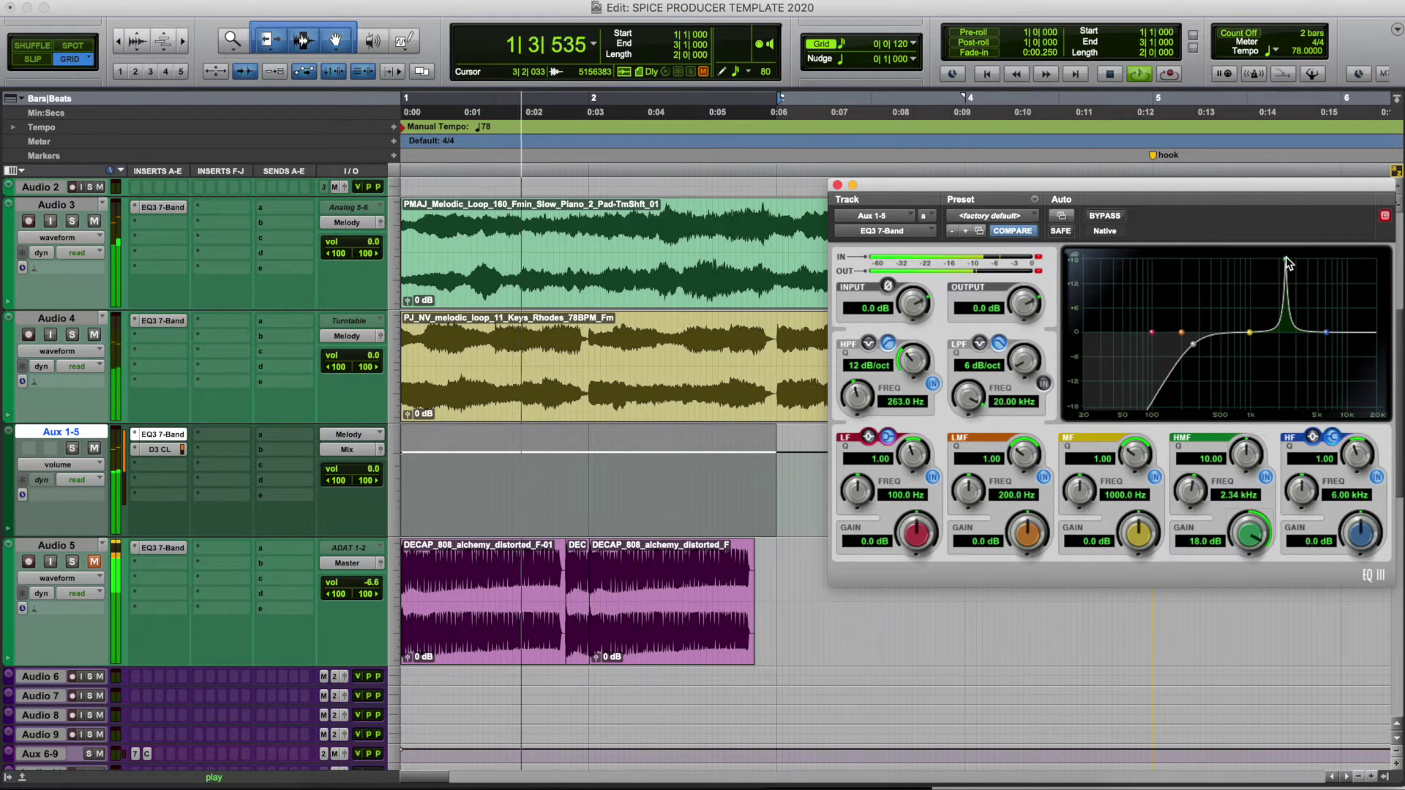
pyautogui.press('space')
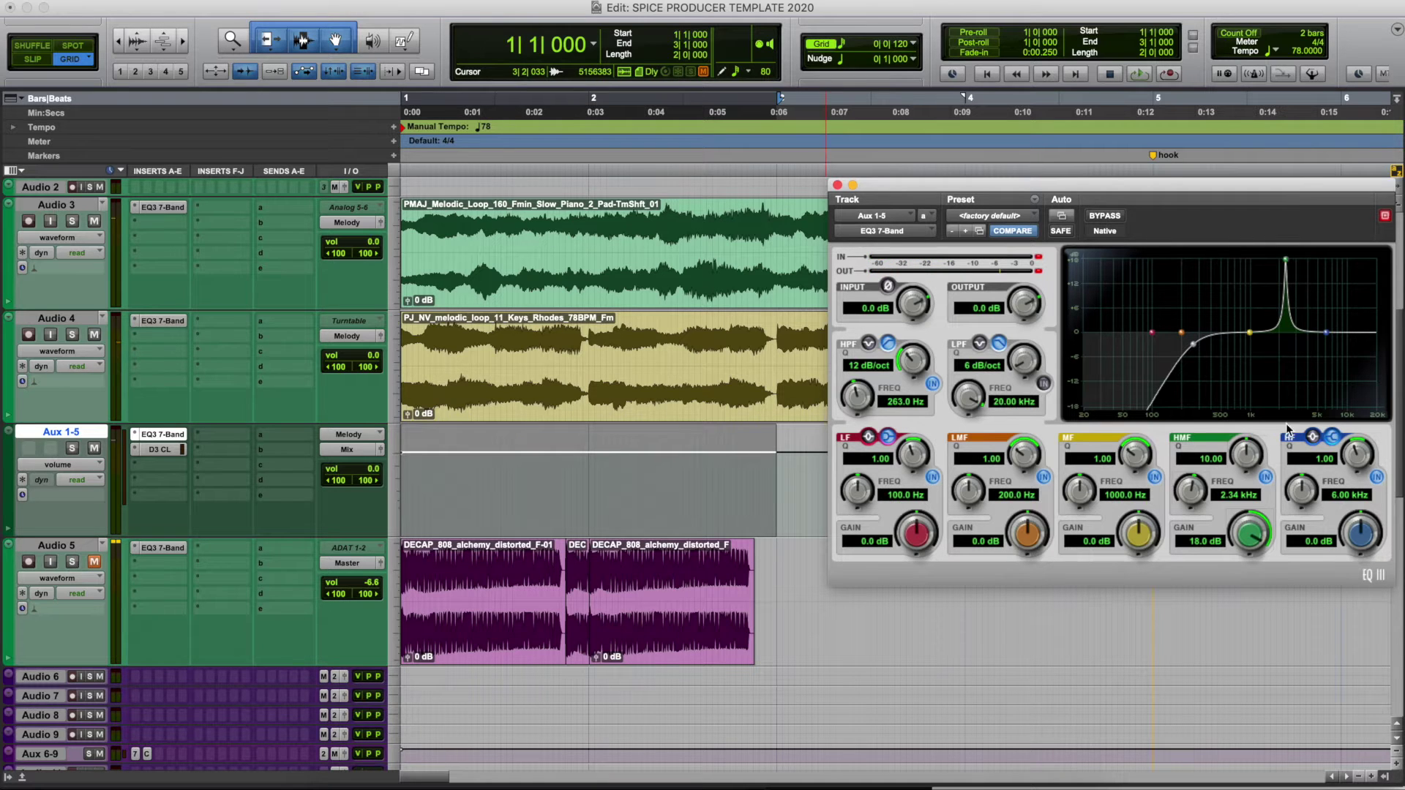
# Turn the HMF boost into a -3.0 dB cut, compare it bypassed and engaged, and pull the MF band down slightly.
pyautogui.press('space')
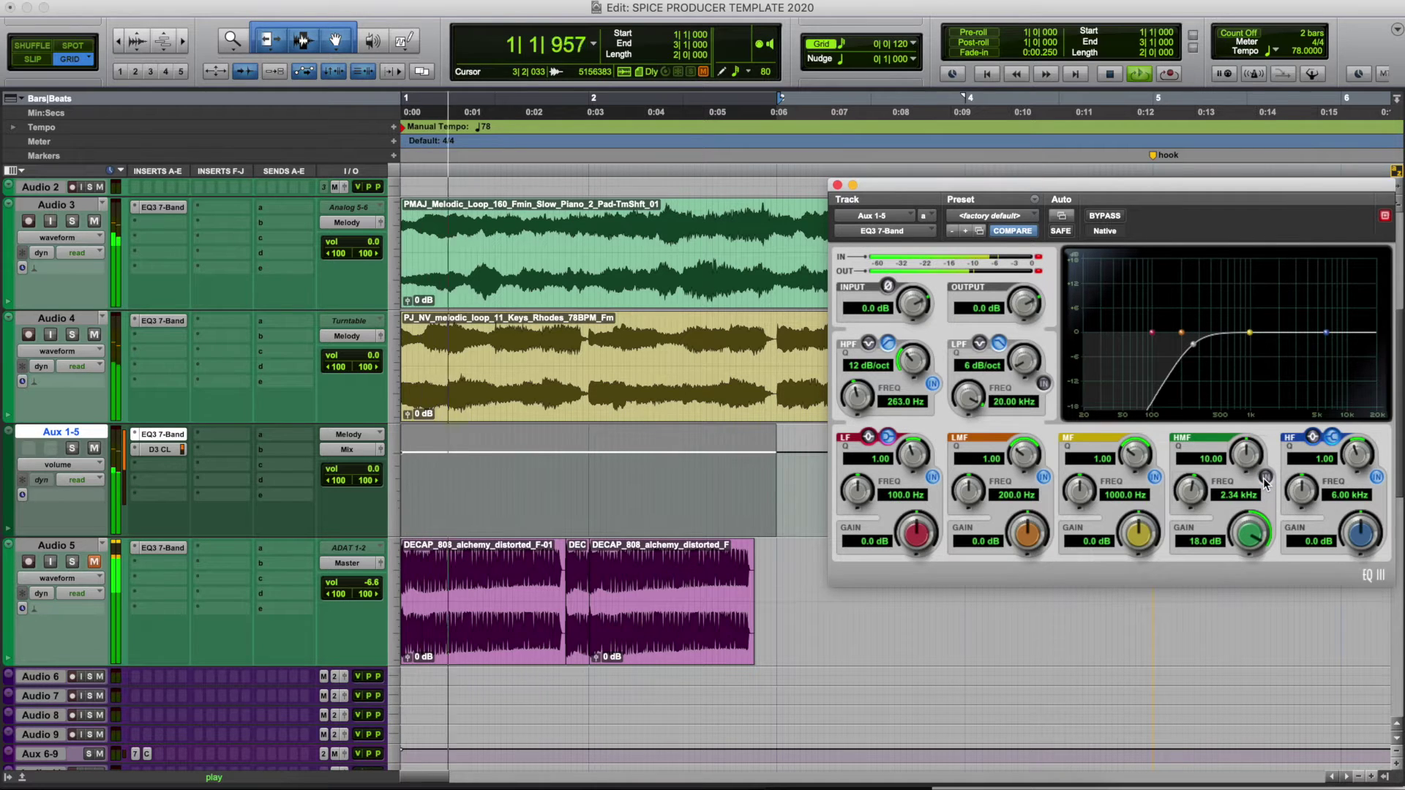
pyautogui.press('space')
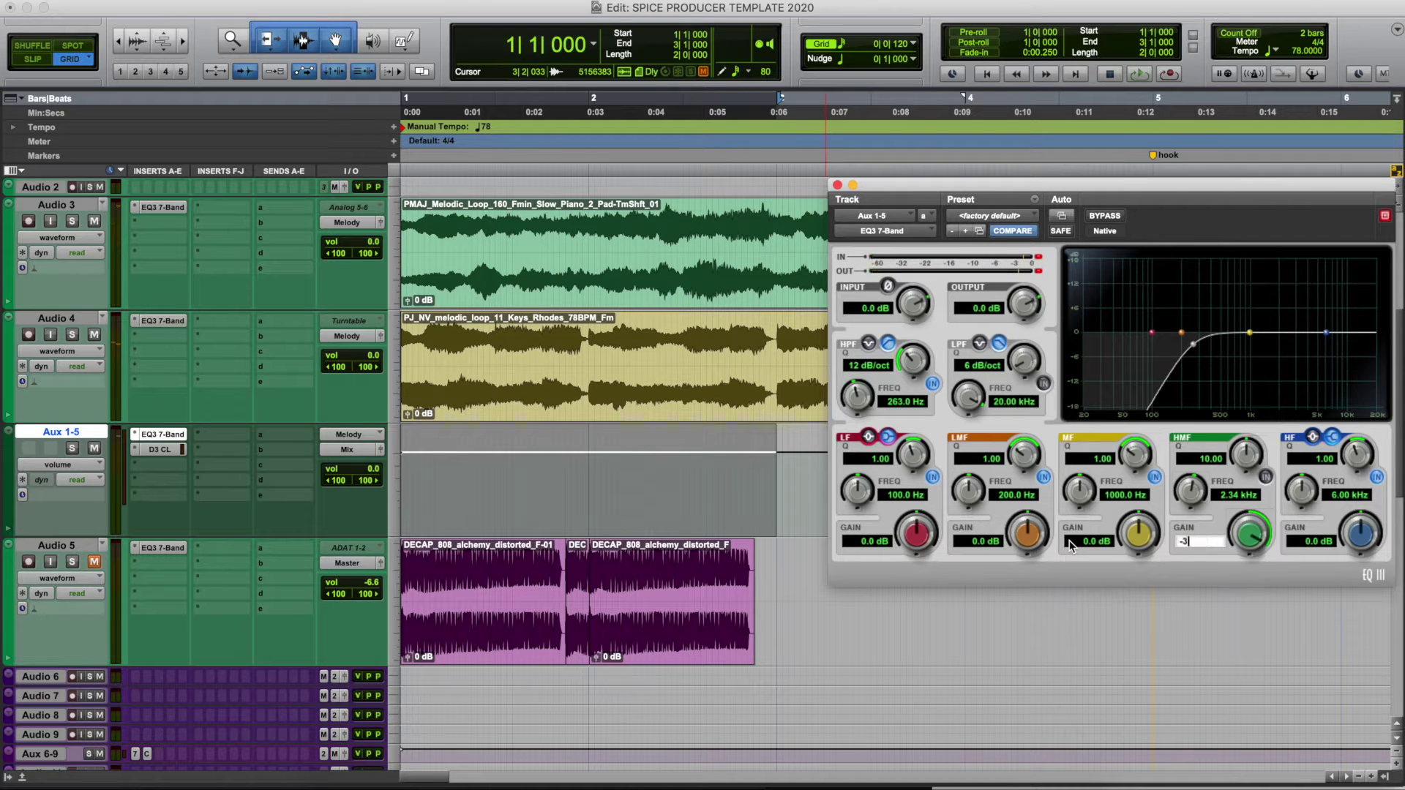
pyautogui.press('space')
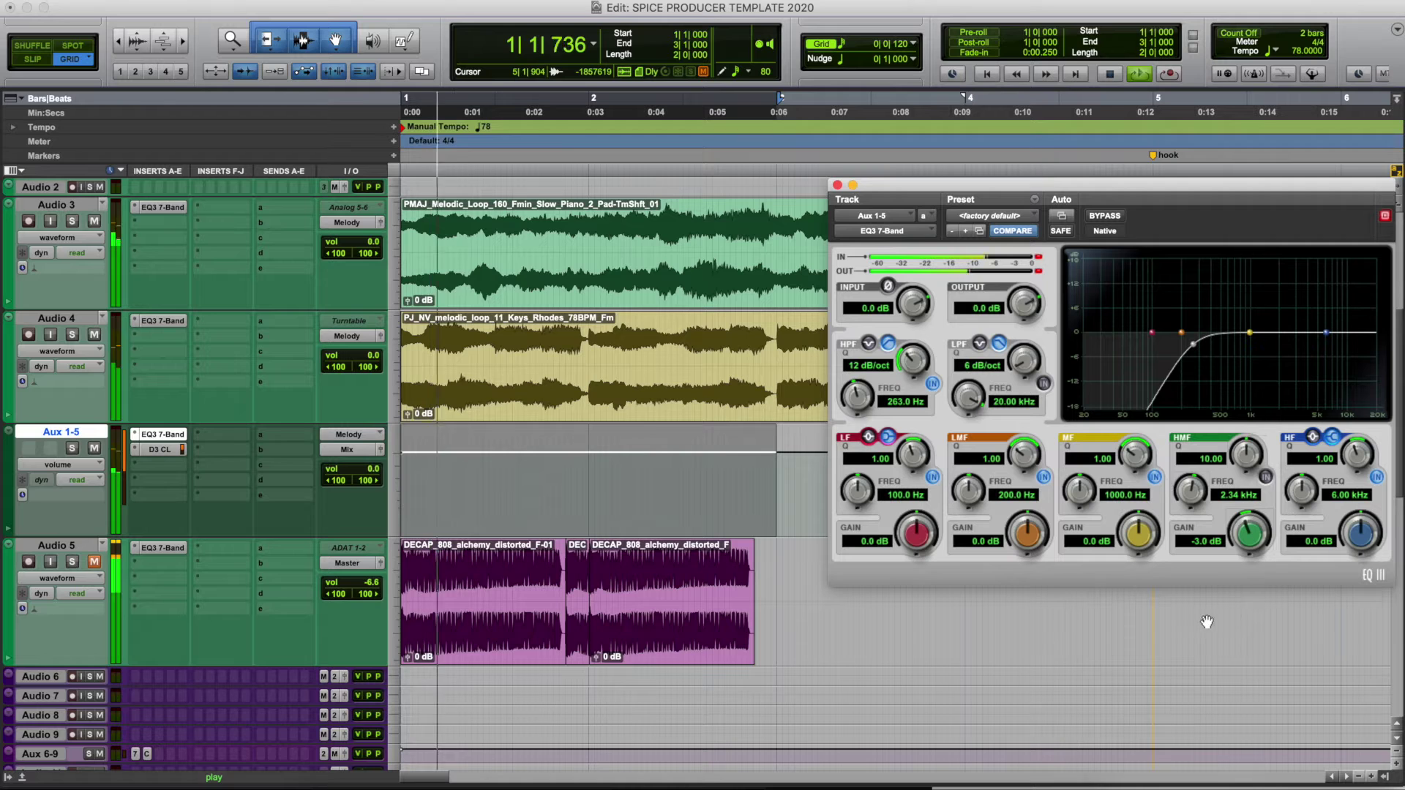
pyautogui.click(1265, 477)
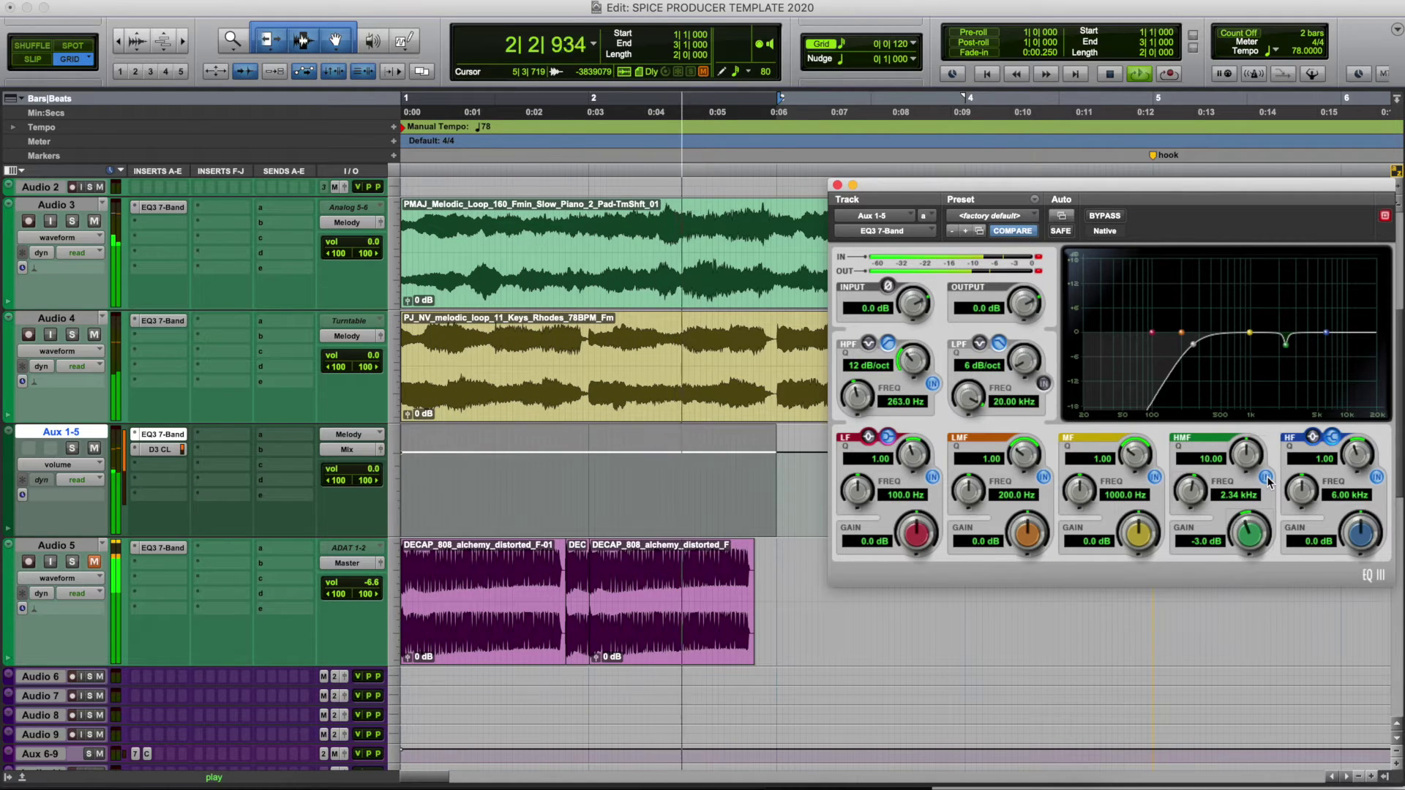
pyautogui.press('space')
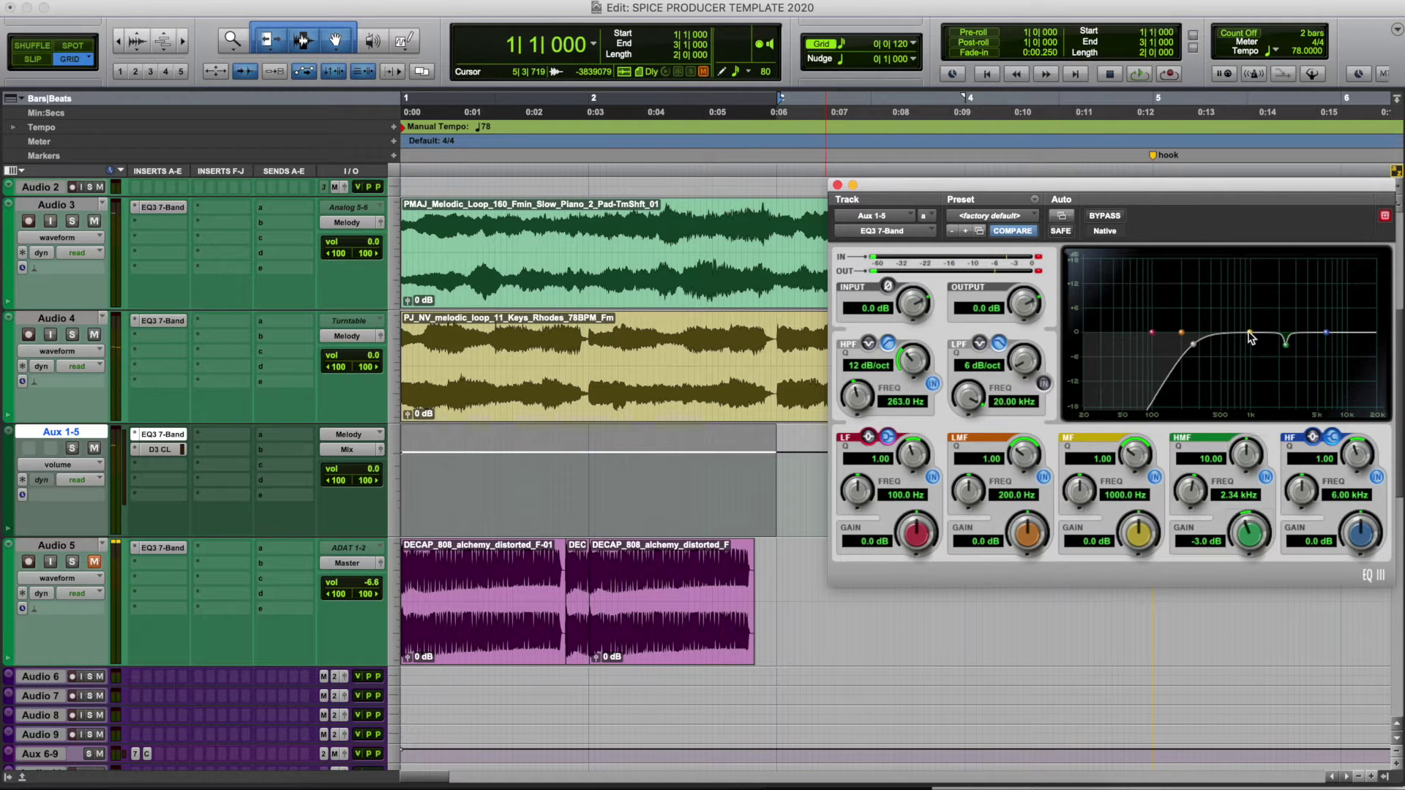
pyautogui.moveTo(1236, 331)
pyautogui.mouseDown()
pyautogui.moveTo(1250, 324)
pyautogui.moveTo(1233, 330)
pyautogui.moveTo(1240, 352)
pyautogui.mouseUp()
pyautogui.click(838, 186)
# Look through the session's tracks from Inst 1 down to Master 1 and briefly play the arrangement.
pyautogui.scroll(-10, 675, 516)
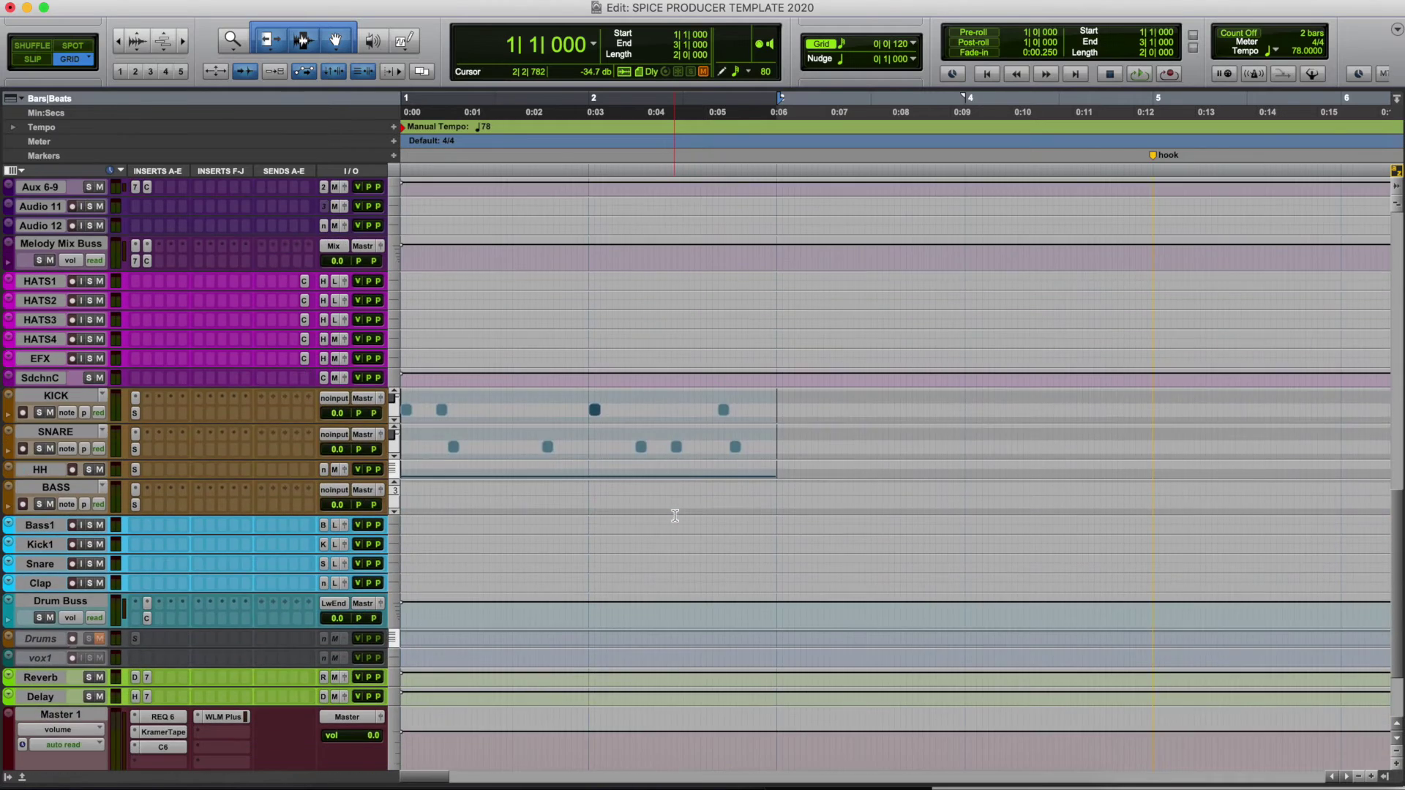
pyautogui.scroll(-3, 674, 516)
pyautogui.scroll(15, 675, 516)
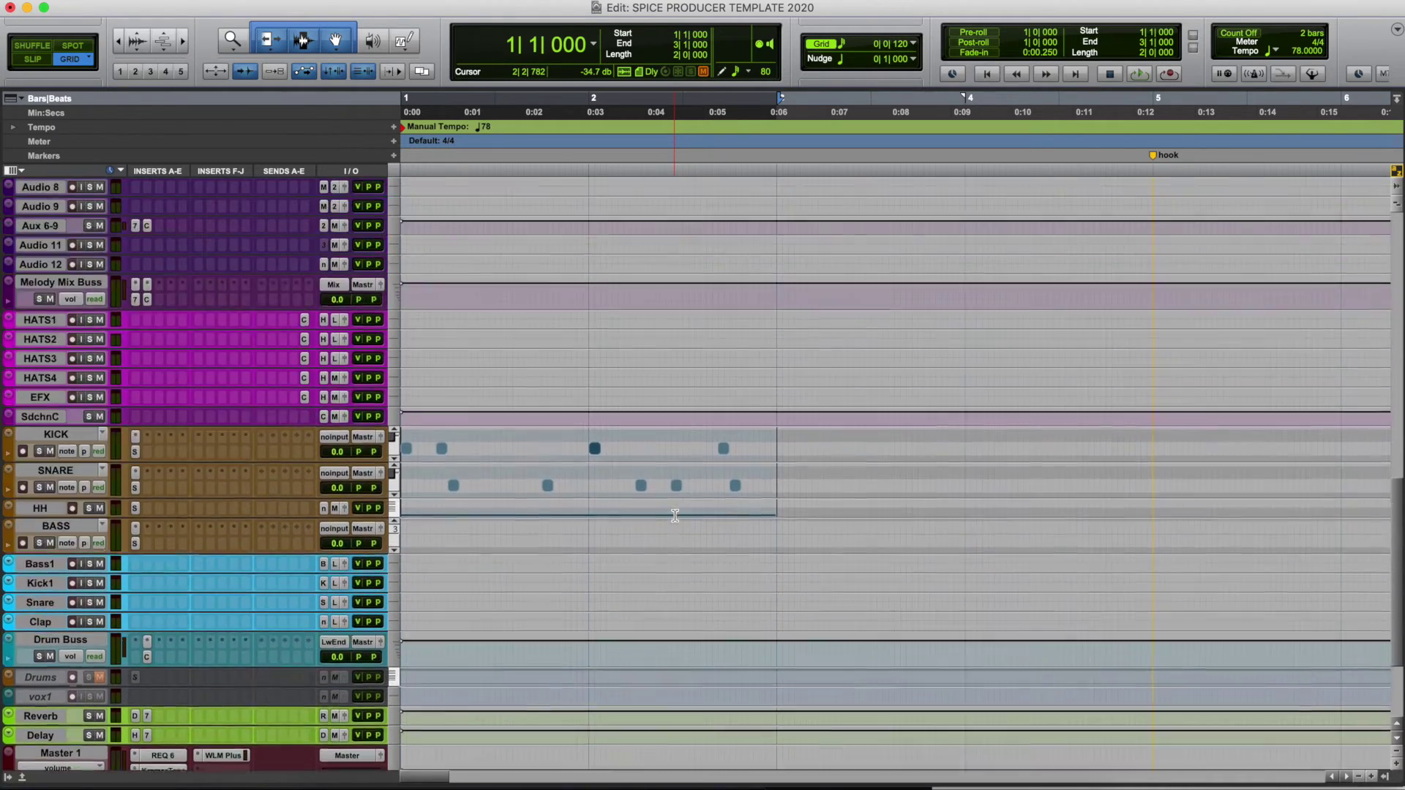
pyautogui.scroll(-11, 675, 515)
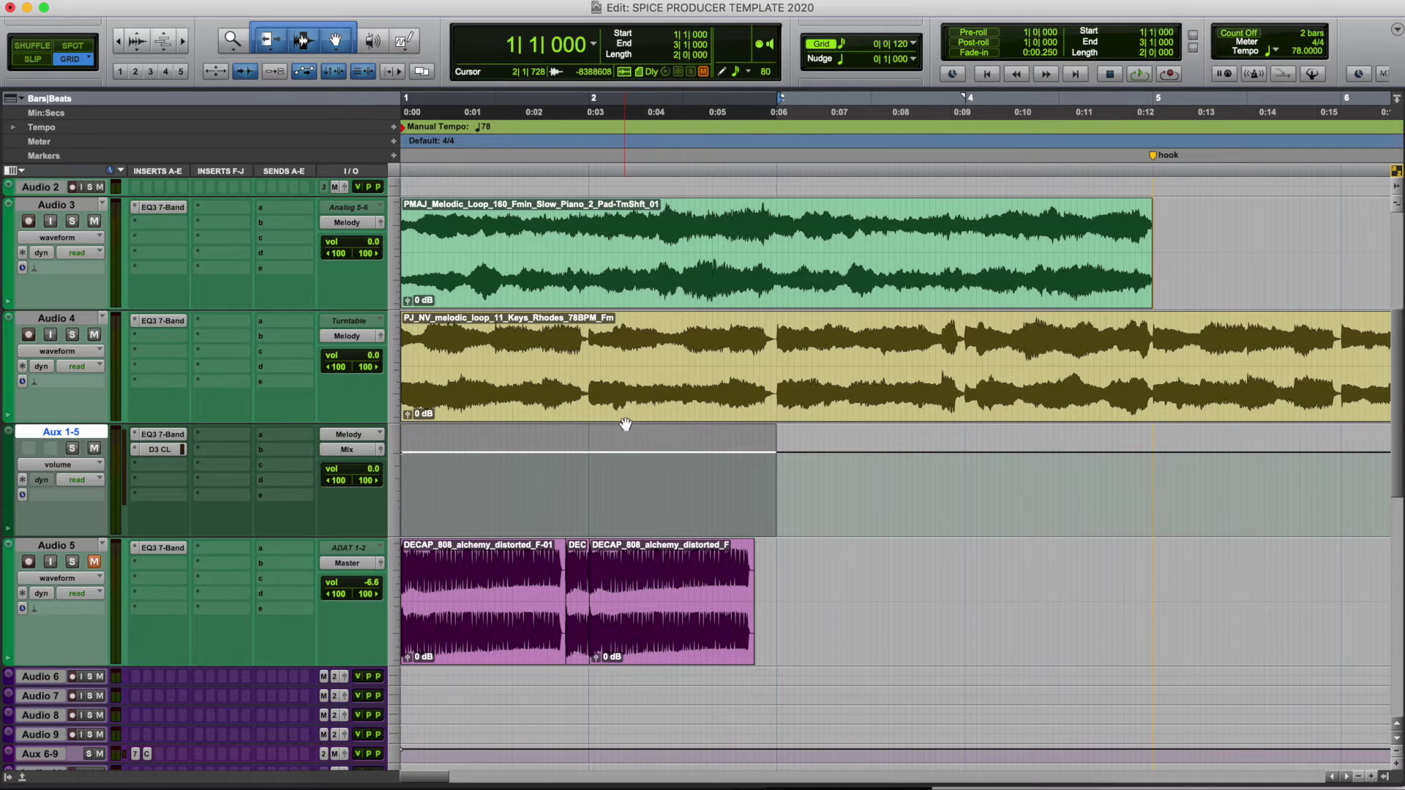
pyautogui.scroll(11, 626, 418)
pyautogui.scroll(-1, 626, 419)
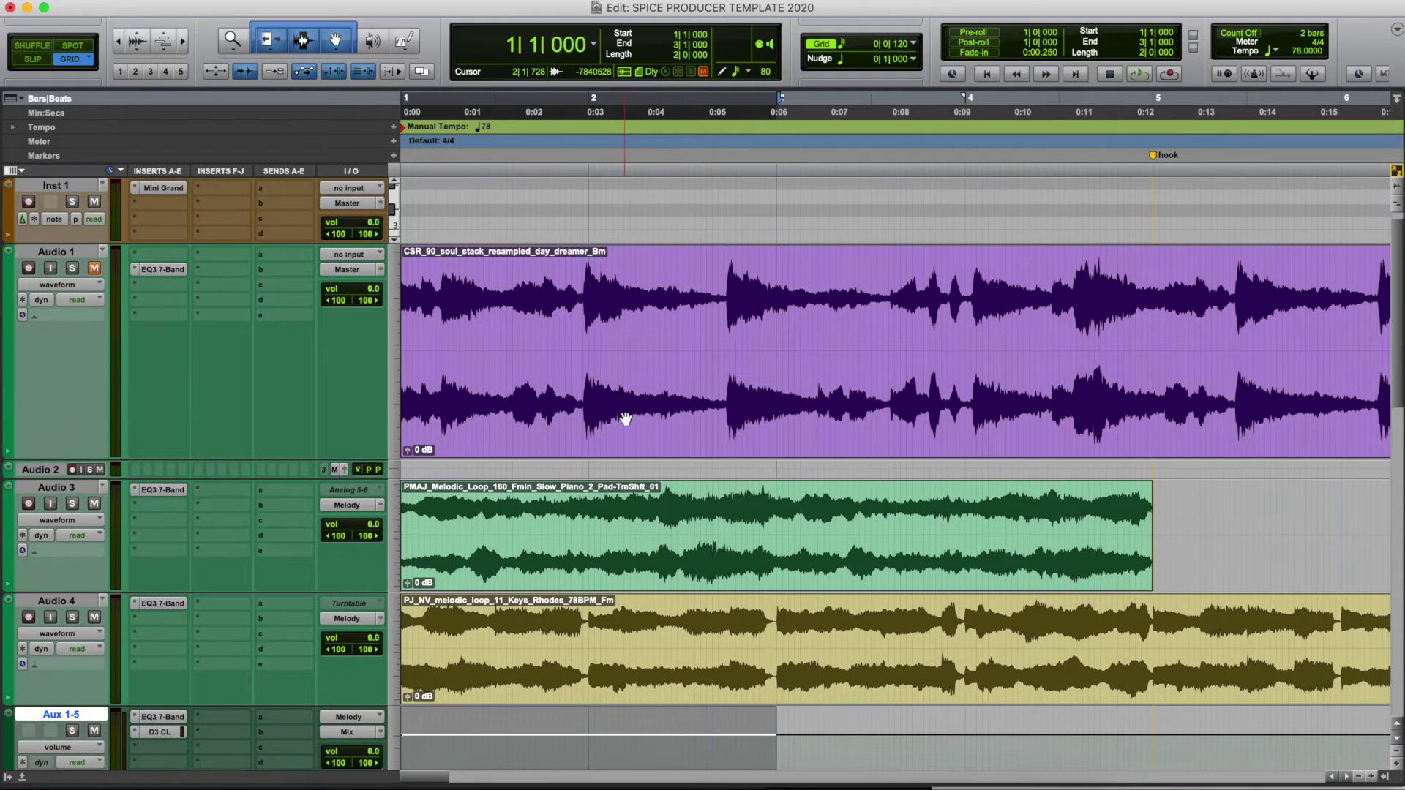
pyautogui.scroll(-10, 229, 564)
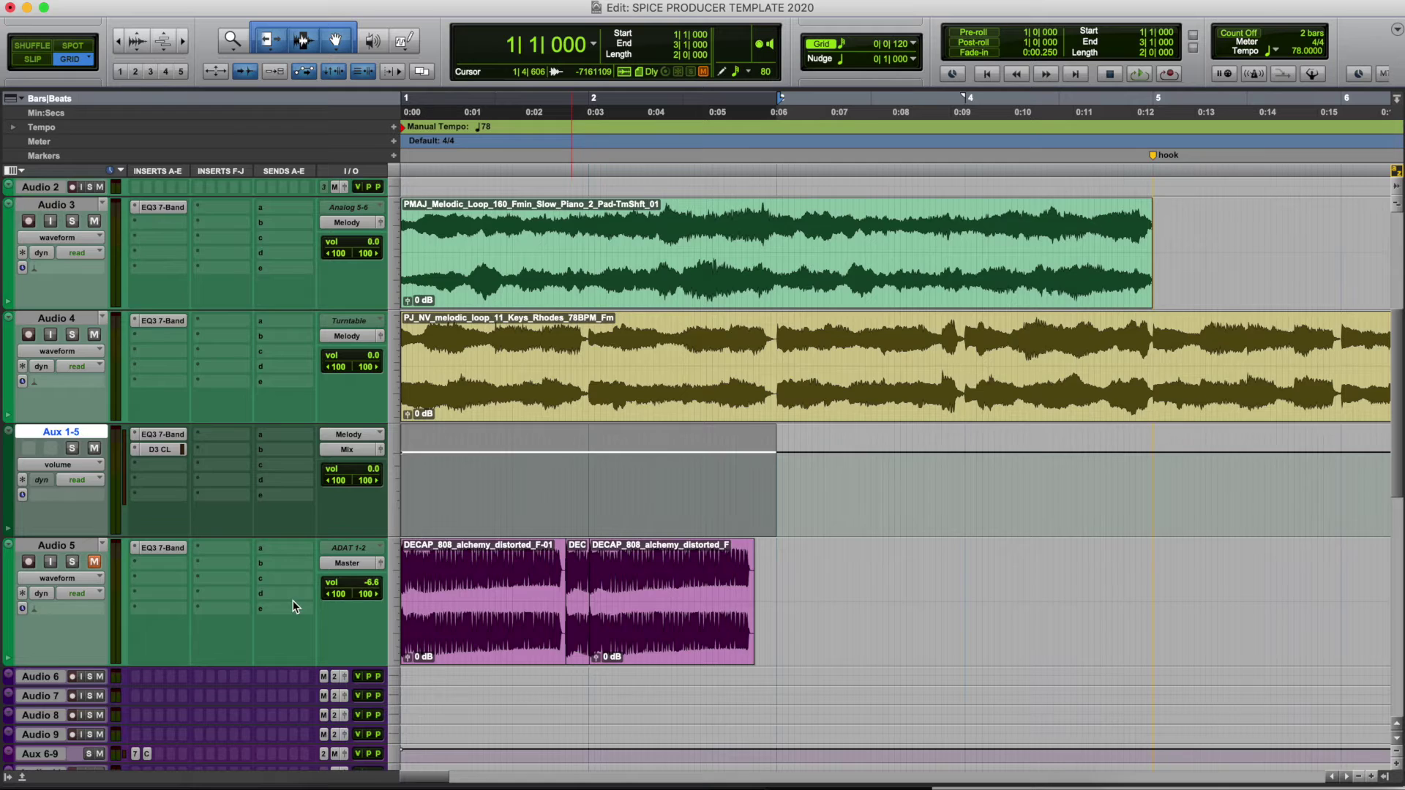
pyautogui.scroll(-20, 293, 606)
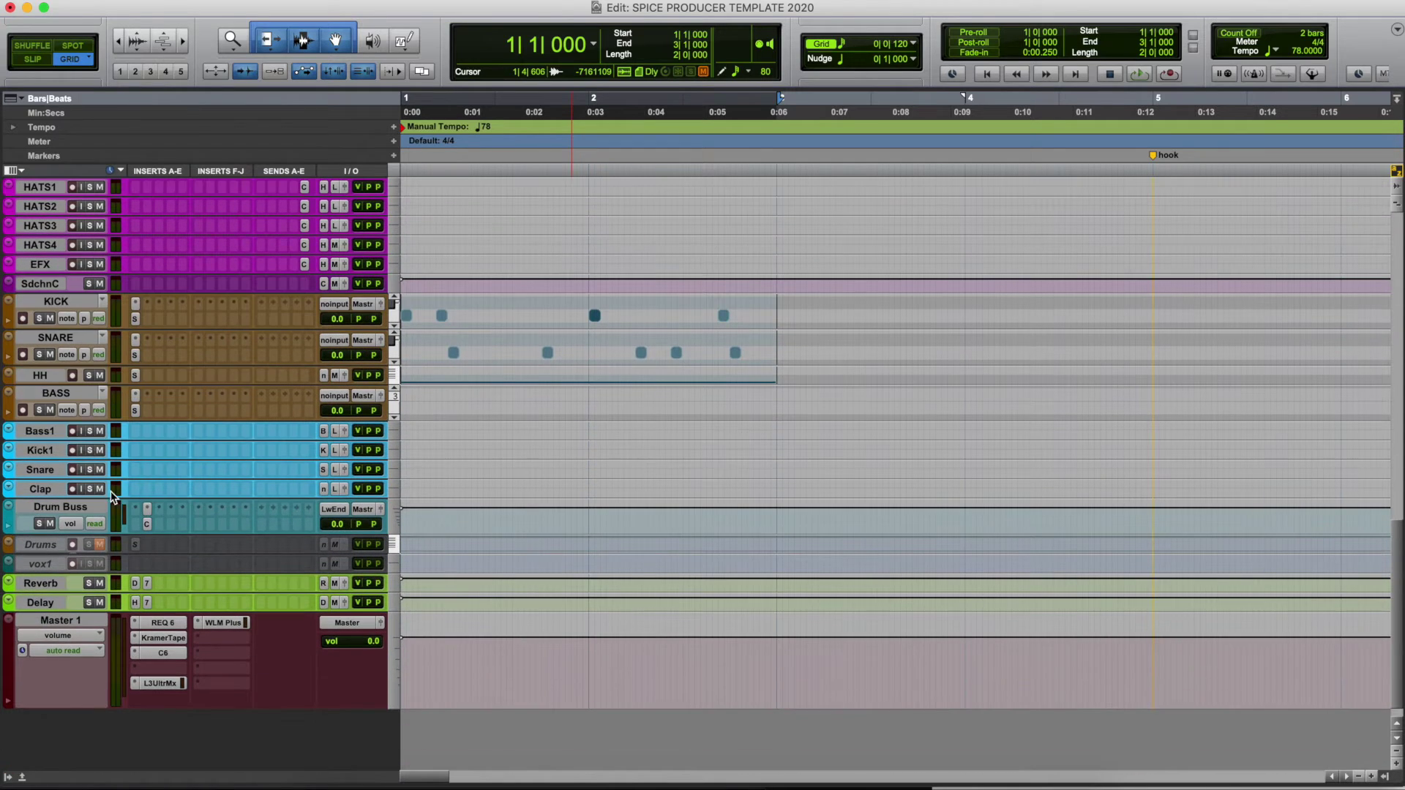
pyautogui.press('space')
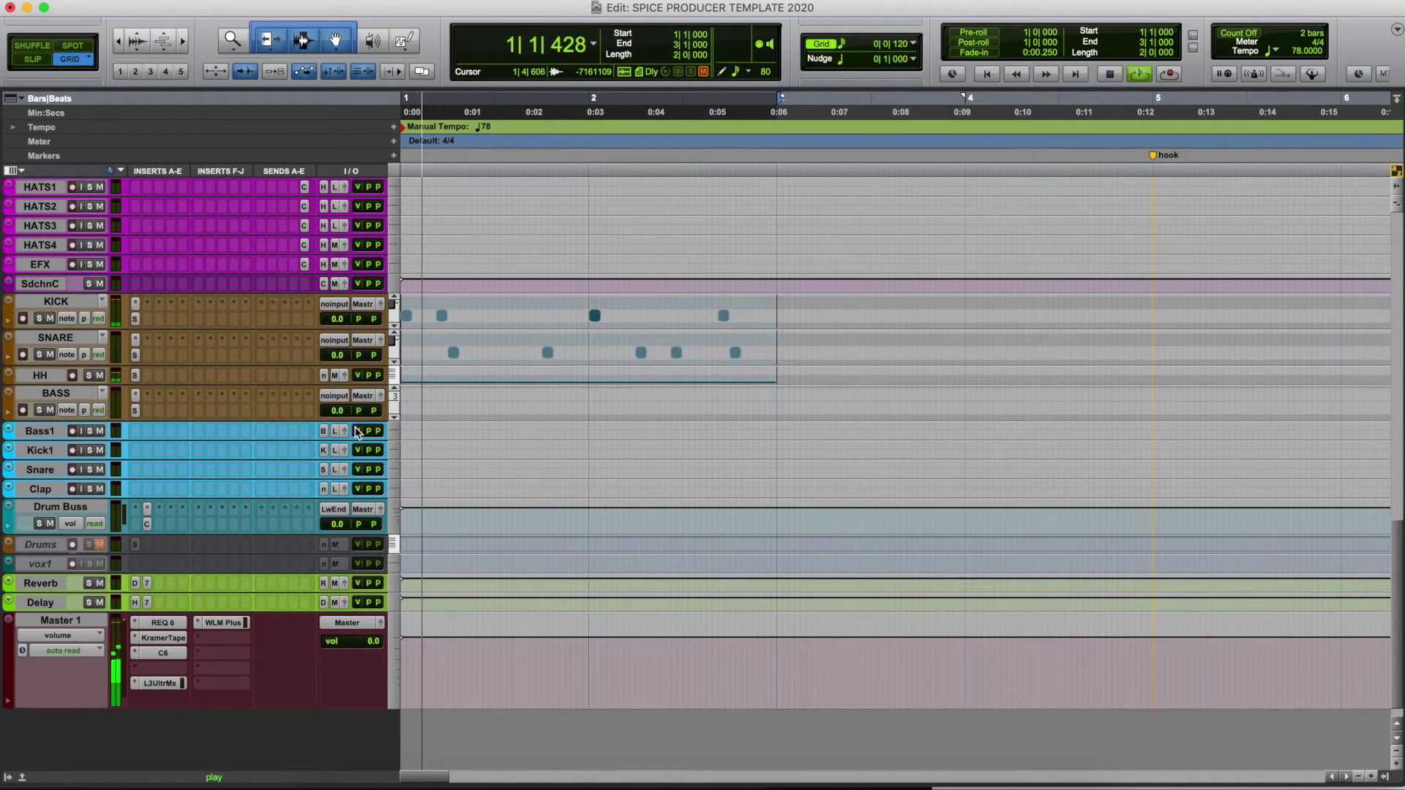
pyautogui.press('space')
# Move the Audio 5 track with the distorted 808 down among the drum tracks, between Kick1 and Snare.
pyautogui.scroll(10, 339, 429)
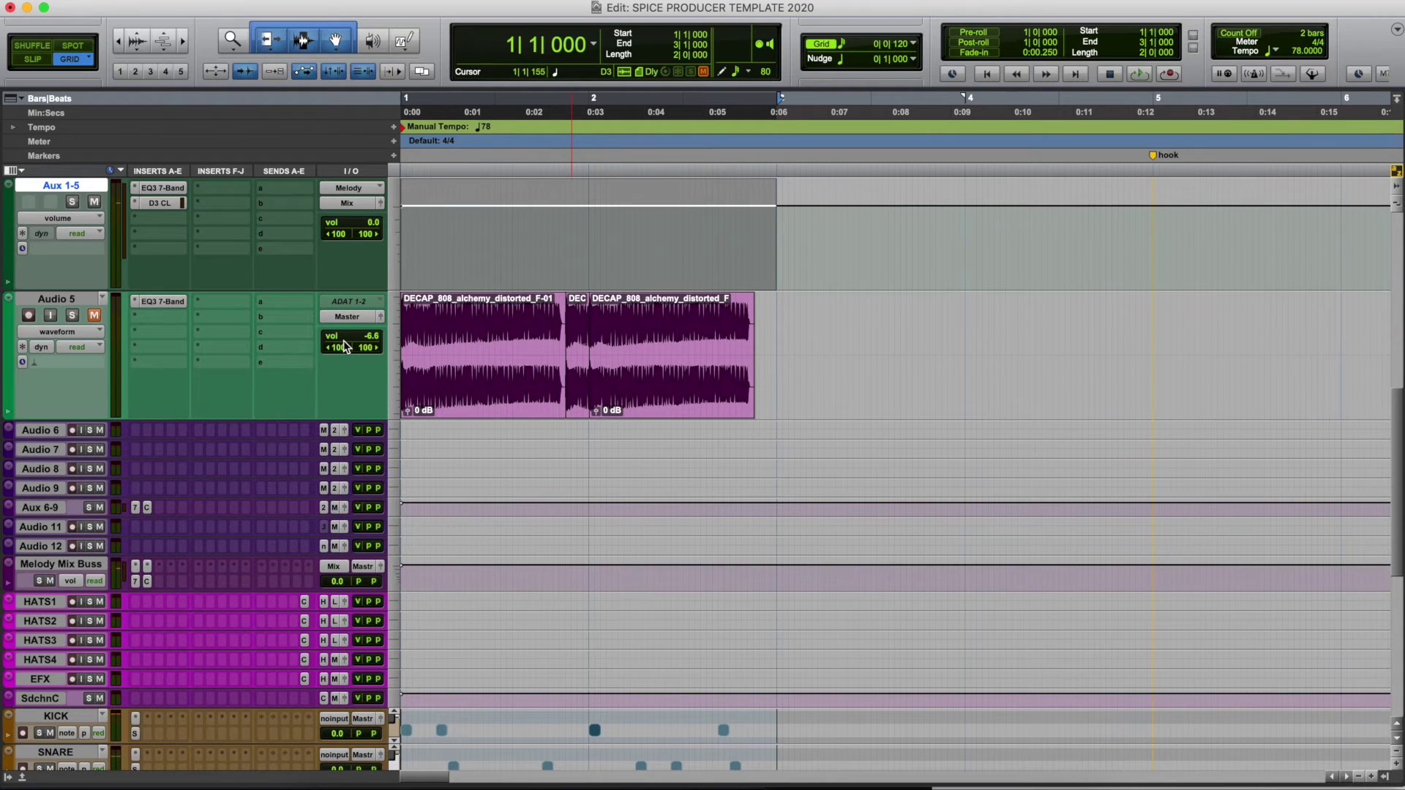
pyautogui.moveTo(51, 304); pyautogui.dragTo(71, 437)
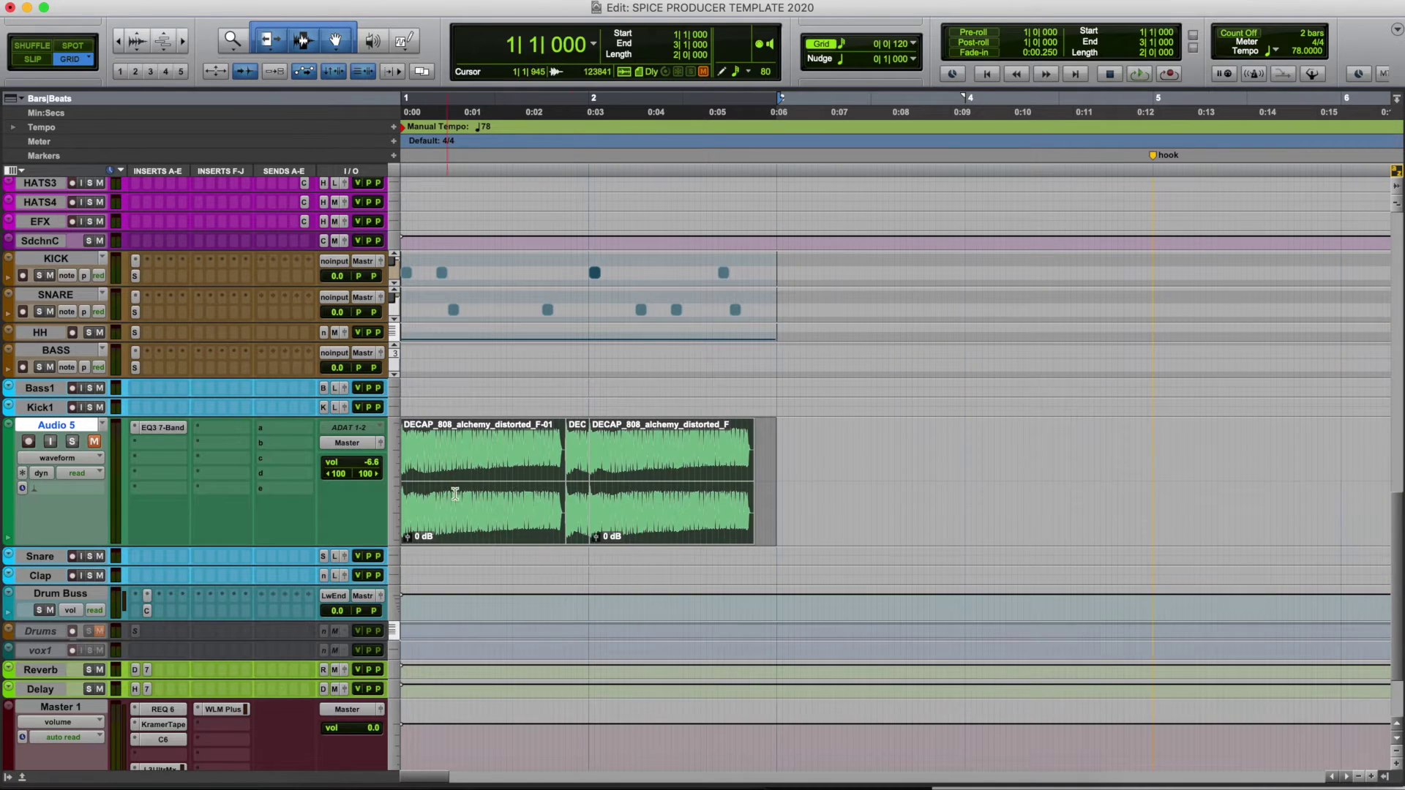
# Move the distorted 808 clips from Audio 5 onto the Bass1 track and hide Audio 5 while making it inactive.
pyautogui.moveTo(481, 518); pyautogui.dragTo(473, 386)
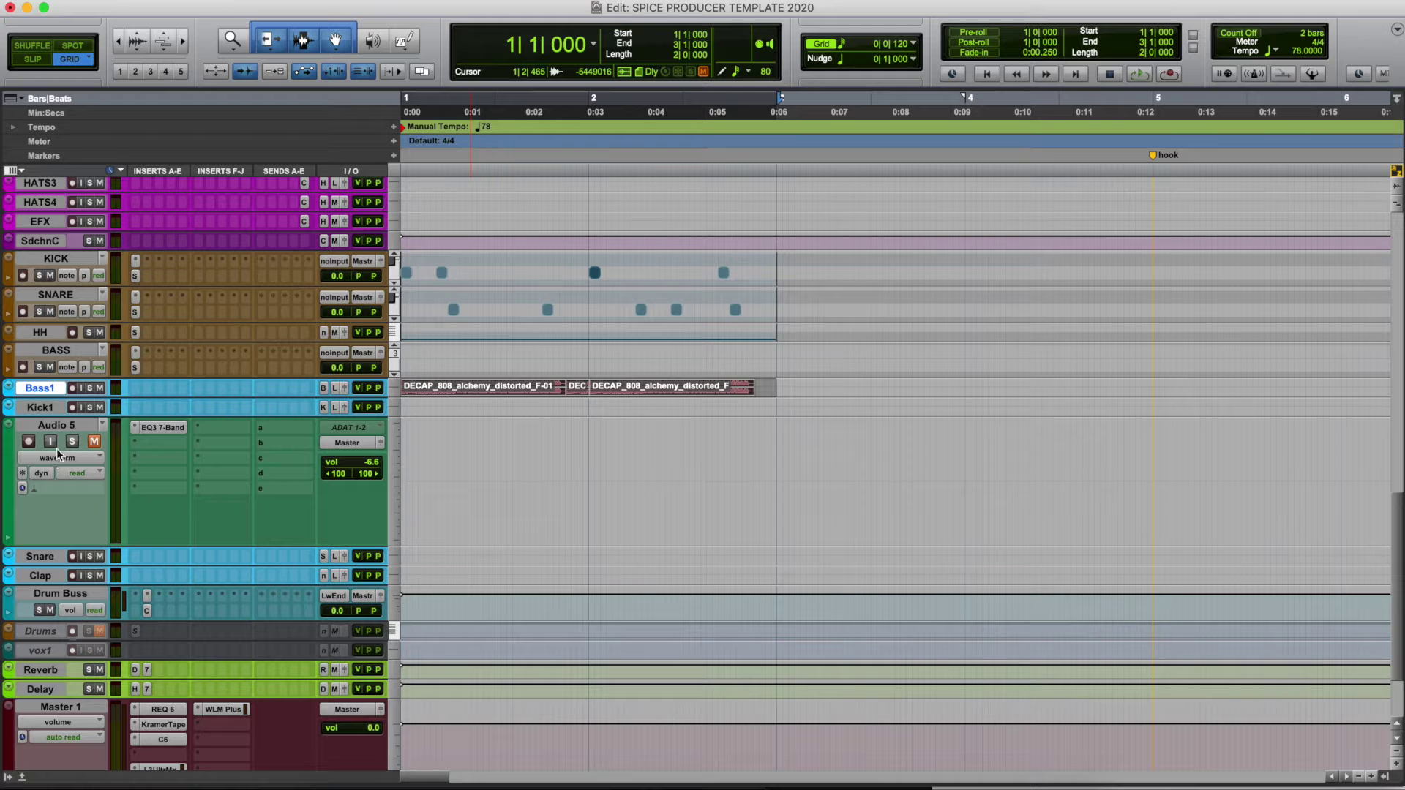
pyautogui.rightClick(65, 429)
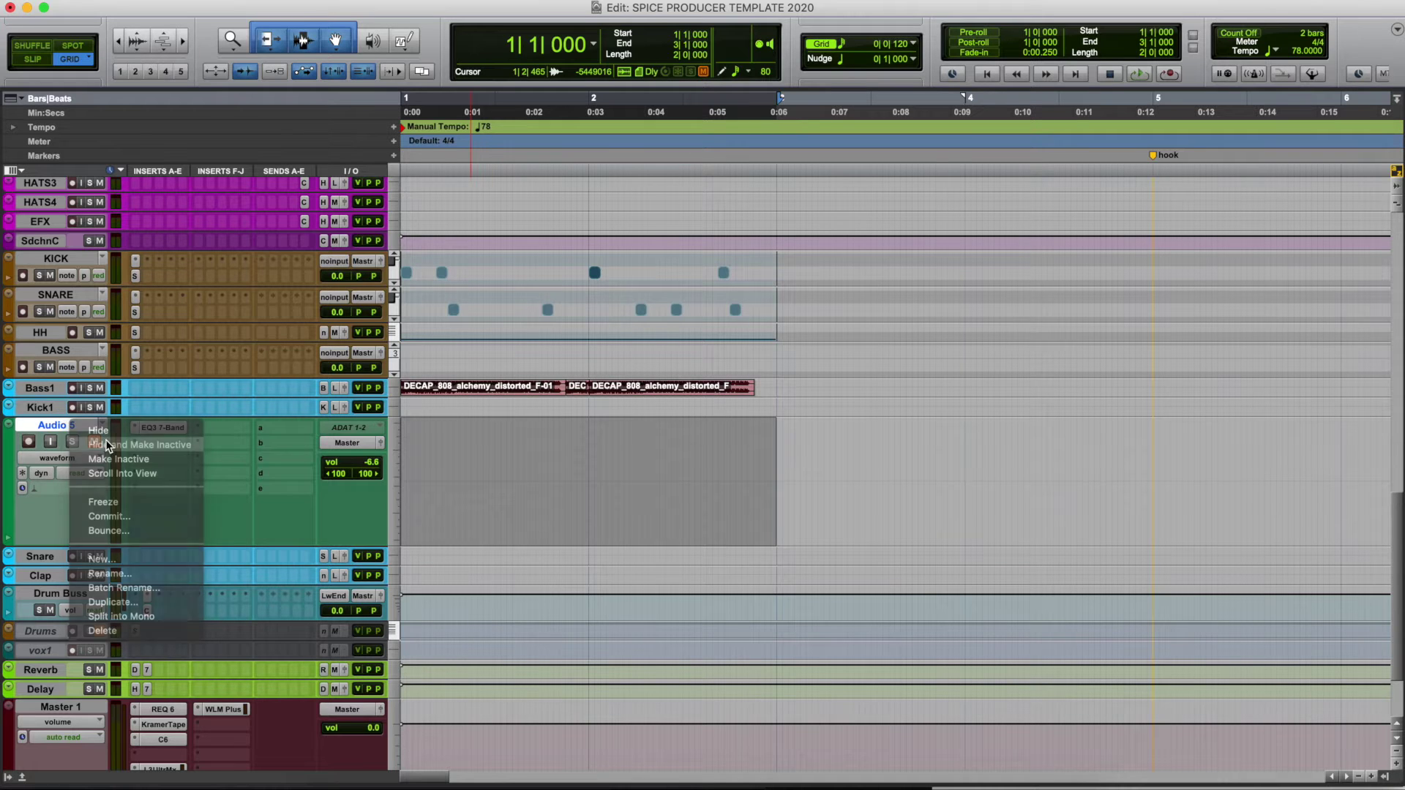
pyautogui.click(80, 442)
# Select the 808 clips on Bass1 across bars 1 and 2 and briefly audition the range.
pyautogui.click(539, 419)
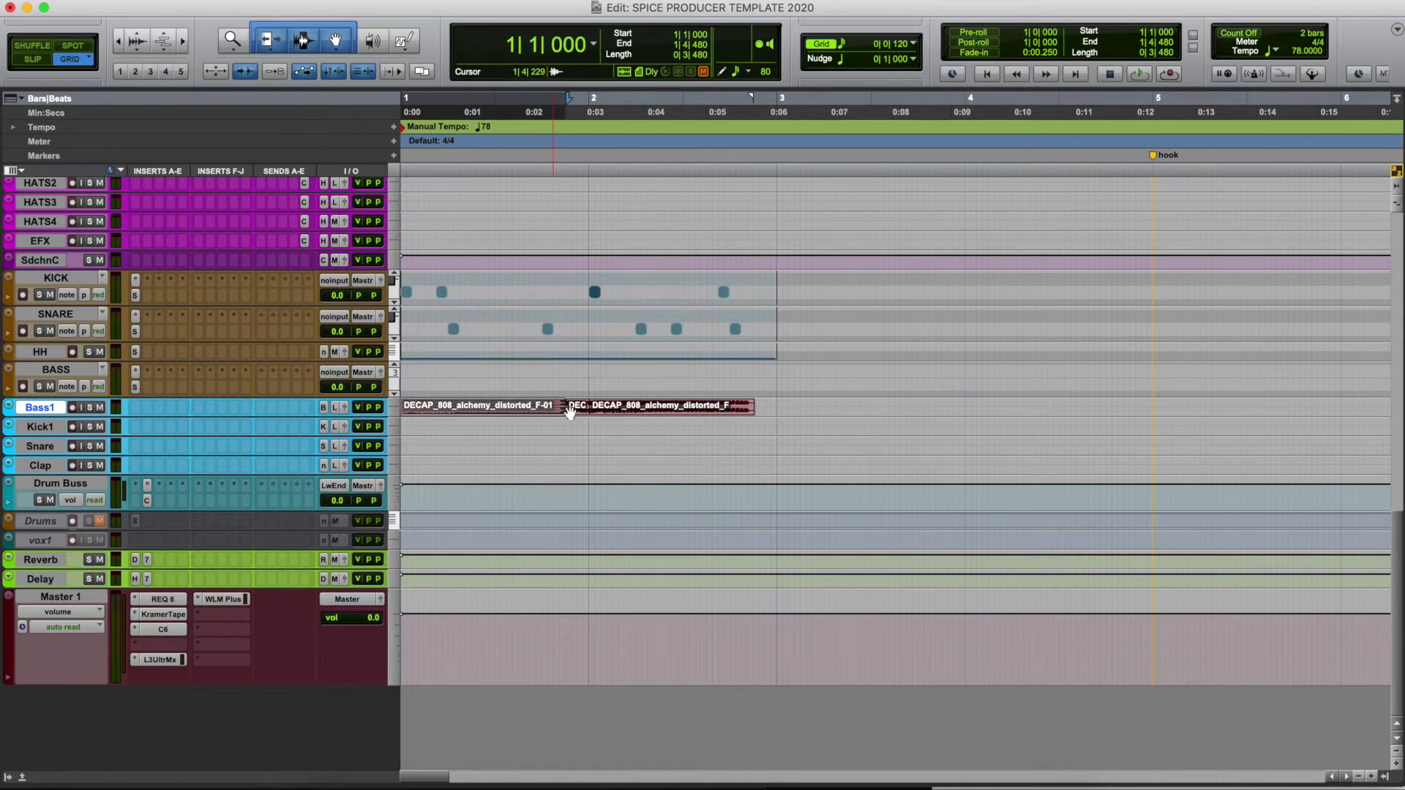
pyautogui.keyDown('shift'); pyautogui.click(629, 423); pyautogui.keyUp('shift')
pyautogui.keyDown('shift'); pyautogui.click(774, 428); pyautogui.keyUp('shift')
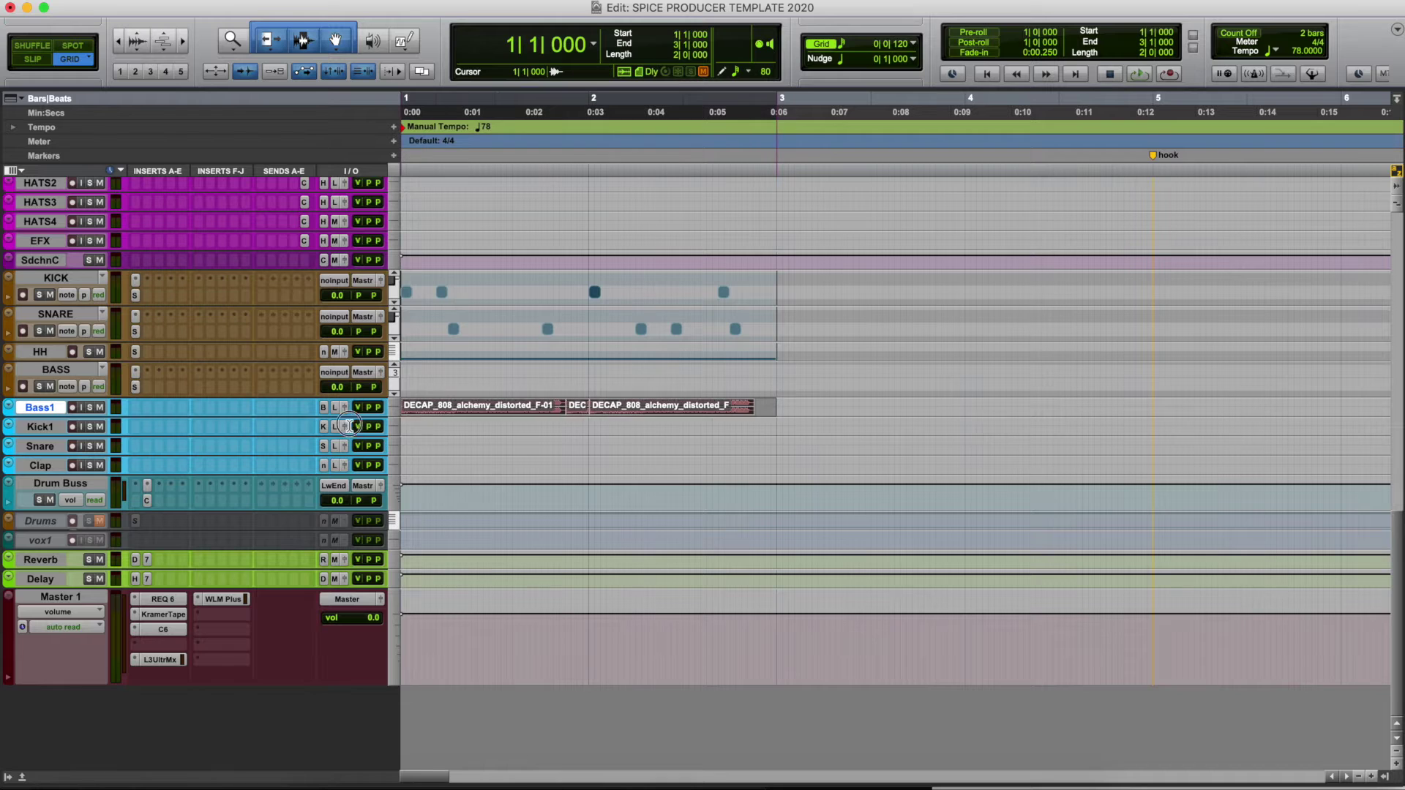
pyautogui.press('space')
pyautogui.press('space')
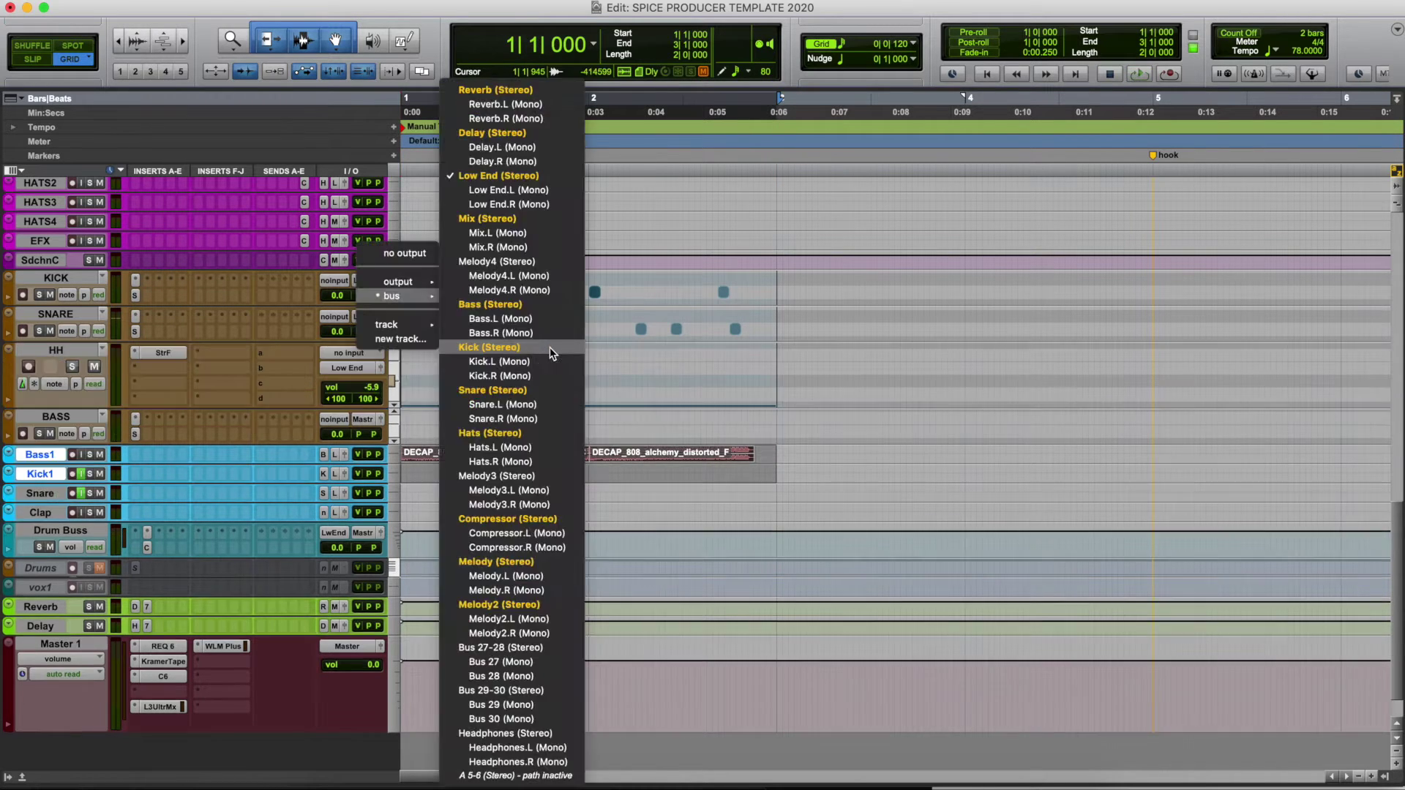
# Route the KICK track's output to the Kick bus and the SNARE track's output to the Snare bus.
pyautogui.click(551, 349)
pyautogui.click(367, 318)
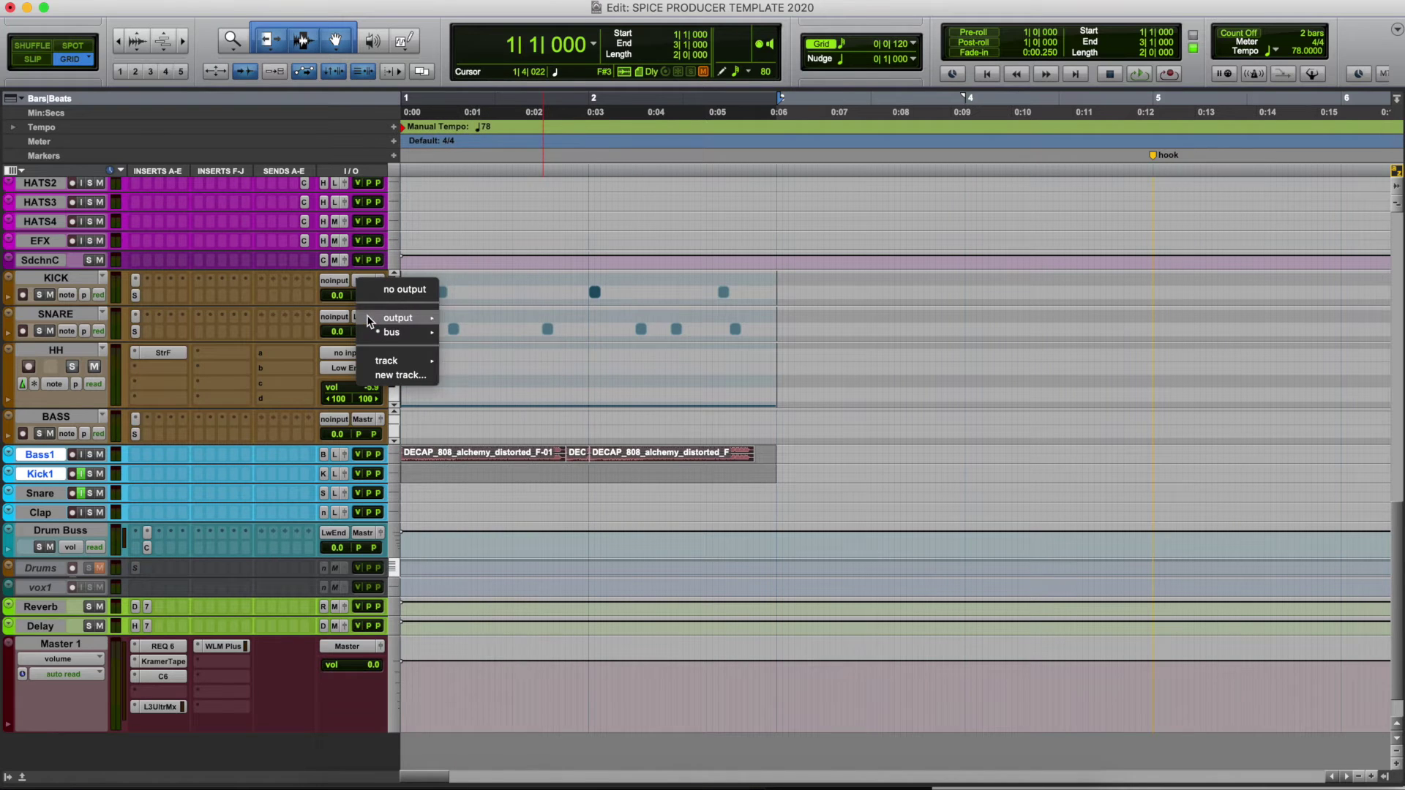
pyautogui.moveTo(367, 317)
pyautogui.click(498, 354)
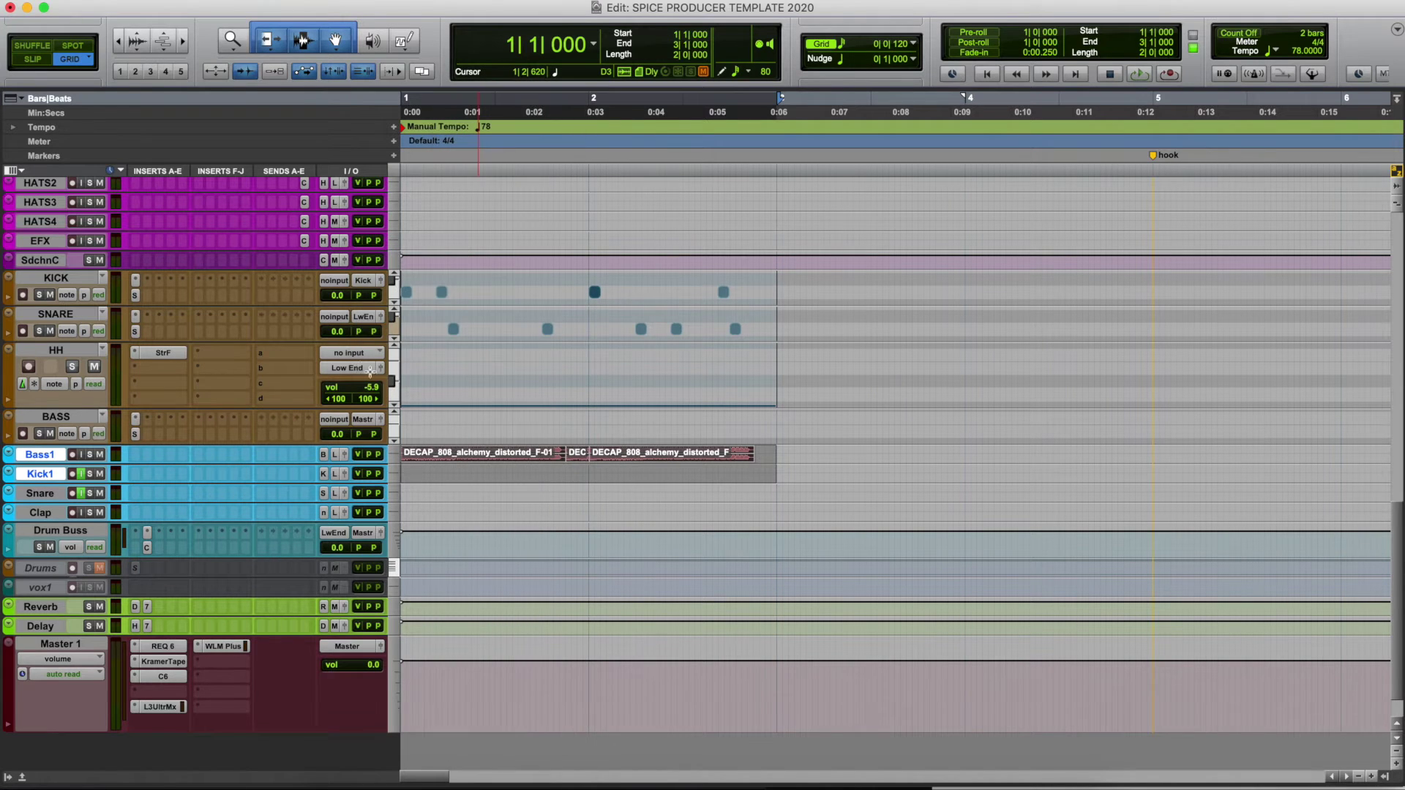
# Route the HH track's output to the Snare bus.
pyautogui.click(345, 373)
pyautogui.moveTo(369, 384)
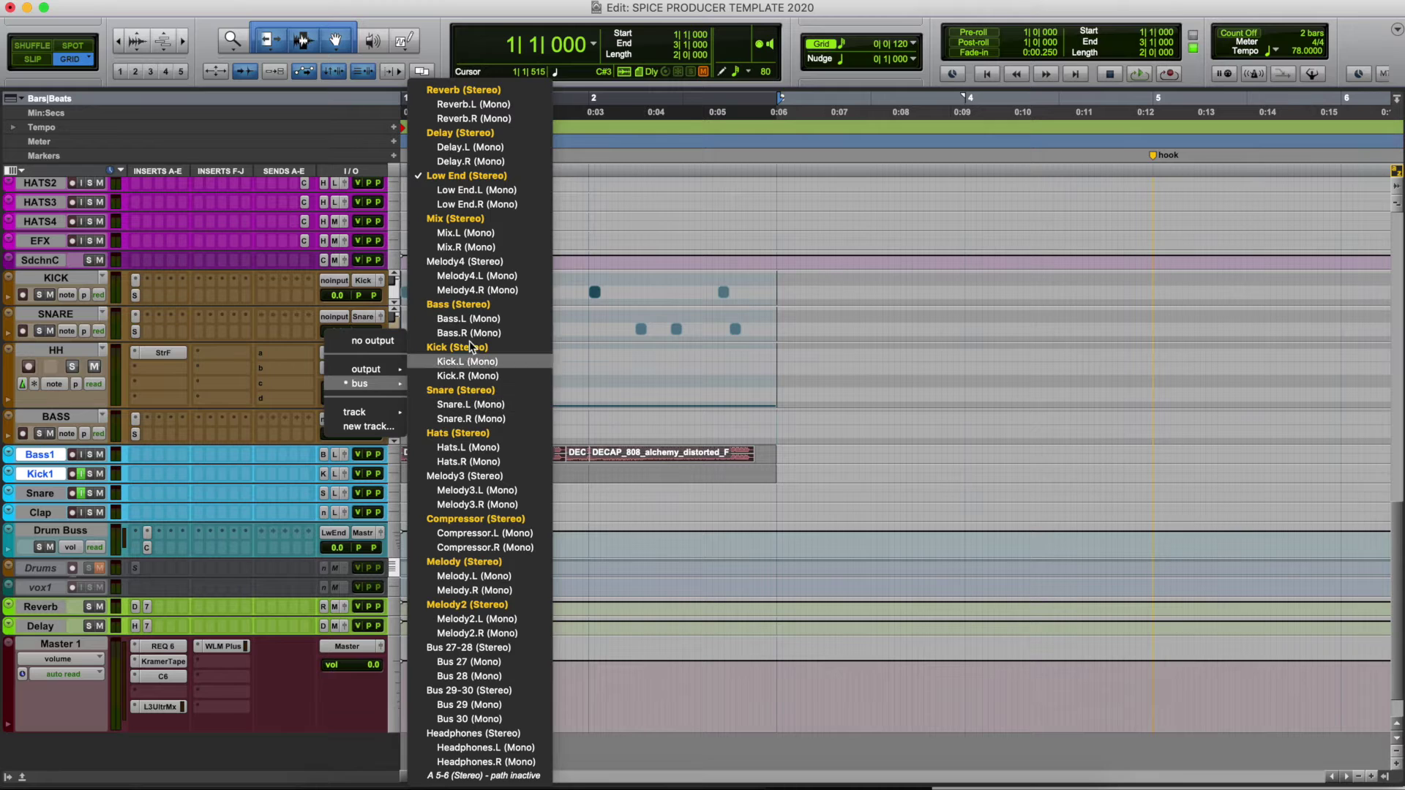
pyautogui.click(468, 390)
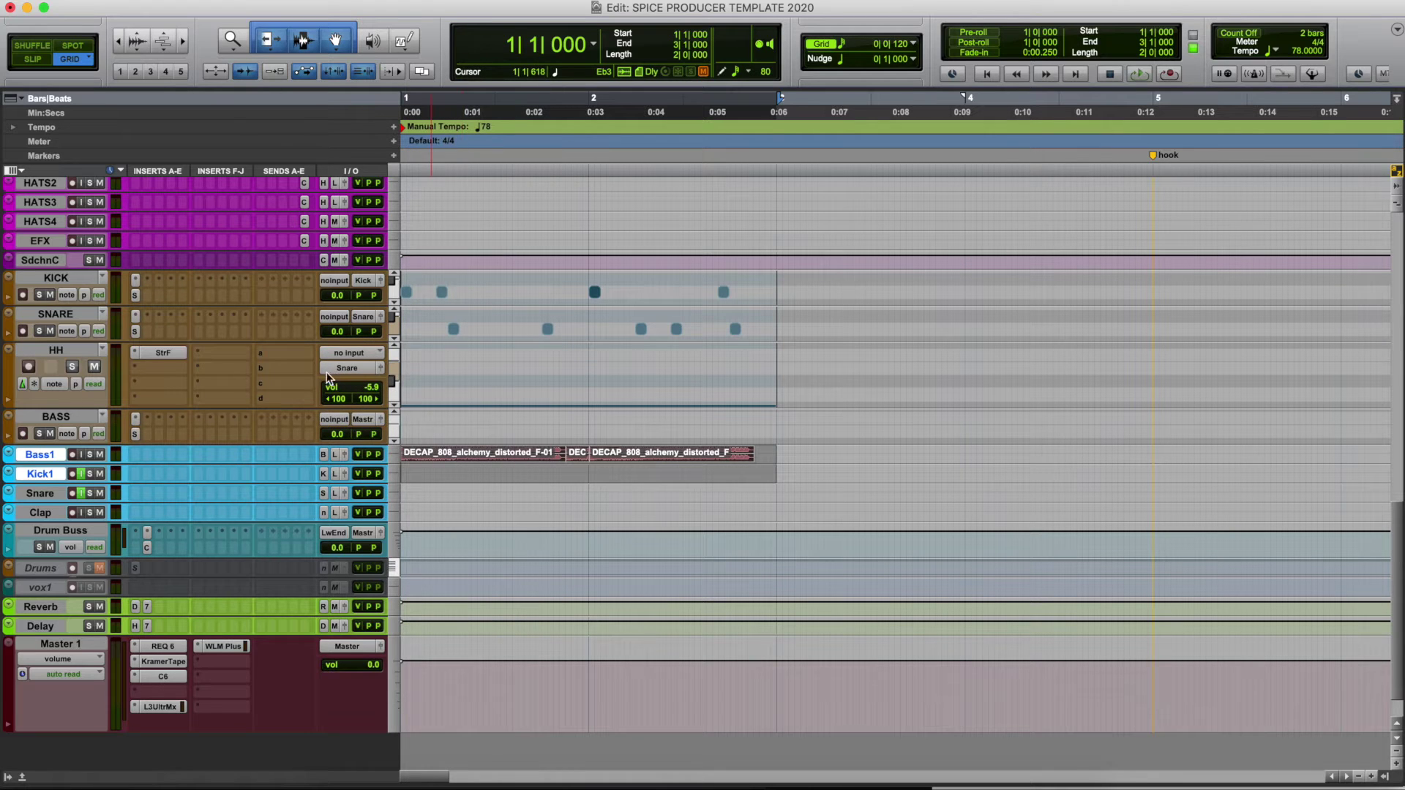
# Record-arm the HATS1, Kick1 and Snare tracks and print the two-bar drum pattern onto them.
pyautogui.click(83, 490)
pyautogui.click(82, 477)
pyautogui.click(71, 496)
pyautogui.scroll(5, 86, 418)
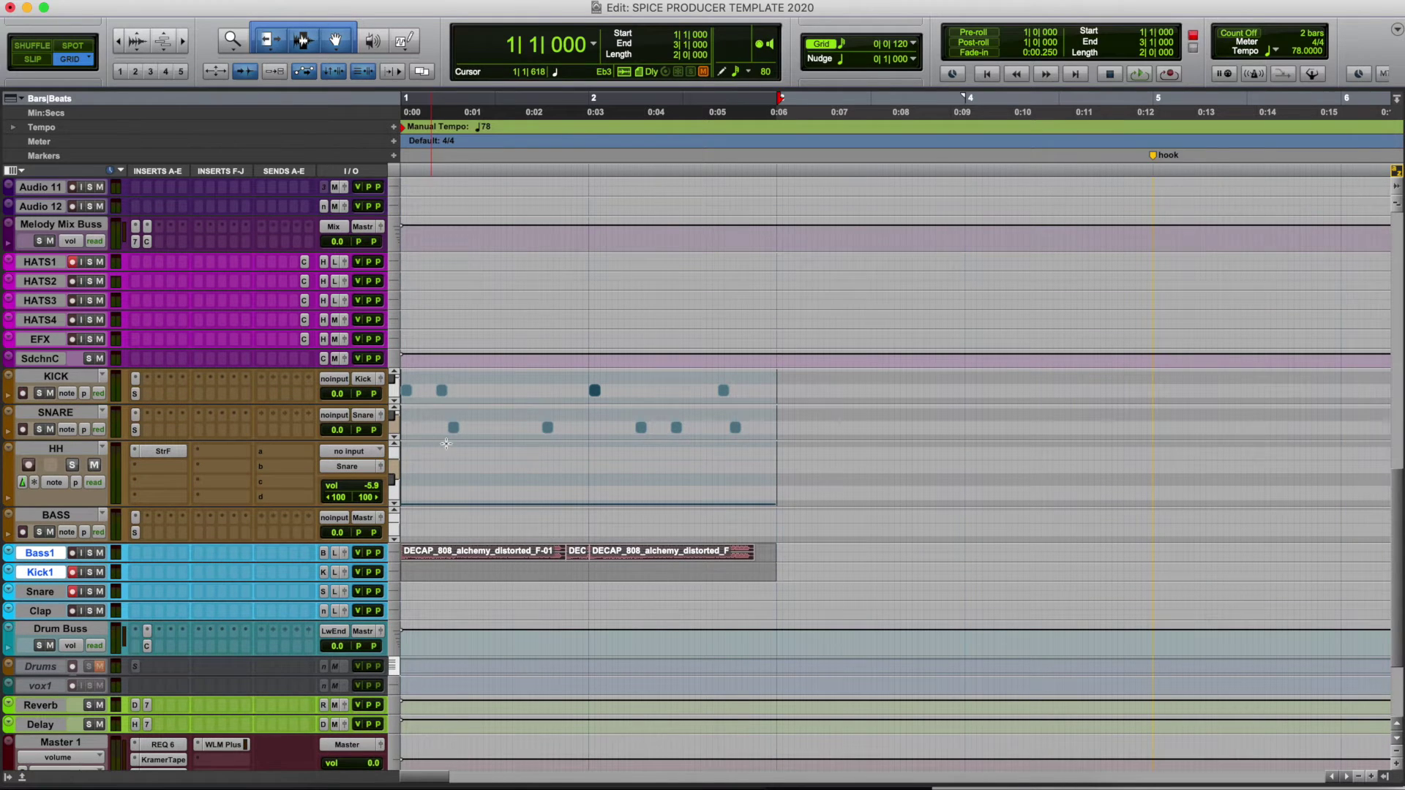
pyautogui.click(1134, 76)
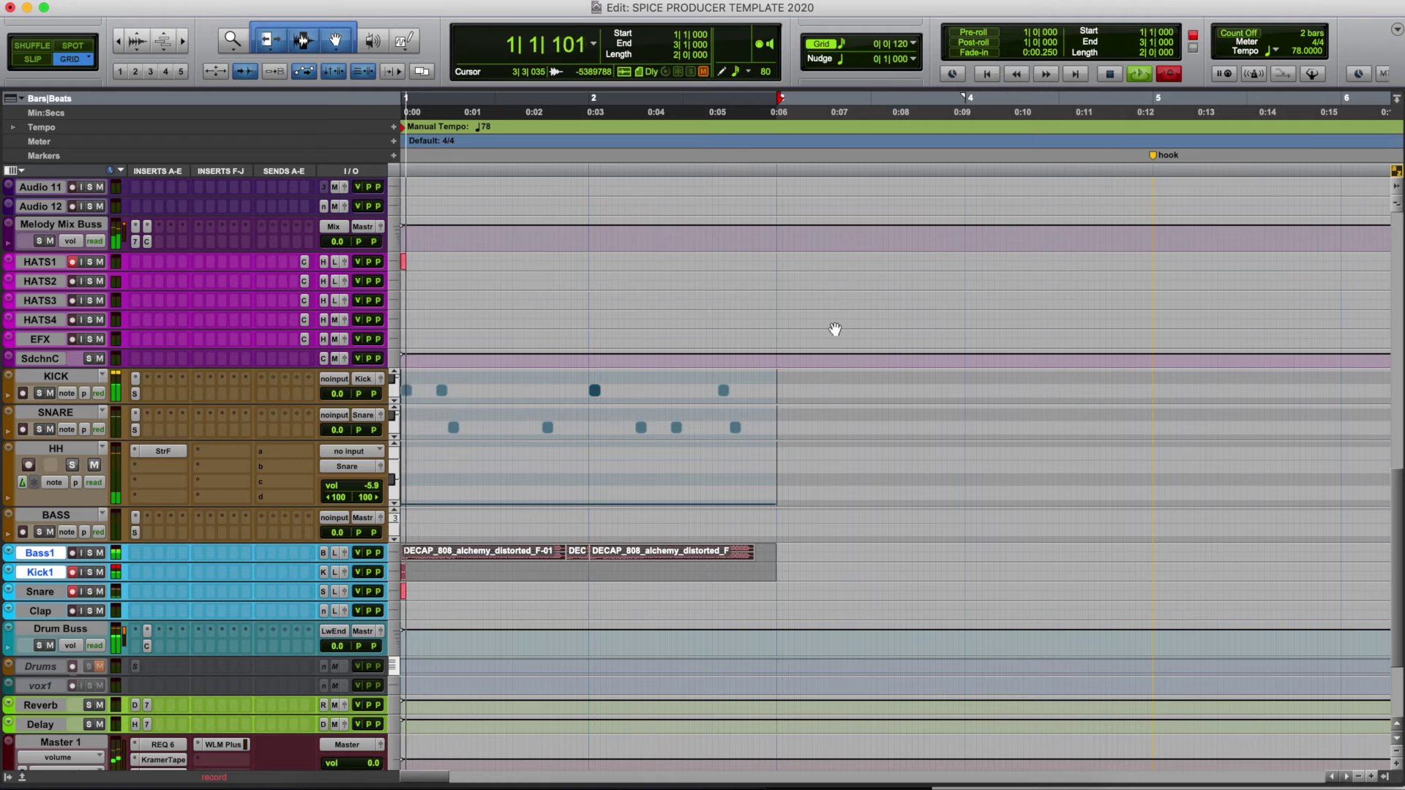
pyautogui.press('space')
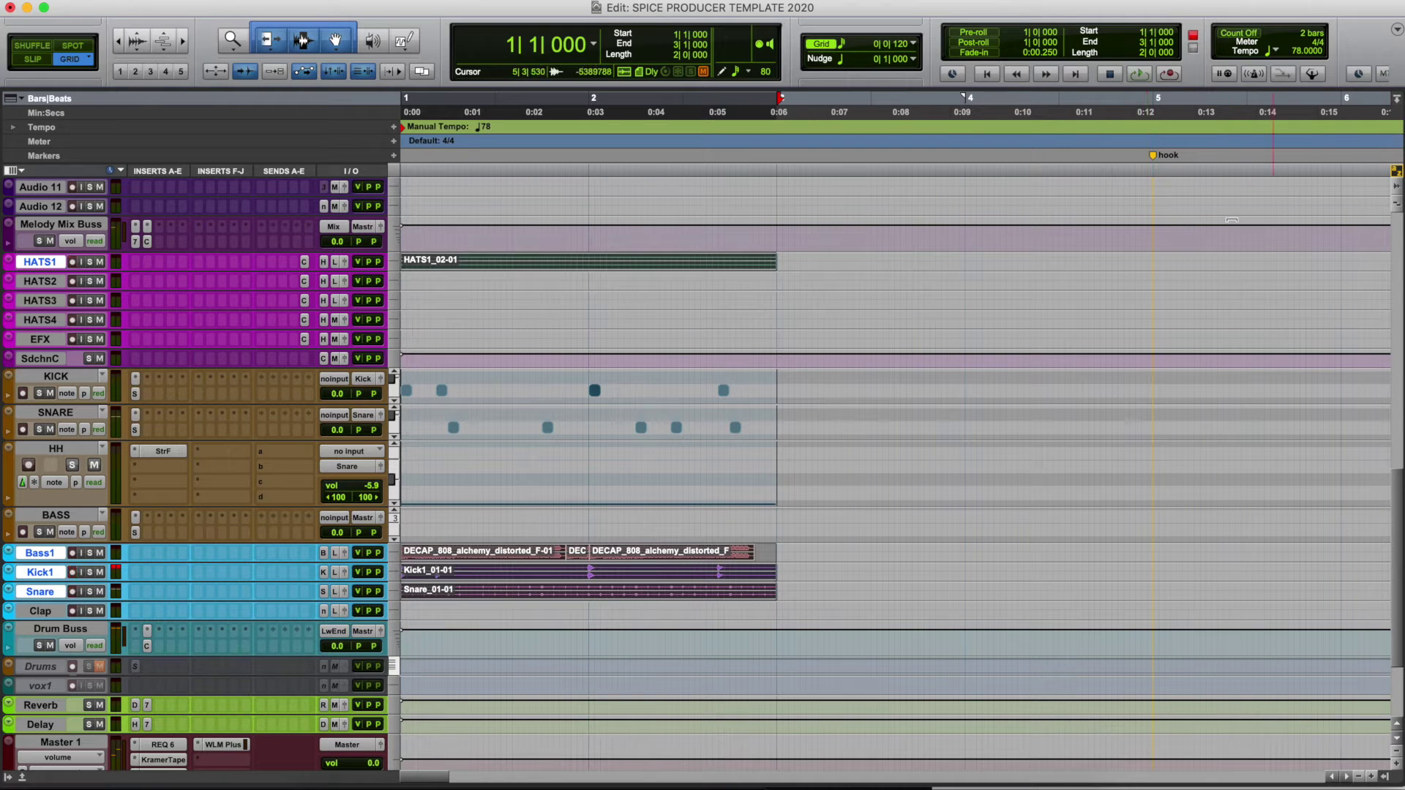
# Disarm Snare, Kick1 and HATS1, and enlarge the audio waveform display vertically.
pyautogui.click(71, 592)
pyautogui.click(74, 574)
pyautogui.click(76, 261)
pyautogui.click(1396, 187)
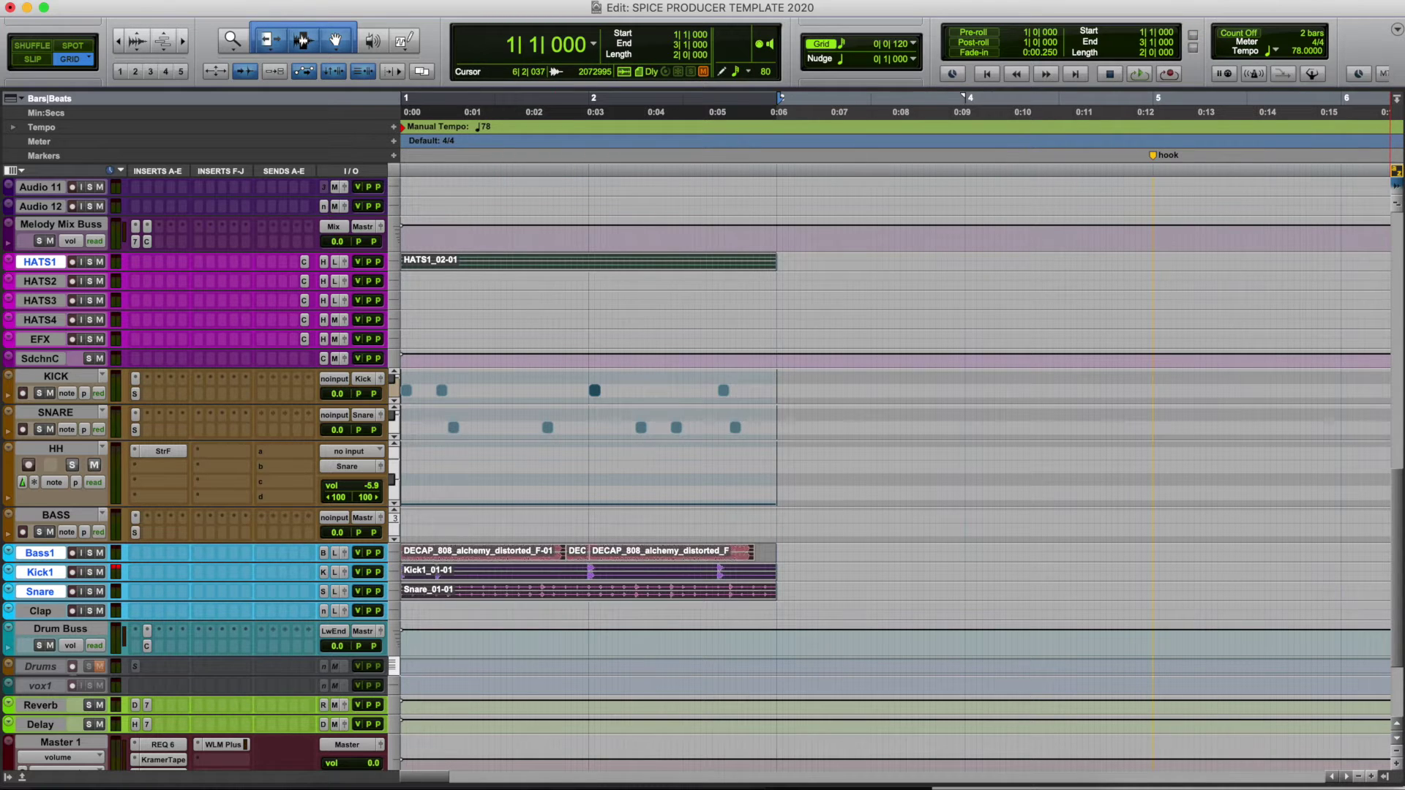
pyautogui.click(1396, 185)
pyautogui.moveTo(1396, 187); pyautogui.dragTo(1396, 193)
# Play back the recorded drums and increase the HATS1 track's height to inspect its waveform.
pyautogui.press('space')
pyautogui.press('space')
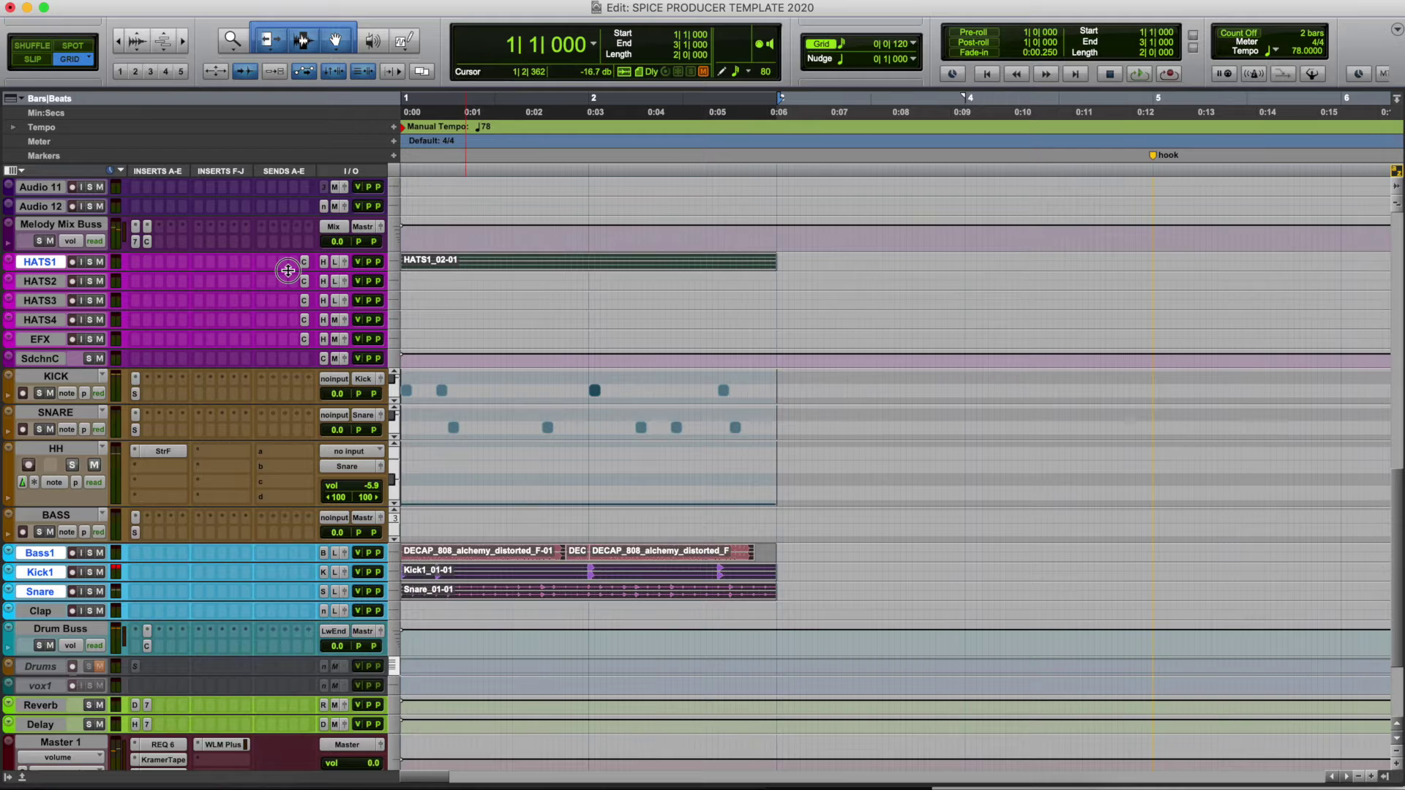
pyautogui.moveTo(292, 271); pyautogui.dragTo(292, 349)
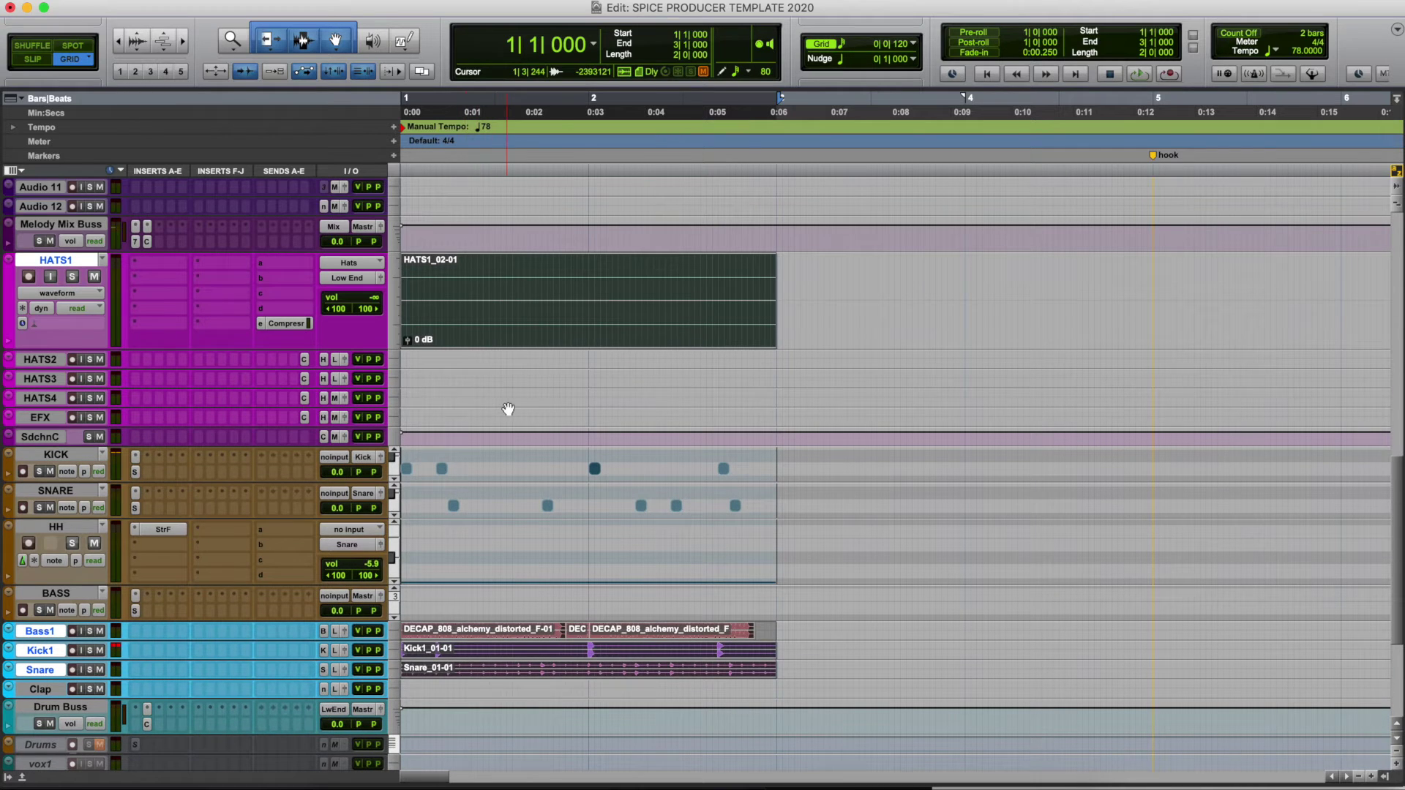
pyautogui.press('space')
pyautogui.press('space')
# Route the HH track's output to the Hats bus.
pyautogui.click(358, 550)
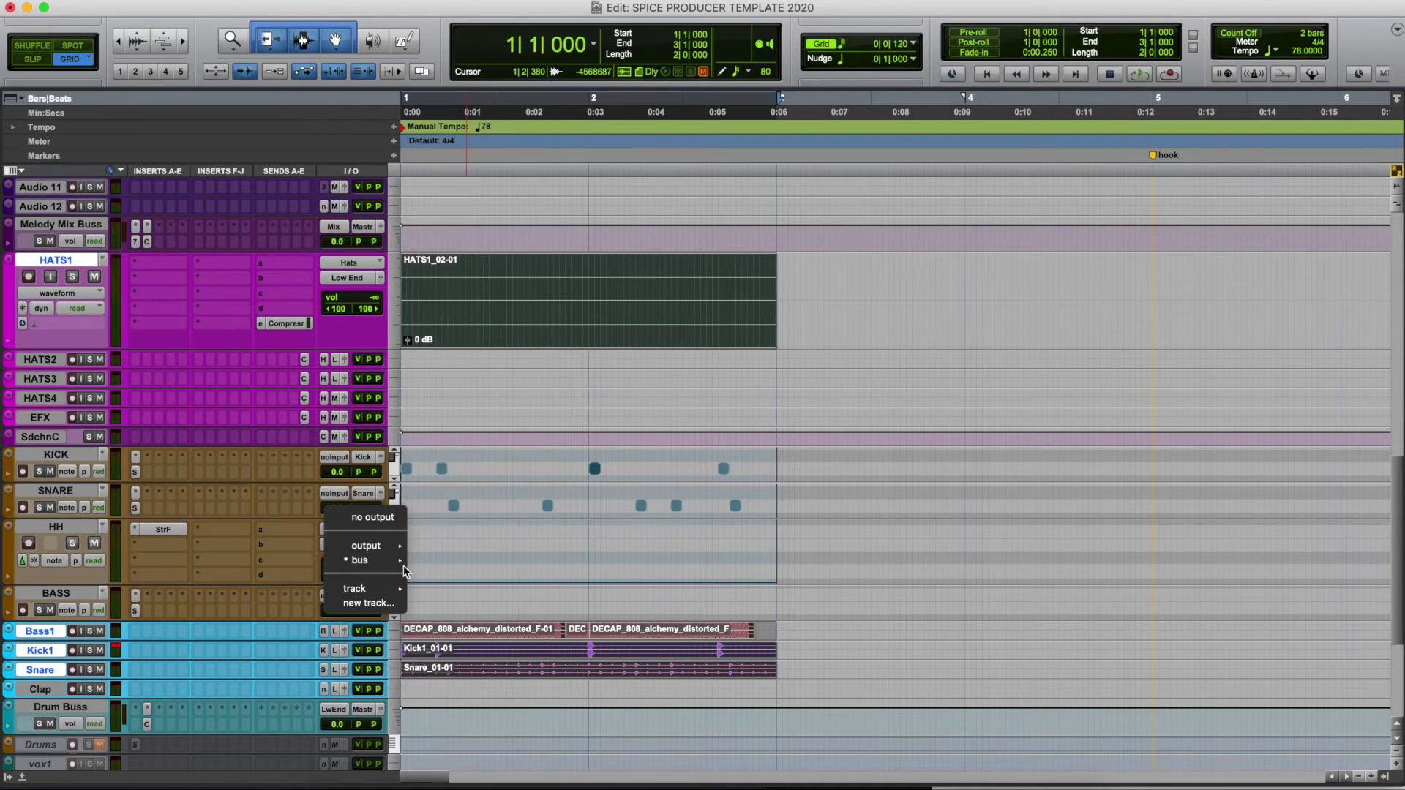
pyautogui.moveTo(366, 560)
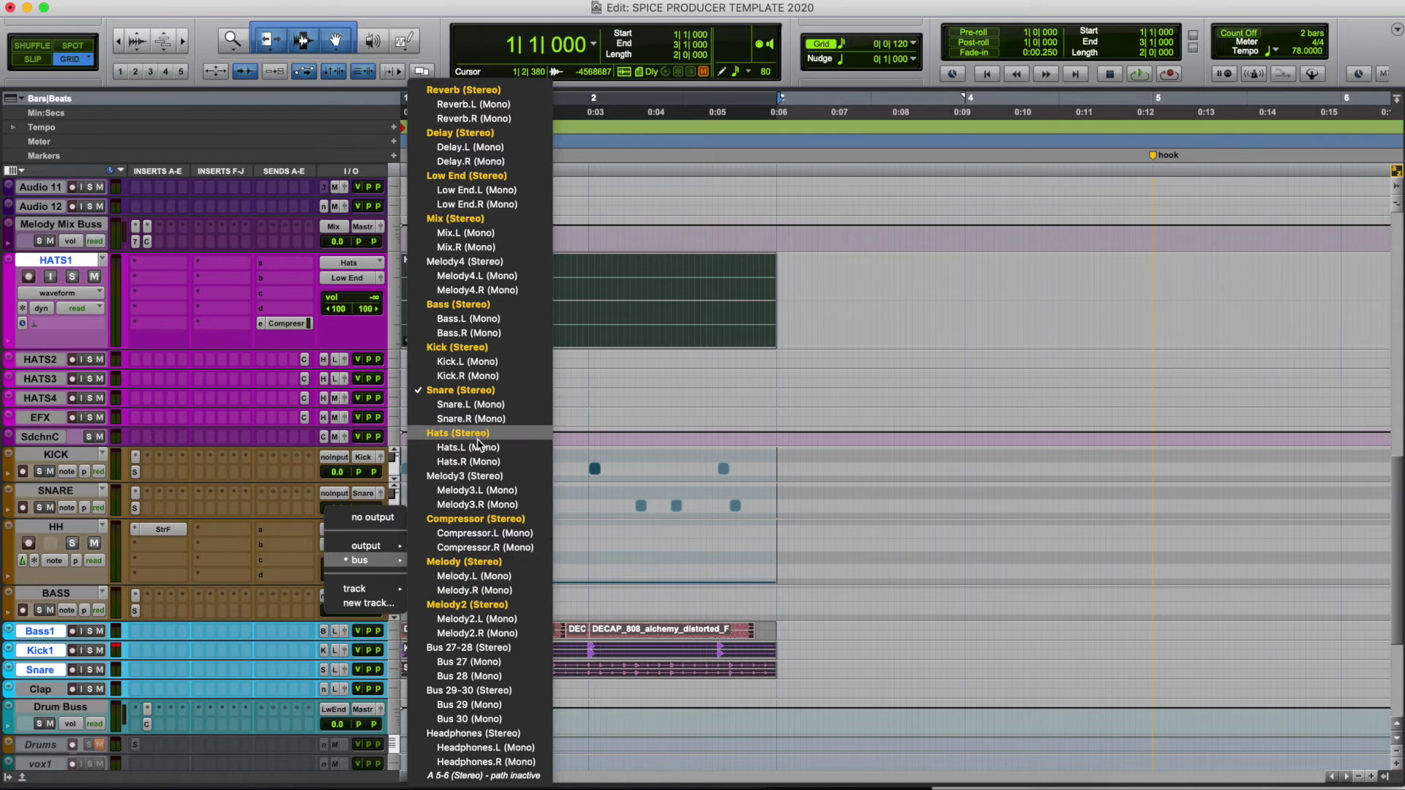
pyautogui.click(458, 432)
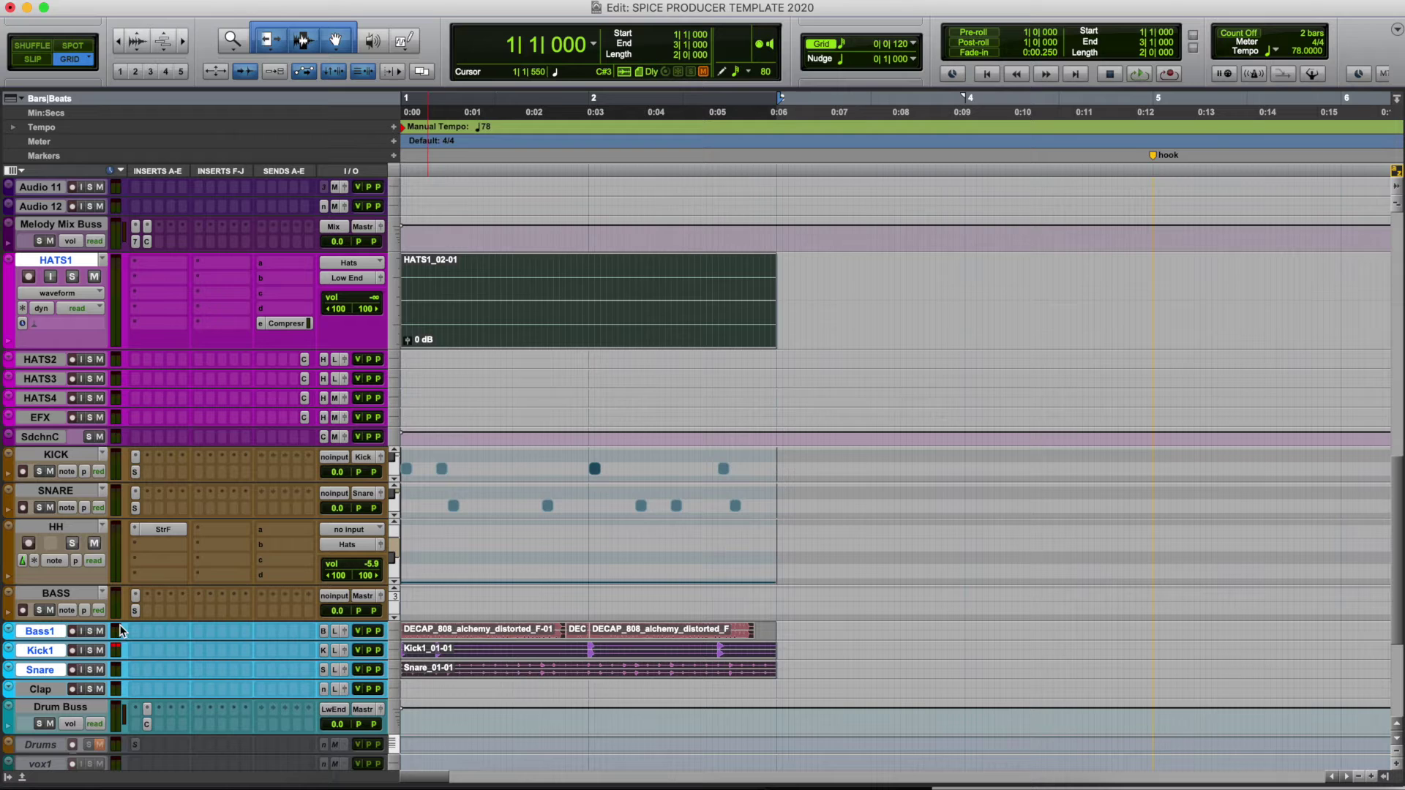
# Record-arm Snare and HATS1 and record both again over the two-bar selection.
pyautogui.click(72, 670)
pyautogui.click(29, 277)
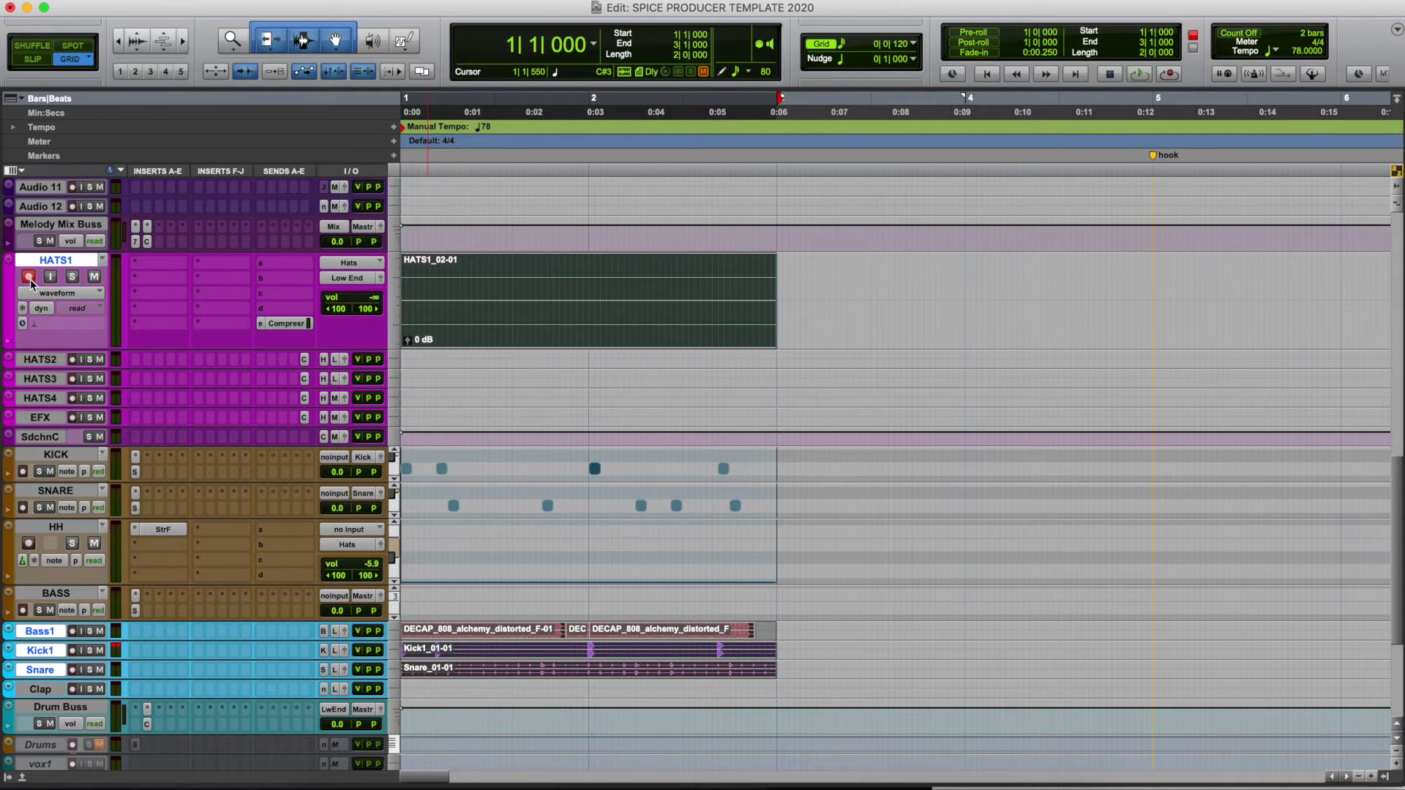
pyautogui.click(1168, 74)
pyautogui.click(1139, 74)
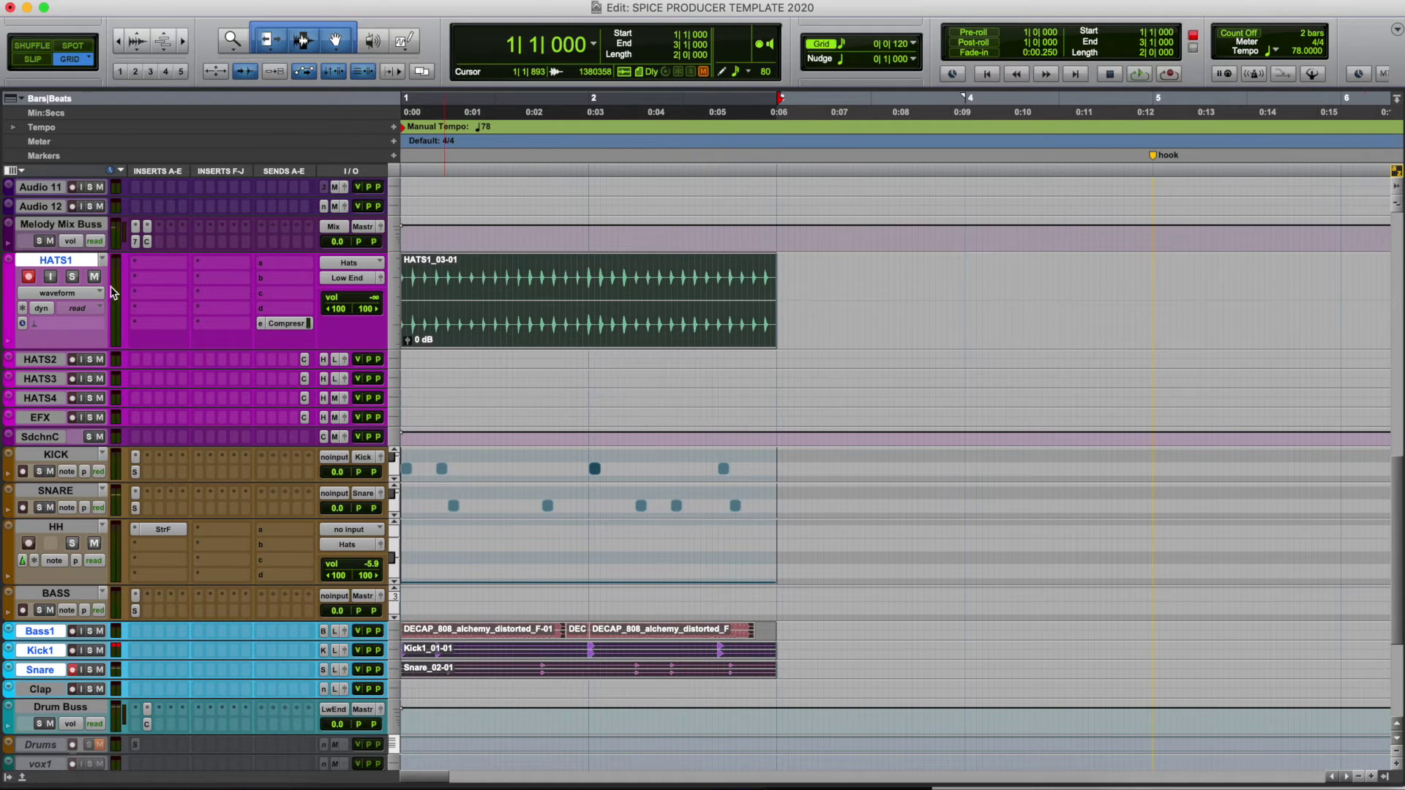
# Disarm the Snare and HATS1 tracks and reduce HATS1 to a minimal track height.
pyautogui.click(73, 669)
pyautogui.click(29, 277)
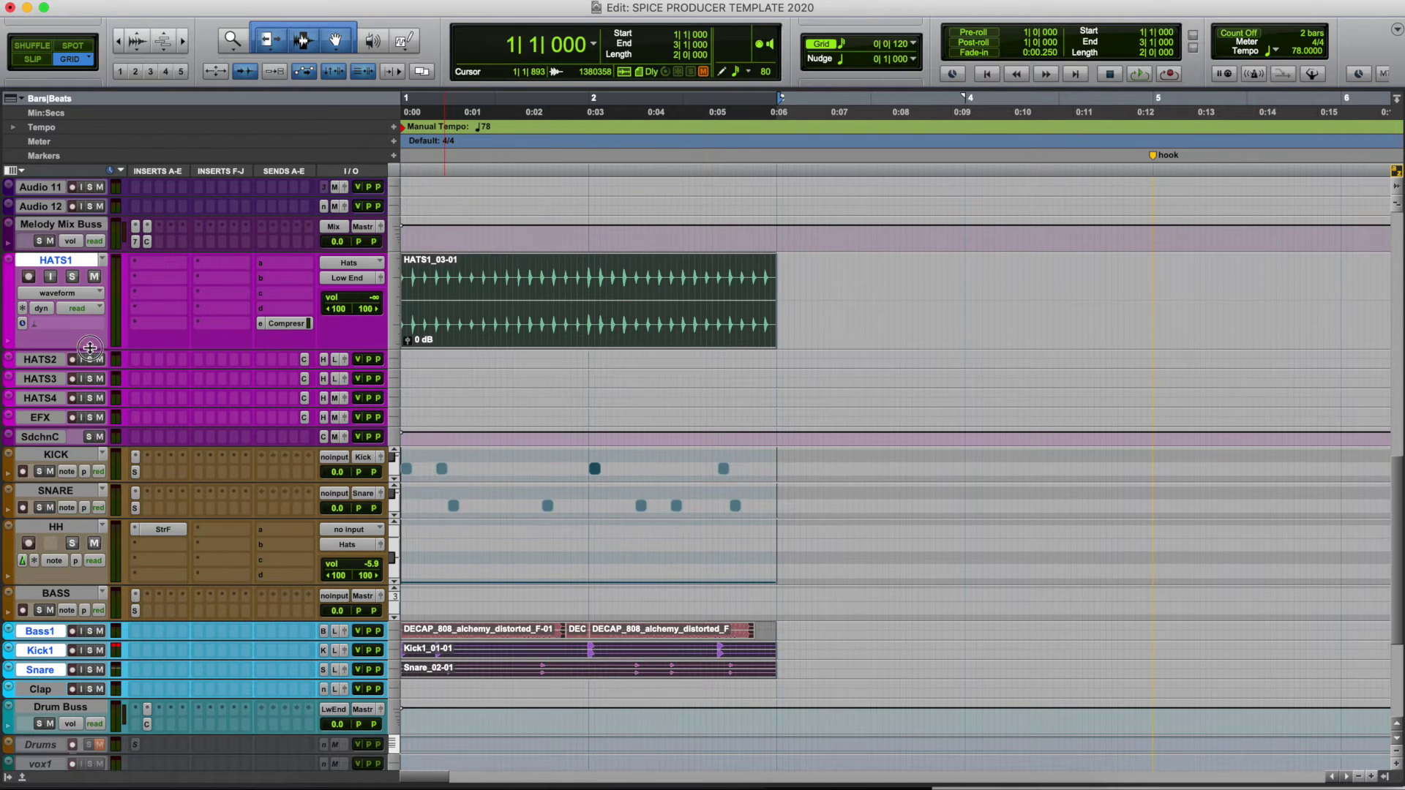
pyautogui.moveTo(90, 348); pyautogui.dragTo(100, 231)
# Hide the KICK, SNARE, HH and BASS instrument tracks and make them inactive.
pyautogui.click(70, 372)
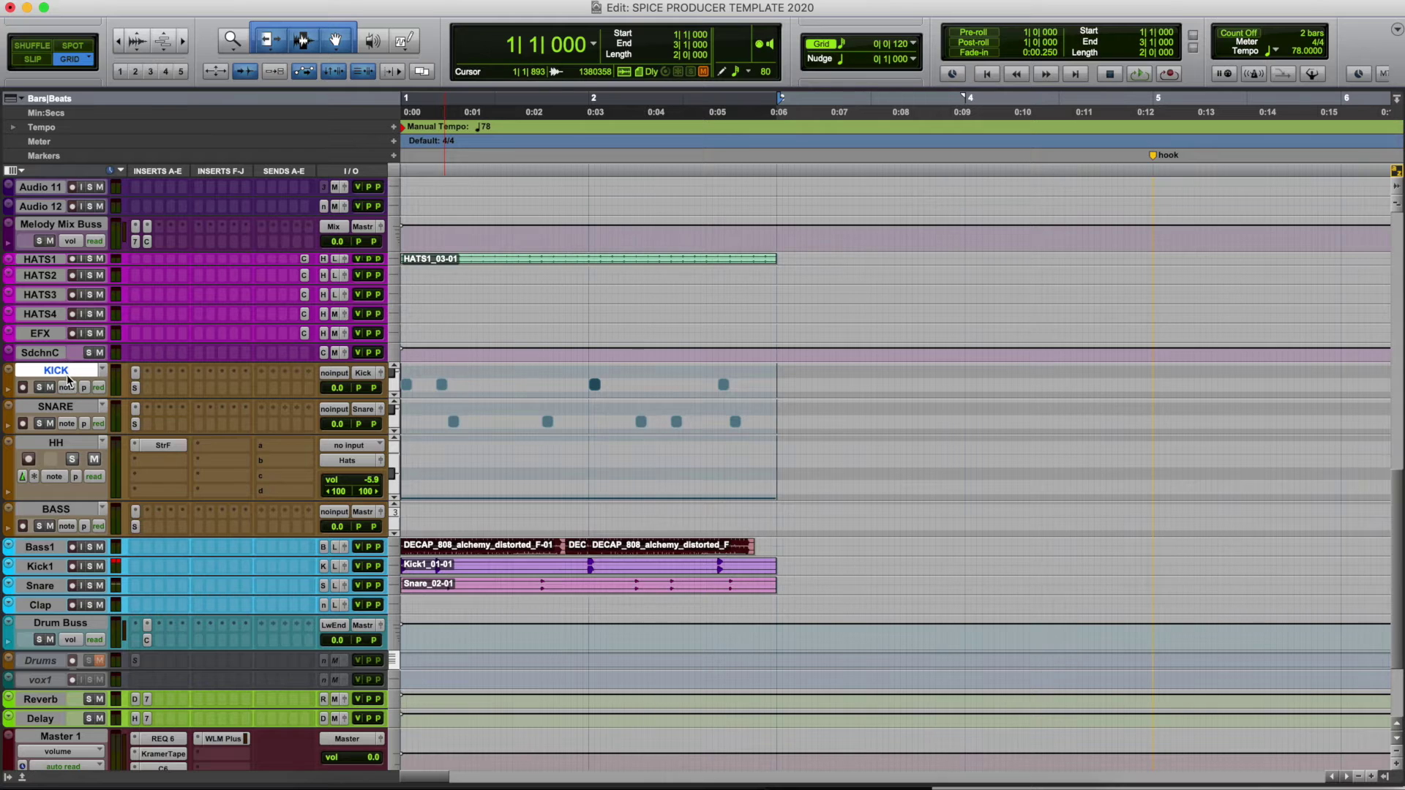
pyautogui.moveTo(66, 405); pyautogui.dragTo(69, 512)
pyautogui.rightClick(69, 513)
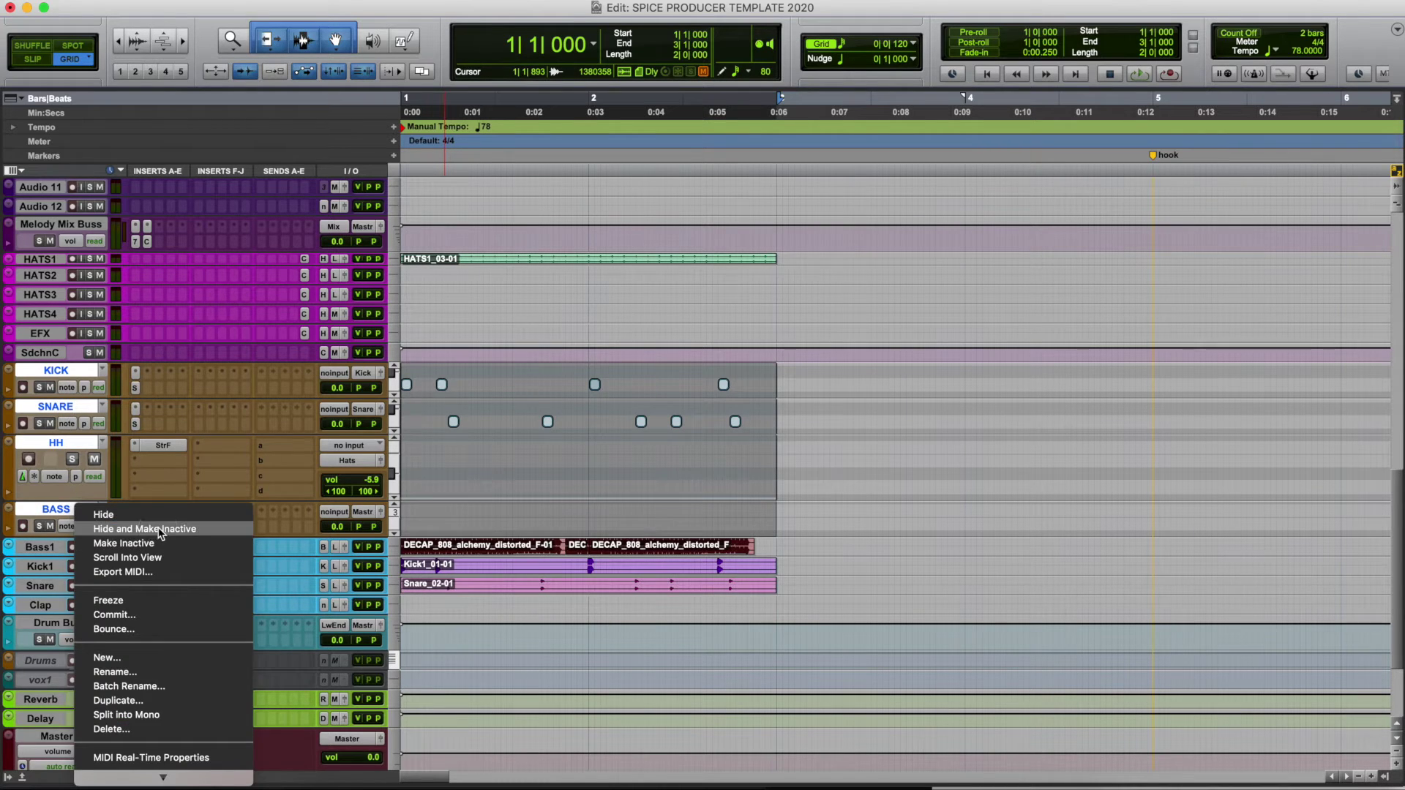
pyautogui.click(117, 529)
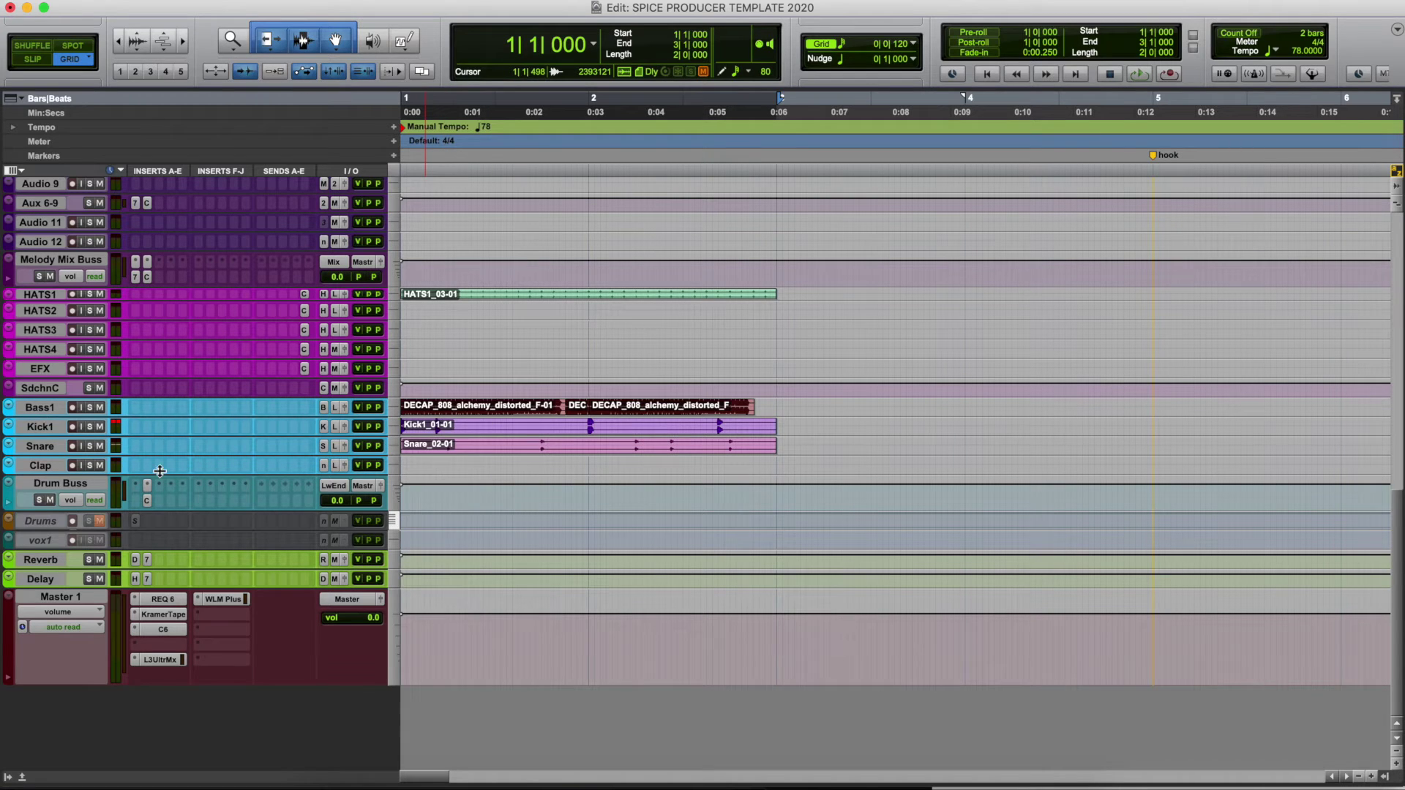
# Increase the Drum Buss track's height to show its inserts, sends and routing.
pyautogui.click(77, 486)
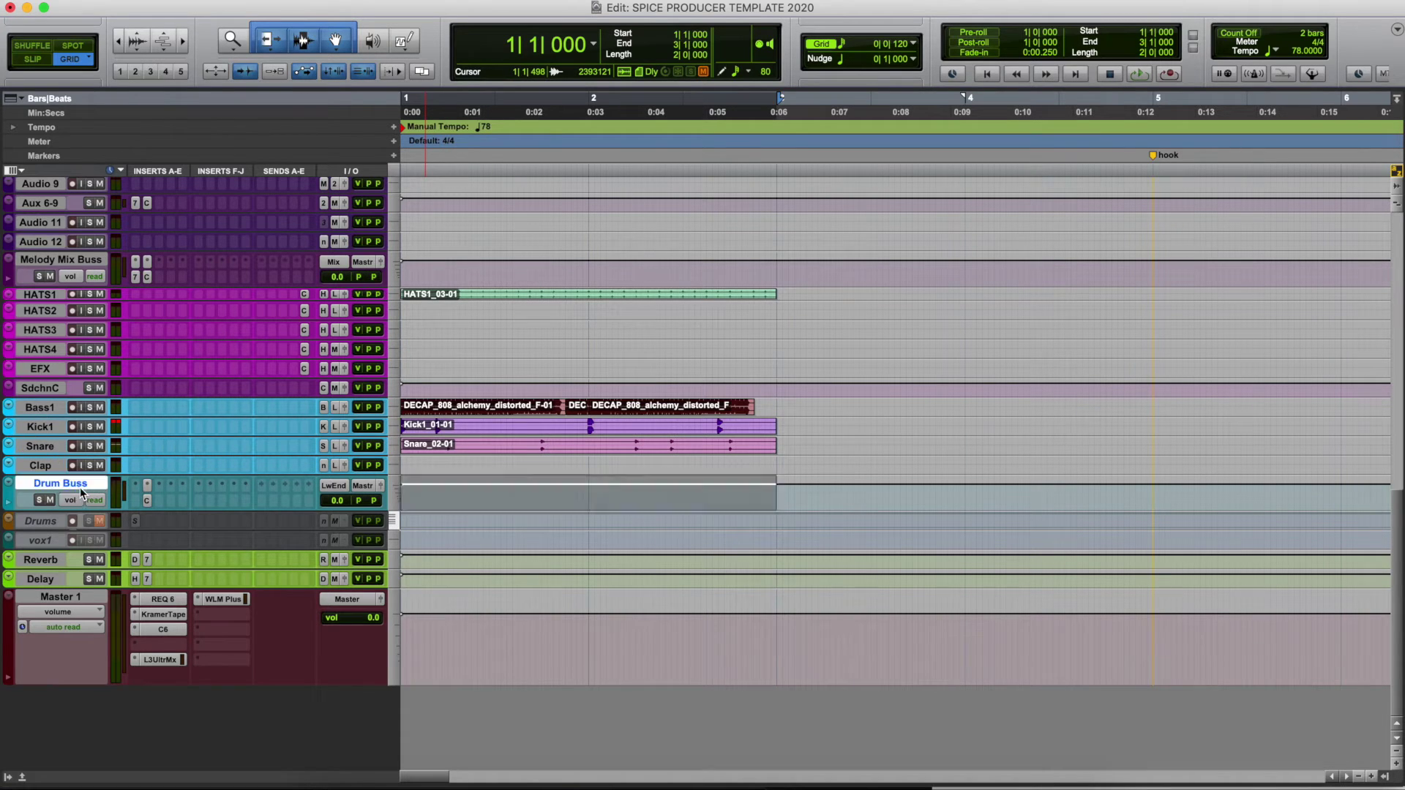
pyautogui.moveTo(79, 509); pyautogui.dragTo(81, 587)
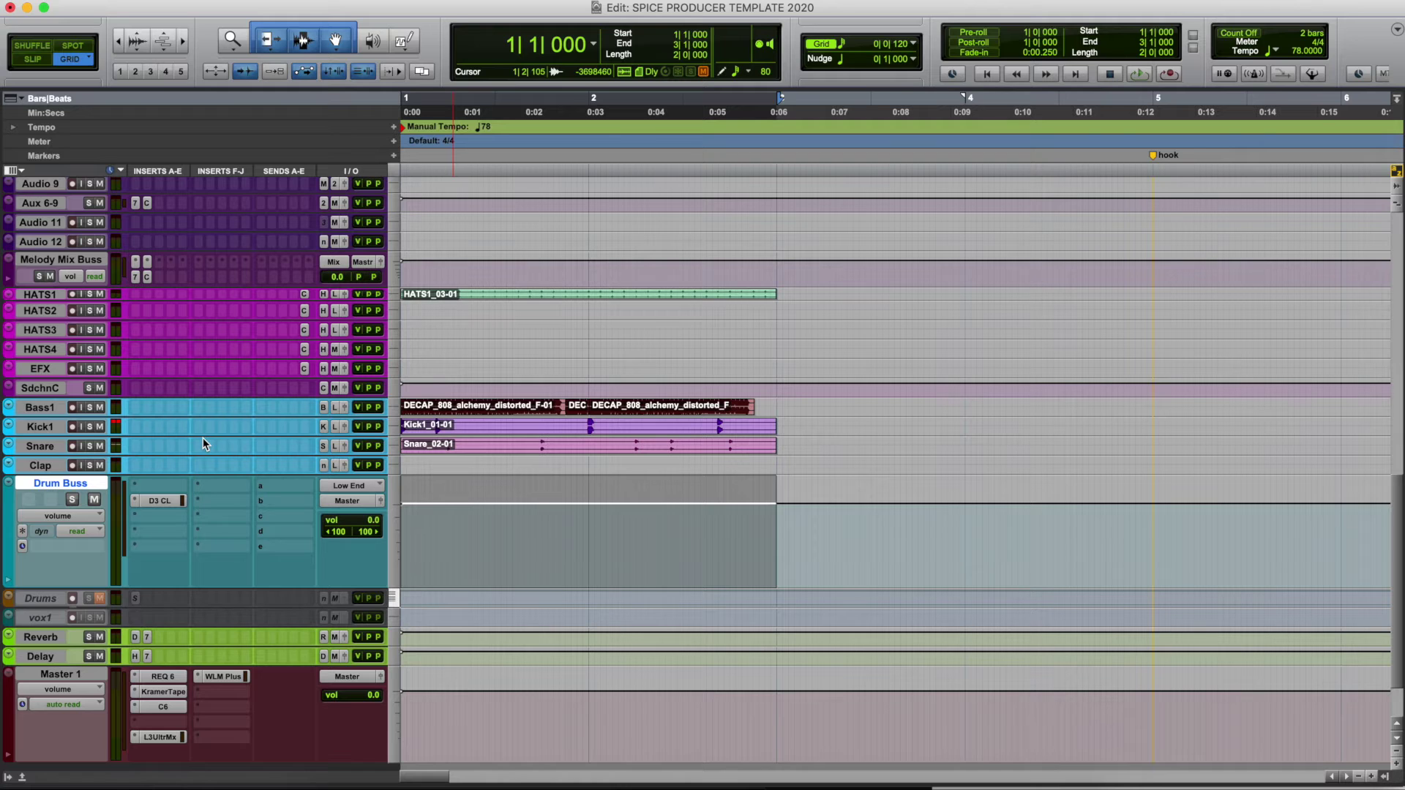
pyautogui.click(135, 430)
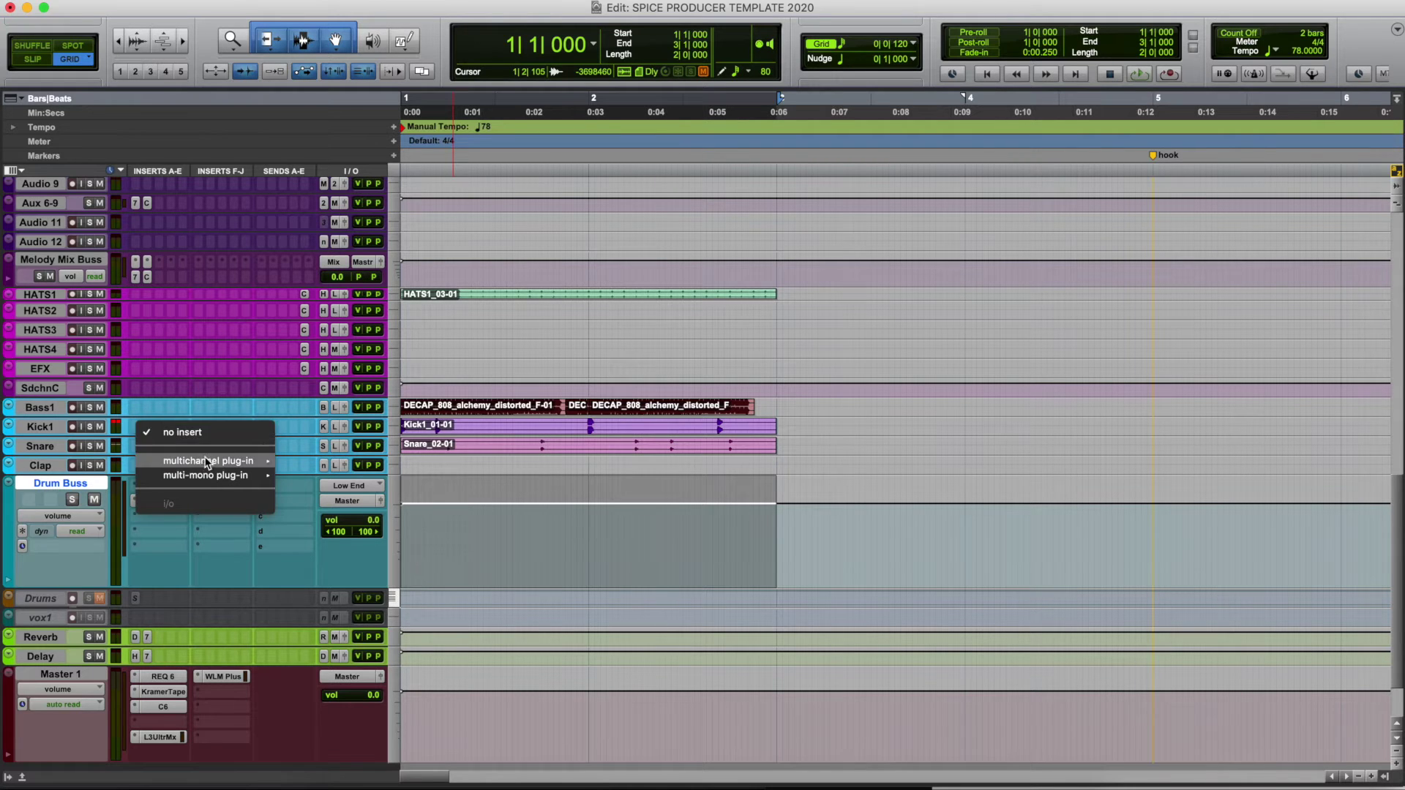
pyautogui.click(273, 417)
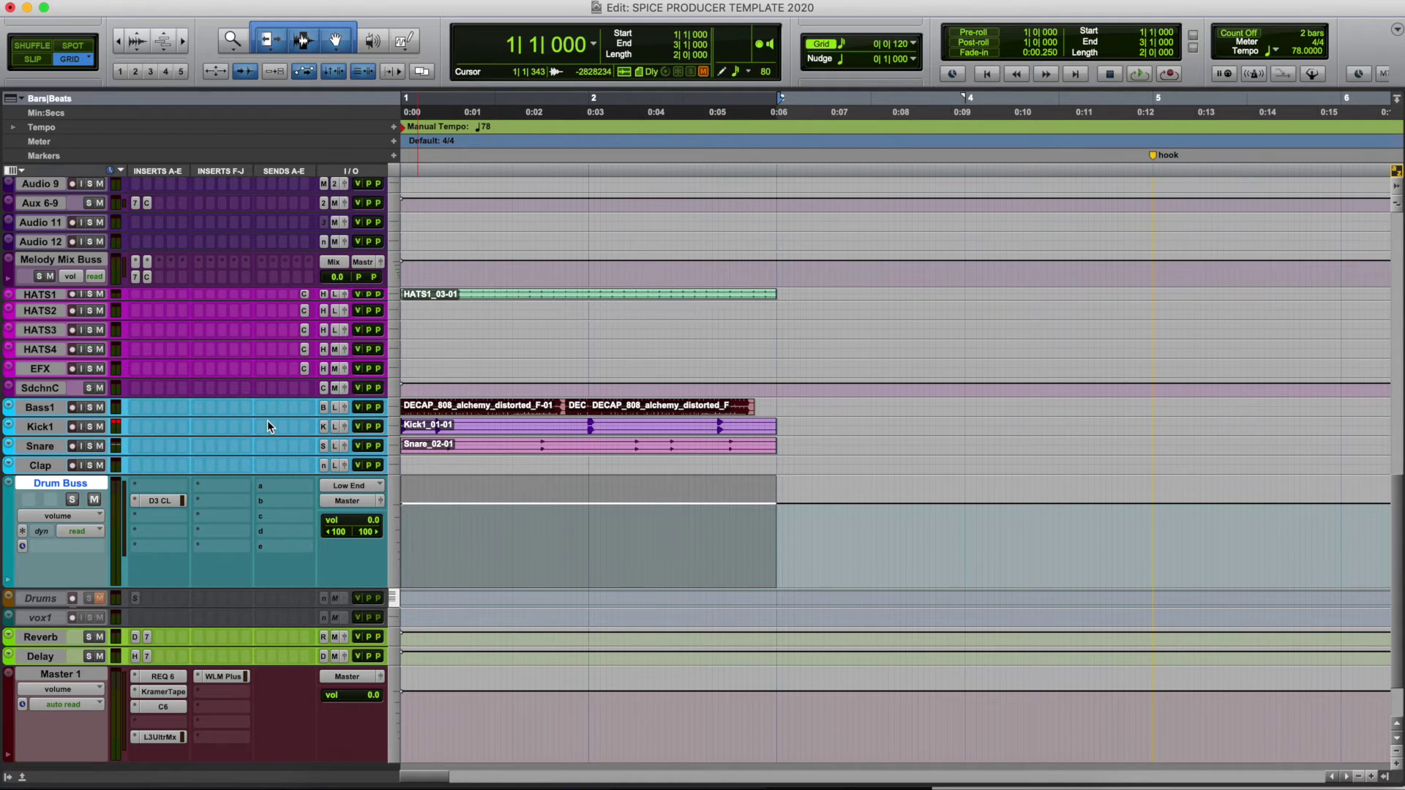
pyautogui.click(500, 455)
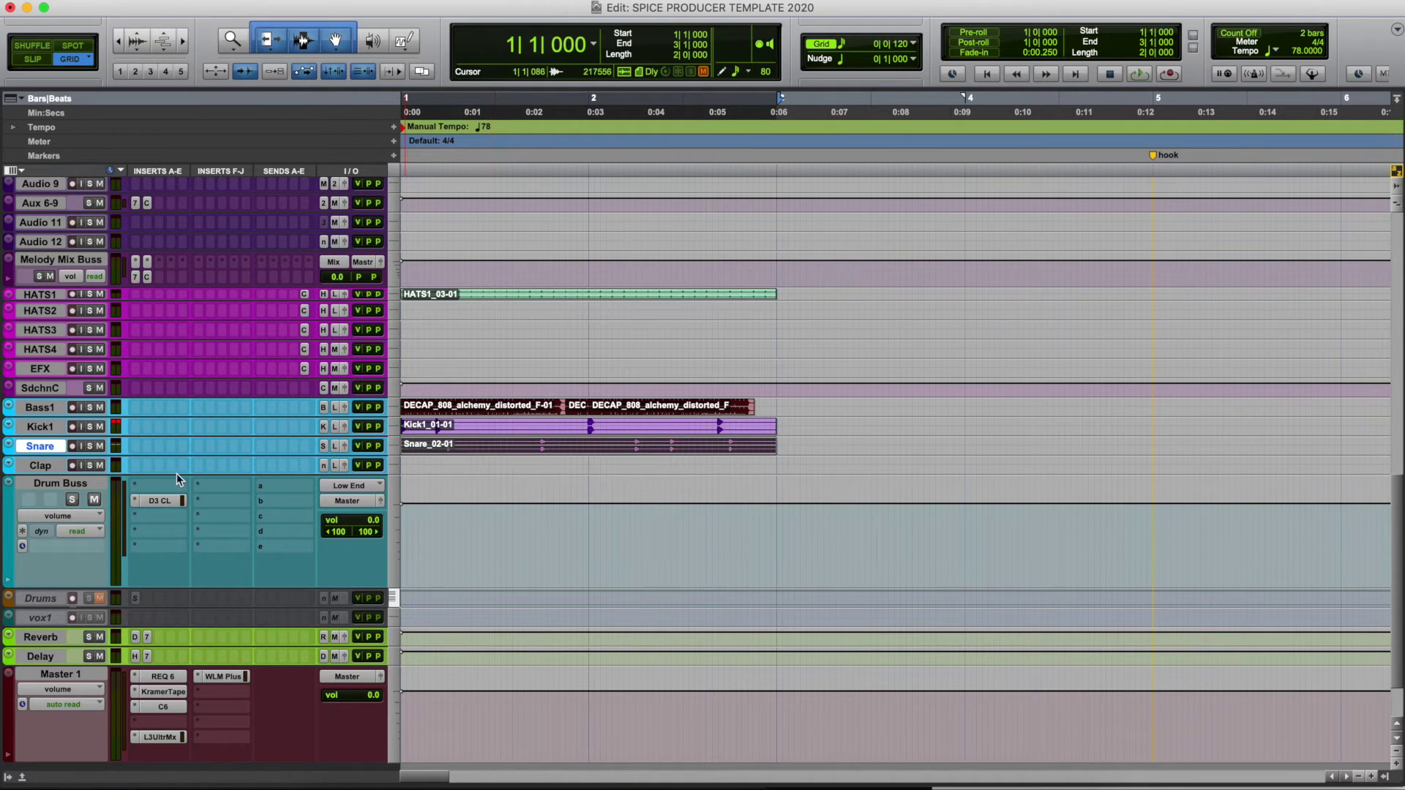
# Open the Compressor/Limiter on the Drum Buss and play the loop to check its input level and gain reduction.
pyautogui.click(89, 484)
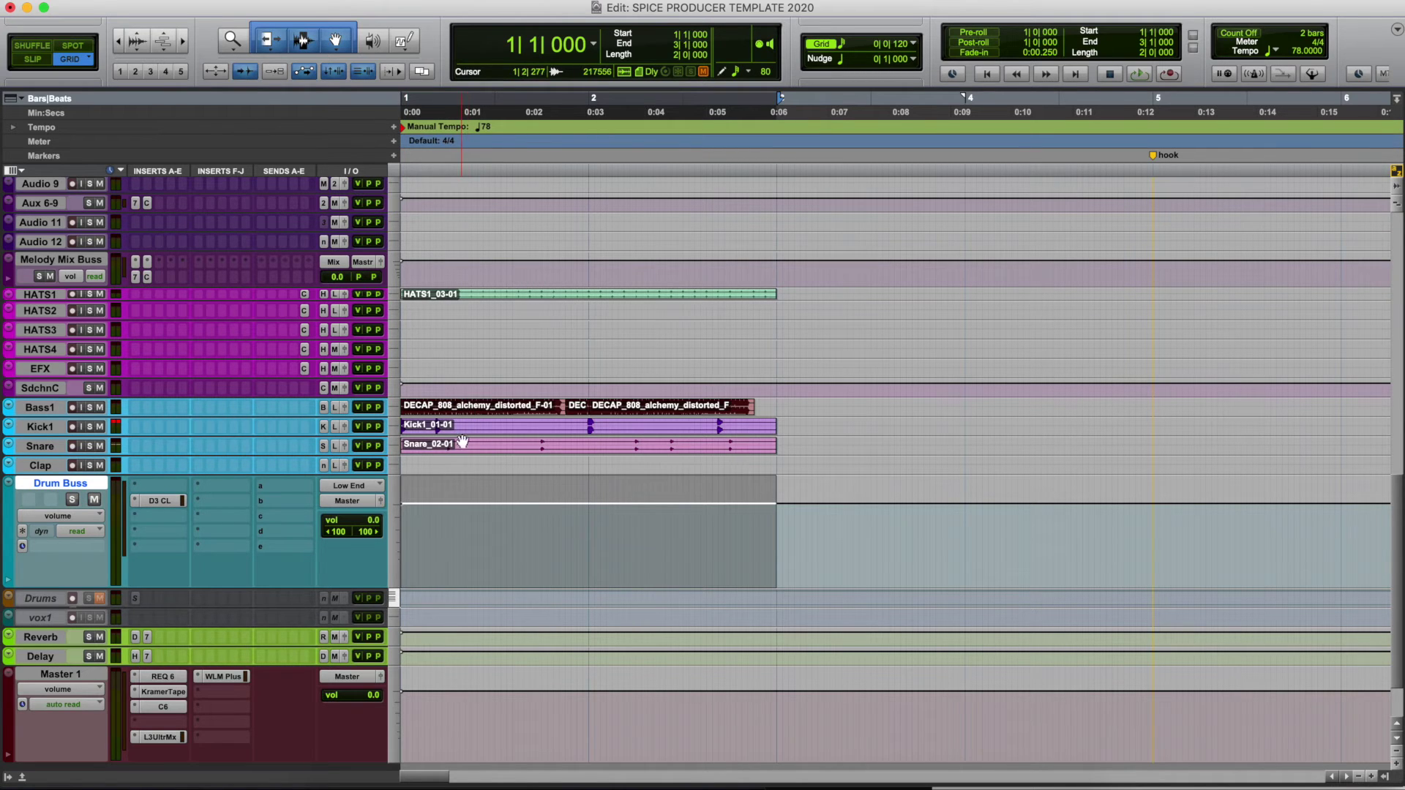
pyautogui.press('space')
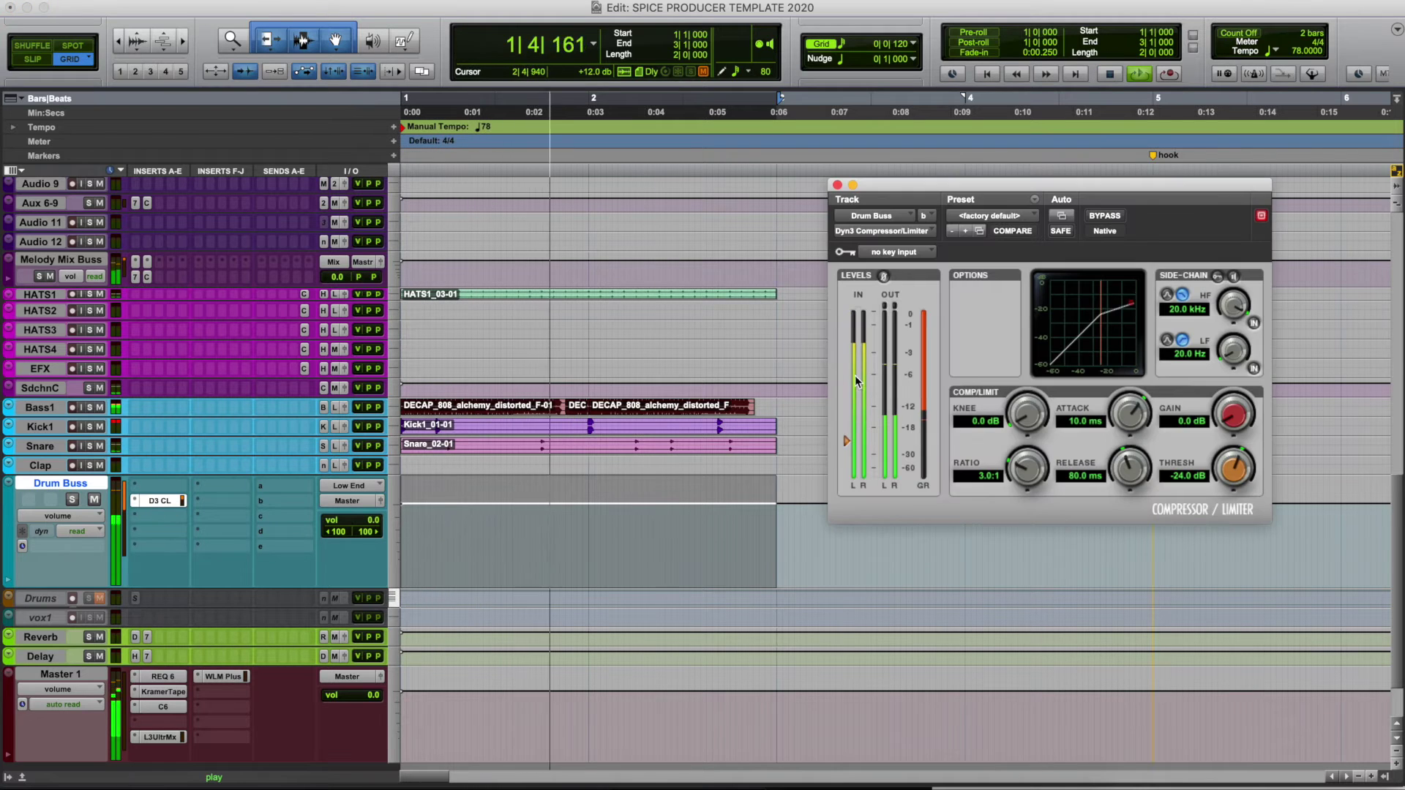
pyautogui.press('space')
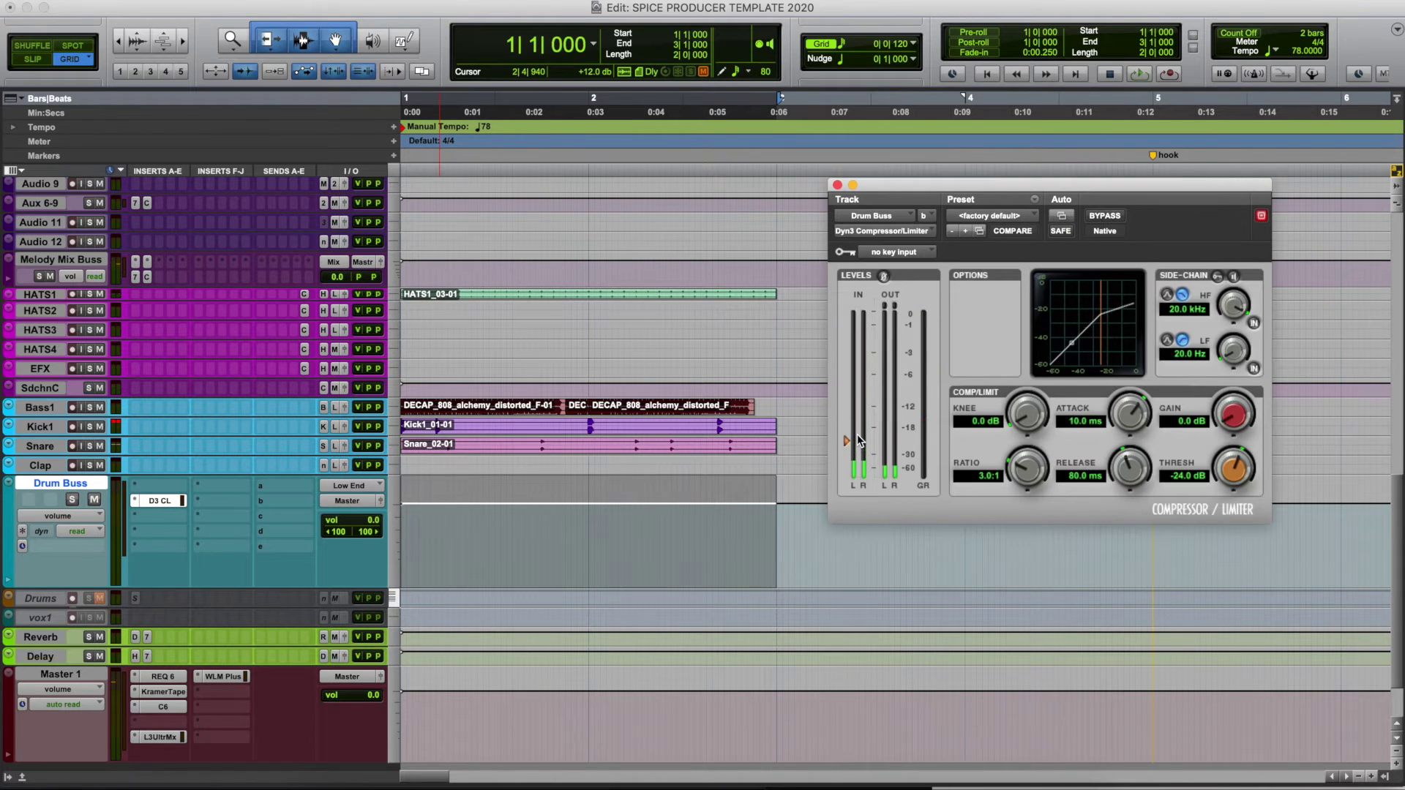
pyautogui.press('space')
pyautogui.press('space')
# Lower the Bass1 track's volume slightly during playback and recheck the level going into the Drum Buss compressor.
pyautogui.press('space')
pyautogui.moveTo(363, 411); pyautogui.dragTo(363, 414)
pyautogui.press('space')
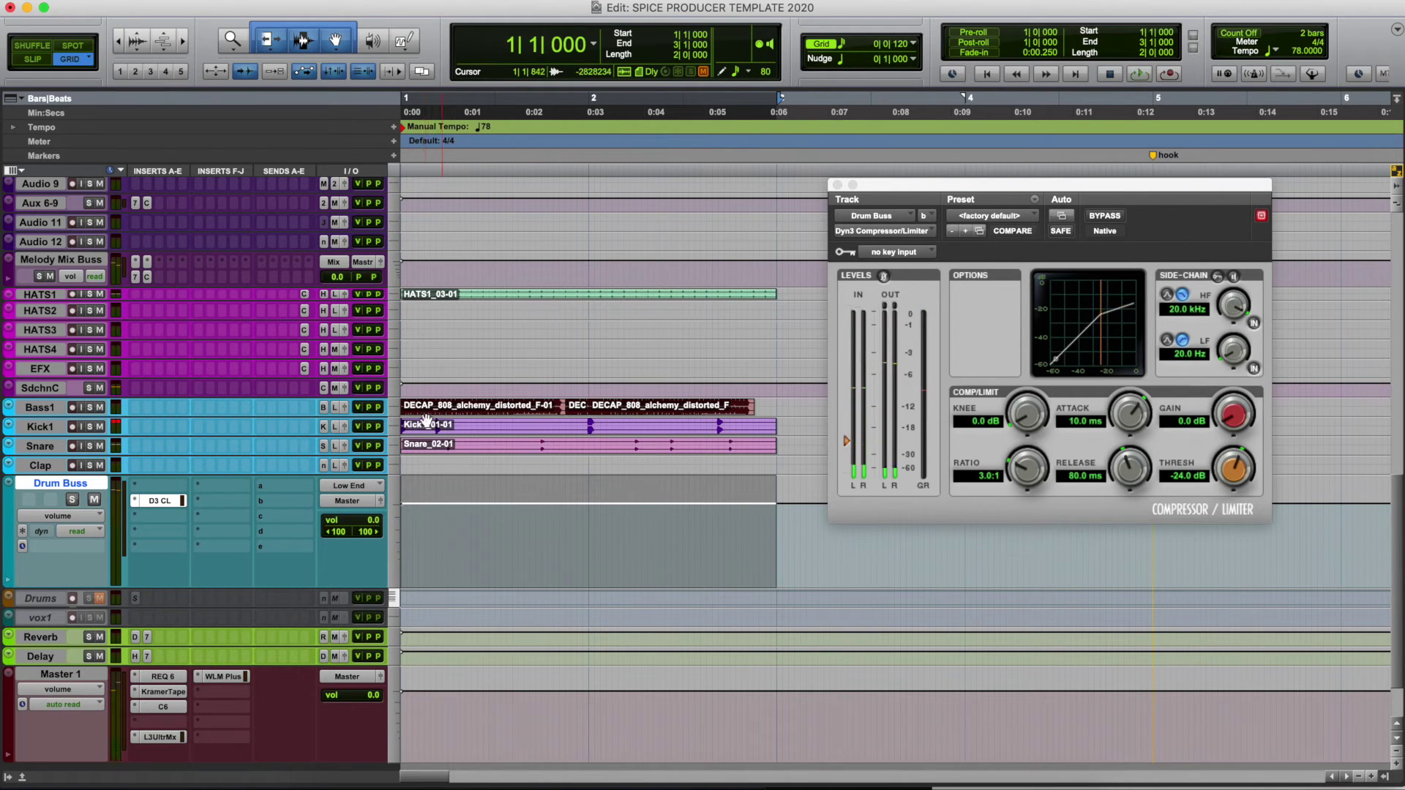
pyautogui.press('space')
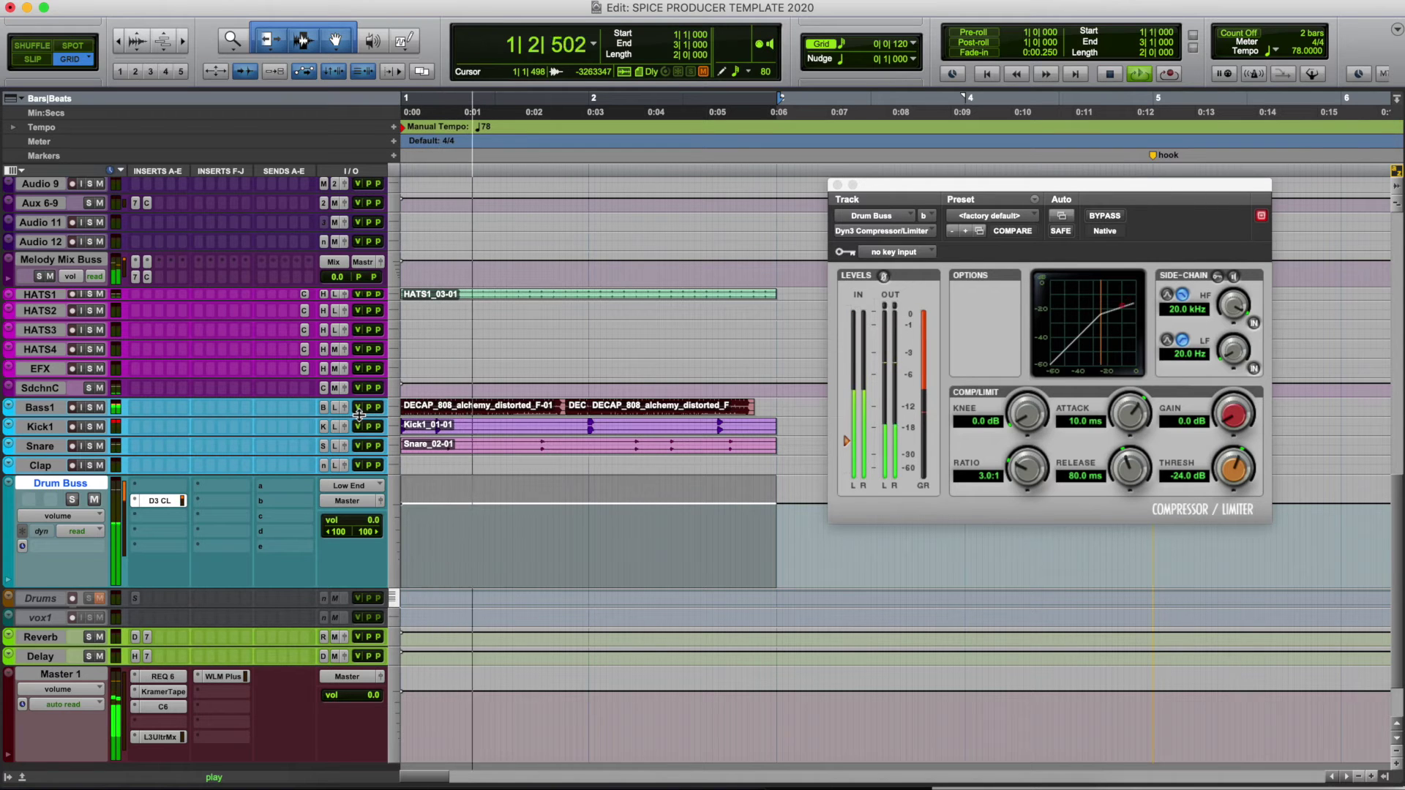
pyautogui.press('space')
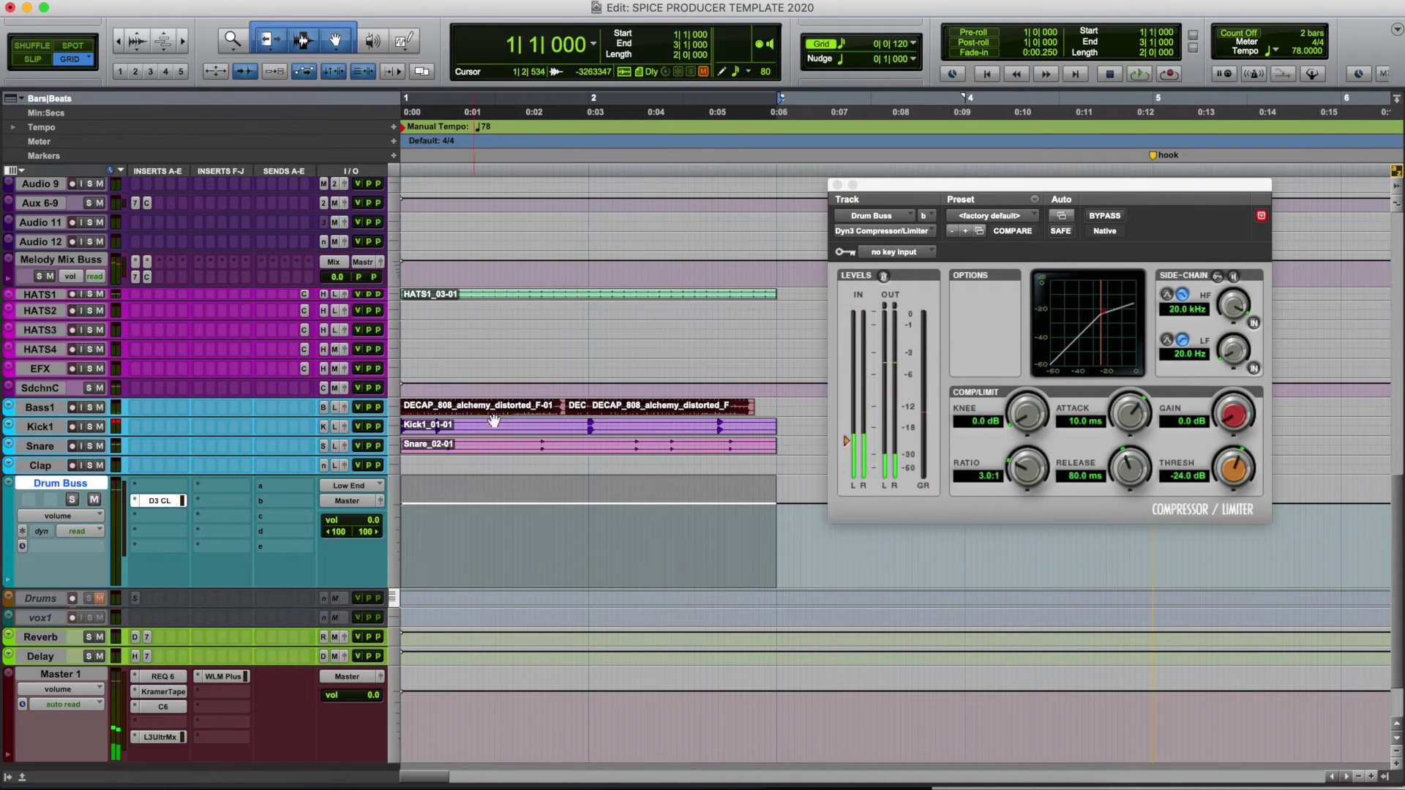
# While the loop plays, set the Drum Buss compressor's threshold to -15 dB and its gain to 1 dB.
pyautogui.press('space')
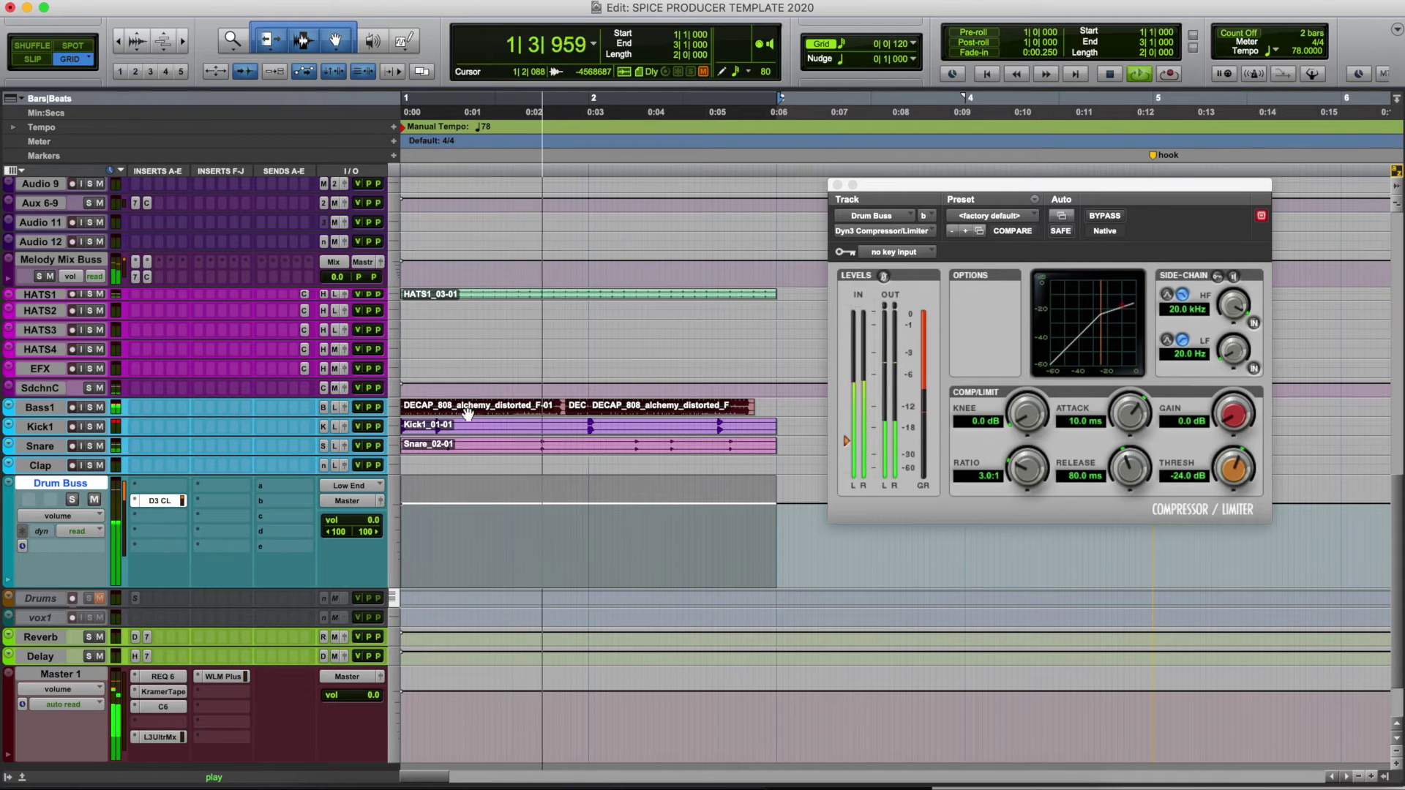
pyautogui.press('space')
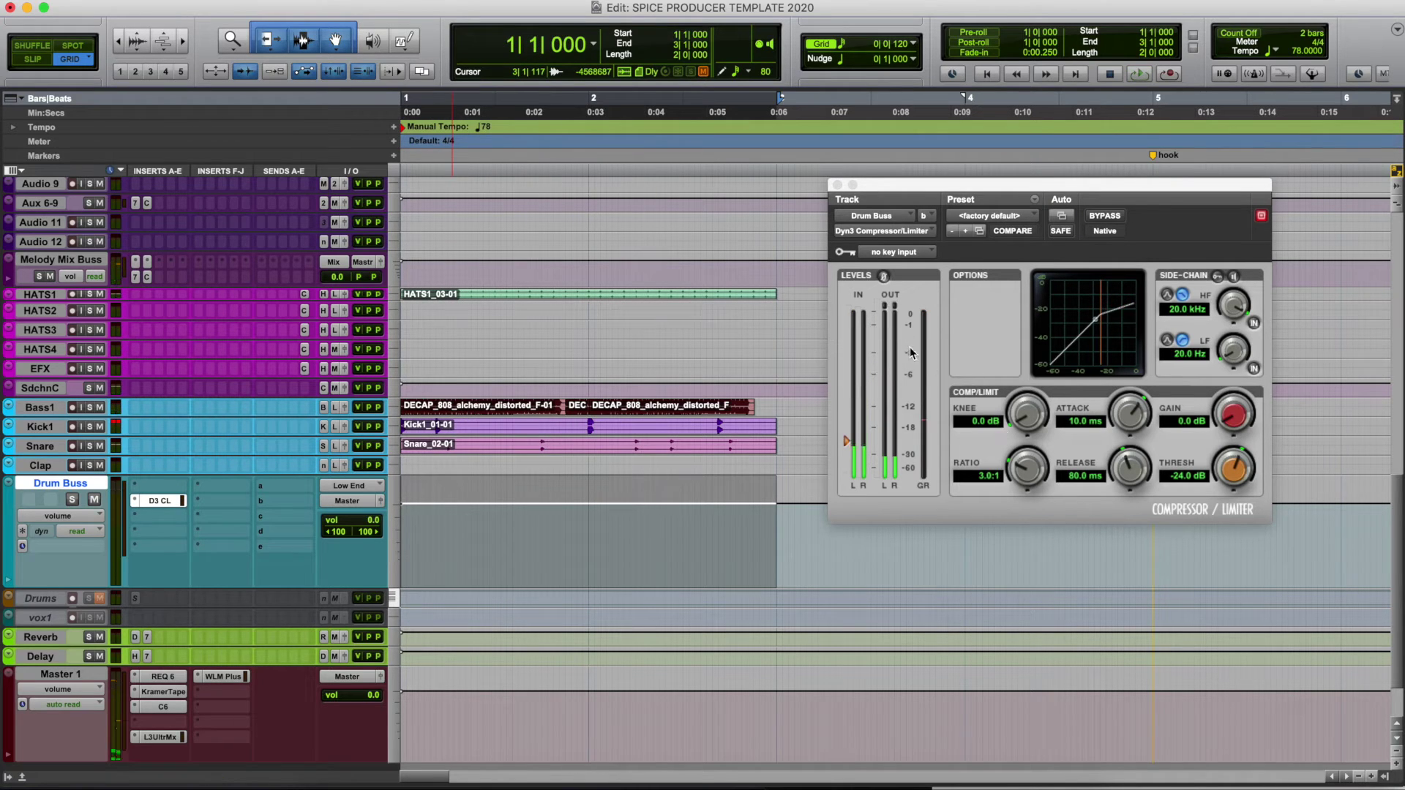
pyautogui.press('space')
pyautogui.press('space')
pyautogui.press('space')
pyautogui.moveTo(846, 441); pyautogui.dragTo(851, 418)
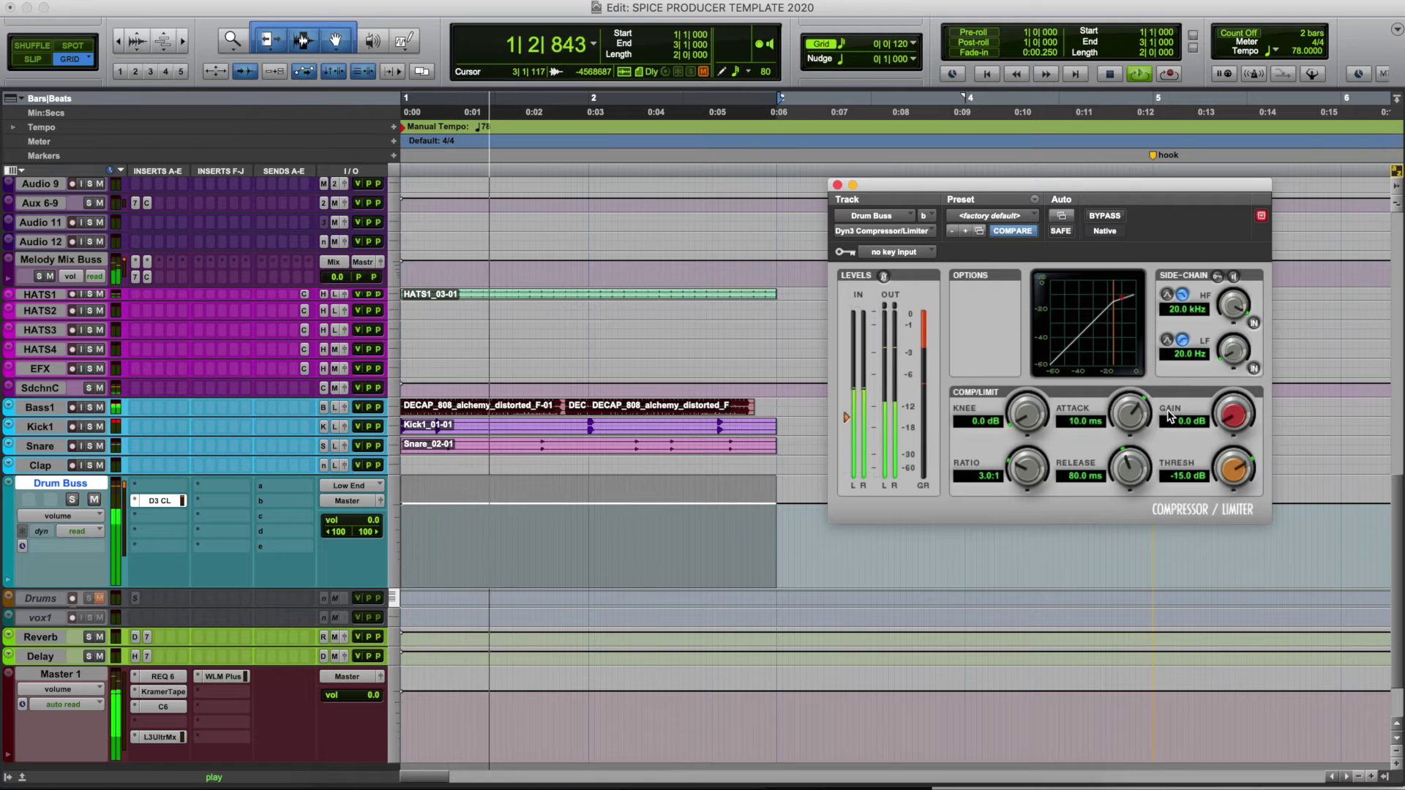
pyautogui.click(1201, 421)
pyautogui.write('1')
pyautogui.press('Return')
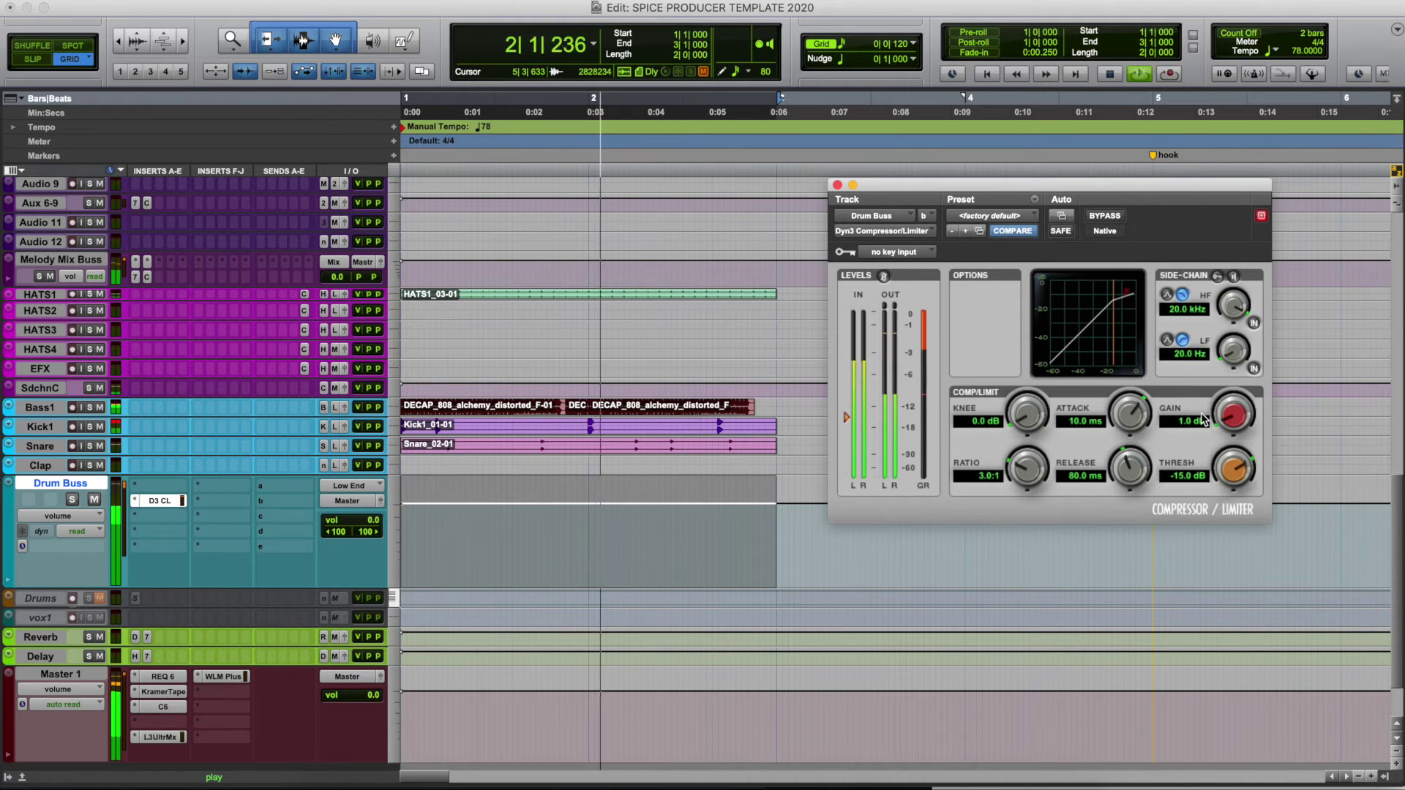
# Nudge the Bass1 track's volume slightly with the new compressor settings in place, and stop playback.
pyautogui.click(359, 410)
pyautogui.moveTo(358, 411); pyautogui.dragTo(360, 414)
pyautogui.press('space')
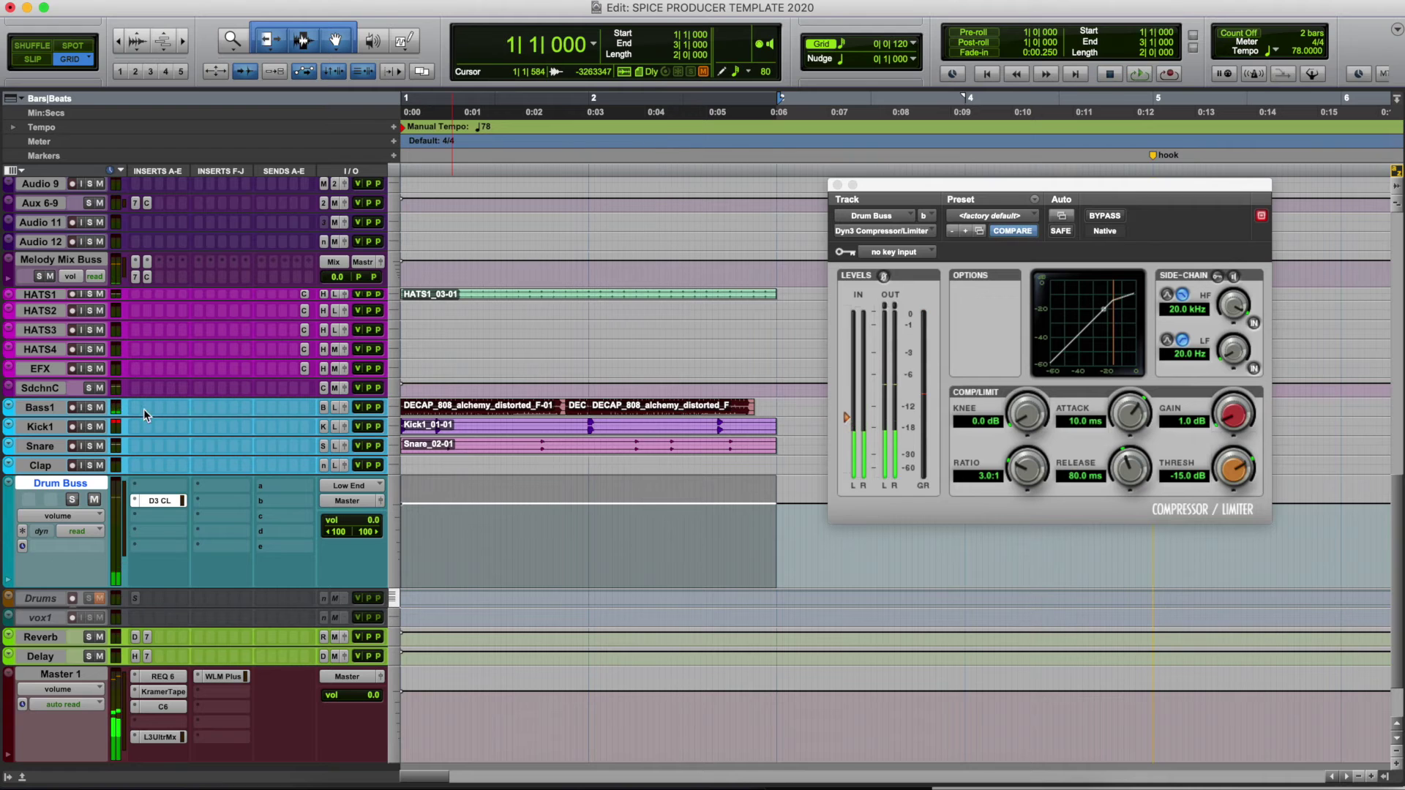
# Insert a stereo EQ3 7-Band on the first insert slot of the Bass1 track and play the loop.
pyautogui.click(139, 413)
pyautogui.moveTo(208, 441)
pyautogui.moveTo(329, 446)
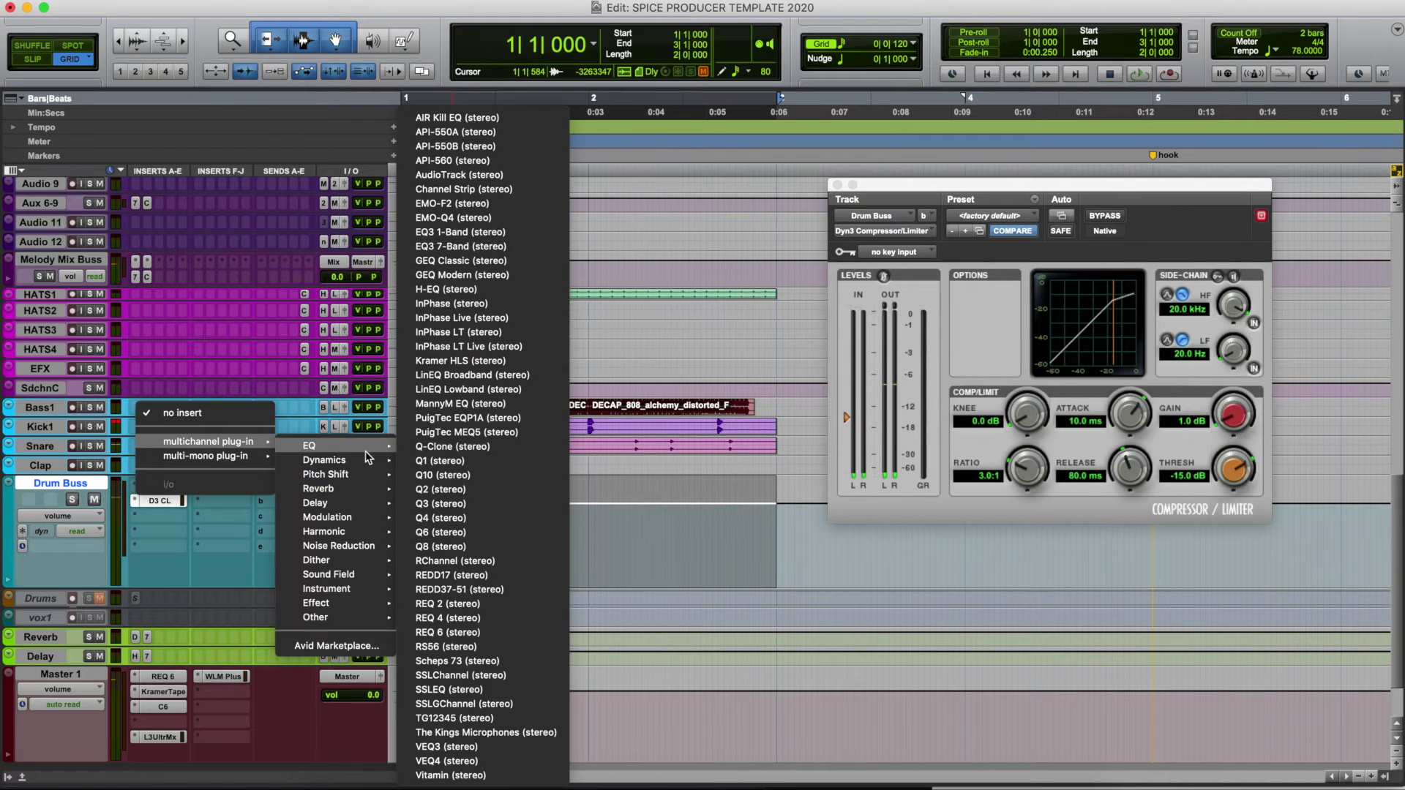
pyautogui.click(511, 245)
pyautogui.press('space')
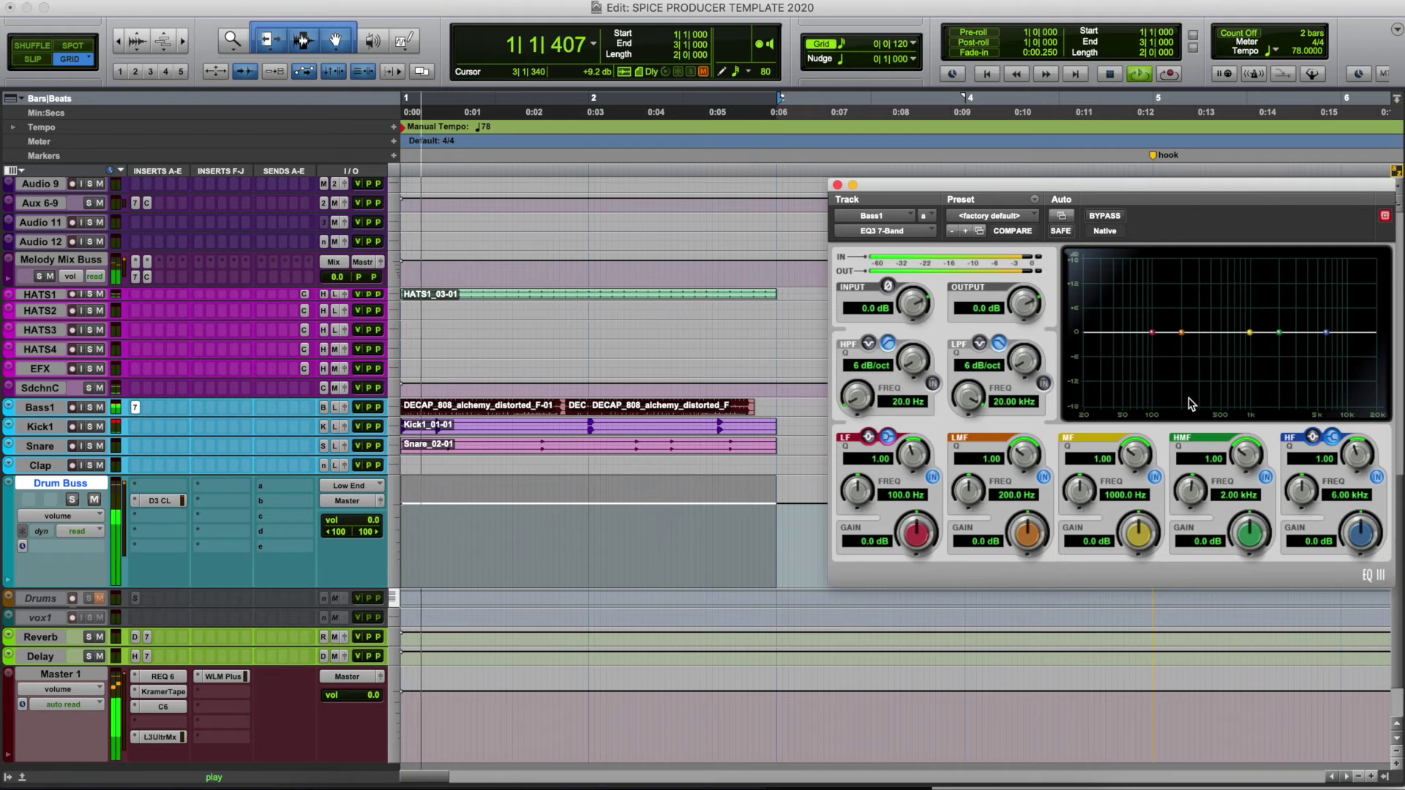
# Enable the Bass1 EQ's low-pass filter, set its frequency to 1.15 kHz during playback, and close the EQ.
pyautogui.click(1044, 383)
pyautogui.moveTo(972, 396); pyautogui.dragTo(972, 588)
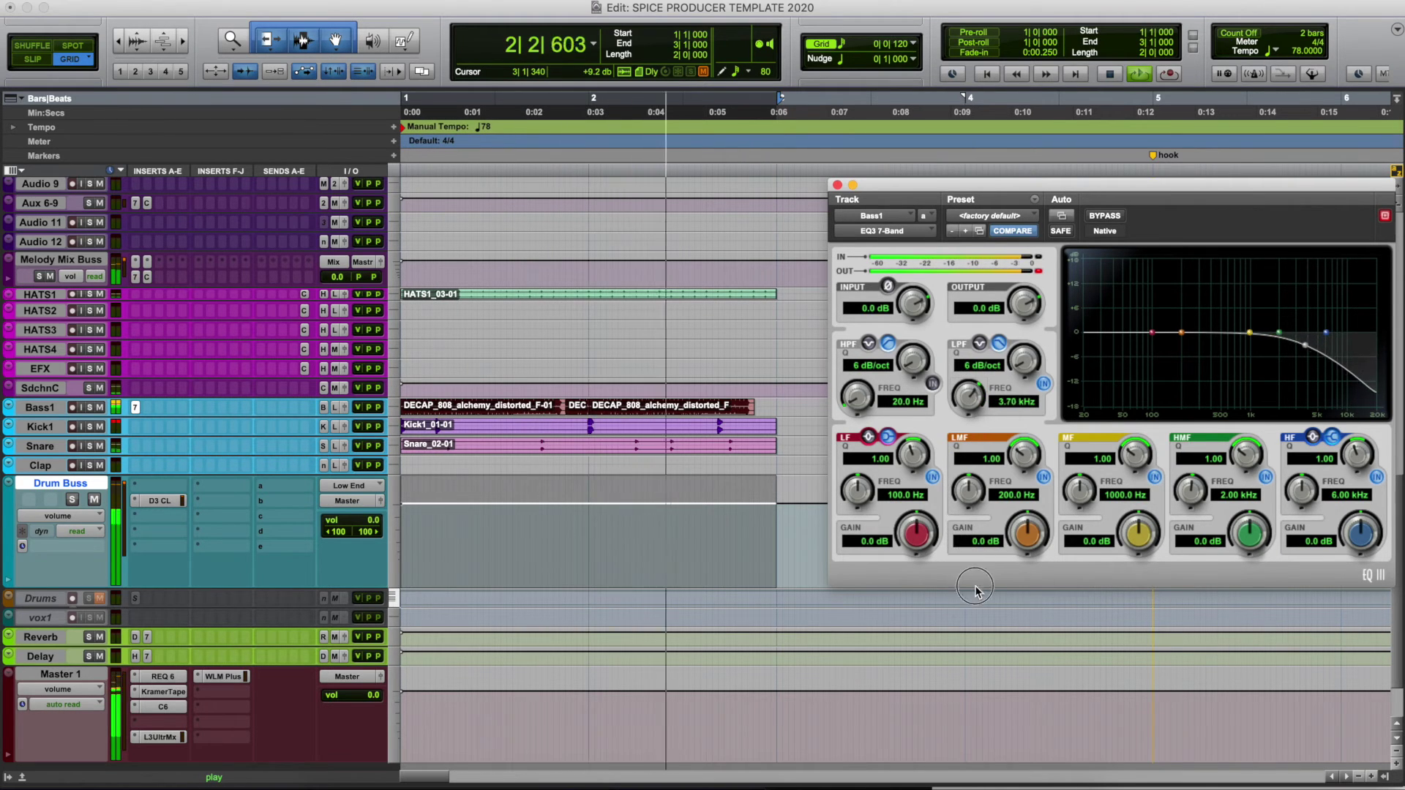
pyautogui.moveTo(969, 397); pyautogui.dragTo(968, 501)
pyautogui.press('space')
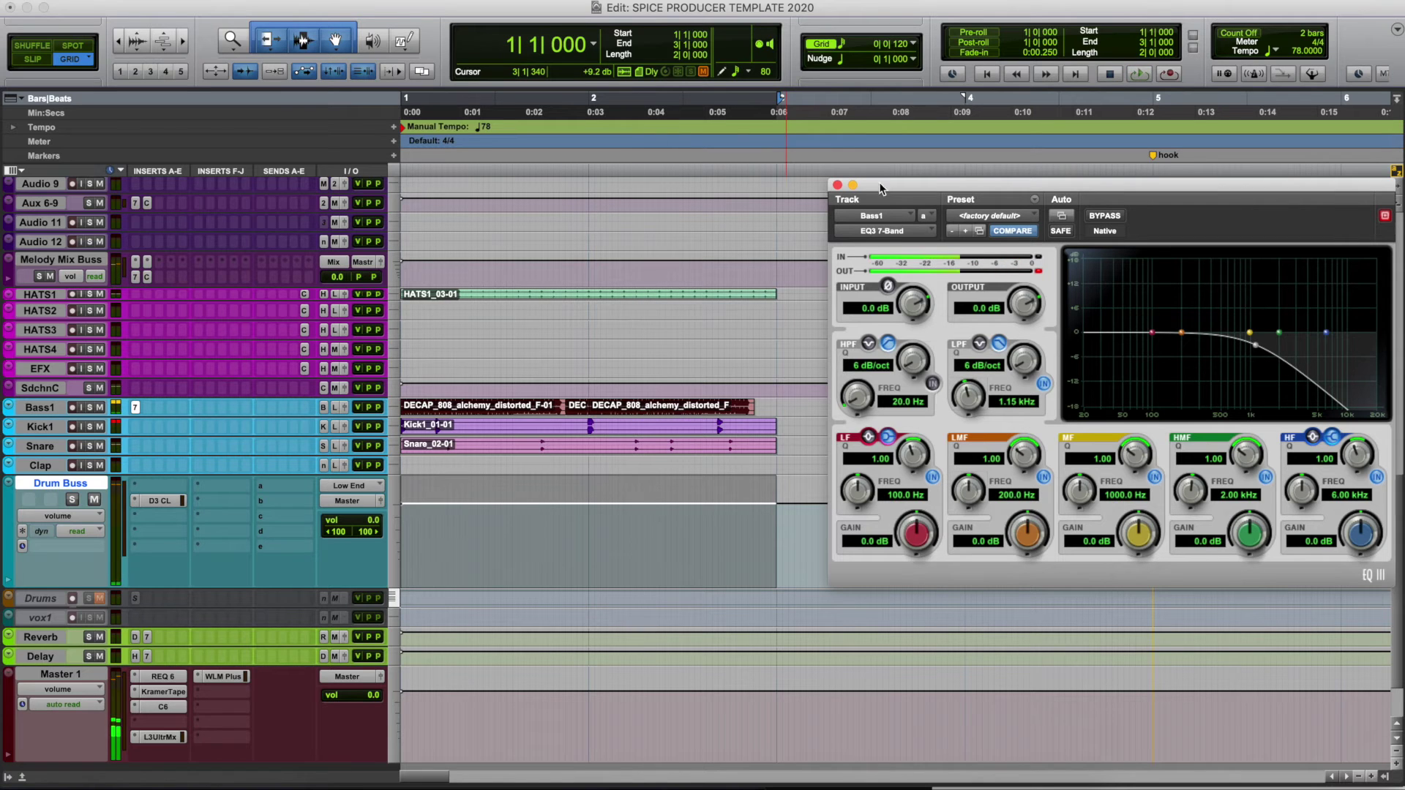
pyautogui.click(836, 185)
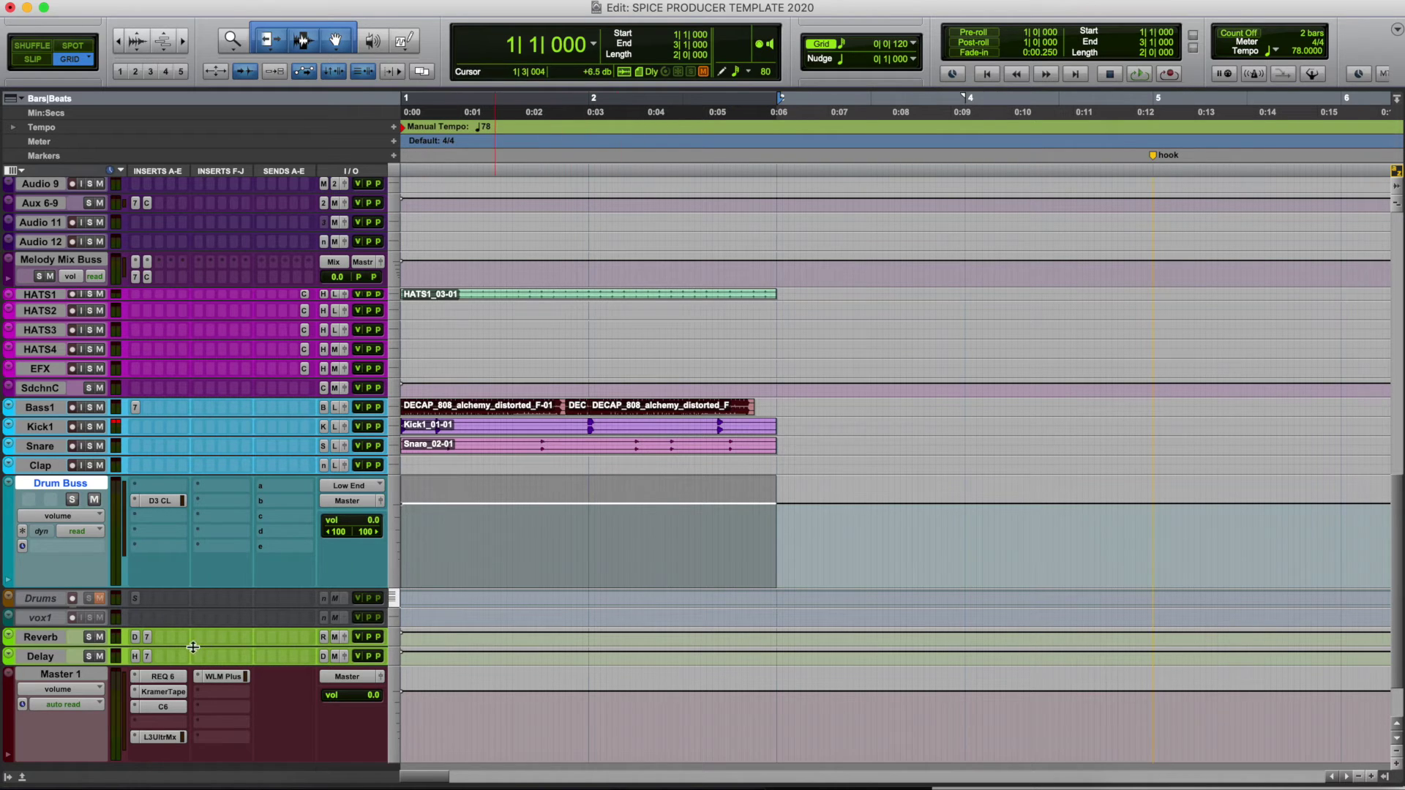
# Look at the C6 multiband compressor settings on the Master 1 track.
pyautogui.click(604, 455)
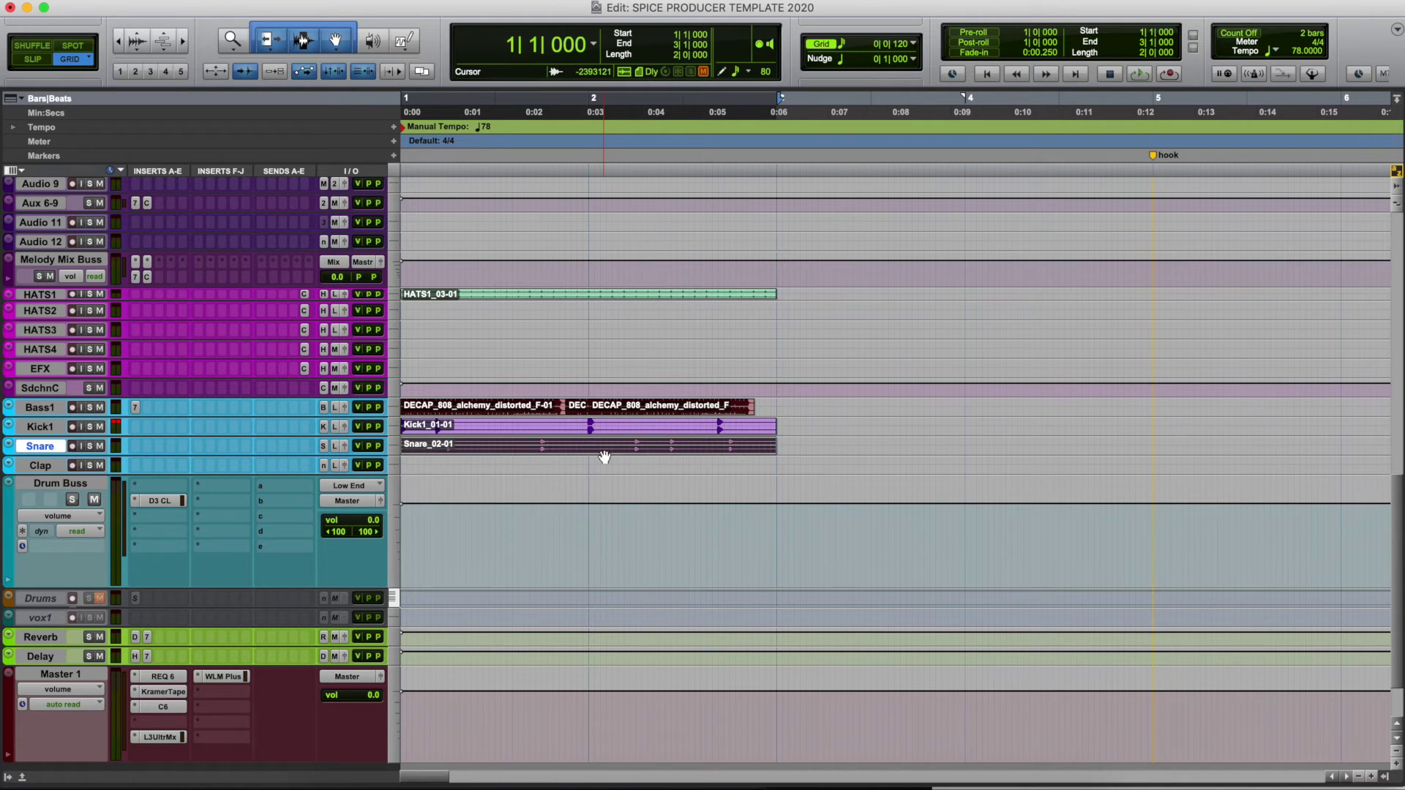
pyautogui.click(162, 707)
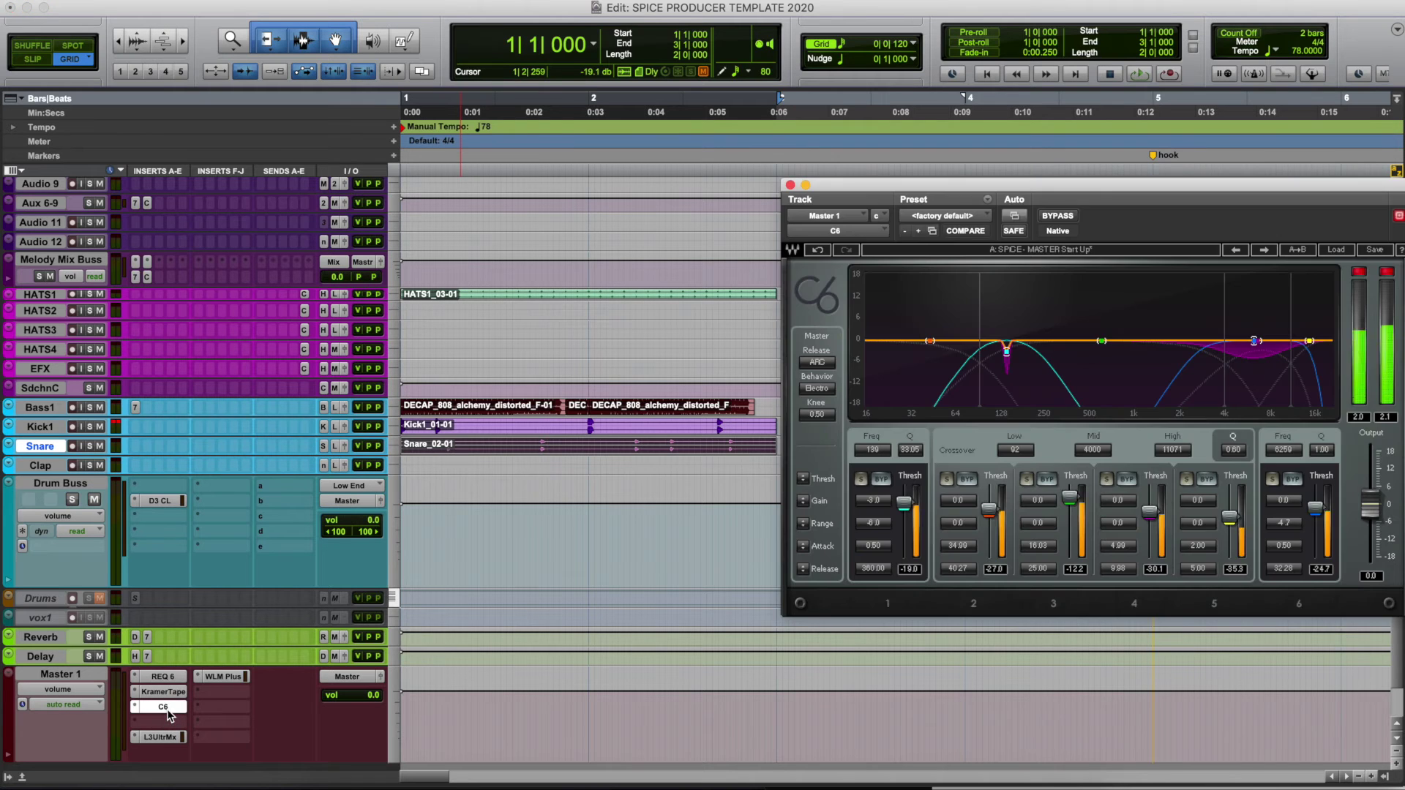
pyautogui.click(805, 185)
# On Master 1, move WLM Plus from insert F to G and the L3 UltraMaximizer from insert E to F.
pyautogui.click(223, 695)
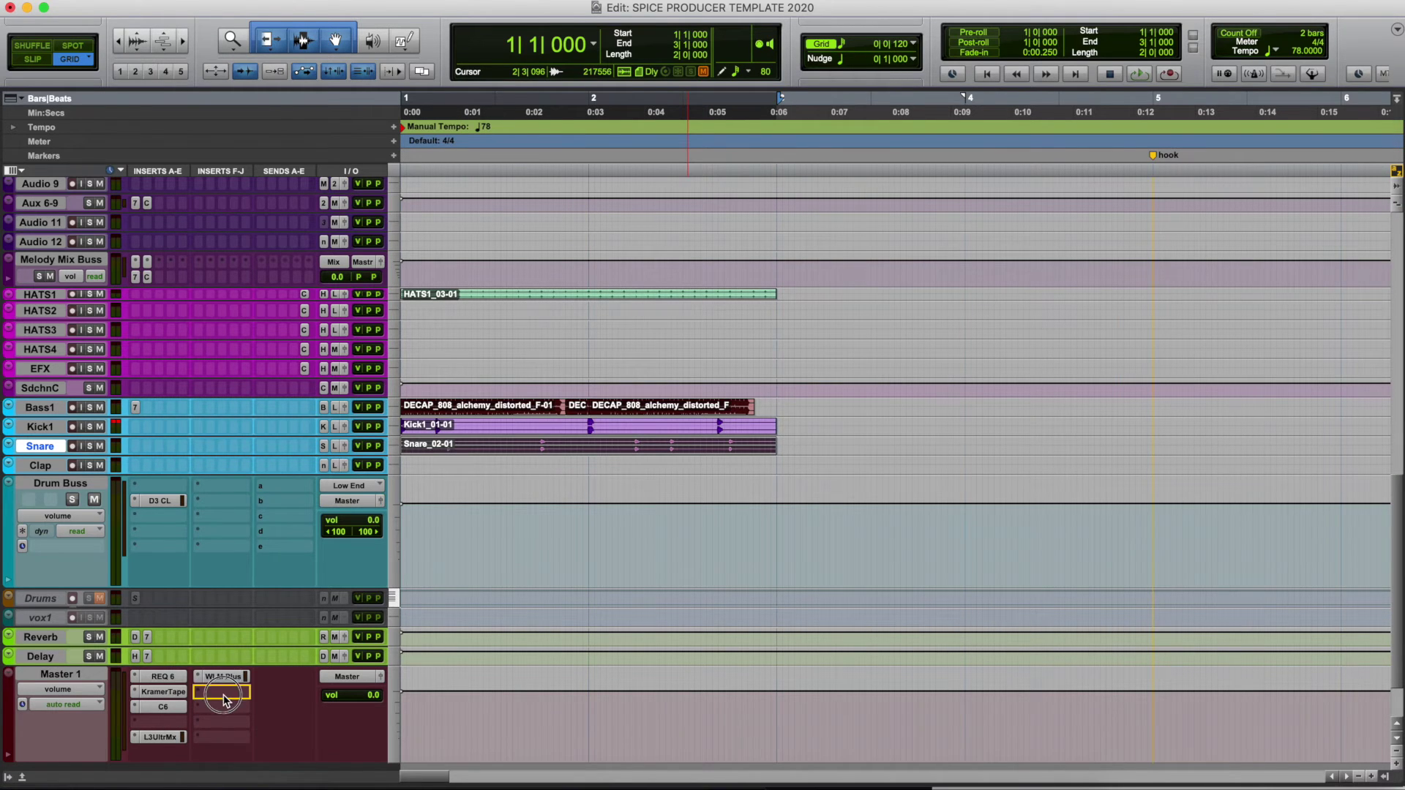
pyautogui.moveTo(222, 676); pyautogui.dragTo(224, 684)
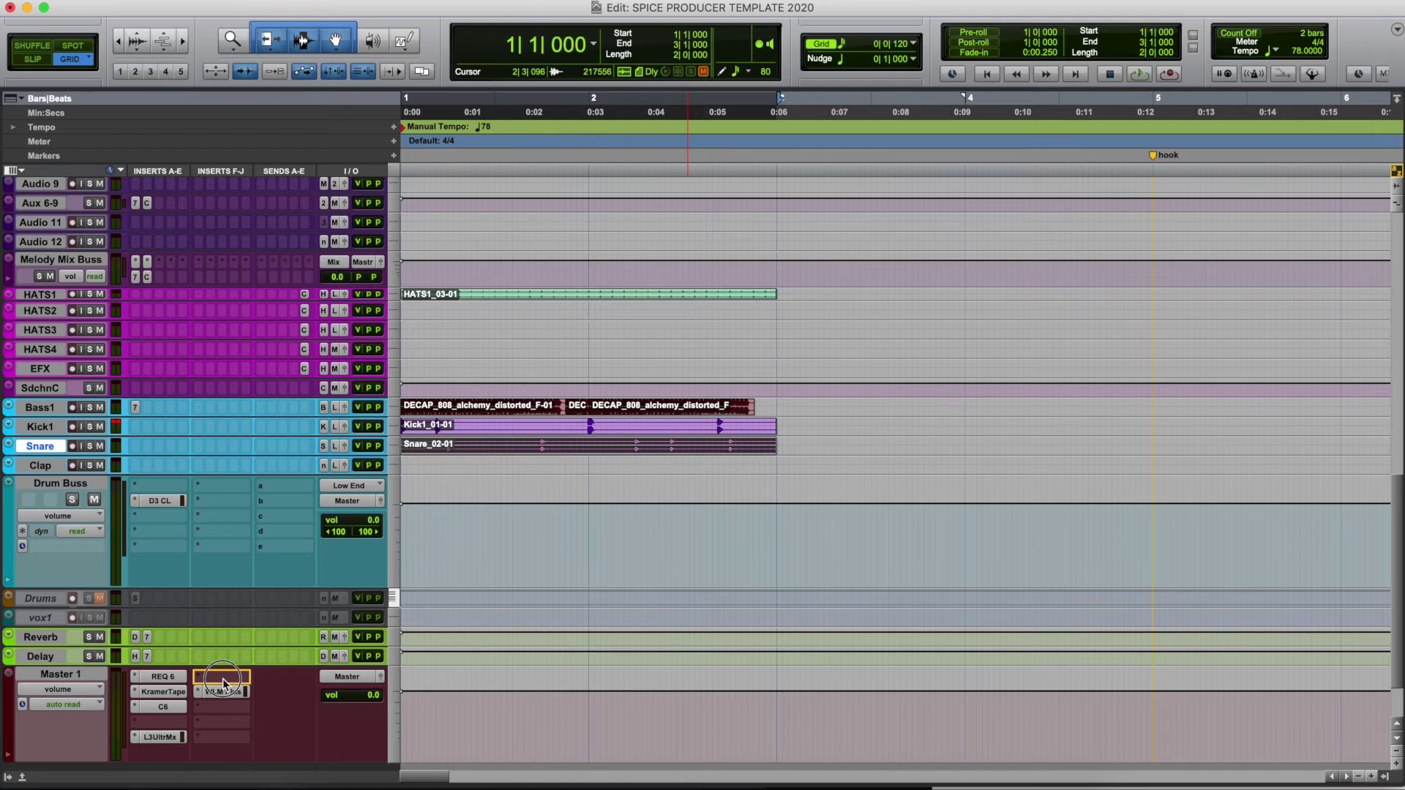
# Open the L3 UltraMaximizer and WLM Plus loudness meter on Master 1 and arrange their windows side by side.
pyautogui.click(222, 677)
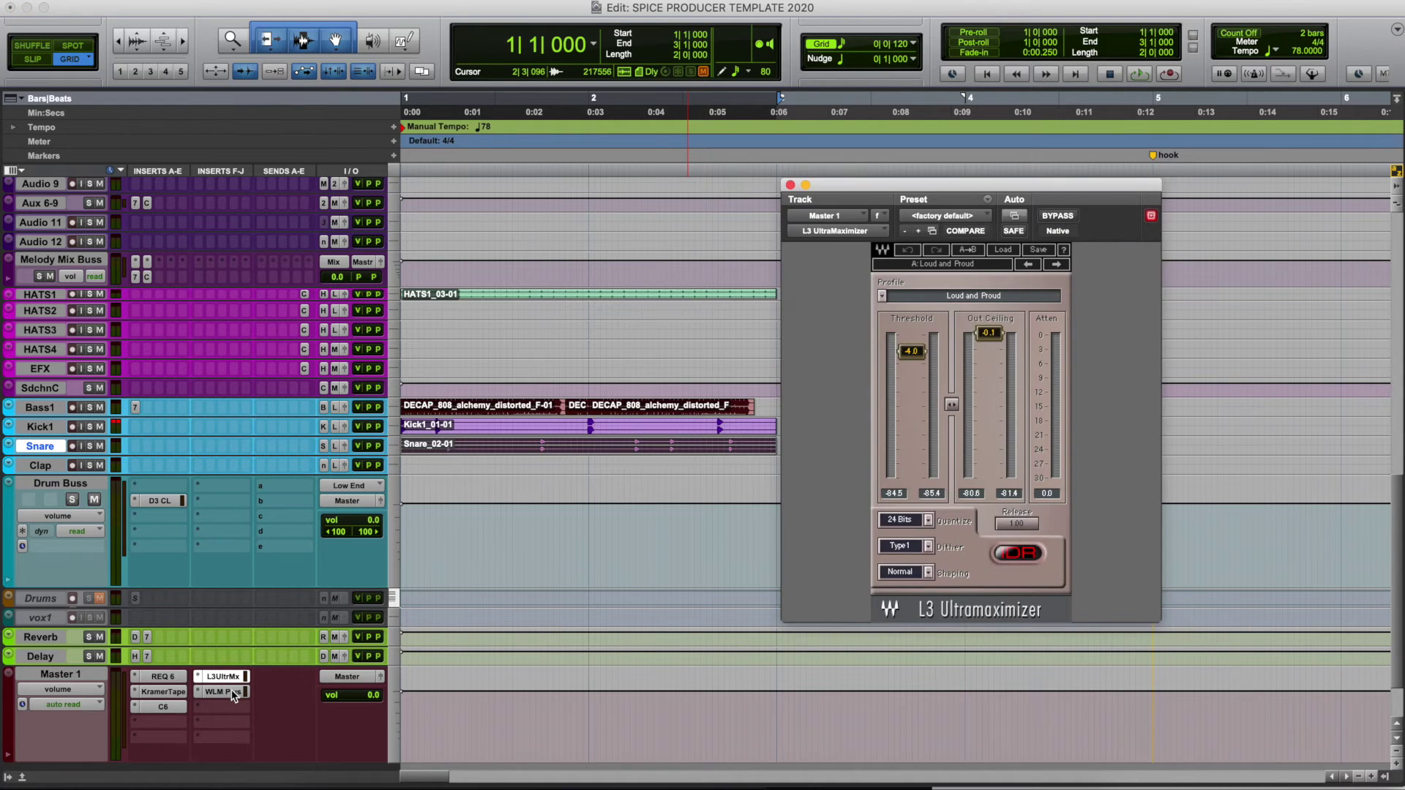
pyautogui.click(231, 690)
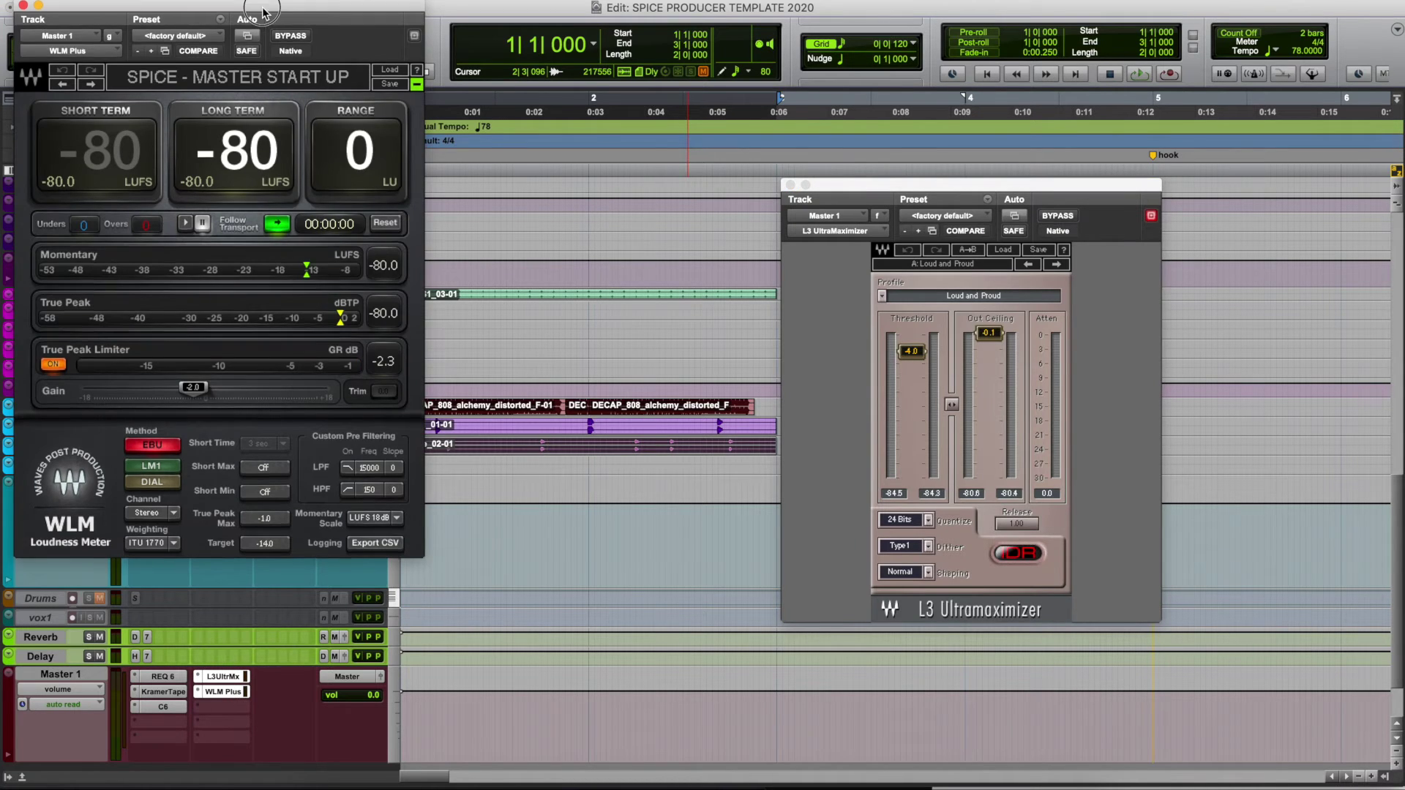
pyautogui.moveTo(264, 7); pyautogui.dragTo(917, 8)
pyautogui.moveTo(1160, 189); pyautogui.dragTo(631, 81)
pyautogui.moveTo(810, 15); pyautogui.dragTo(827, 73)
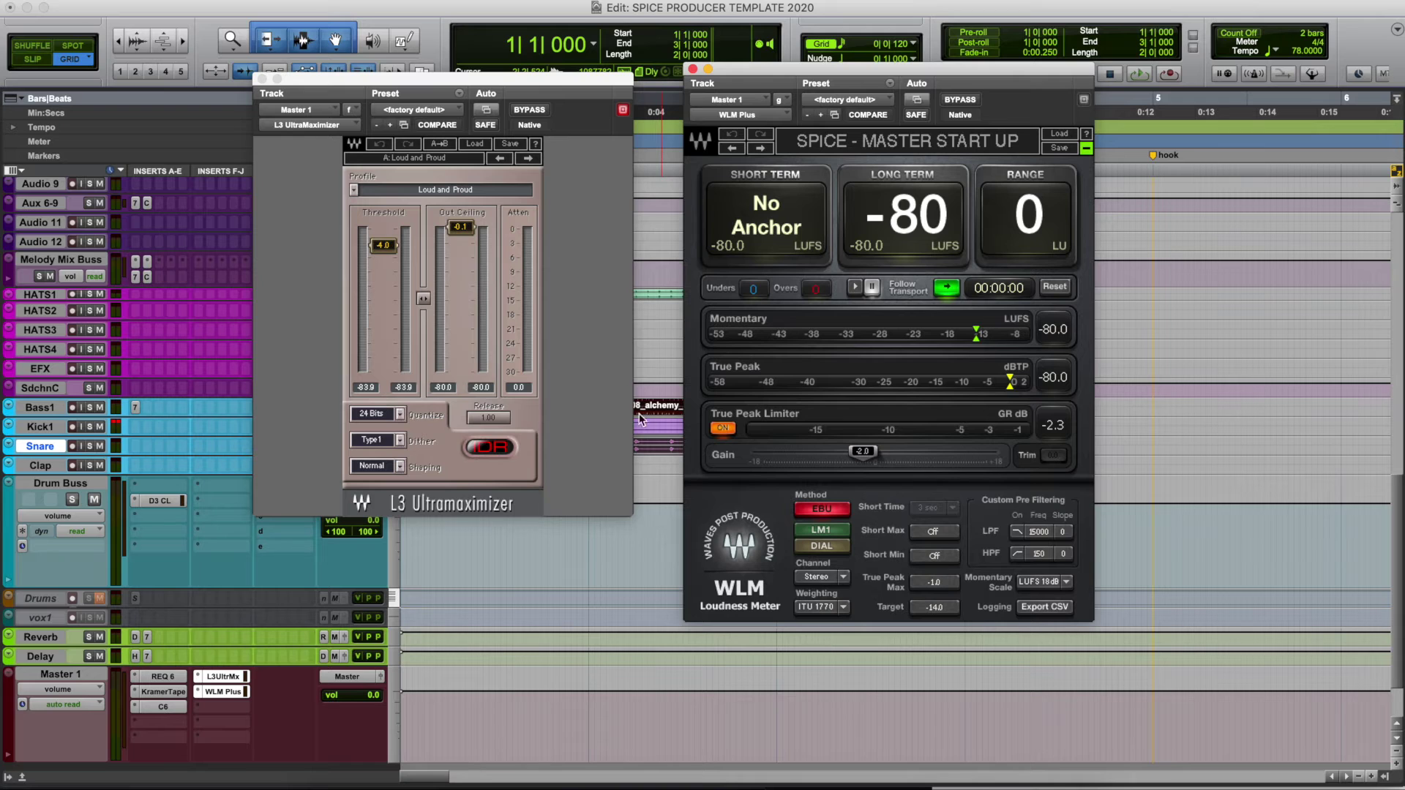
# Play the loop several times to check the limiter's attenuation and the master's loudness and true peak, and close both plug-ins.
pyautogui.press('space')
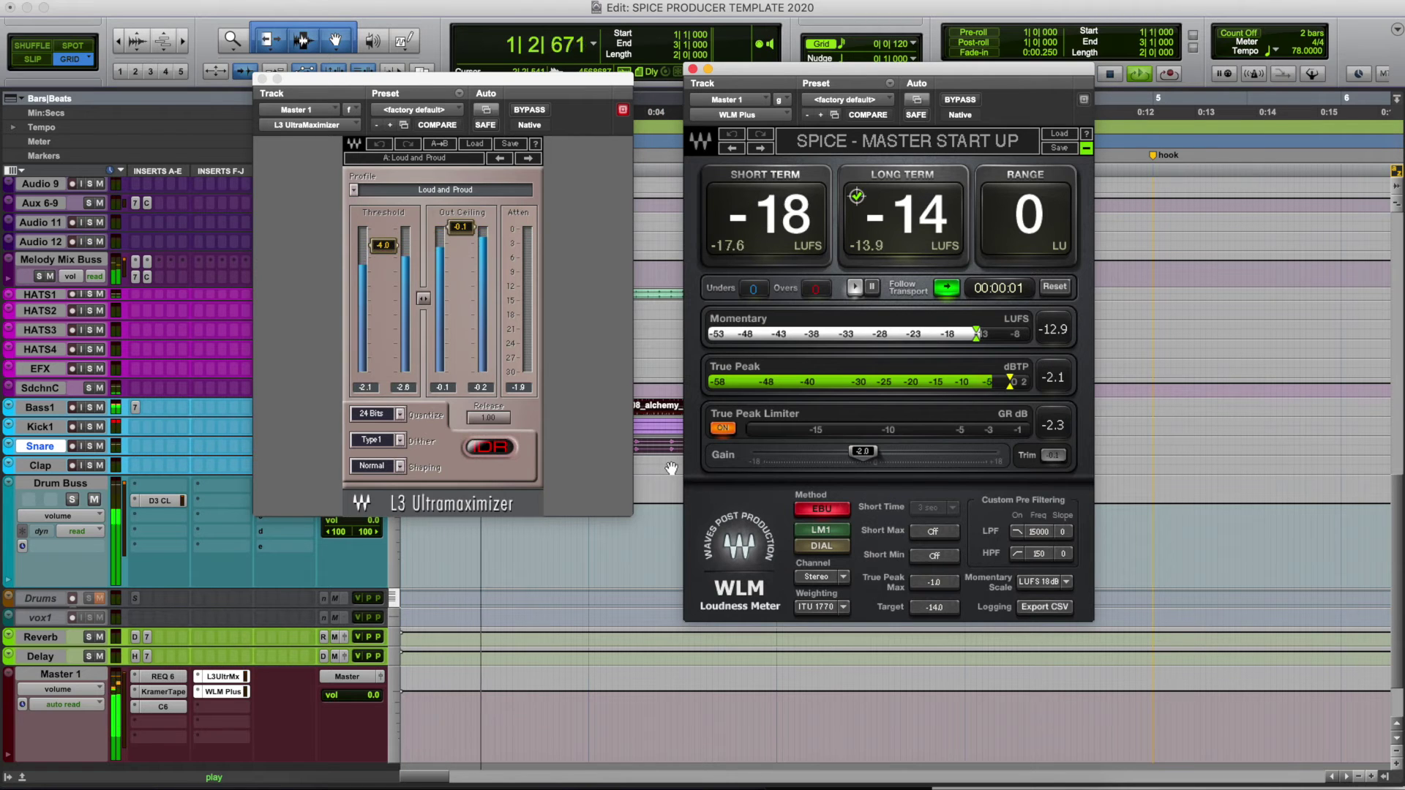
pyautogui.press('space')
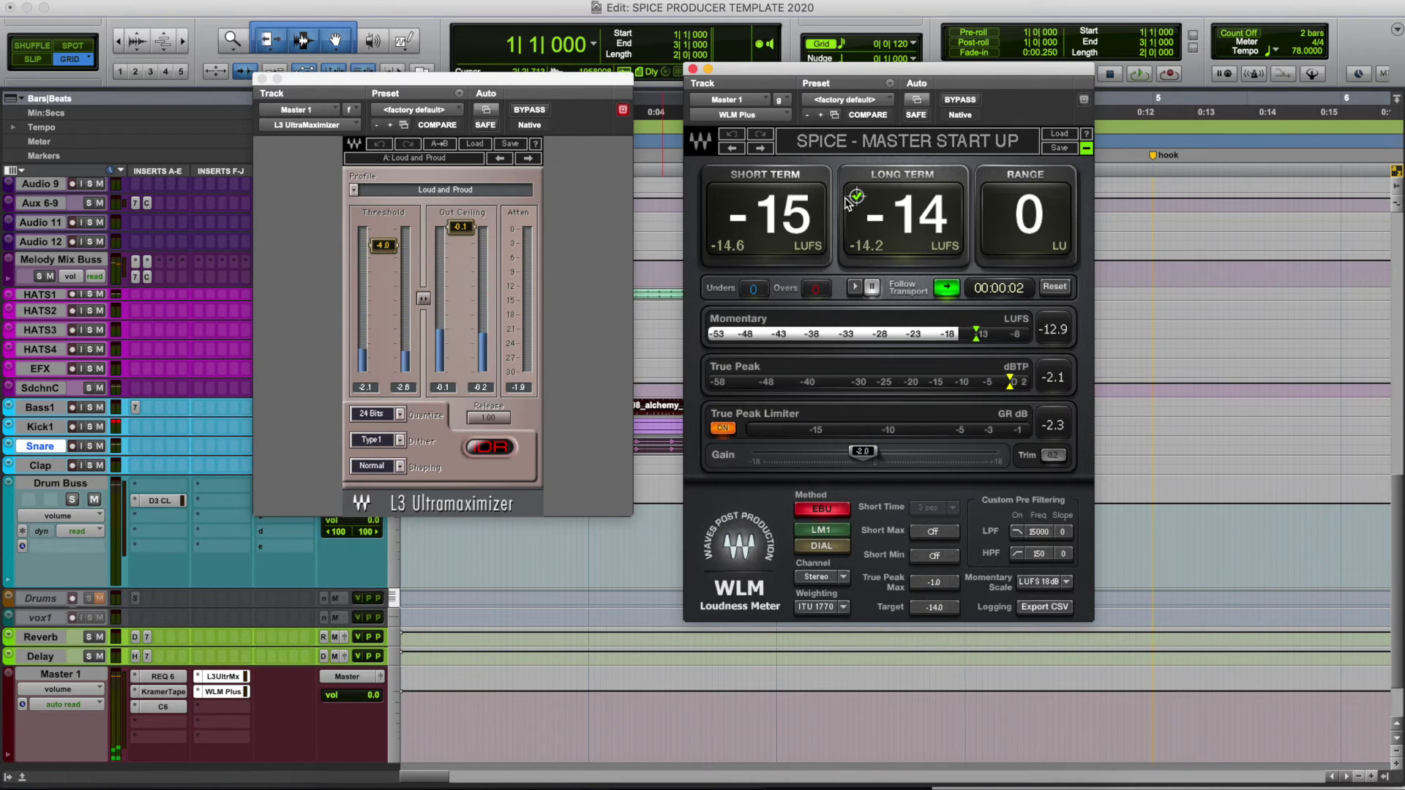
pyautogui.press('space')
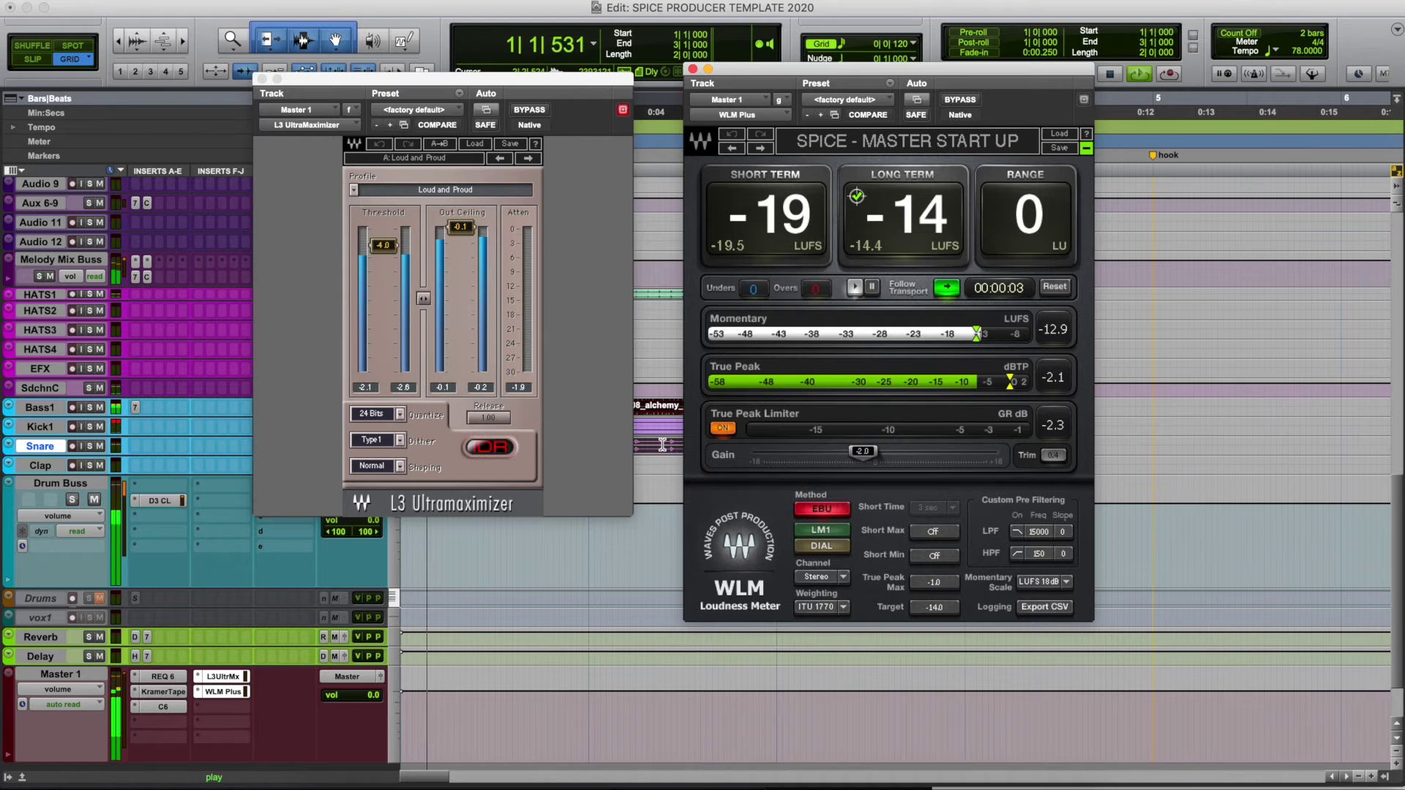
pyautogui.press('space')
pyautogui.press('space')
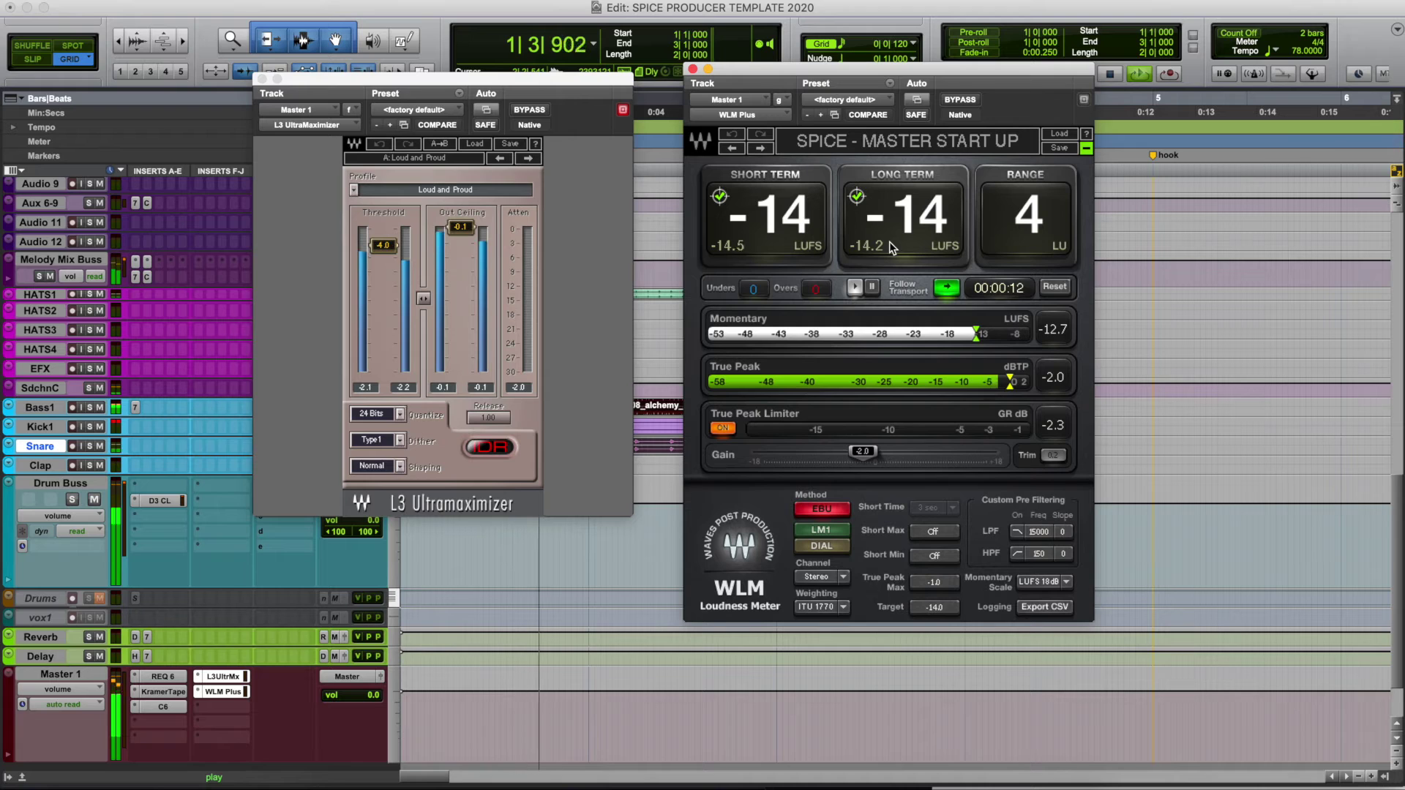
pyautogui.press('space')
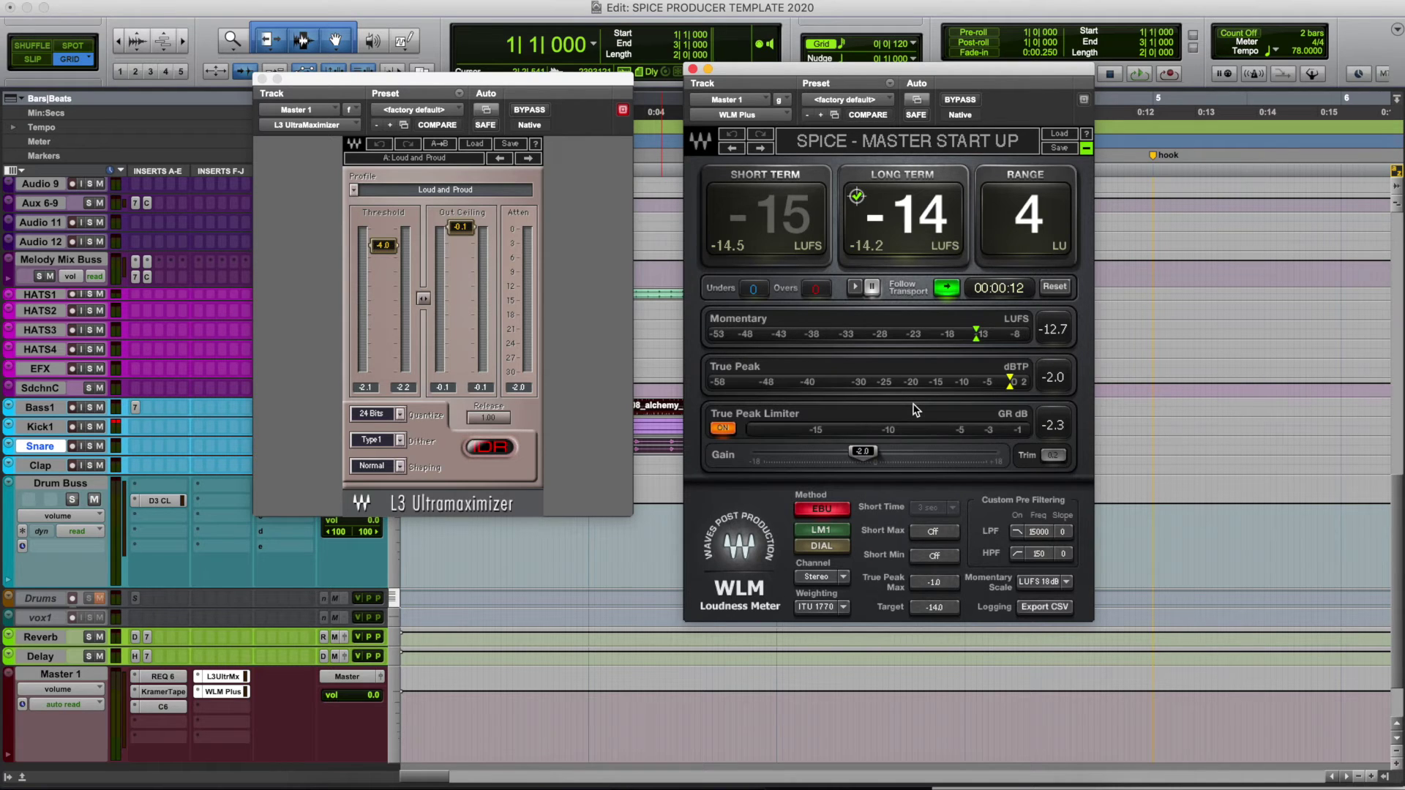
pyautogui.press('space')
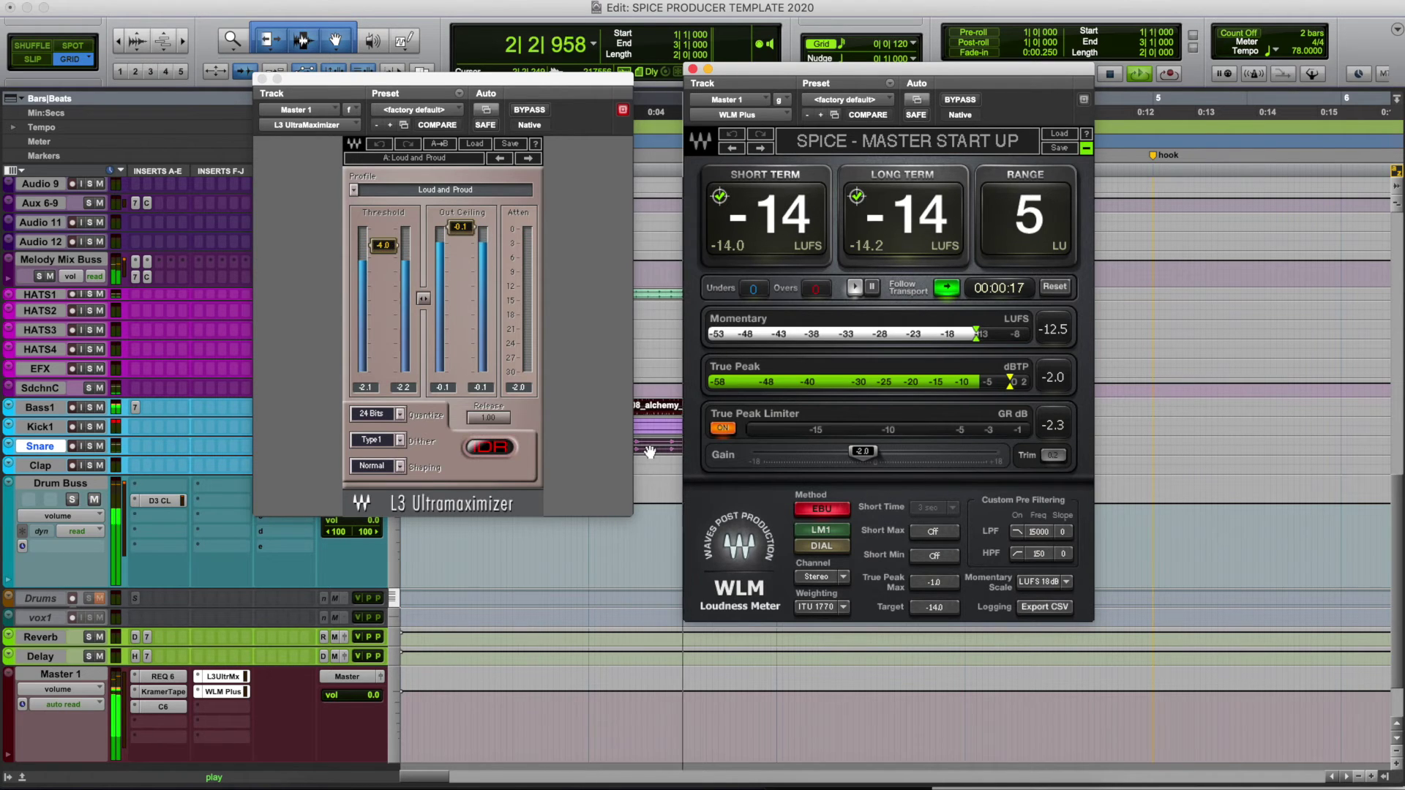
pyautogui.press('space')
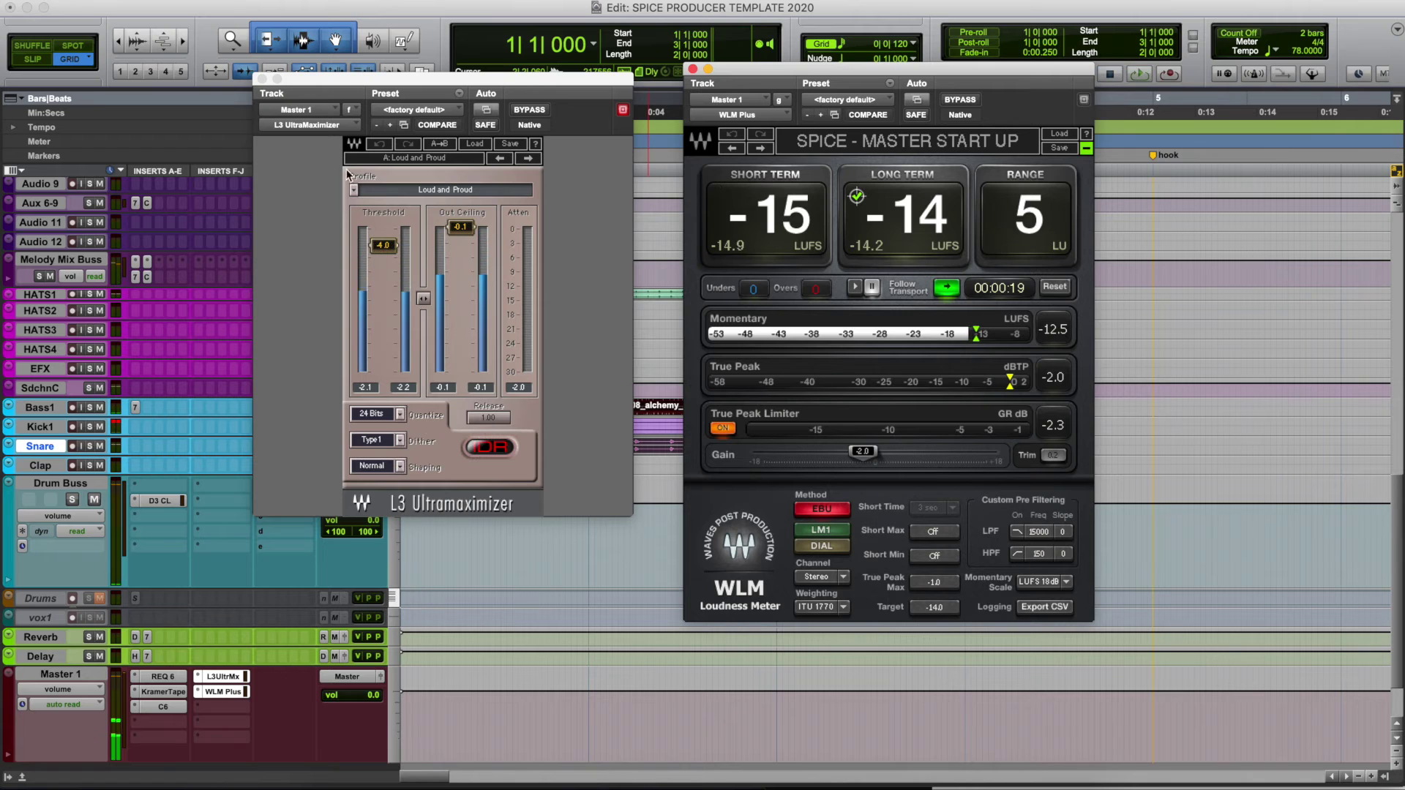
pyautogui.click(262, 78)
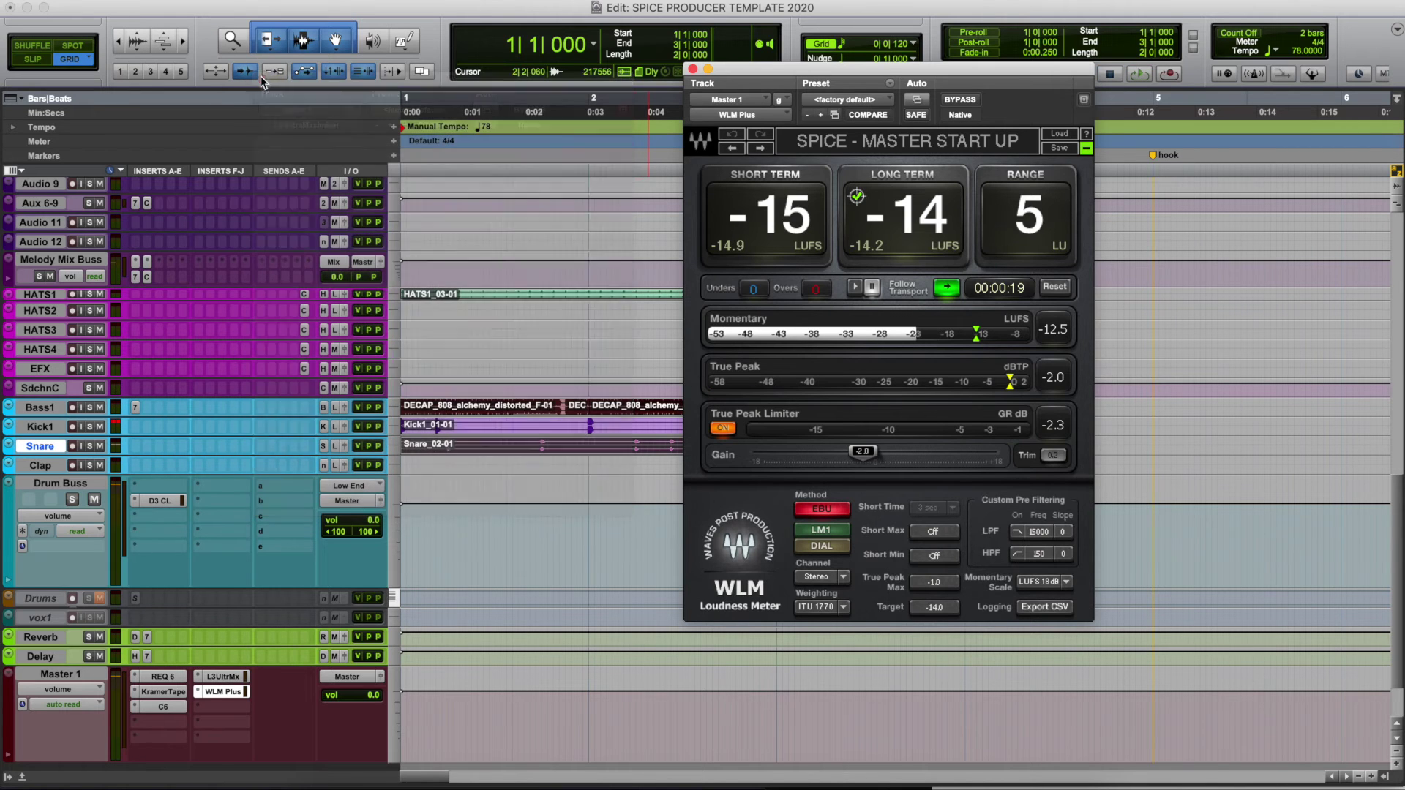
pyautogui.click(693, 69)
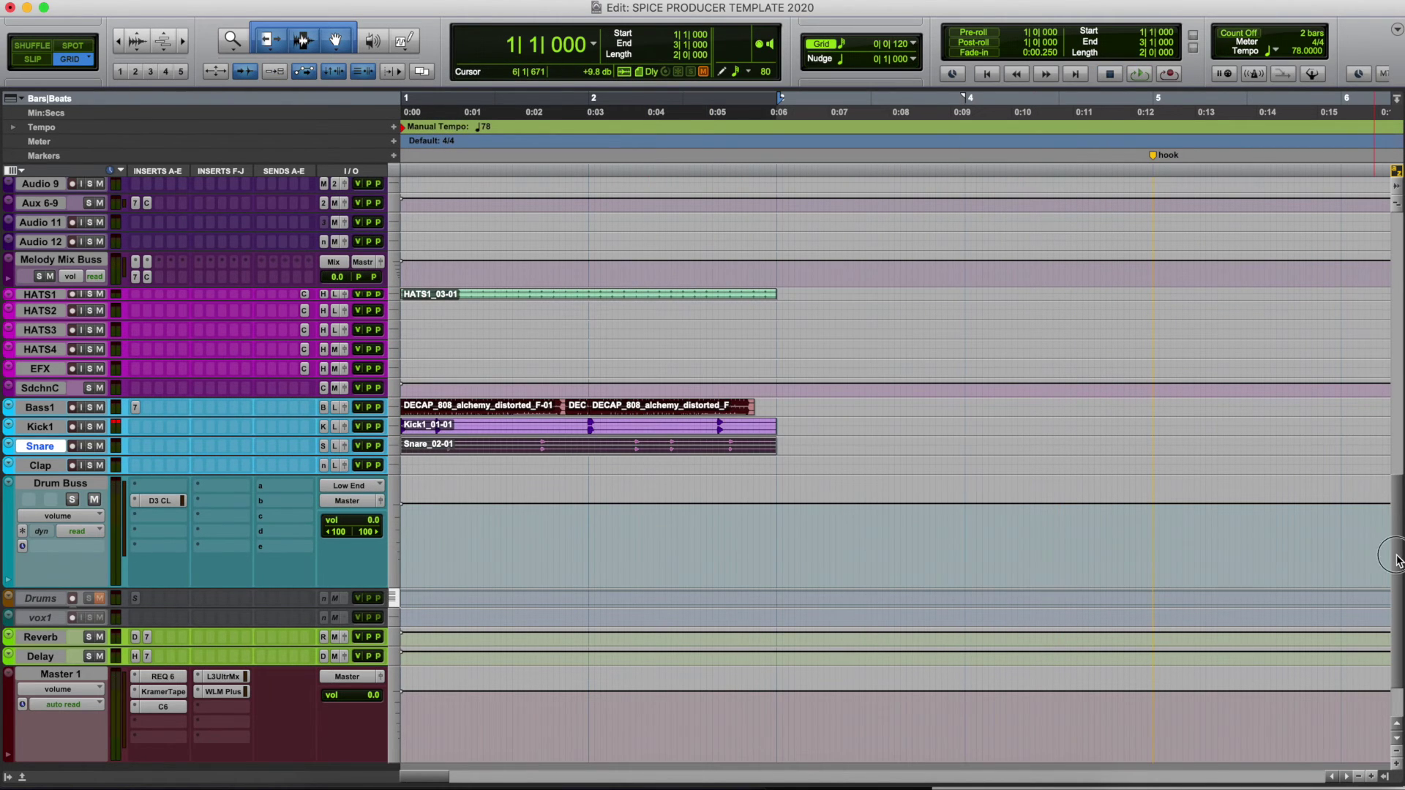
# Review the melody, drum and master tracks, including the Compressor/Limiter settings on the Aux 1-5 track.
pyautogui.scroll(15, 1394, 560)
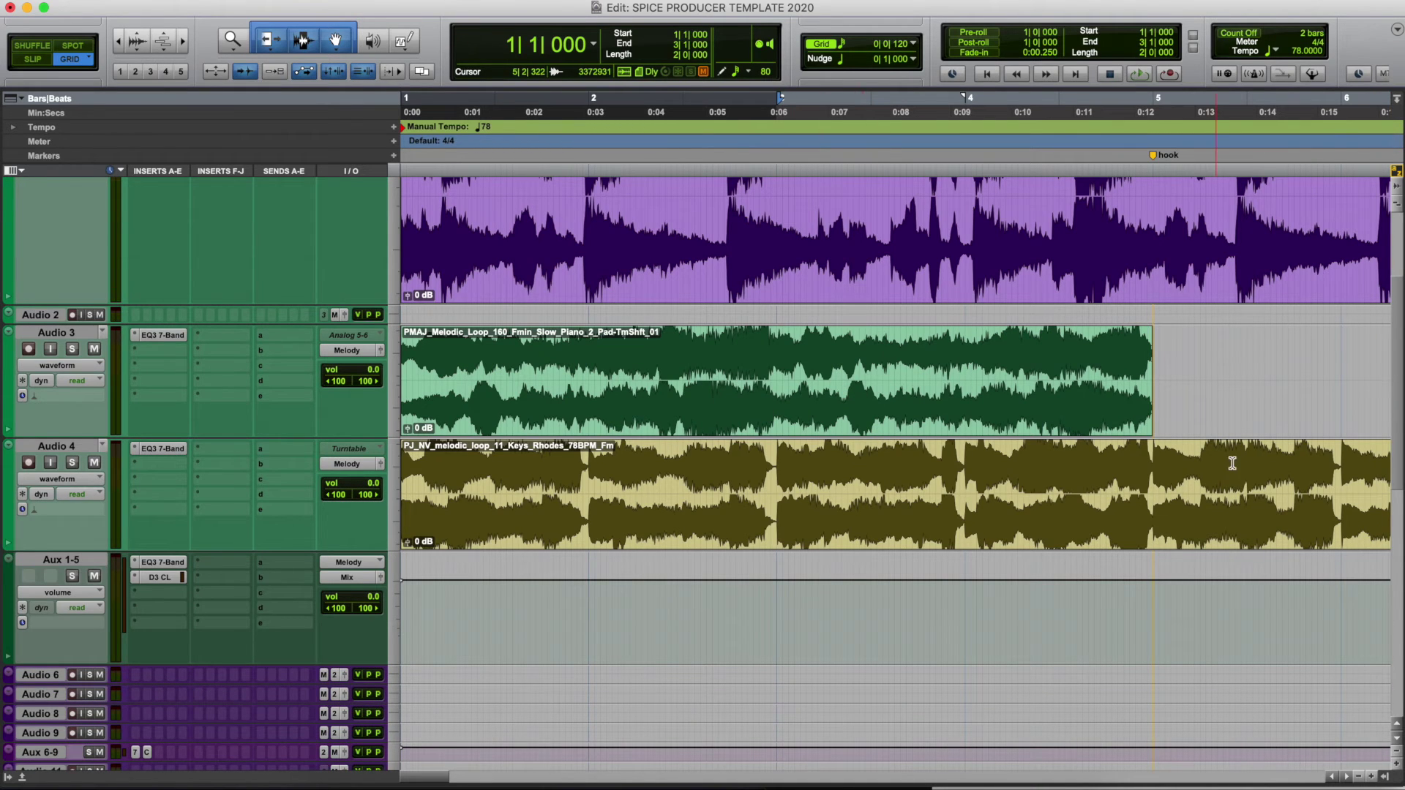
pyautogui.scroll(-5, 1395, 340)
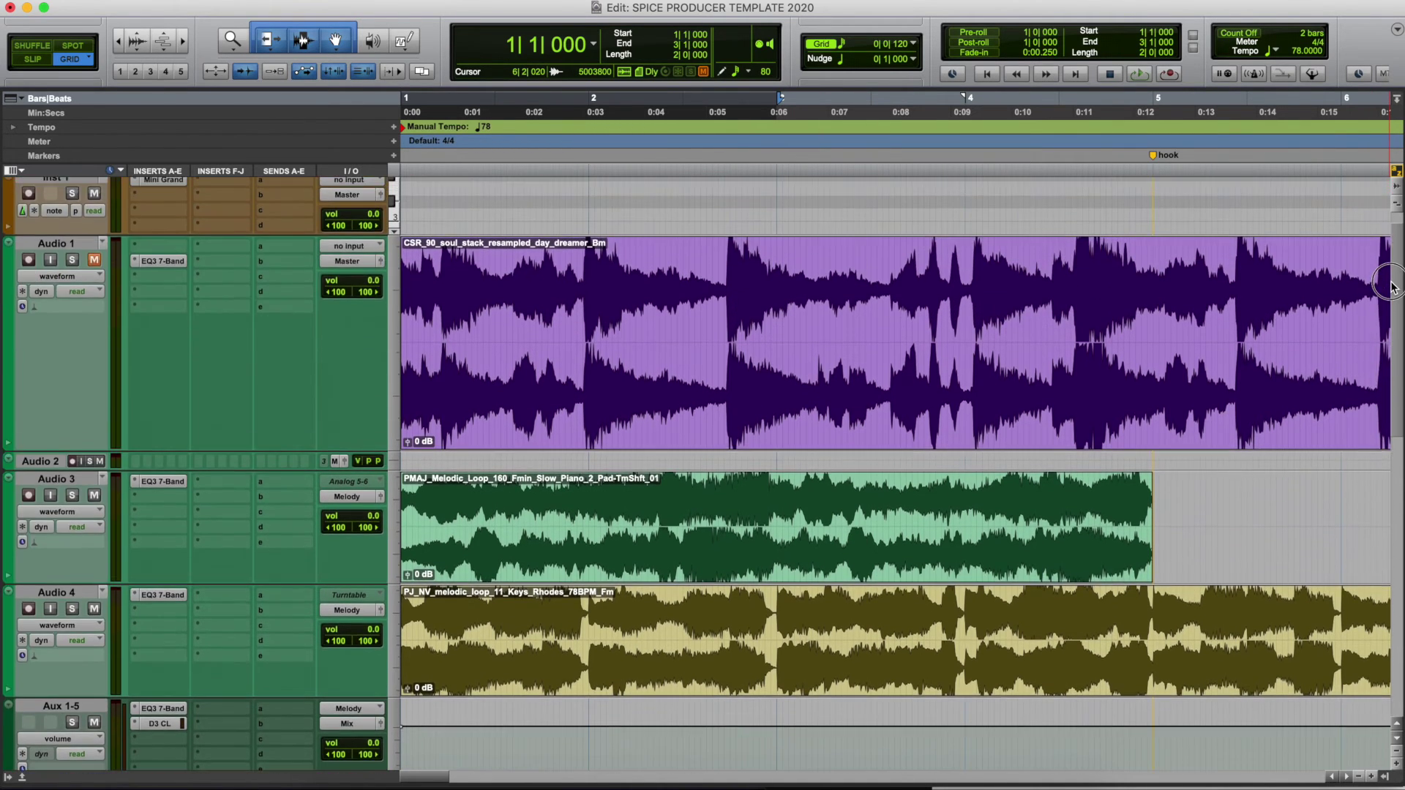
pyautogui.scroll(-18, 1399, 398)
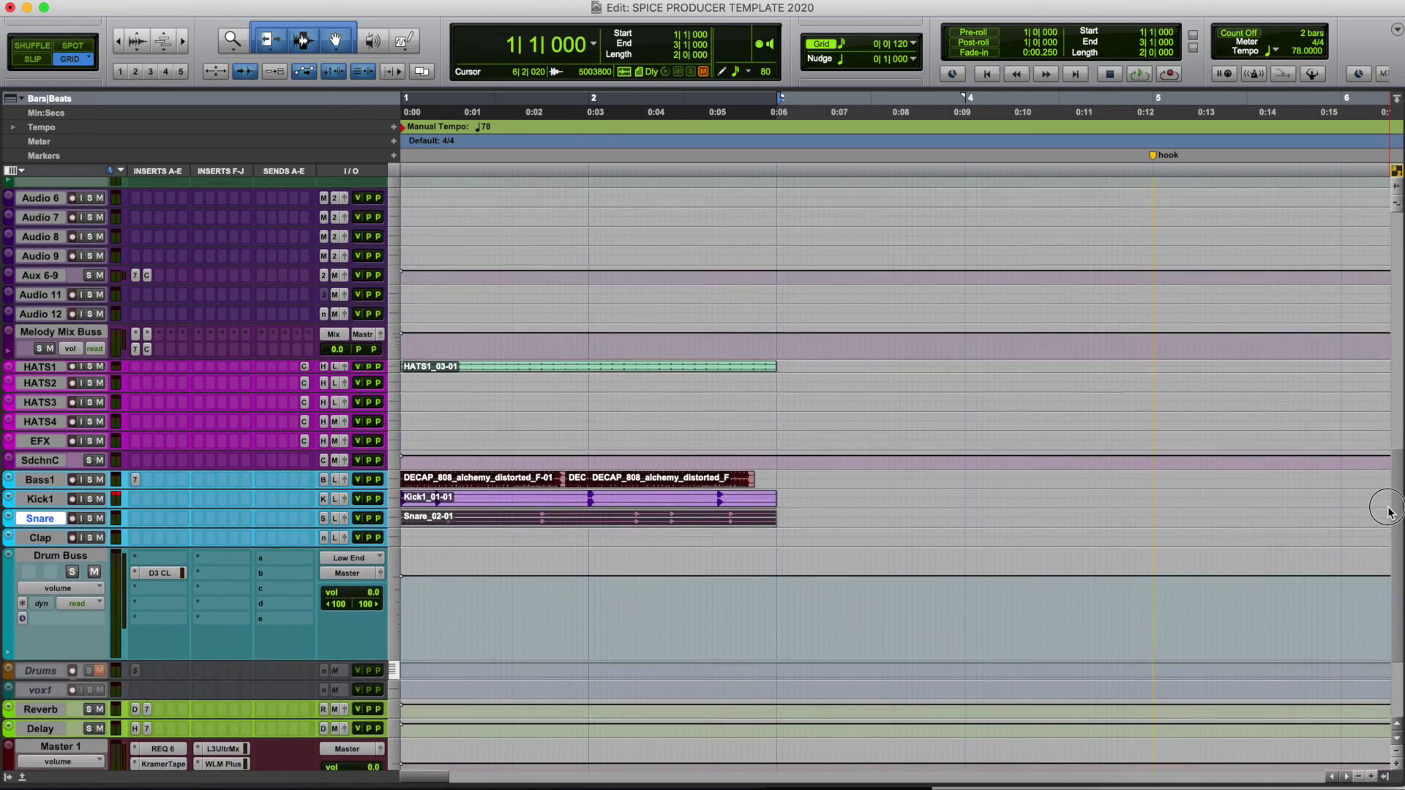
pyautogui.scroll(-5, 1388, 526)
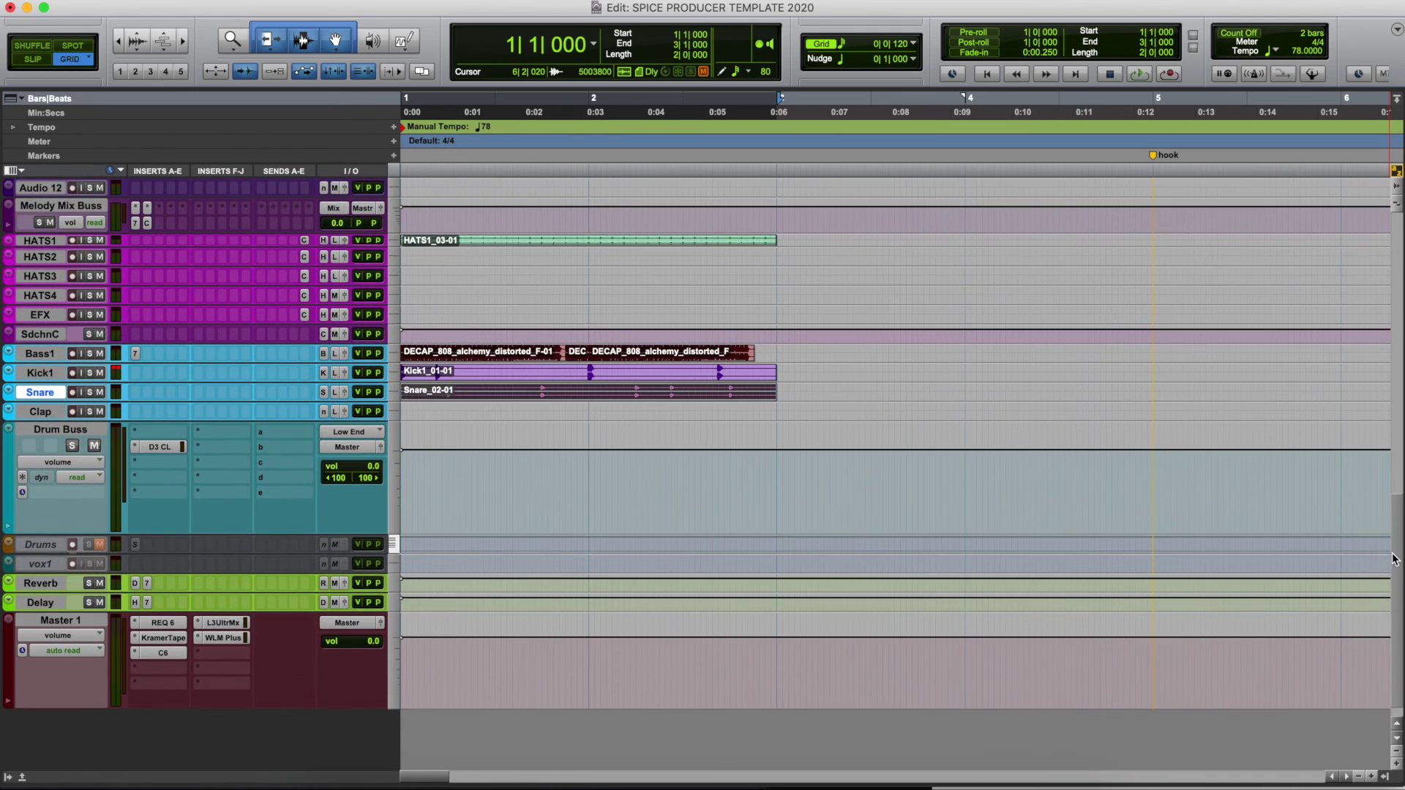
pyautogui.moveTo(1397, 571); pyautogui.dragTo(1393, 372)
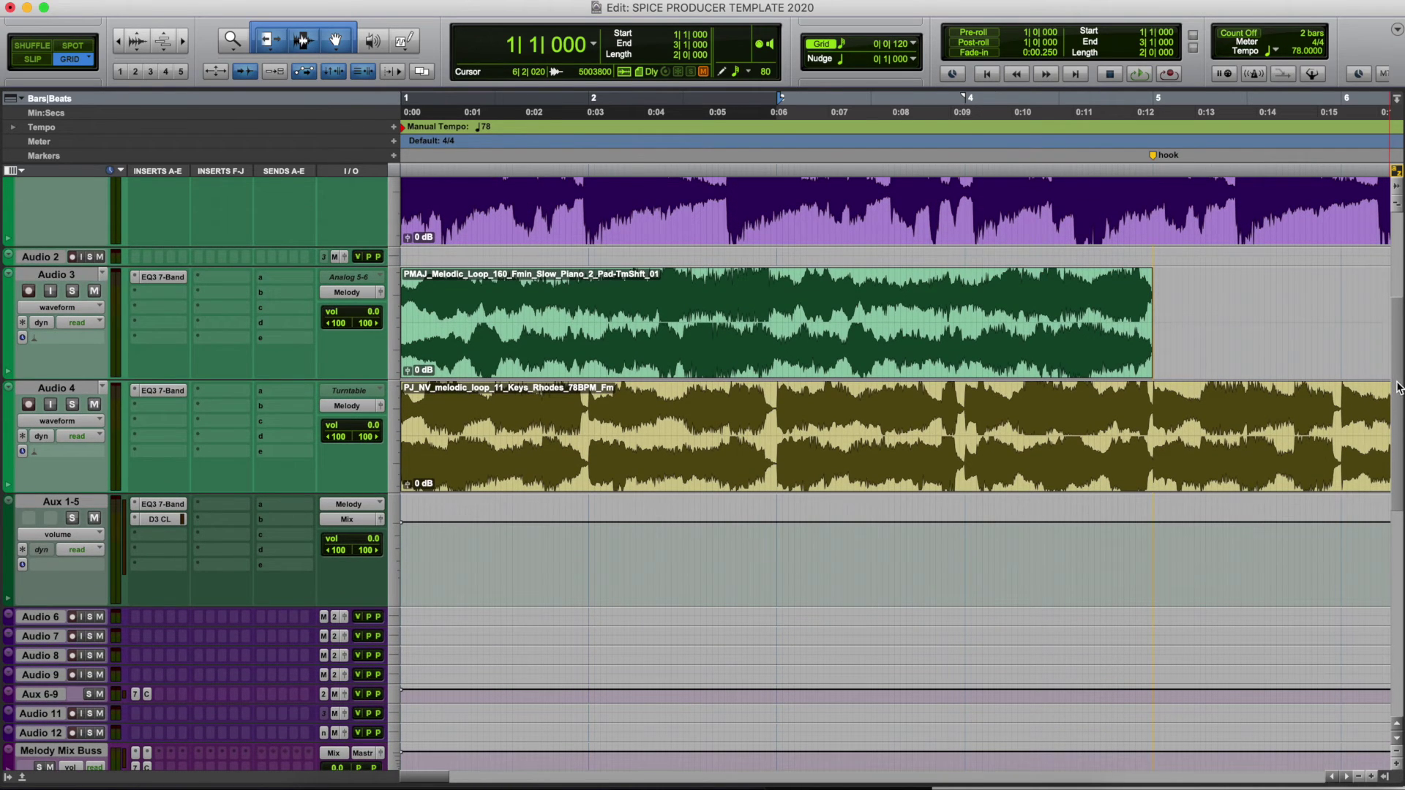
pyautogui.moveTo(1397, 383); pyautogui.dragTo(1396, 585)
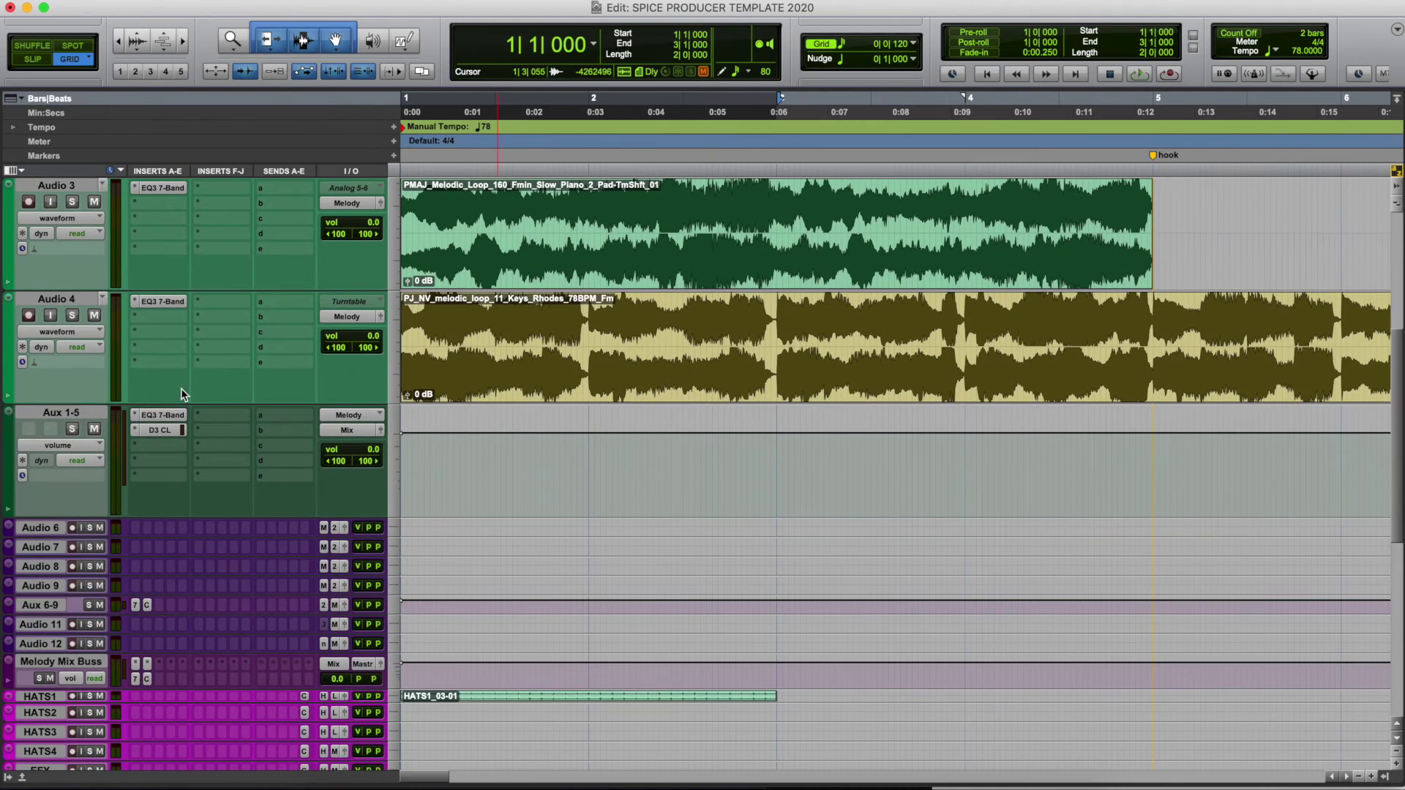
pyautogui.click(159, 431)
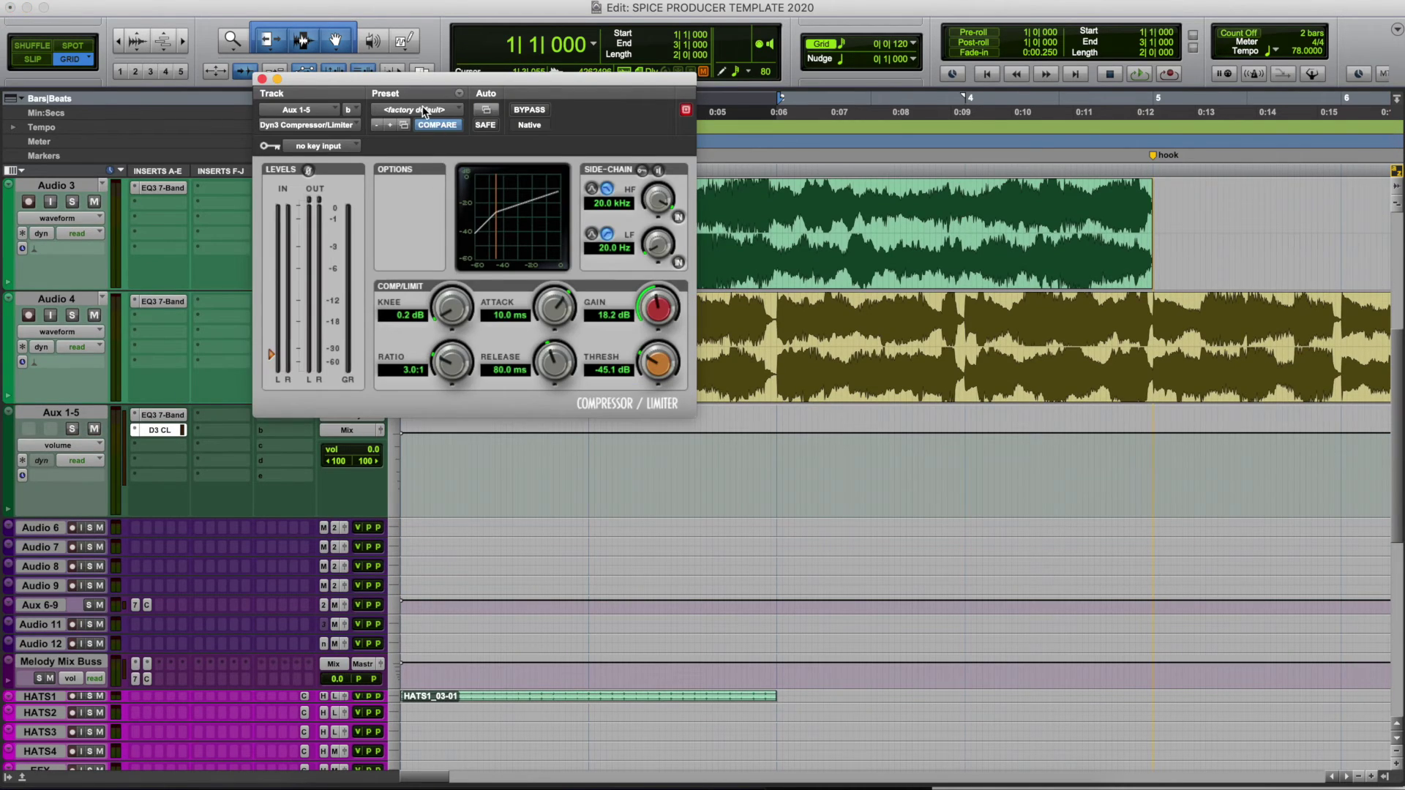
pyautogui.click(262, 79)
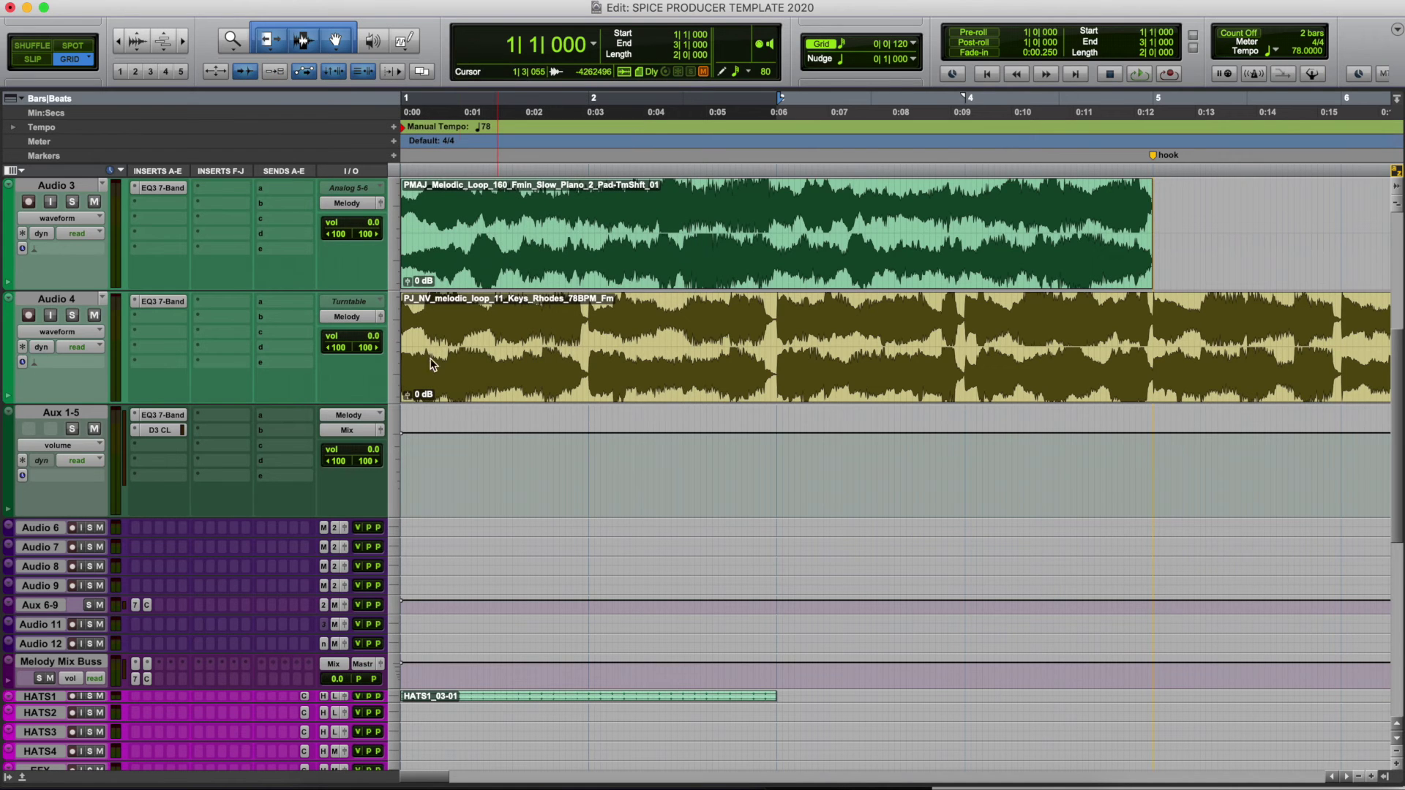
pyautogui.scroll(-10, 583, 402)
pyautogui.scroll(2, 583, 401)
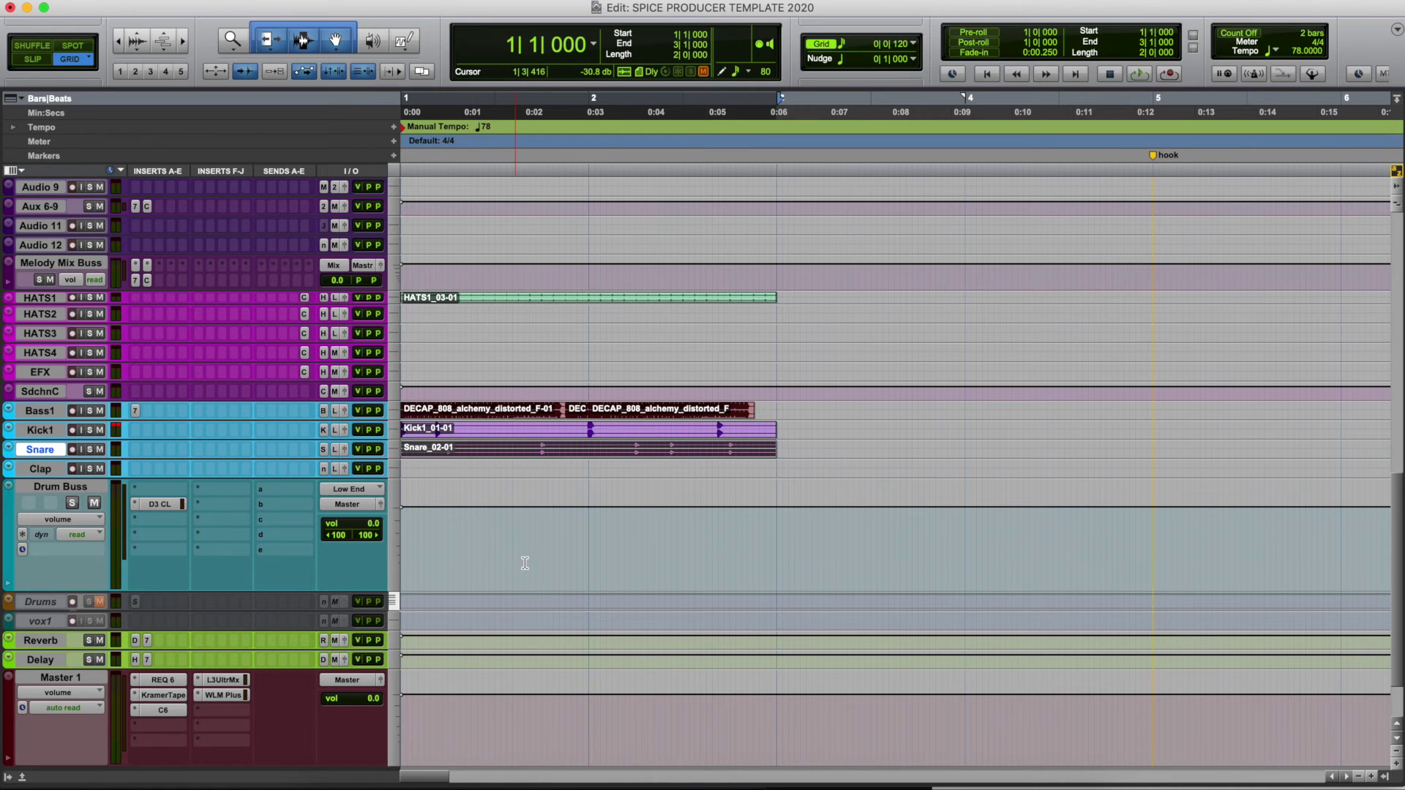
# Review the Compressor/Limiter settings on the Aux 1-5 track alongside the Audio 3 and Audio 4 melody clips, and close the plug-in.
pyautogui.scroll(10, 524, 562)
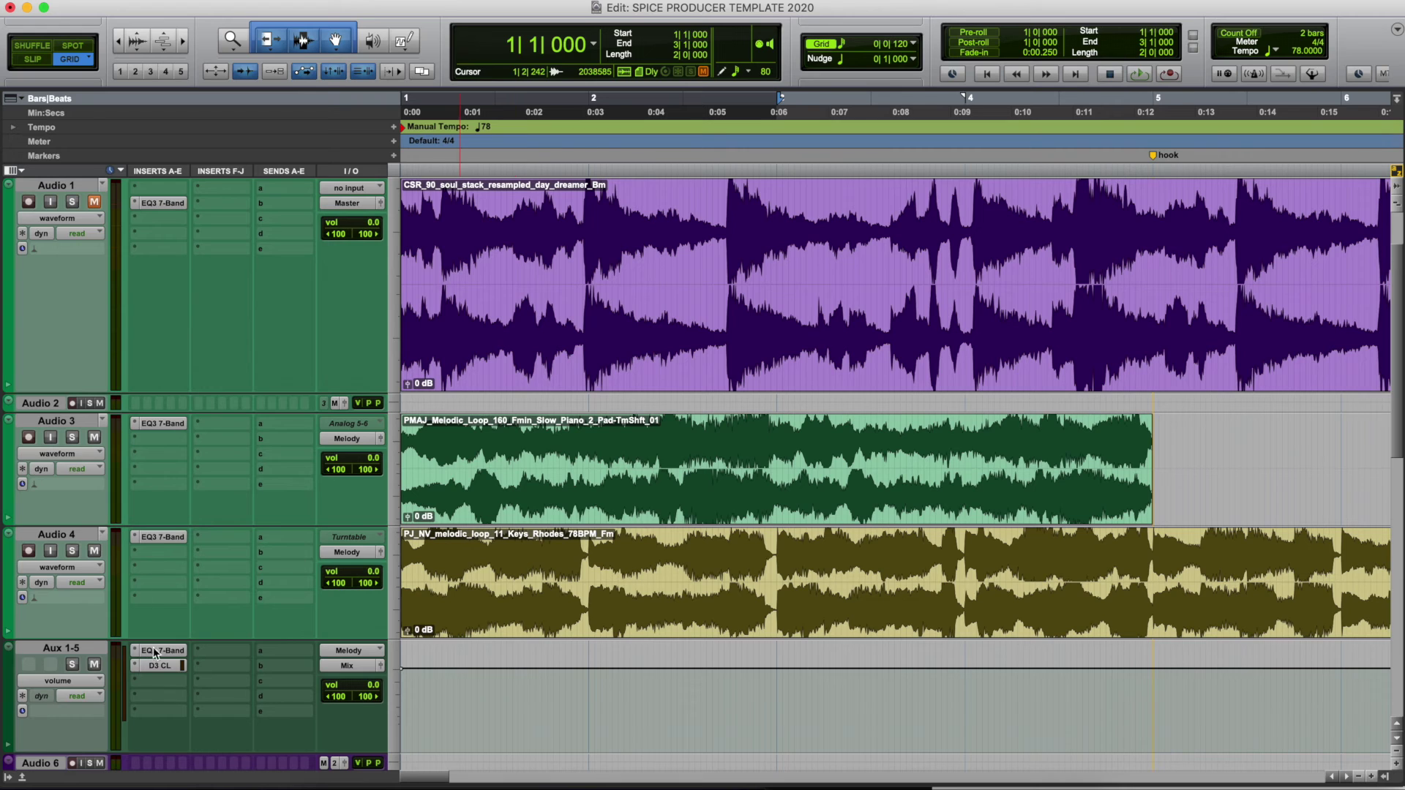
pyautogui.click(160, 665)
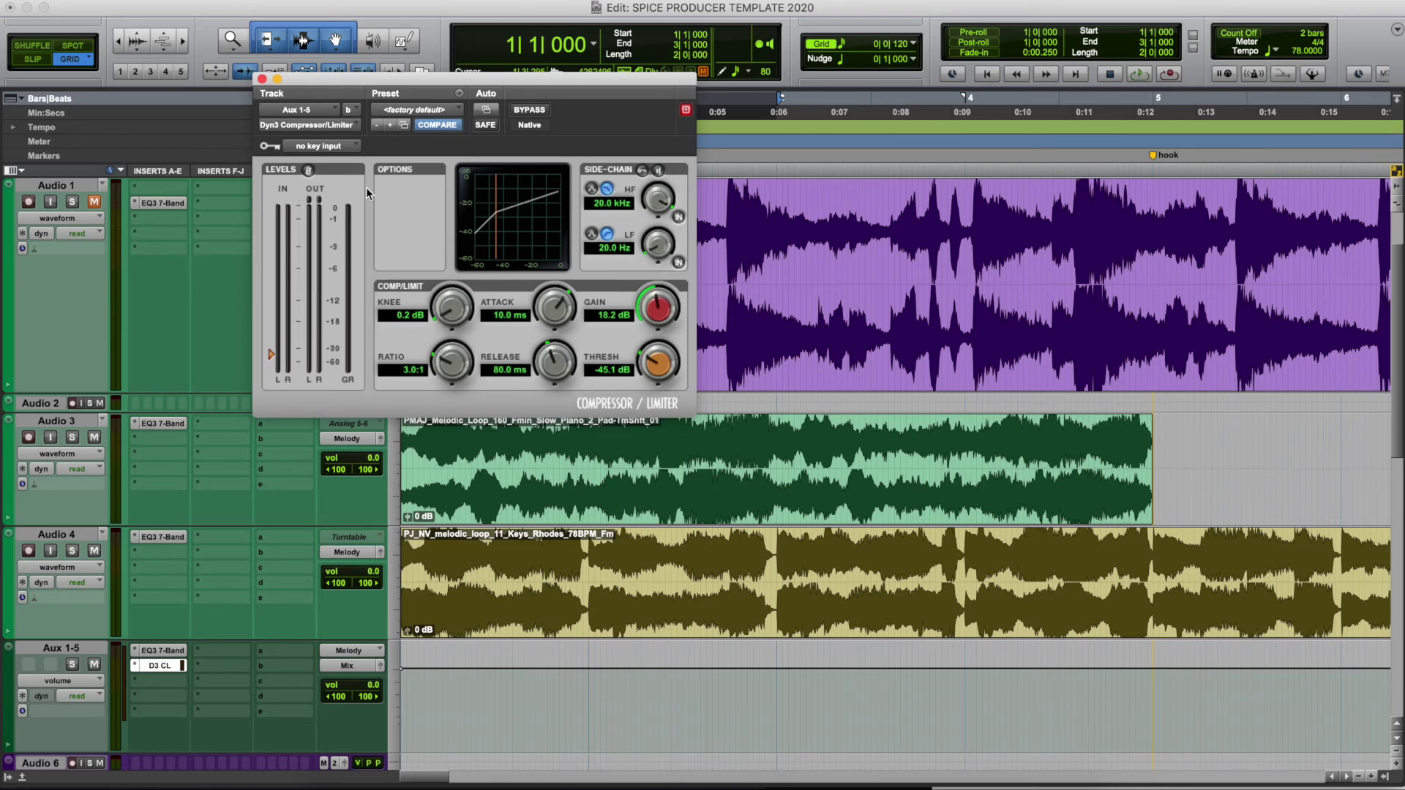
pyautogui.click(262, 79)
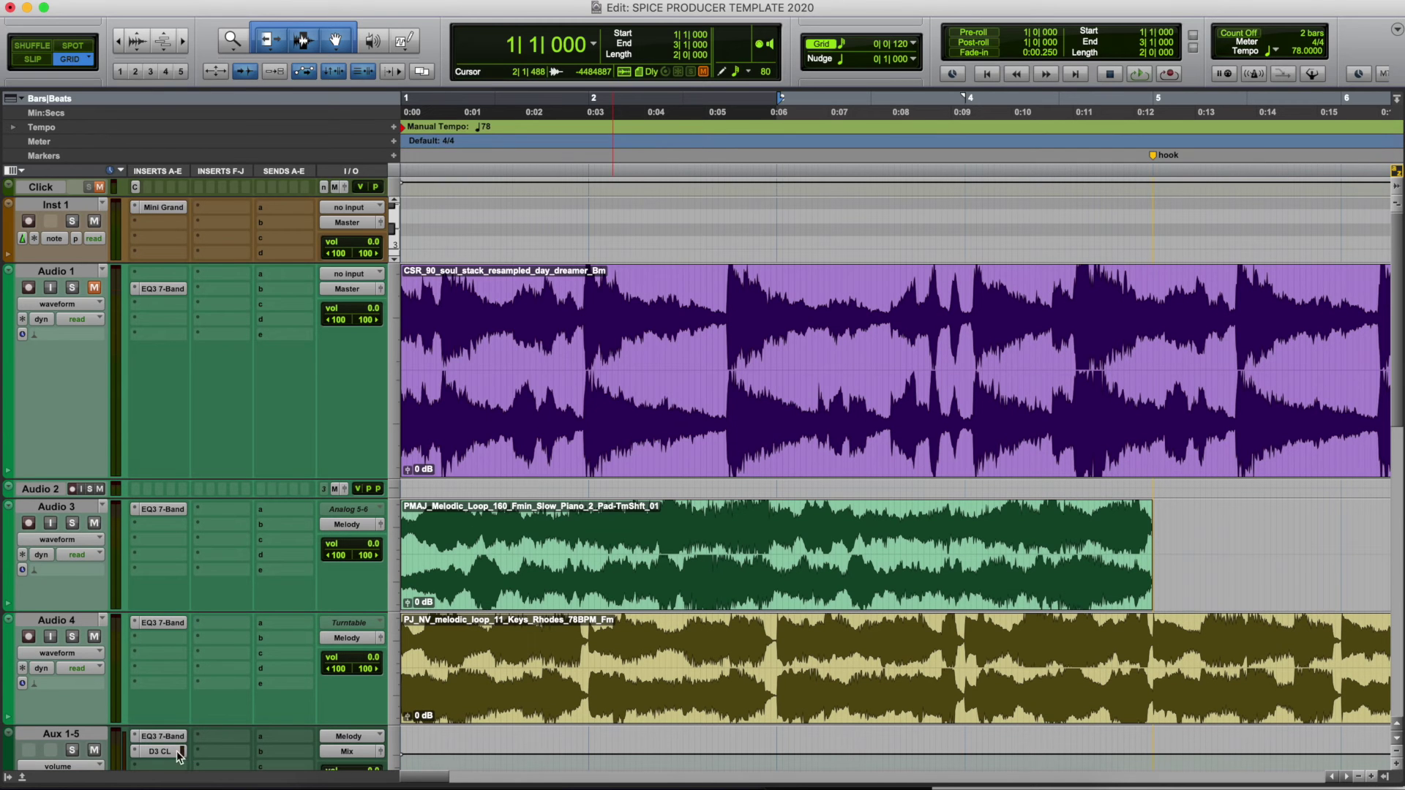
pyautogui.click(174, 753)
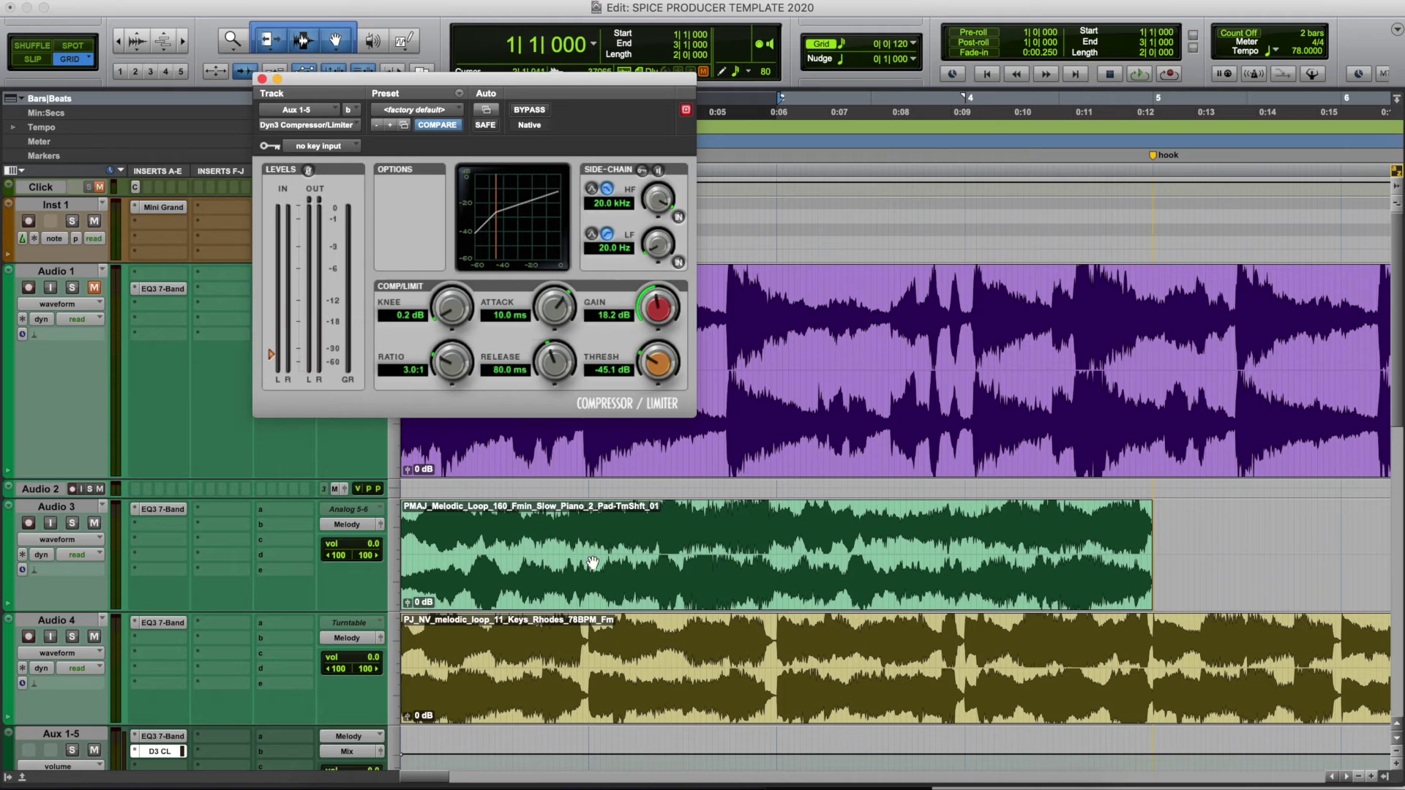
pyautogui.click(578, 703)
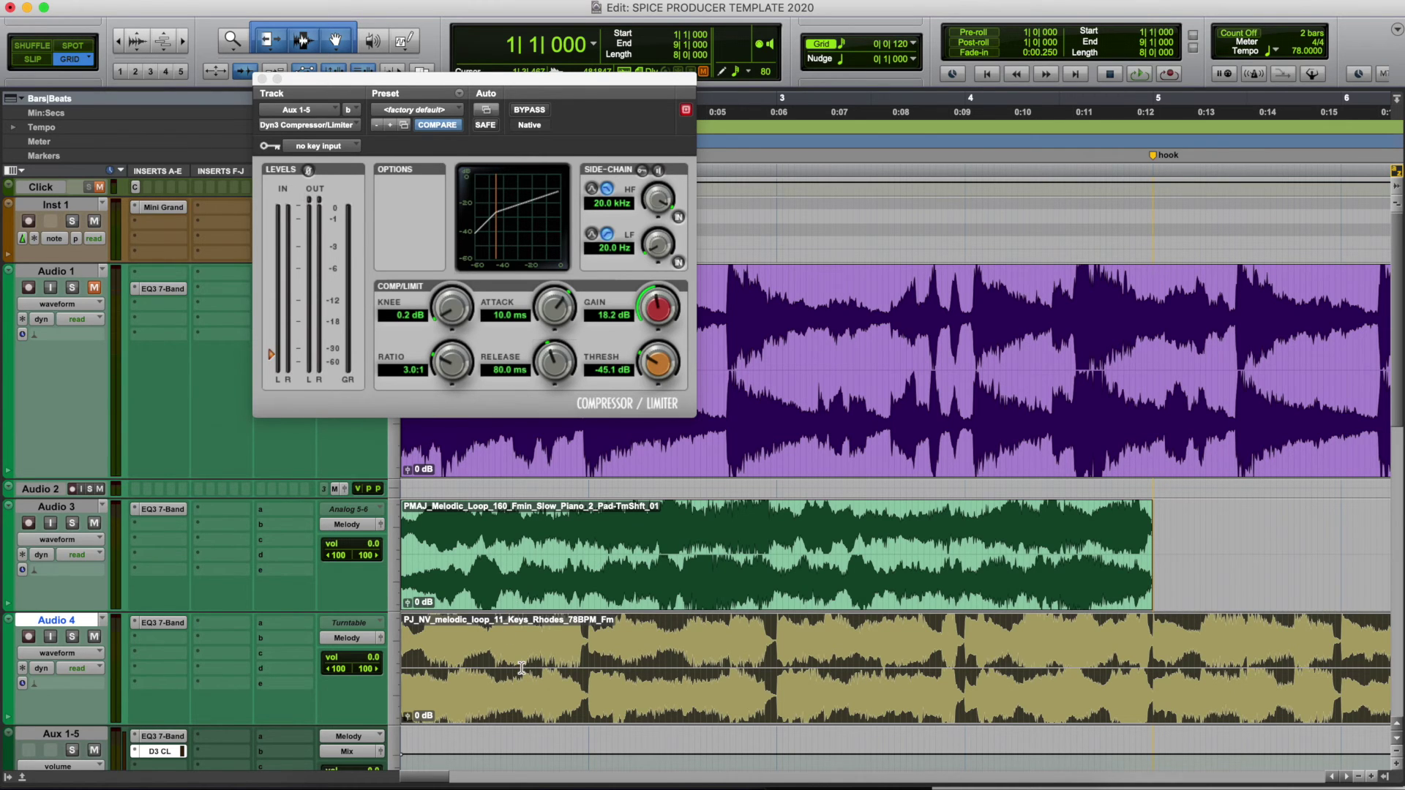
pyautogui.scroll(-10, 522, 668)
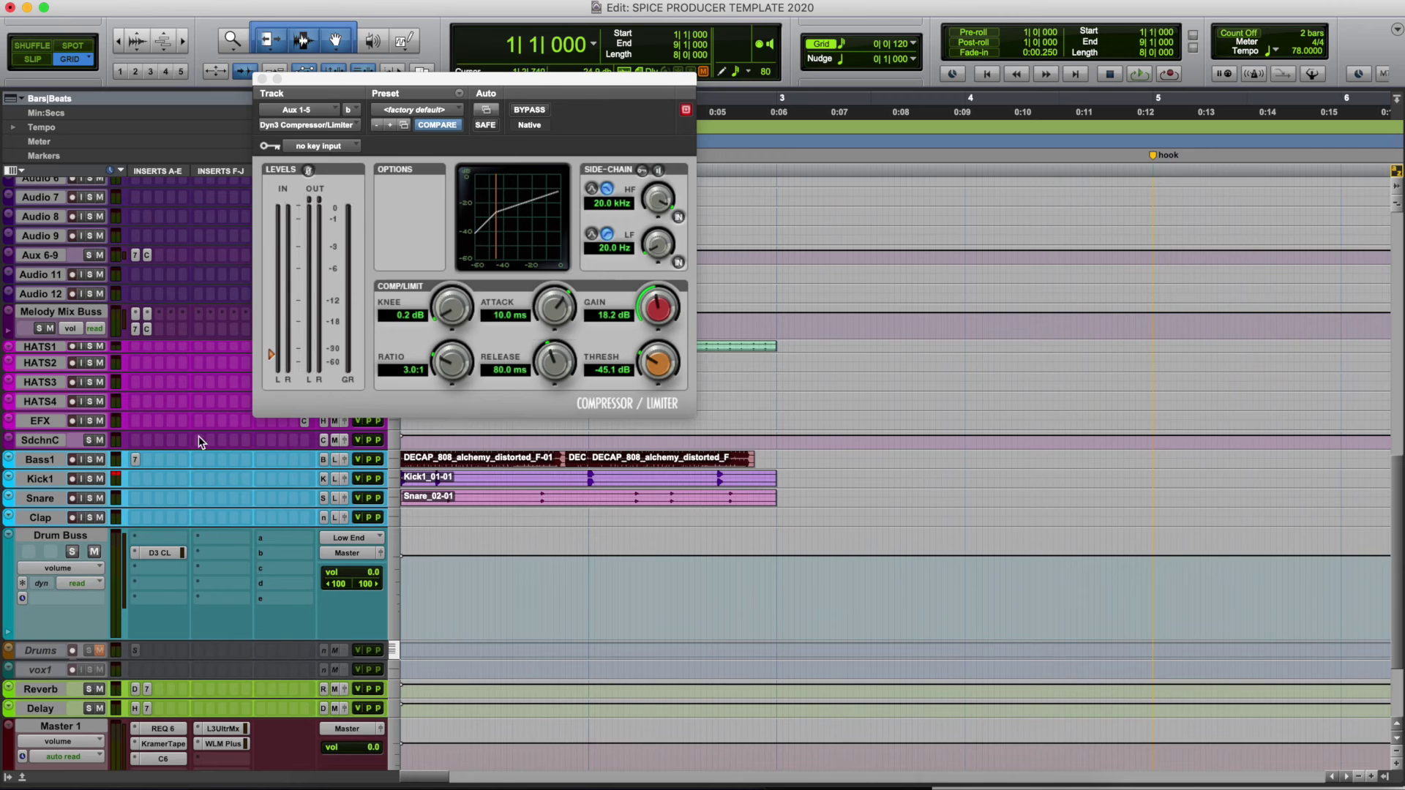
pyautogui.click(262, 78)
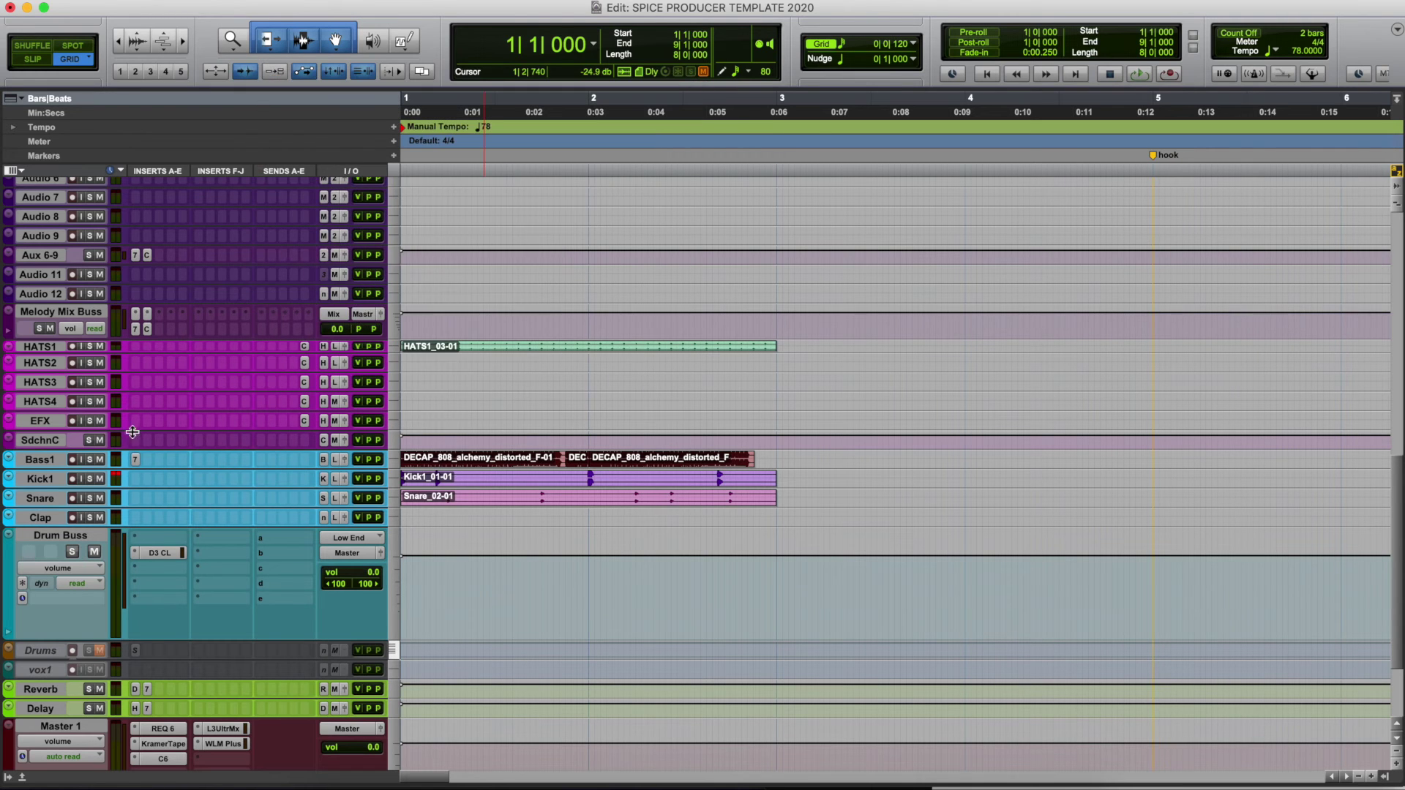
# Insert a Dyn3 Compressor/Limiter on the Kick1 track and enlarge the track's height.
pyautogui.click(134, 478)
pyautogui.moveTo(207, 513)
pyautogui.moveTo(333, 532)
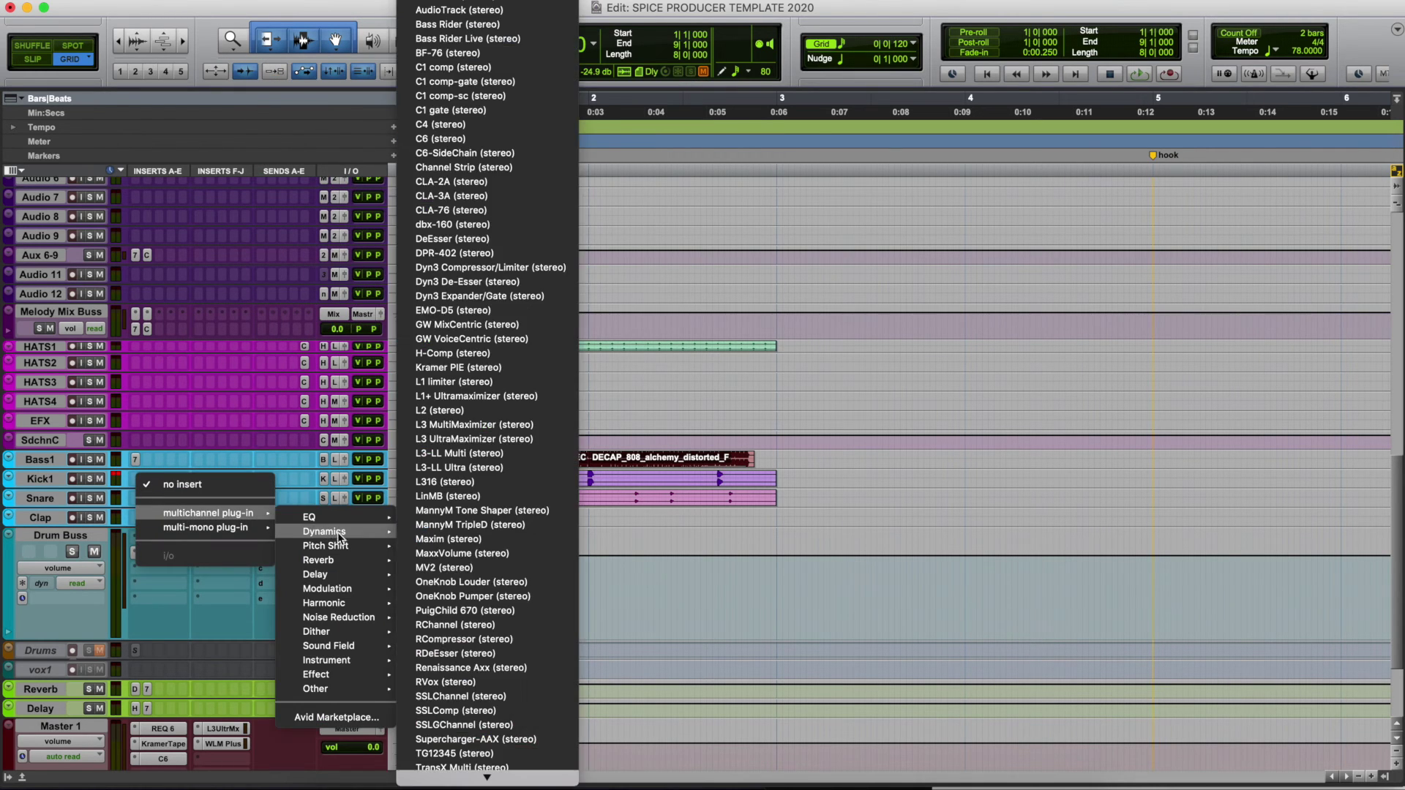
pyautogui.click(508, 275)
pyautogui.moveTo(215, 489); pyautogui.dragTo(215, 582)
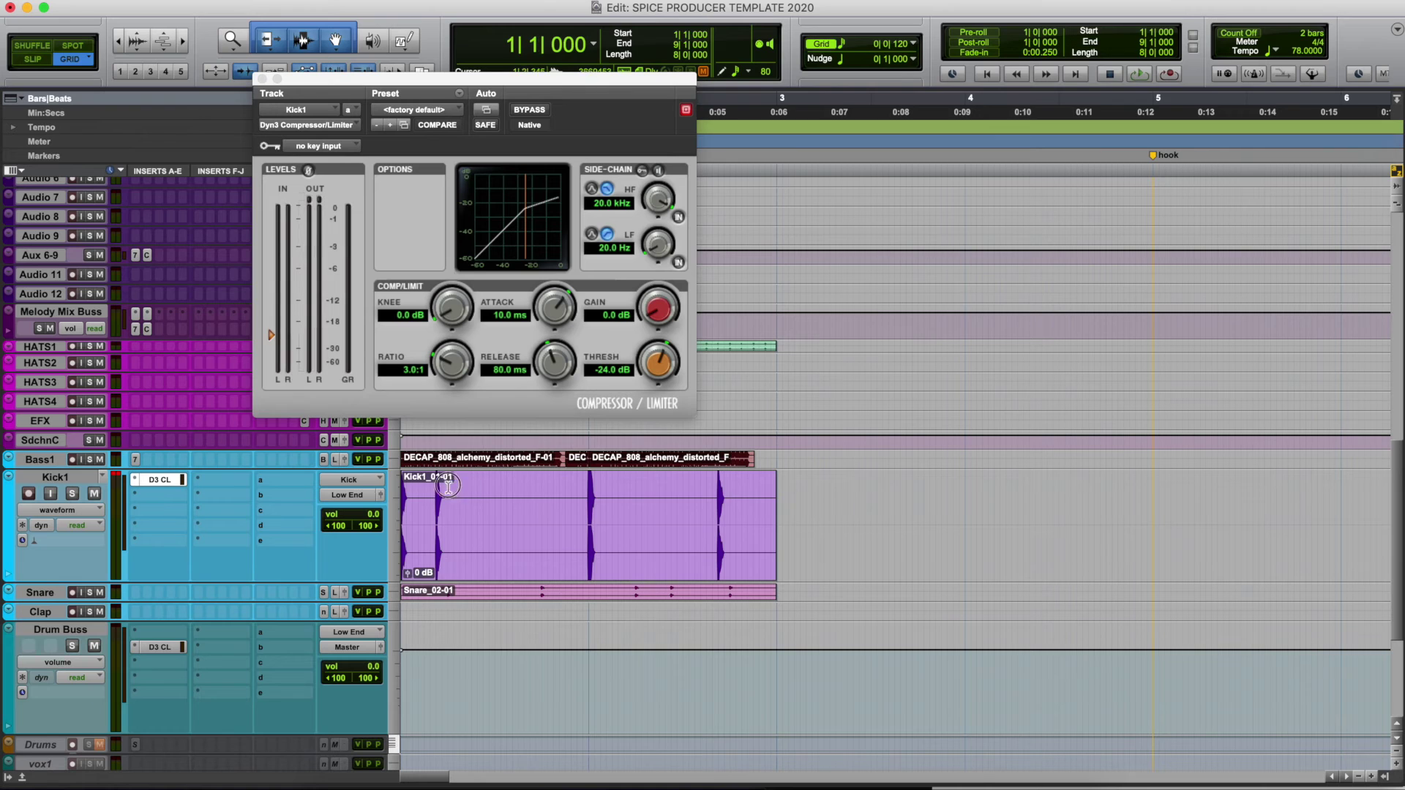
# Set a two-beat loop selection at the start of the Kick1 clip and audition it with the compressor.
pyautogui.moveTo(464, 485); pyautogui.dragTo(284, 486)
pyautogui.press('space')
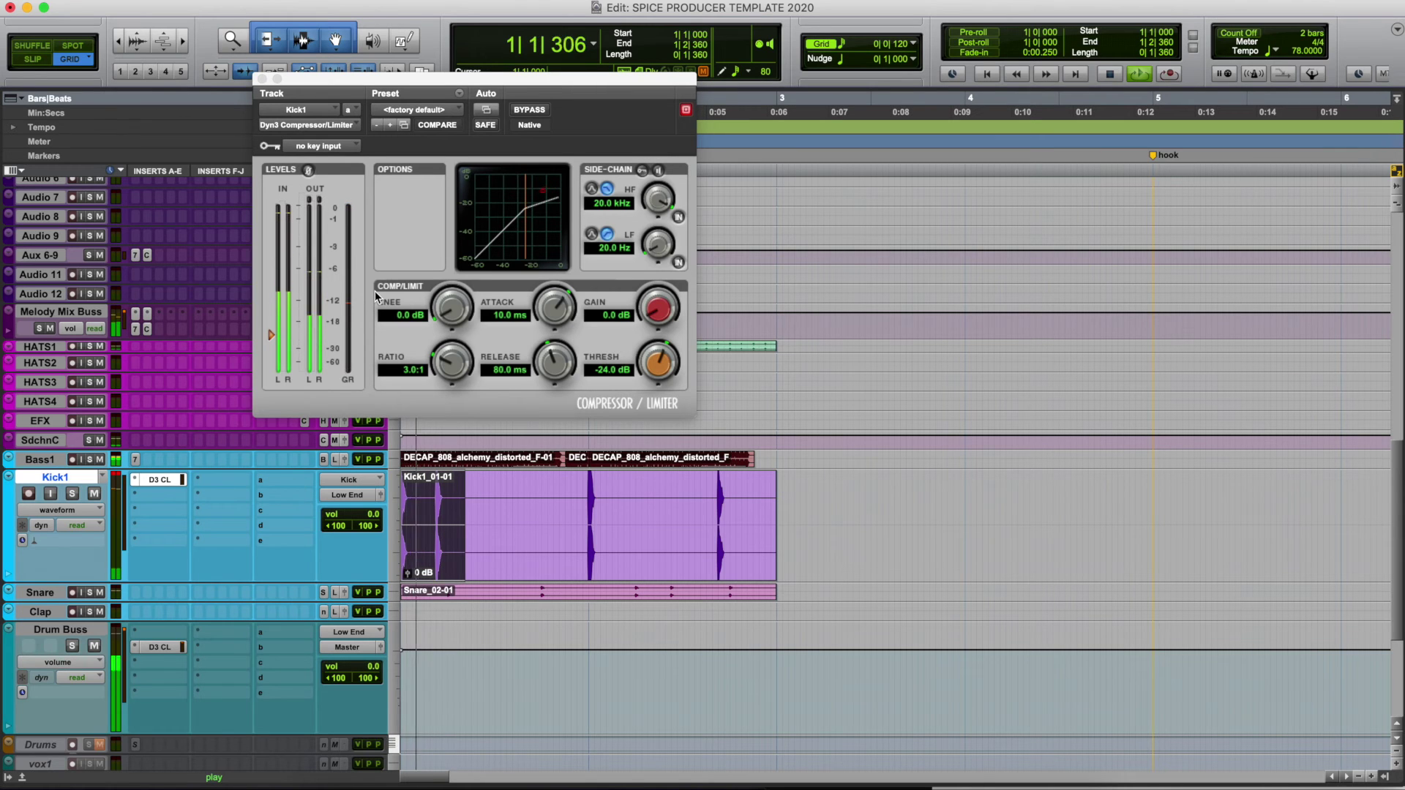
pyautogui.moveTo(437, 512); pyautogui.dragTo(317, 512)
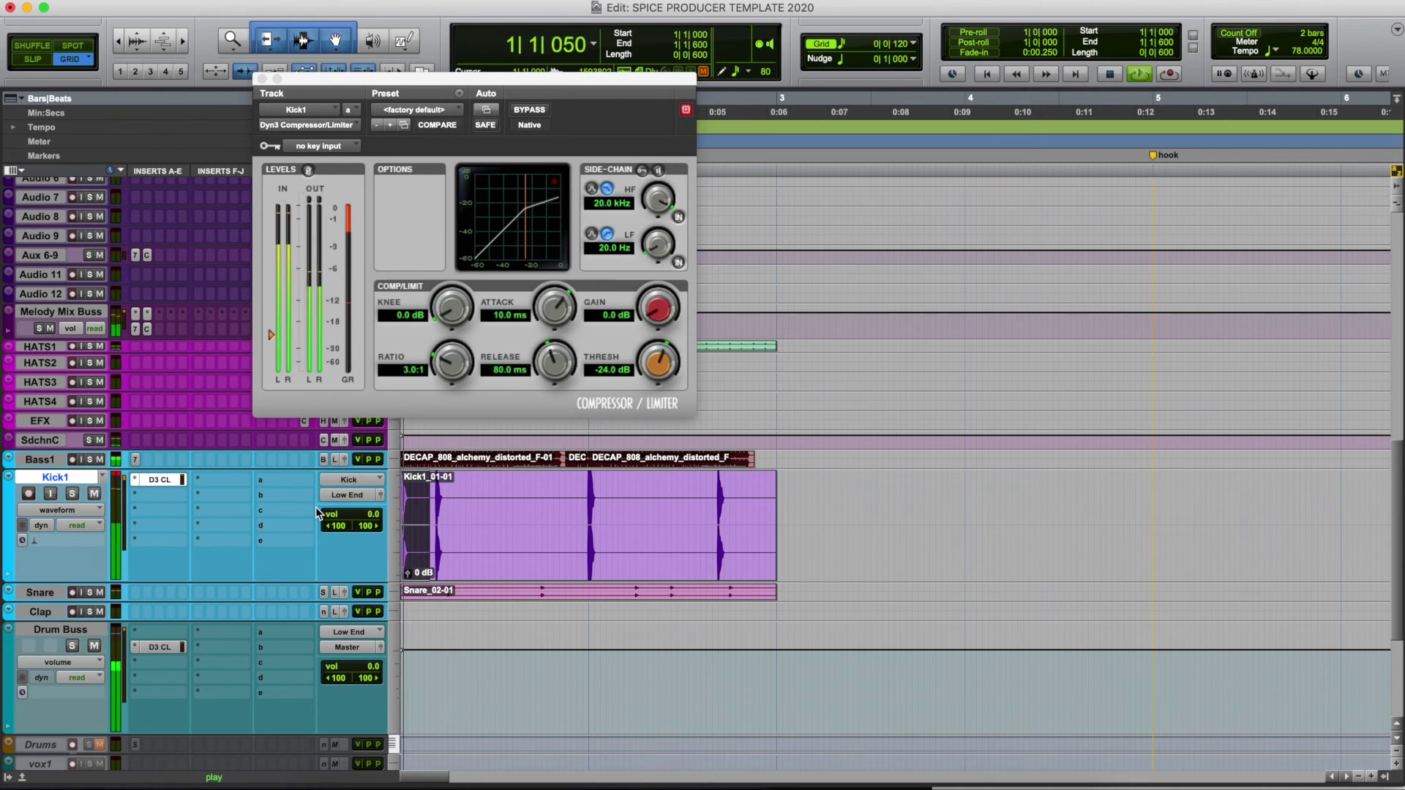
pyautogui.press('space')
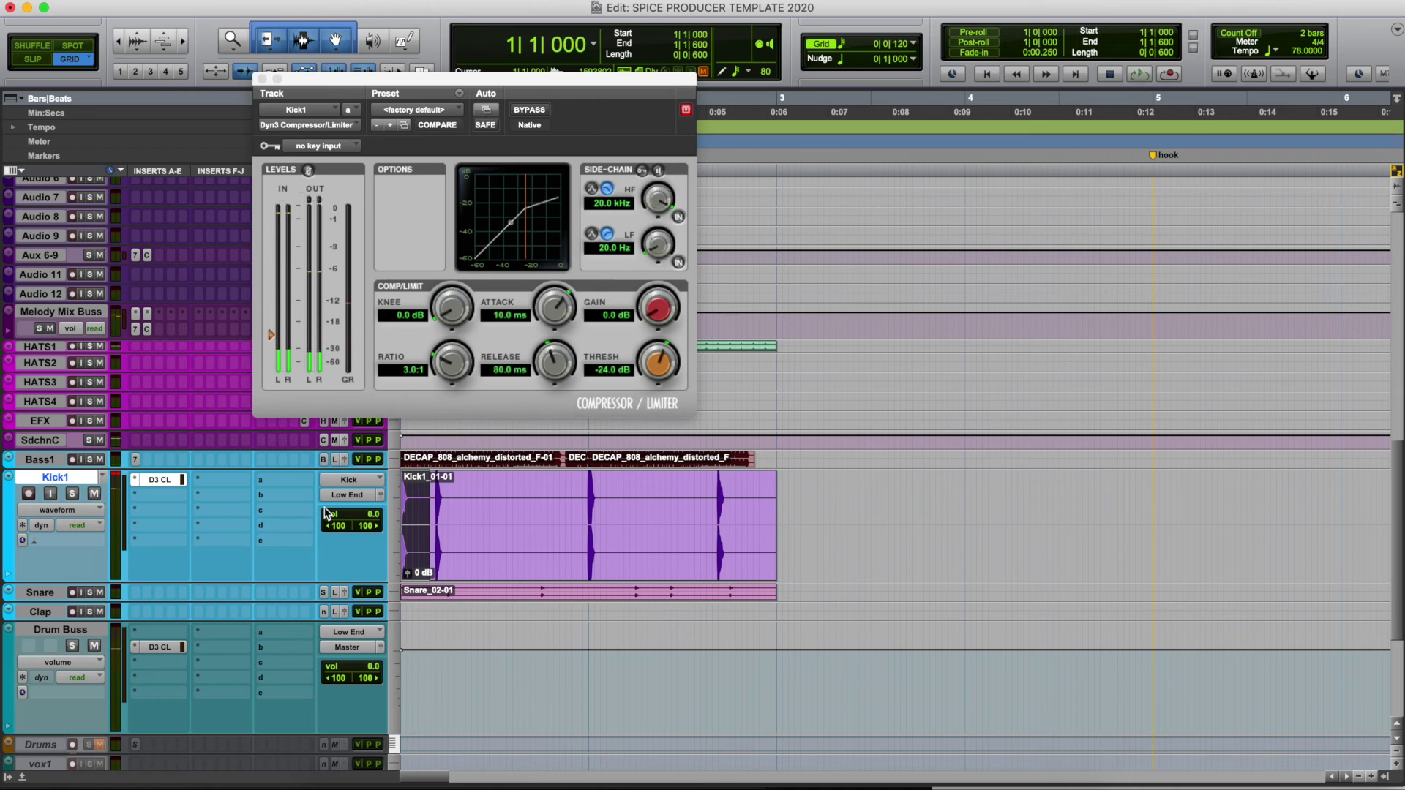
pyautogui.press('space')
pyautogui.moveTo(404, 502); pyautogui.dragTo(275, 501)
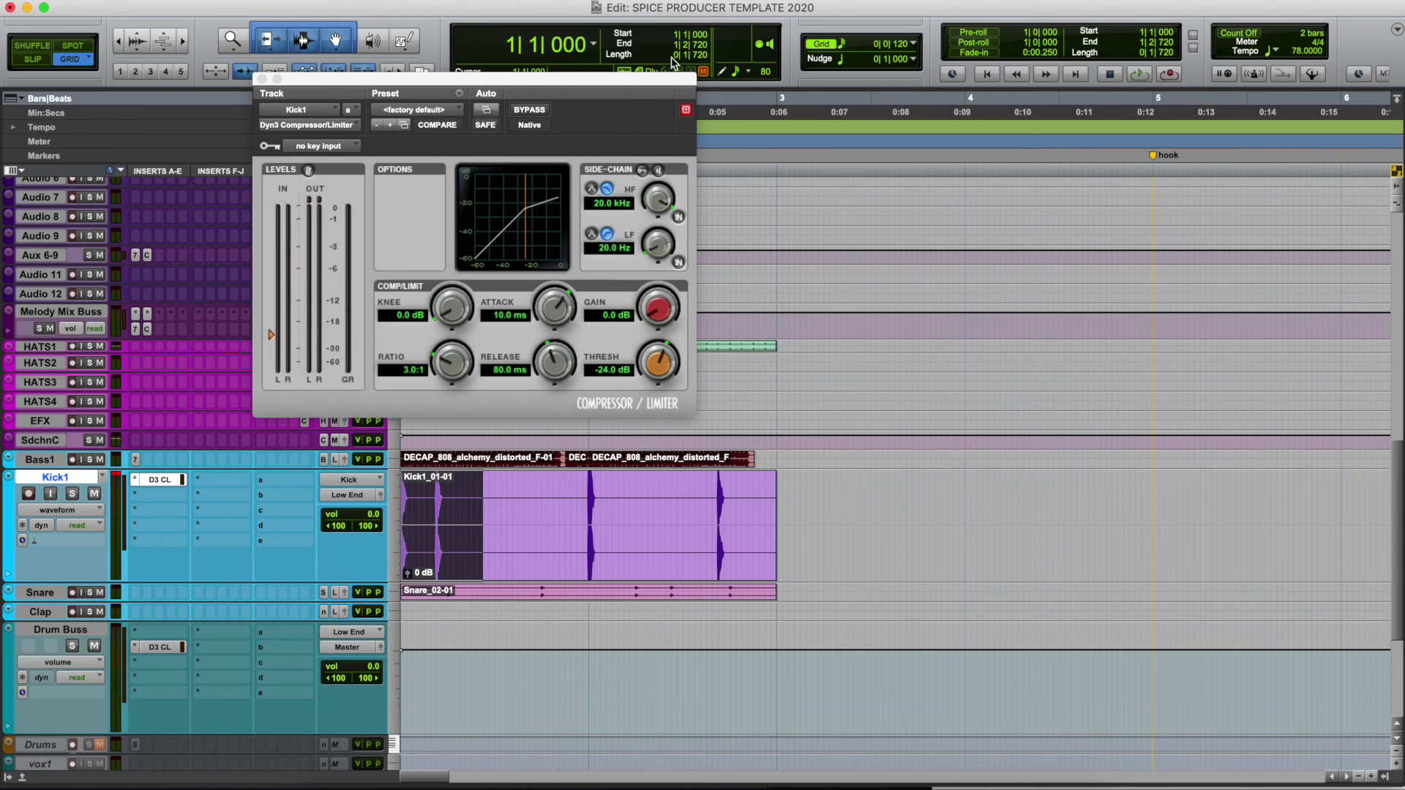
pyautogui.write('2')
pyautogui.press('Return')
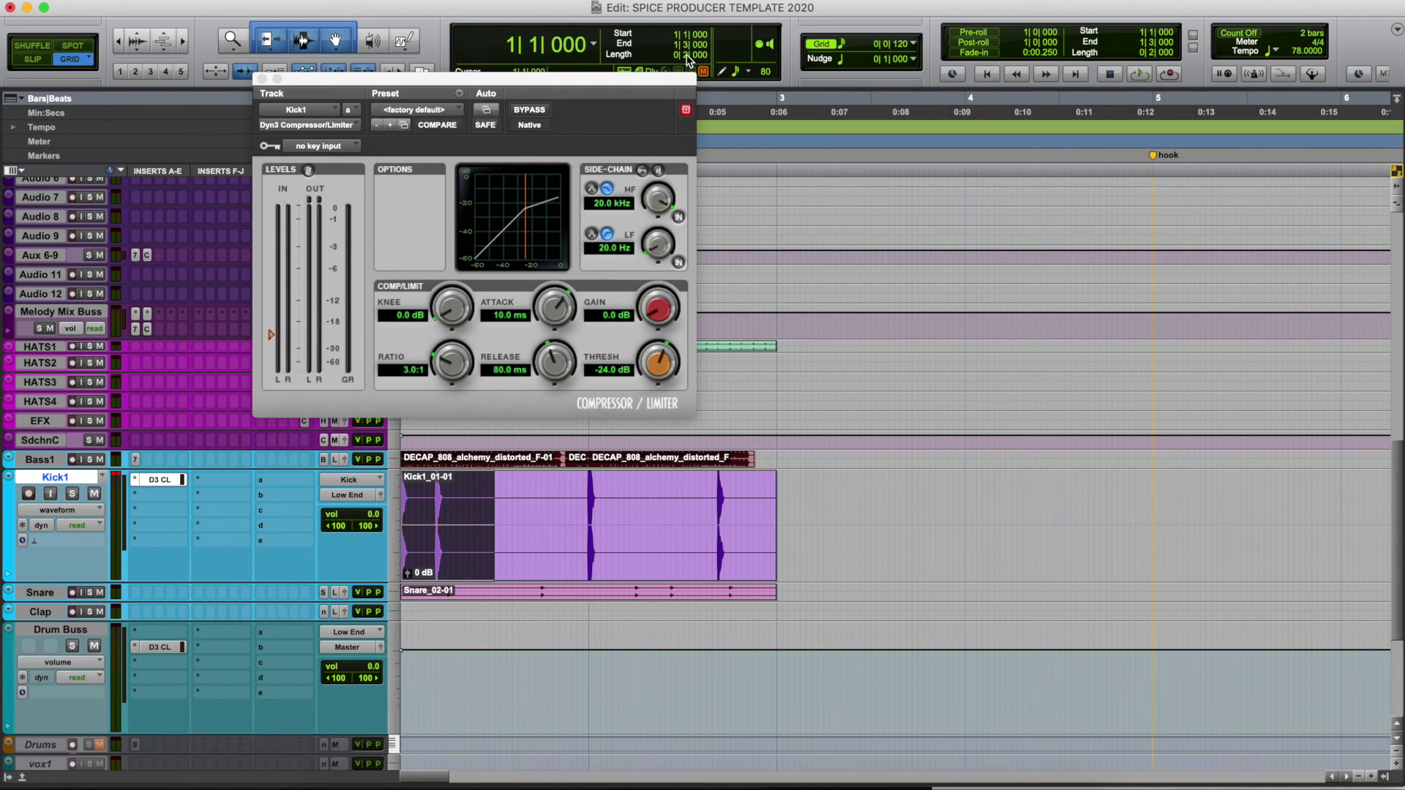
pyautogui.press('space')
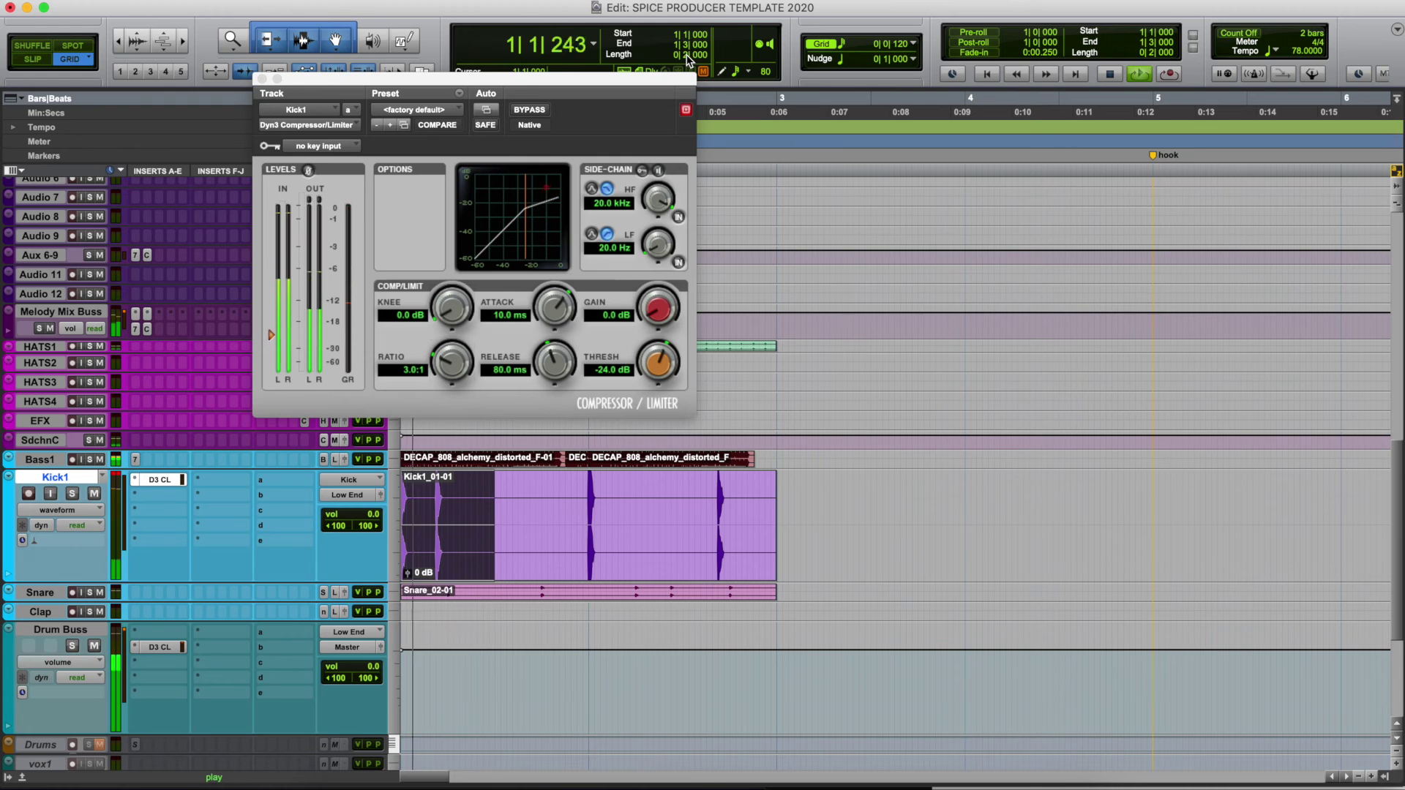
pyautogui.press('space')
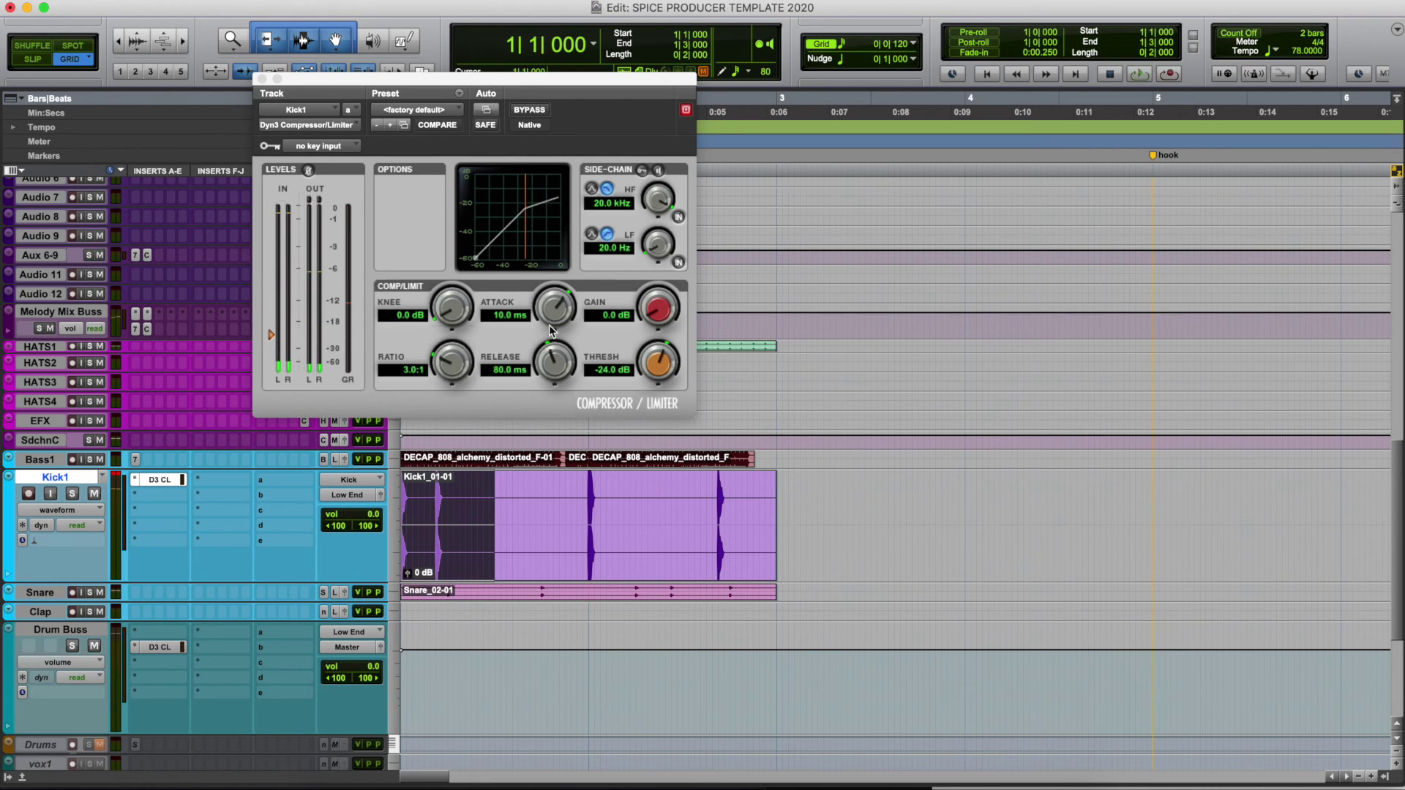
# Try an attack of 40.2 µs on the Kick1 compressor and play the loop.
pyautogui.moveTo(553, 304); pyautogui.dragTo(528, 402)
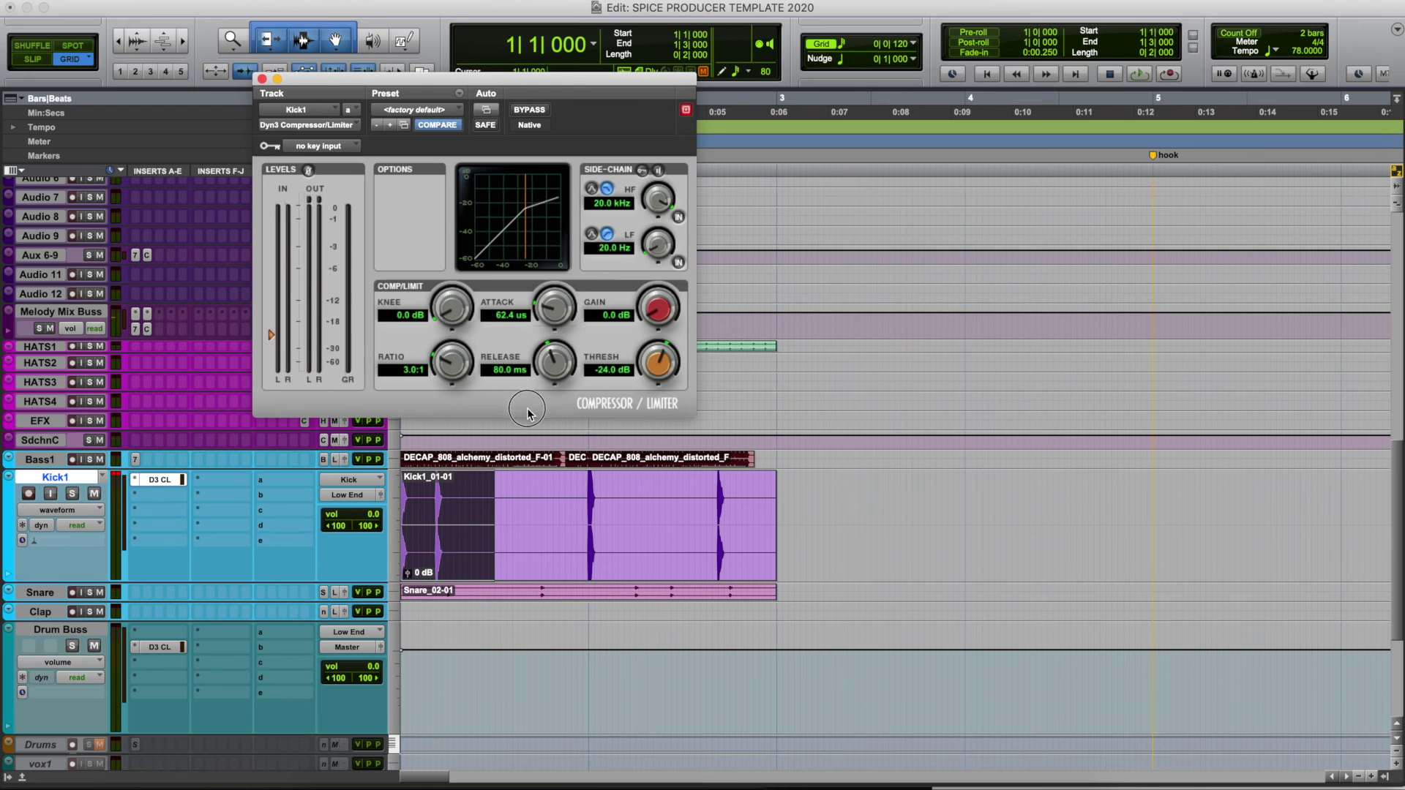
pyautogui.press('space')
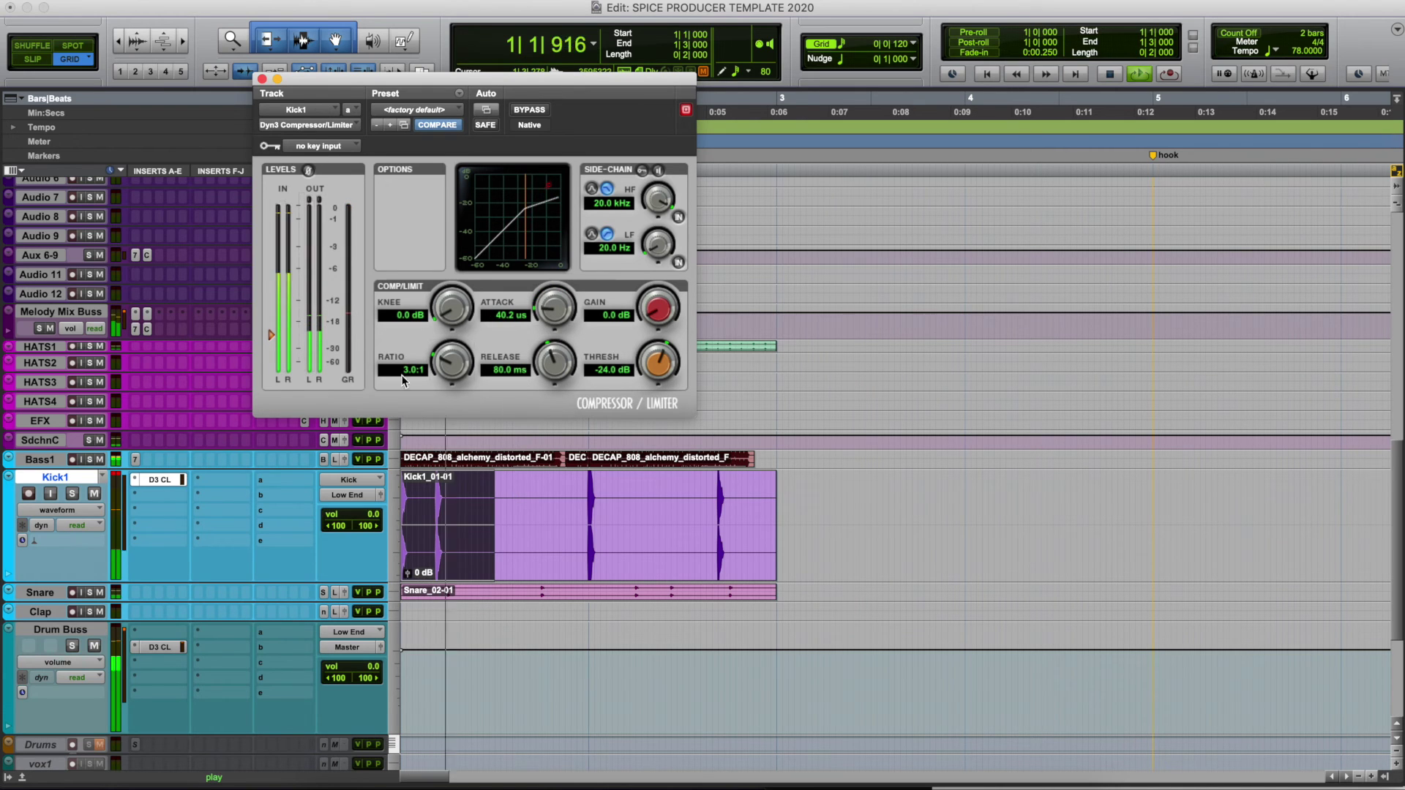
pyautogui.press('space')
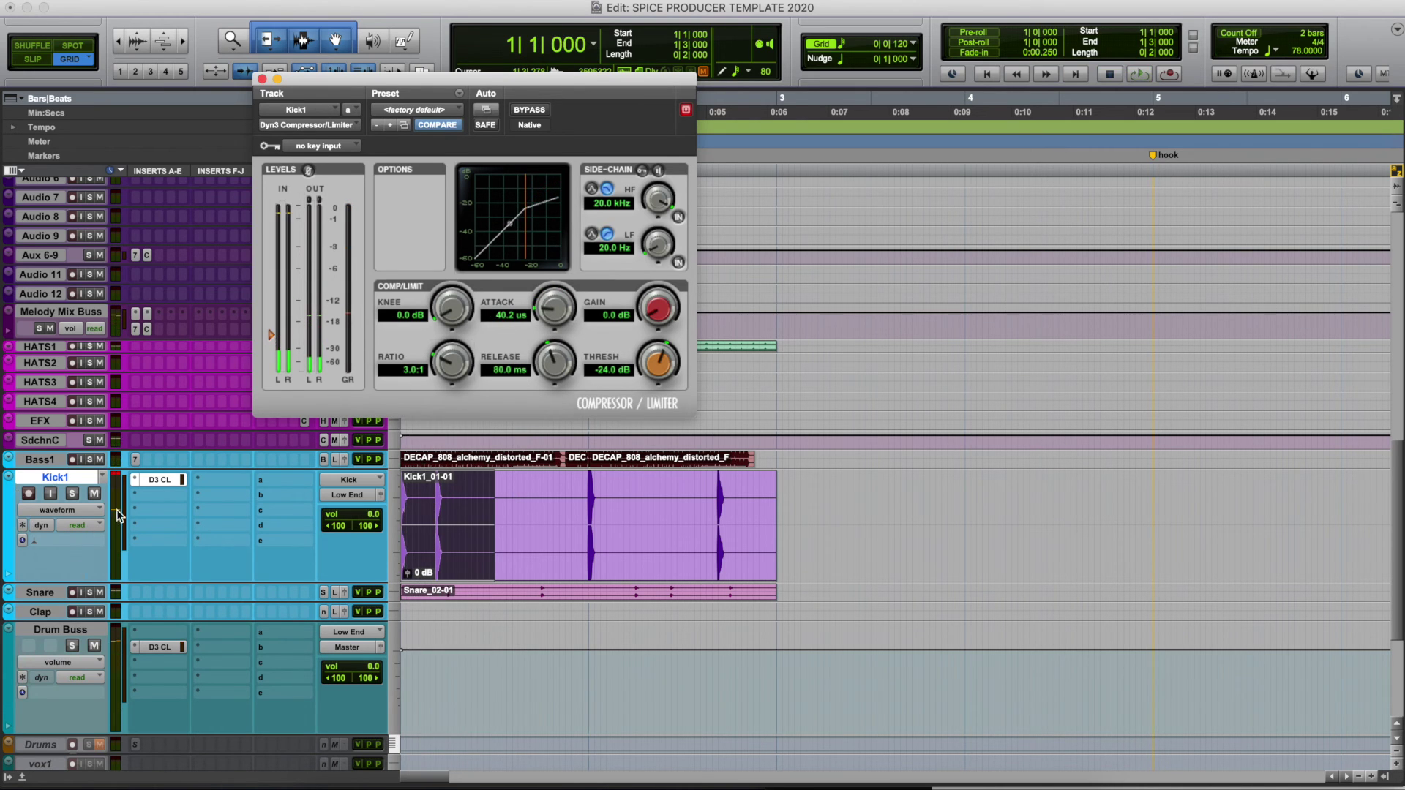
# Route the Kick1 track's output directly to Master and solo the track.
pyautogui.click(349, 495)
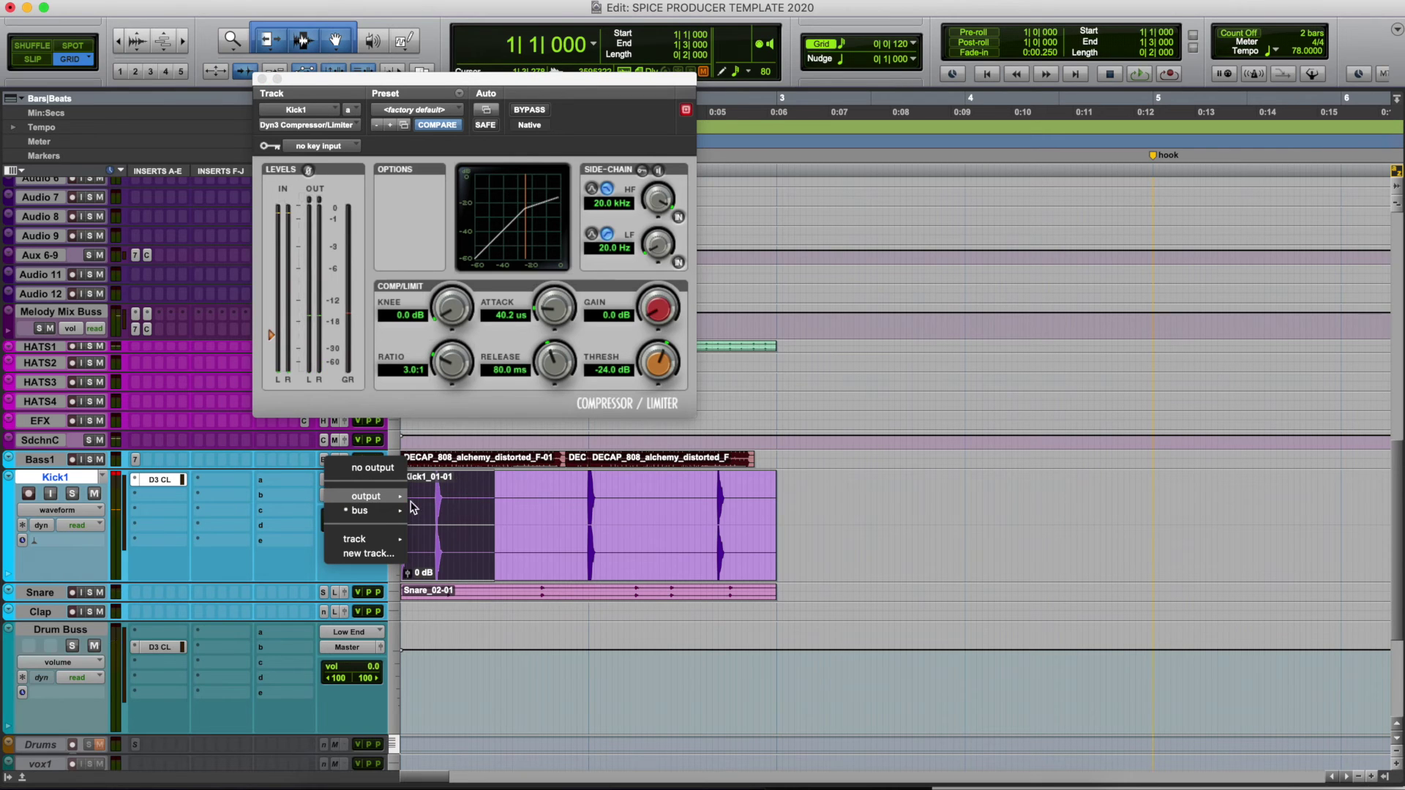
pyautogui.moveTo(395, 499)
pyautogui.click(150, 494)
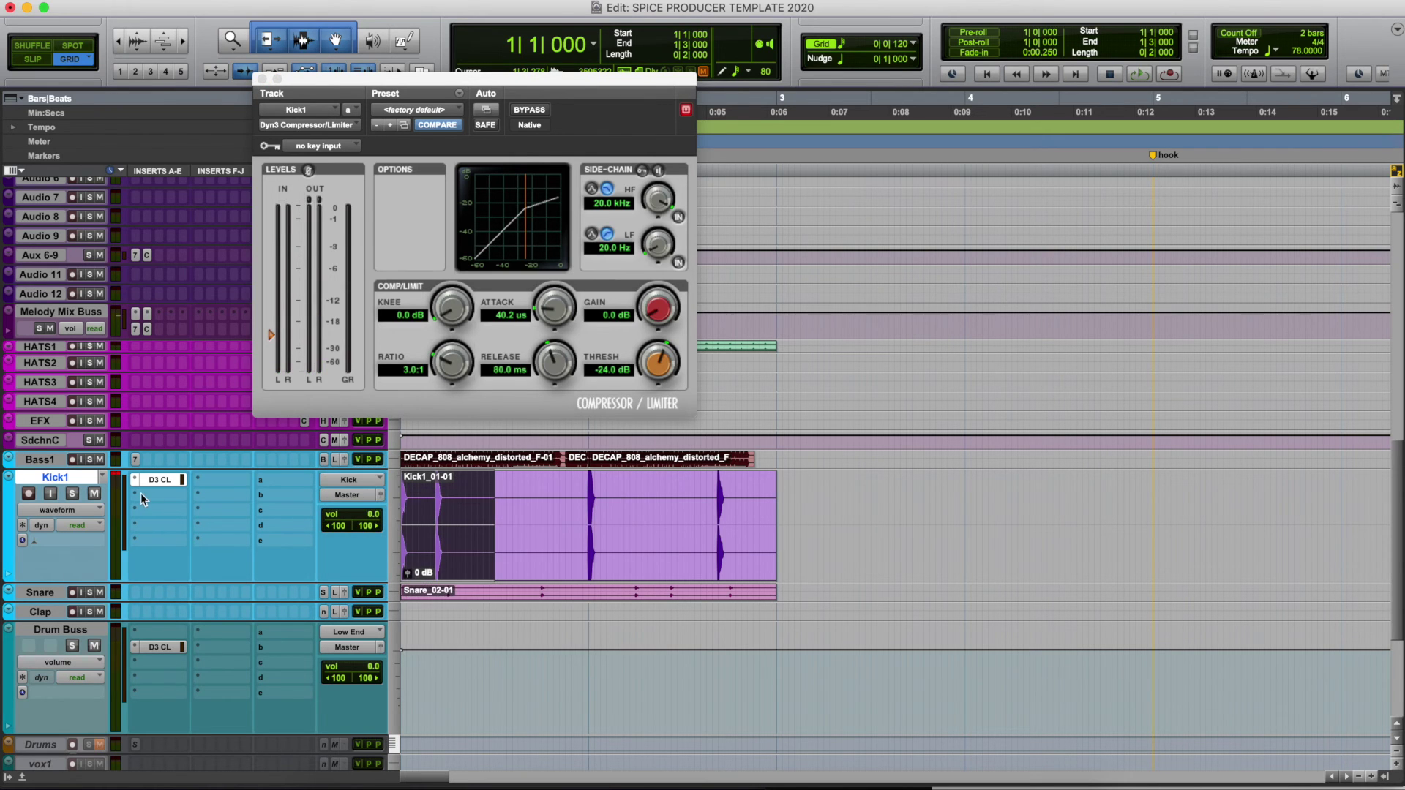
pyautogui.click(72, 494)
# Try a slow attack of 60.7 ms on the Kick1 compressor while playing the soloed loop.
pyautogui.press('space')
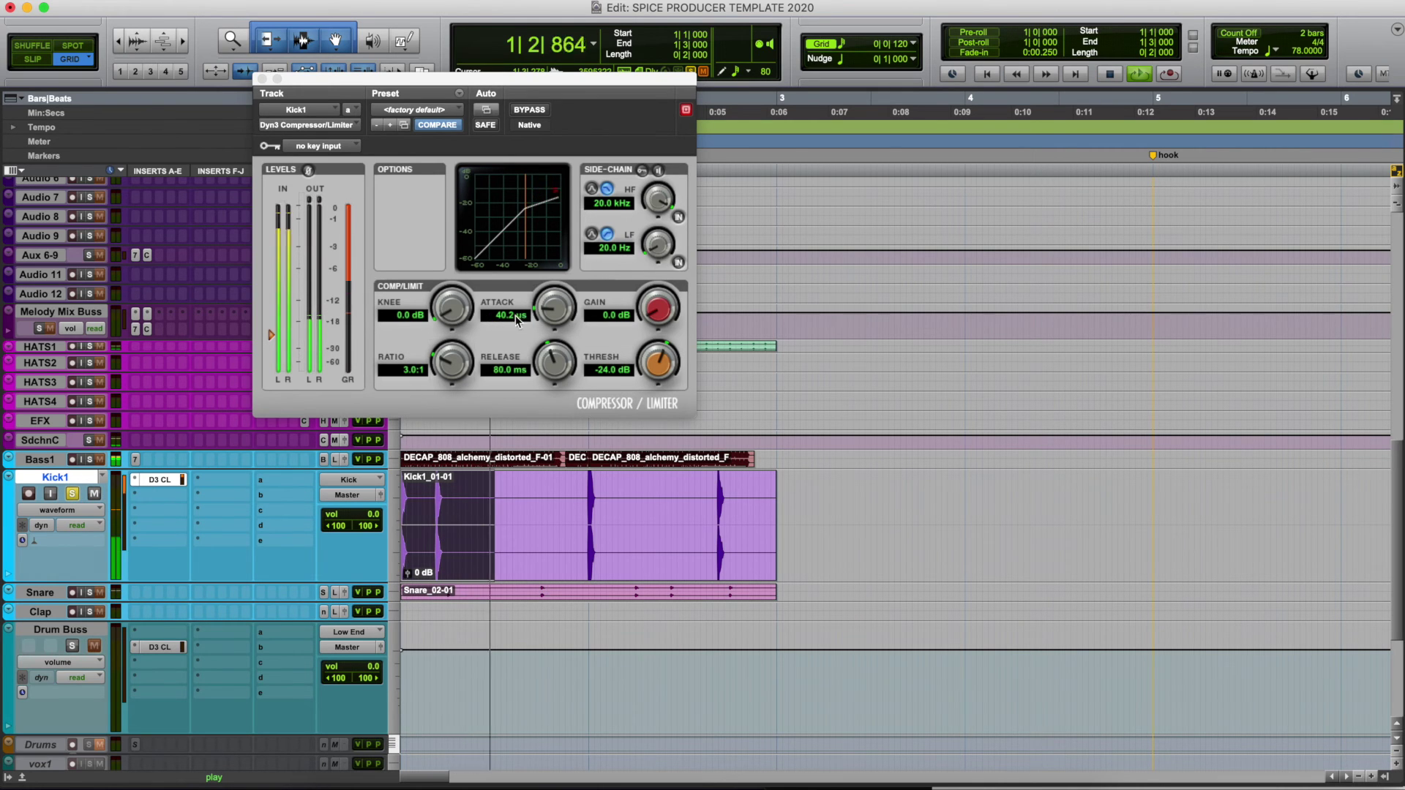
pyautogui.moveTo(551, 305); pyautogui.dragTo(563, 121)
pyautogui.moveTo(556, 307); pyautogui.dragTo(554, 256)
pyautogui.press('space')
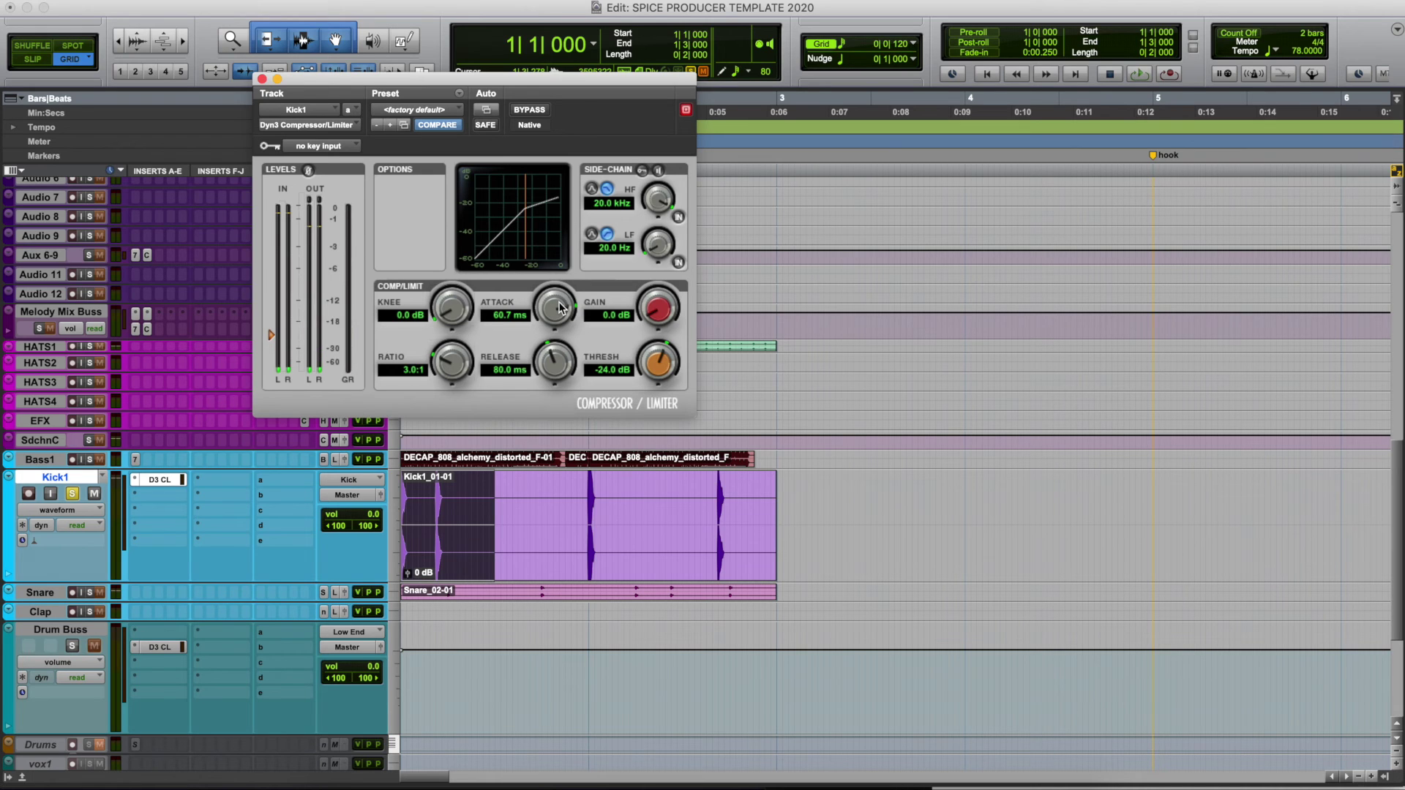
pyautogui.press('space')
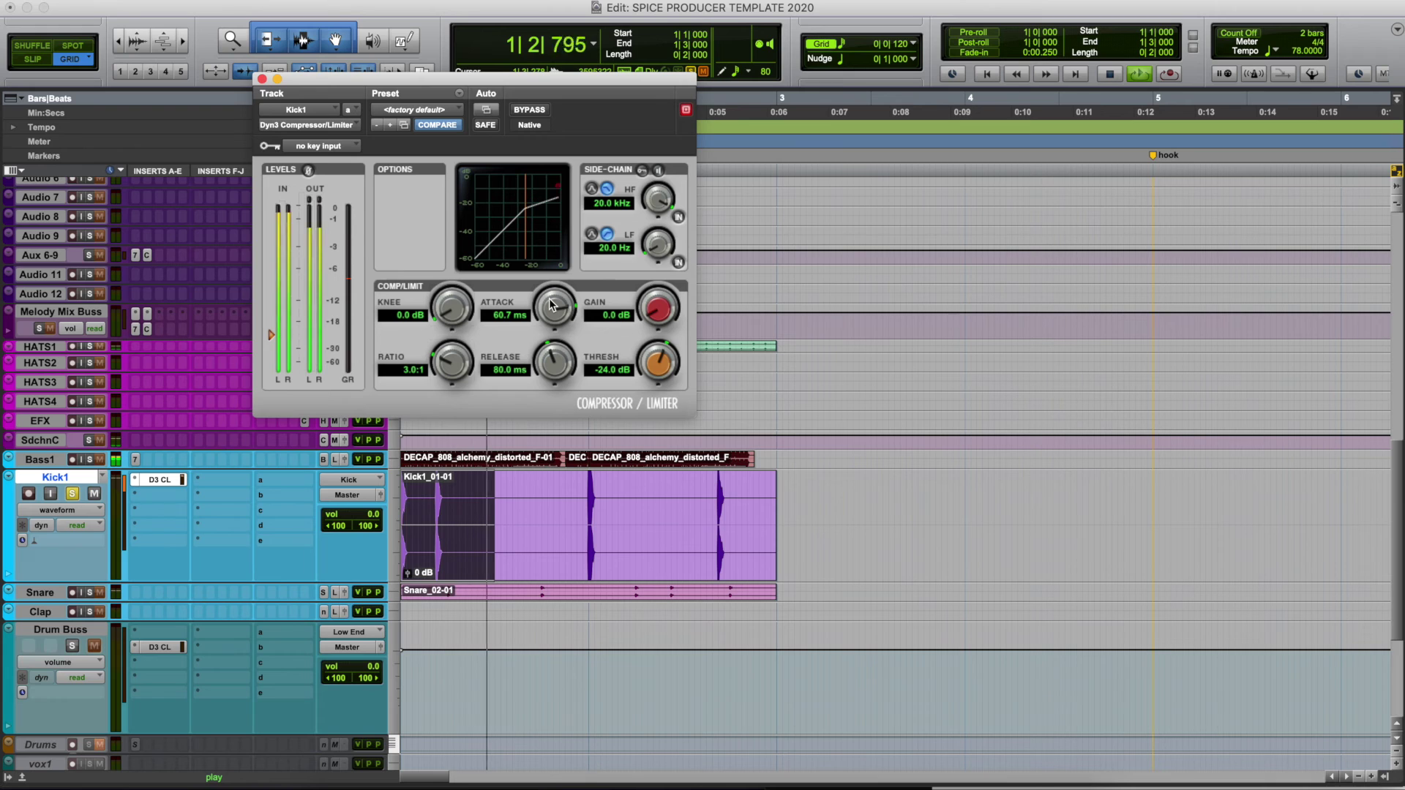
# Compare a fast attack of 128.4 µs on the Kick1 compressor with a slower attack of 33.6 ms during loop playback.
pyautogui.moveTo(552, 306); pyautogui.dragTo(565, 627)
pyautogui.moveTo(545, 303); pyautogui.dragTo(548, 247)
pyautogui.press('space')
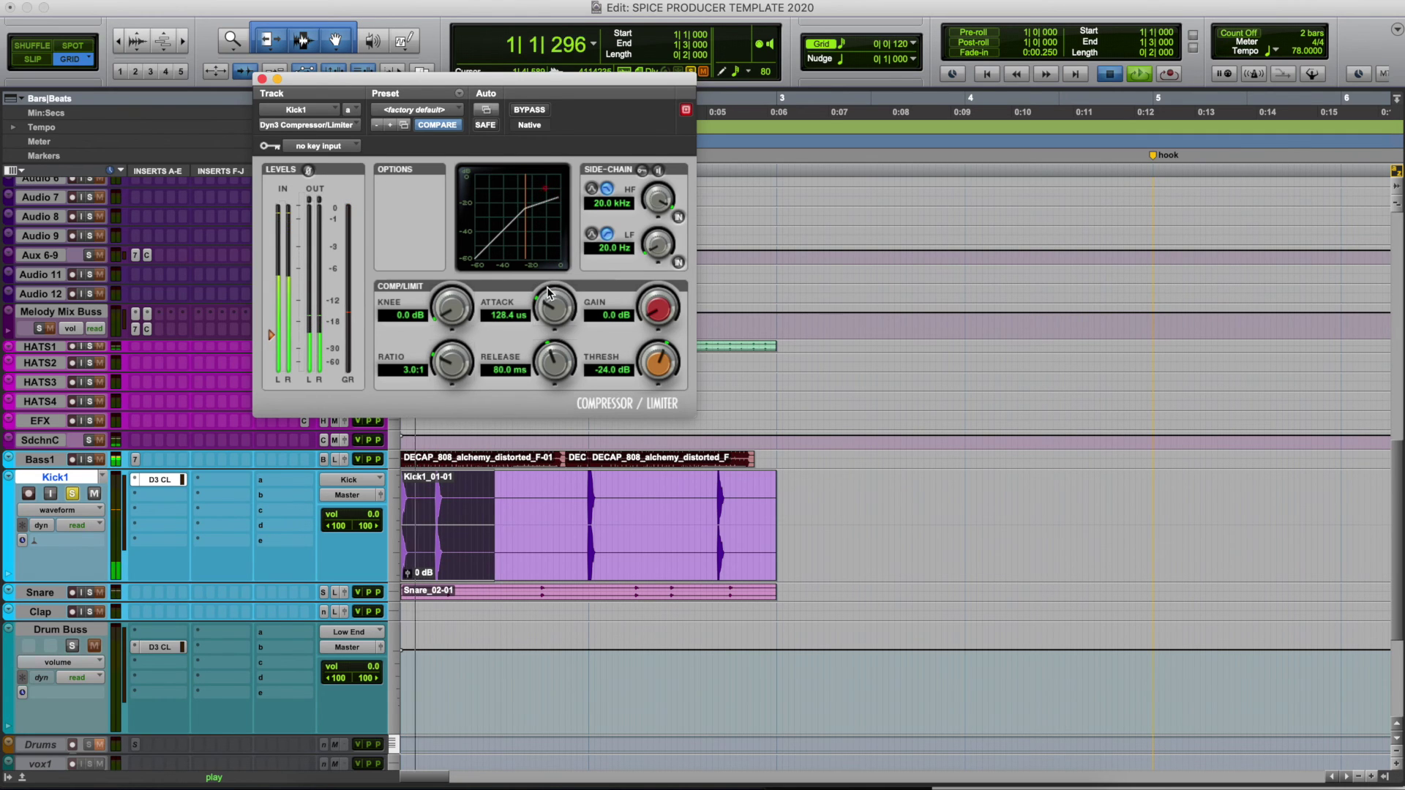
pyautogui.moveTo(545, 306); pyautogui.dragTo(554, 224)
pyautogui.press('space')
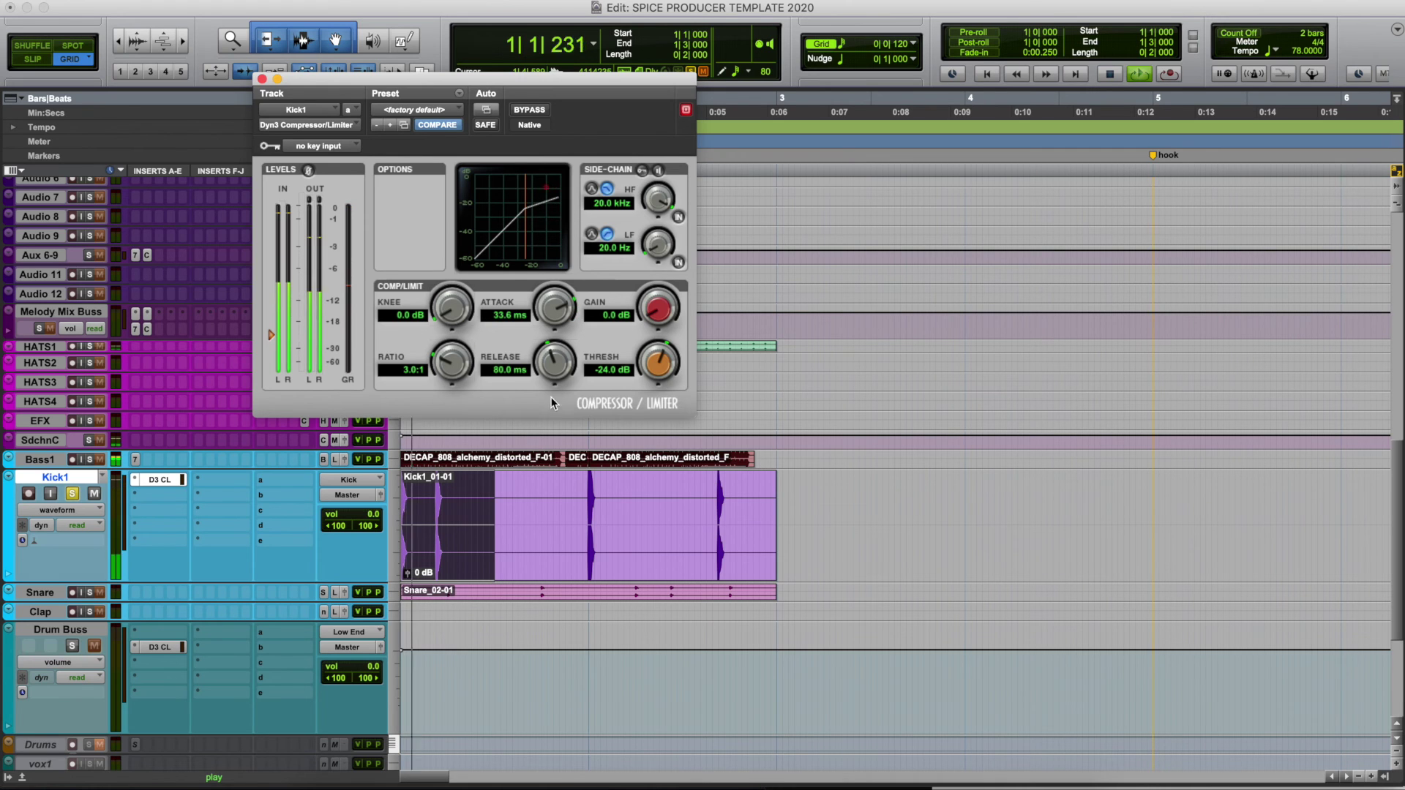
# Try short and long release times on the Kick1 compressor during playback, ending at 2.3 s.
pyautogui.moveTo(553, 363); pyautogui.dragTo(550, 466)
pyautogui.moveTo(542, 392); pyautogui.dragTo(569, 167)
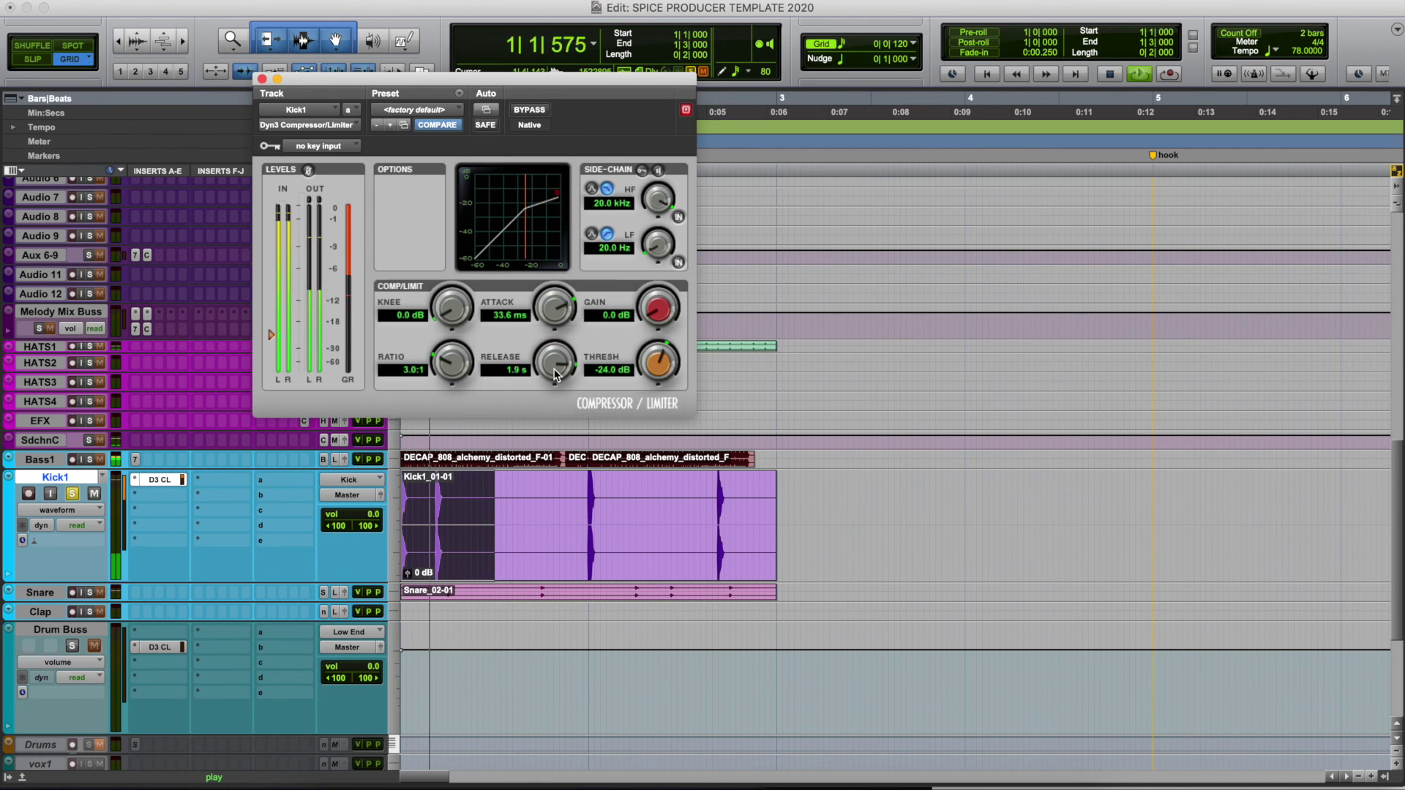
pyautogui.moveTo(554, 375); pyautogui.dragTo(554, 423)
pyautogui.press('space')
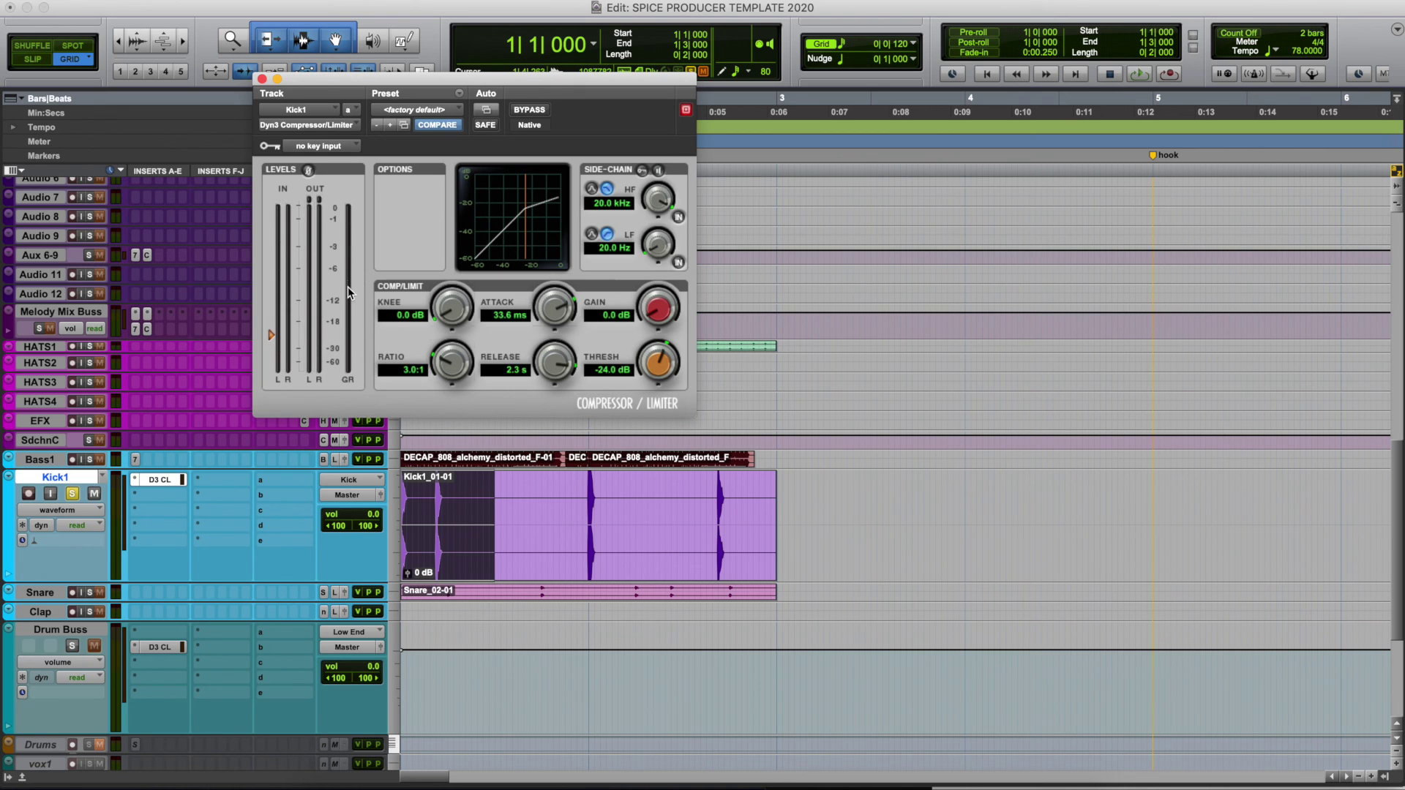
# Play the loop and shorten the Kick1 compressor's release to 25.3 ms.
pyautogui.press('space')
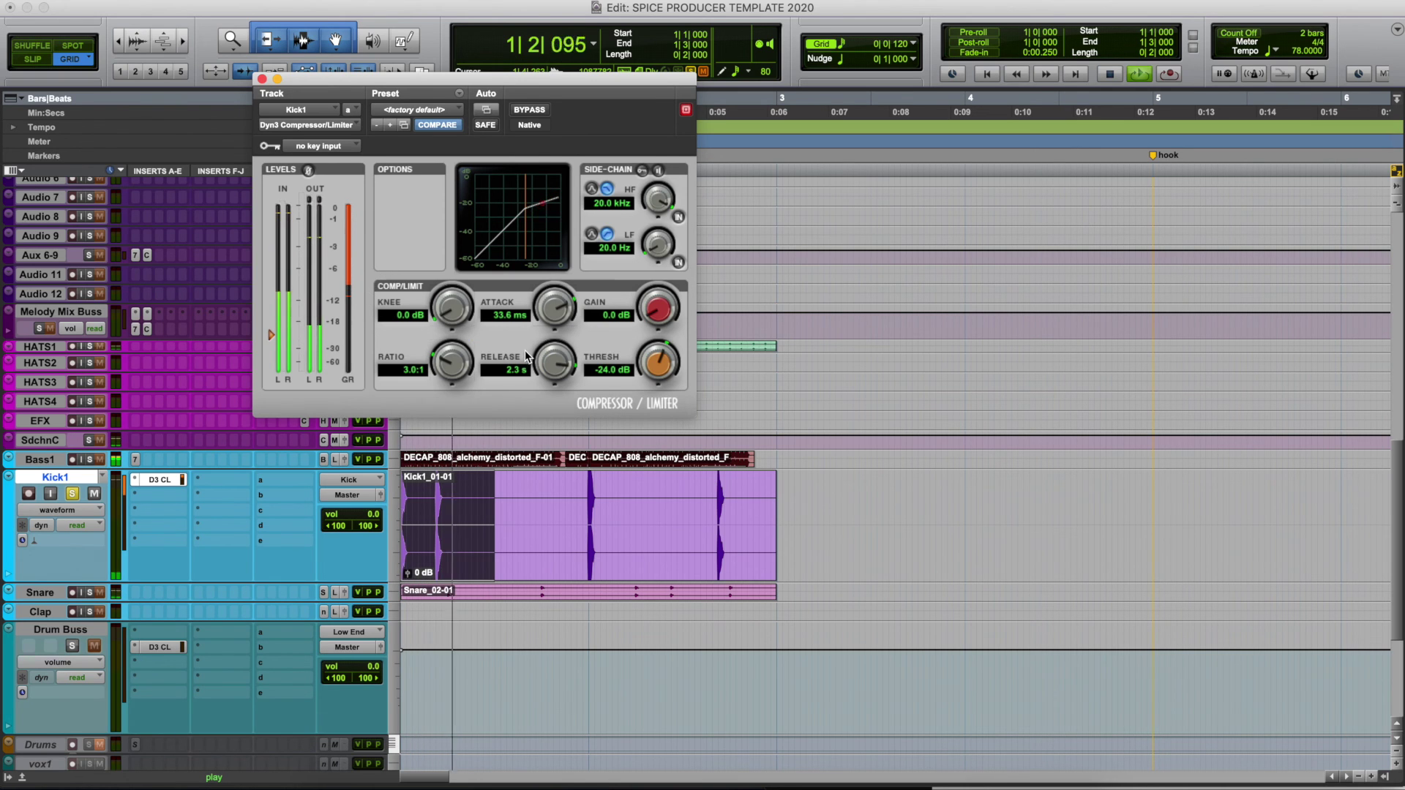
pyautogui.moveTo(552, 361); pyautogui.dragTo(551, 425)
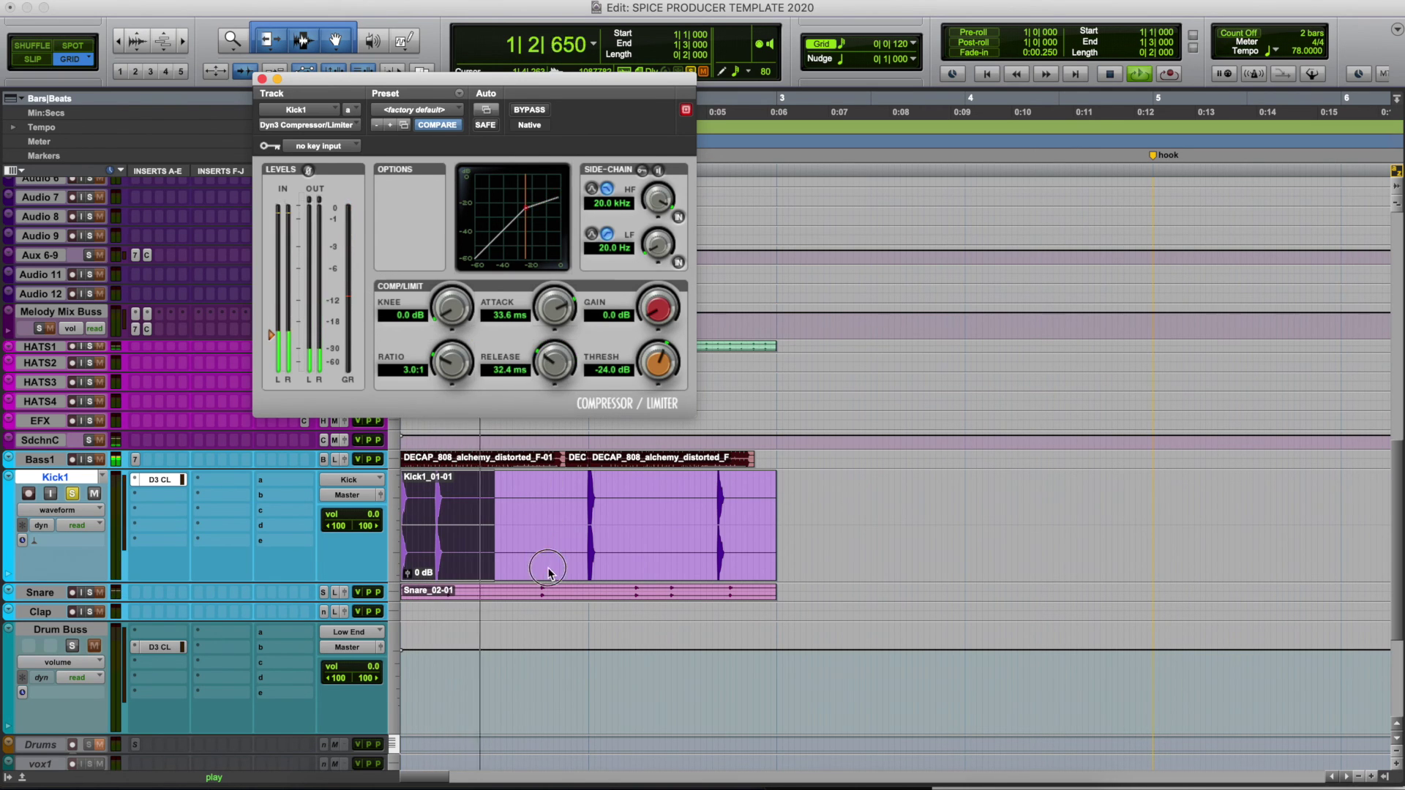
pyautogui.press('space')
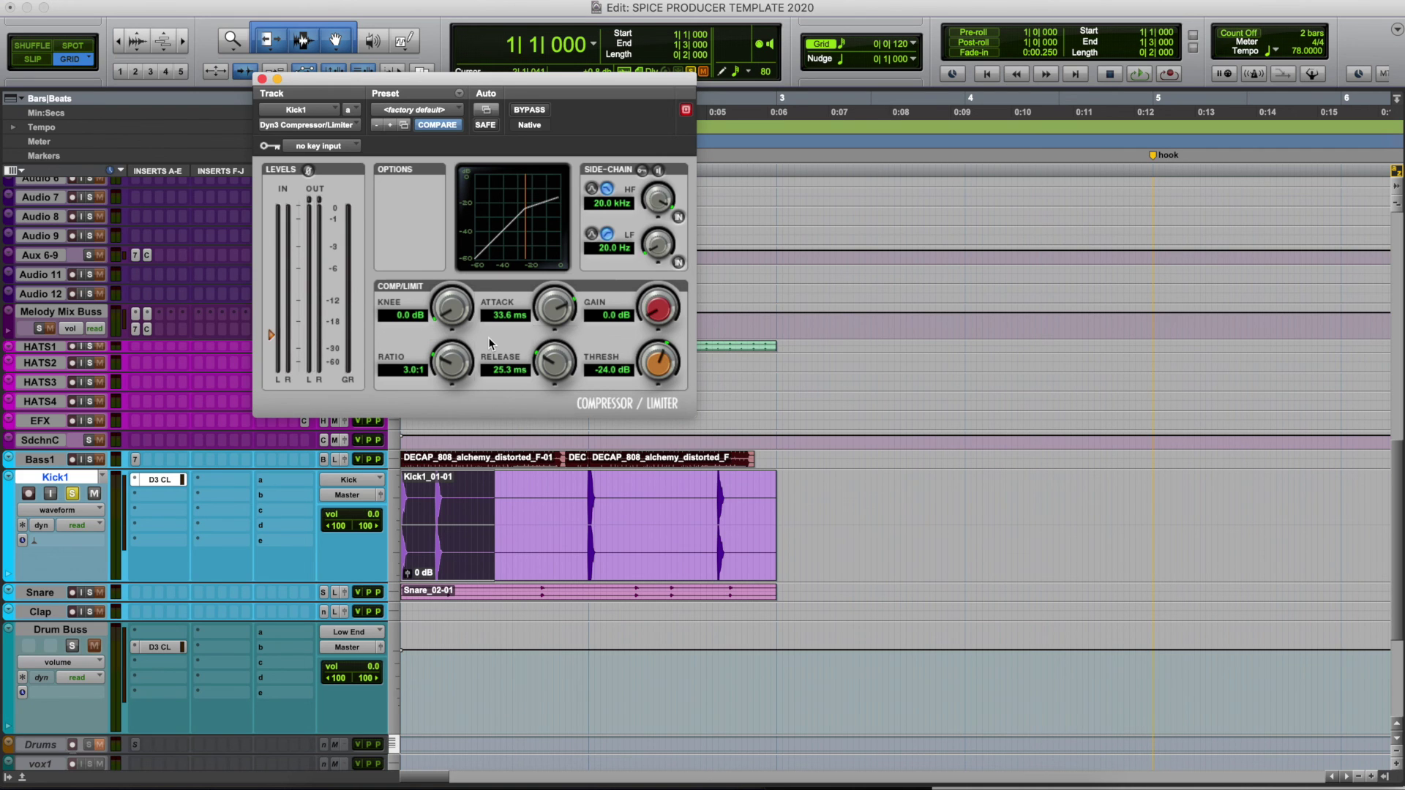
# Set the Kick1 compressor's release to 9.6 ms and its attack to 50.7 ms while the loop plays.
pyautogui.press('space')
pyautogui.moveTo(554, 362); pyautogui.dragTo(555, 445)
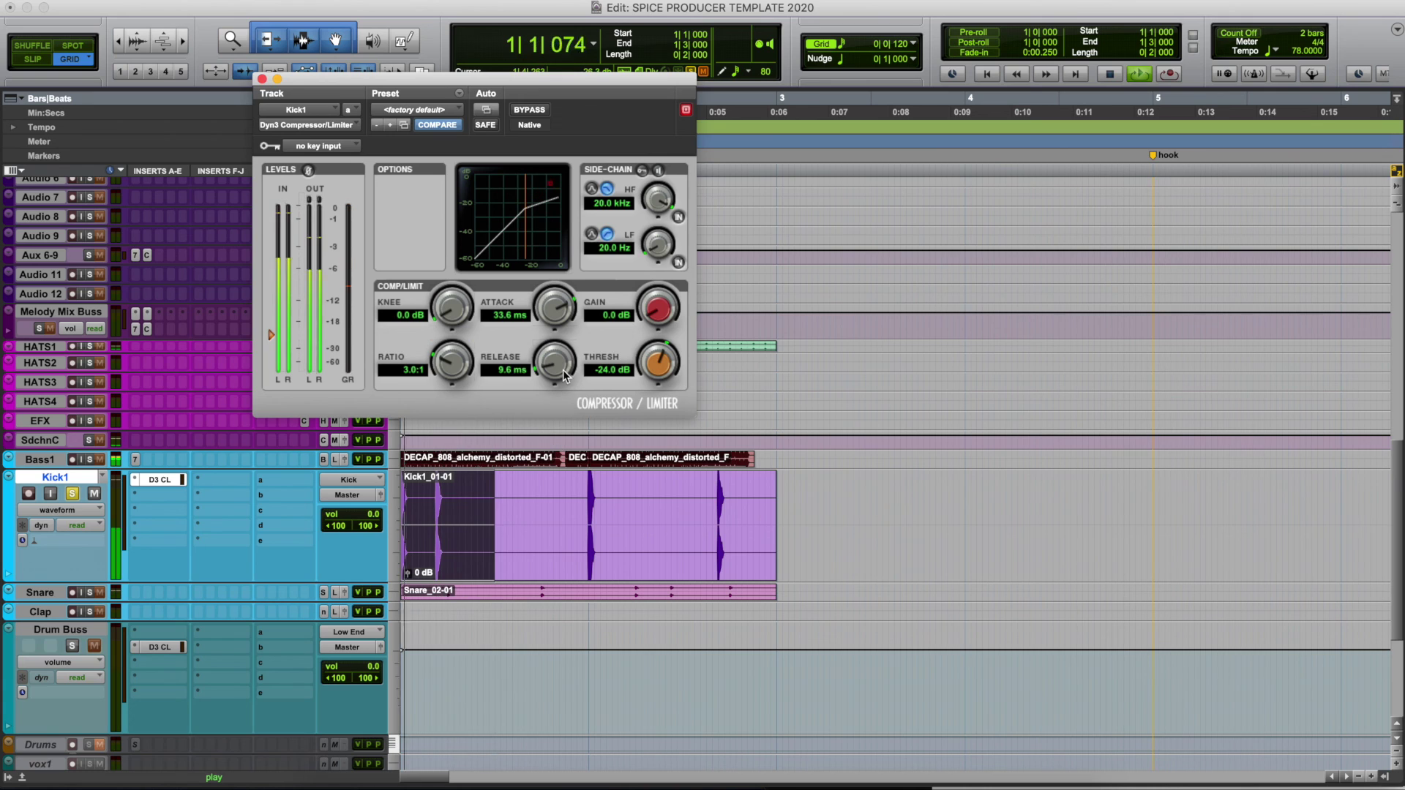
pyautogui.press('space')
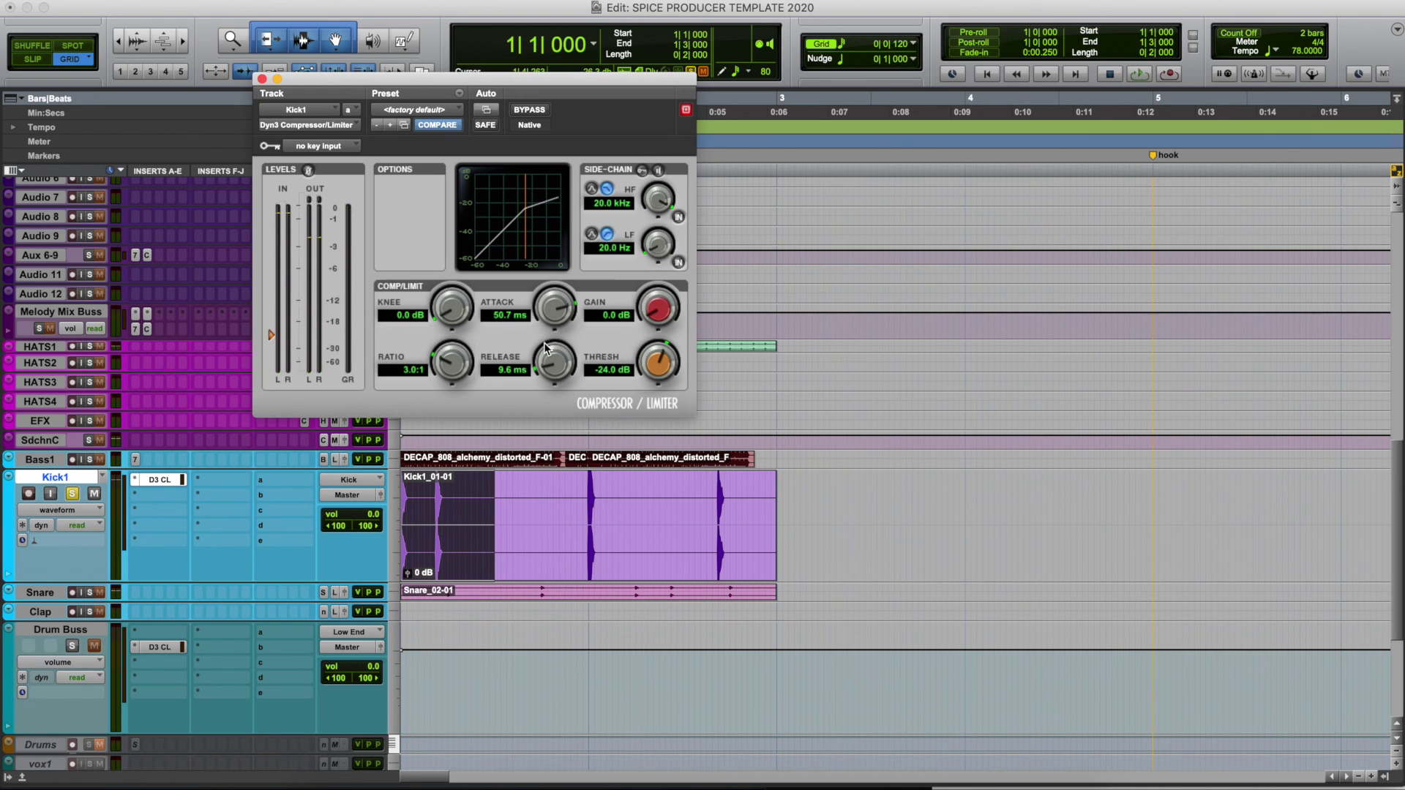
# Audition the kick loop and set the Kick1 compressor's release to 2.0 s.
pyautogui.press('space')
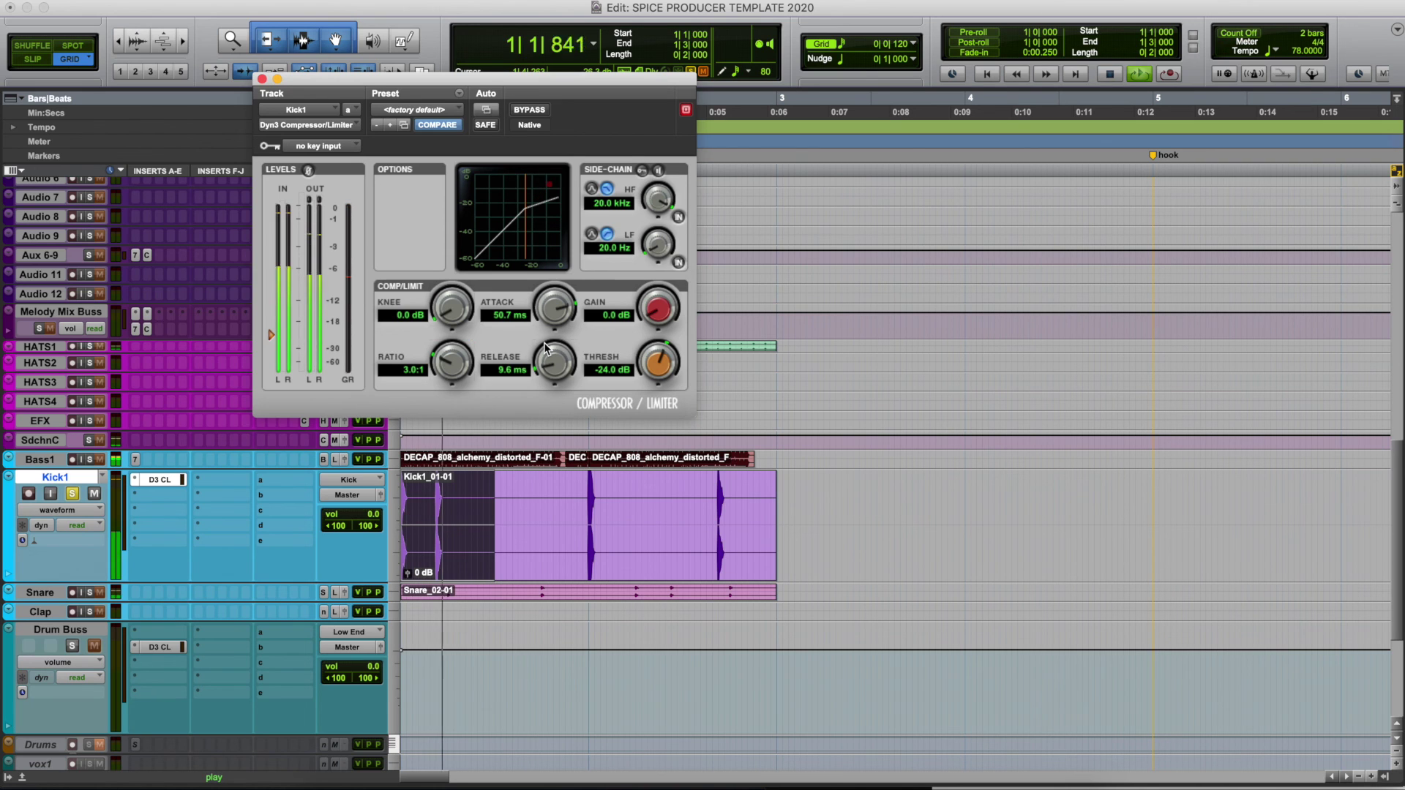
pyautogui.press('space')
pyautogui.moveTo(549, 362); pyautogui.dragTo(586, 235)
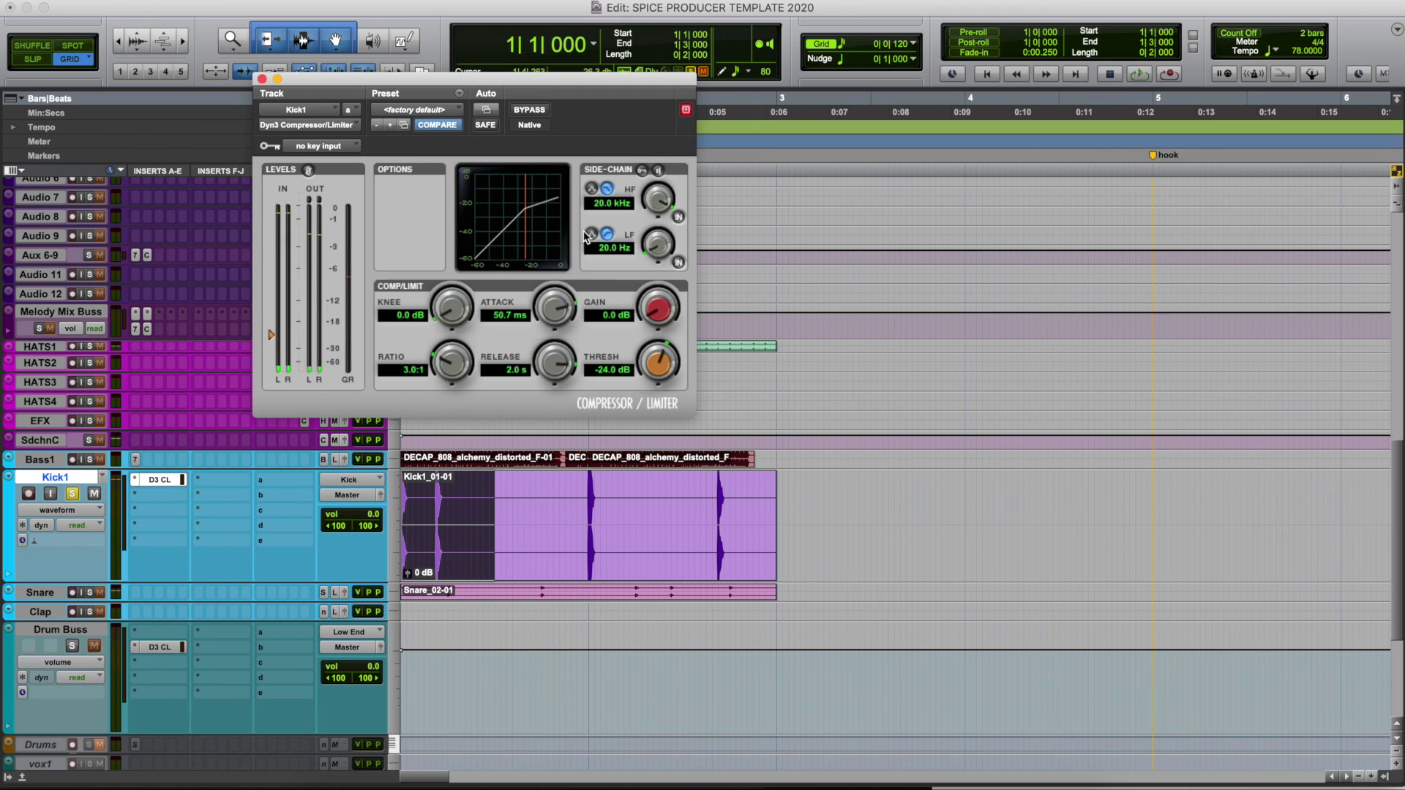
# Set the Kick1 compressor's attack to 332.8 us and raise its makeup gain to 11.8 dB while the loop plays.
pyautogui.moveTo(549, 311); pyautogui.dragTo(537, 407)
pyautogui.press('space')
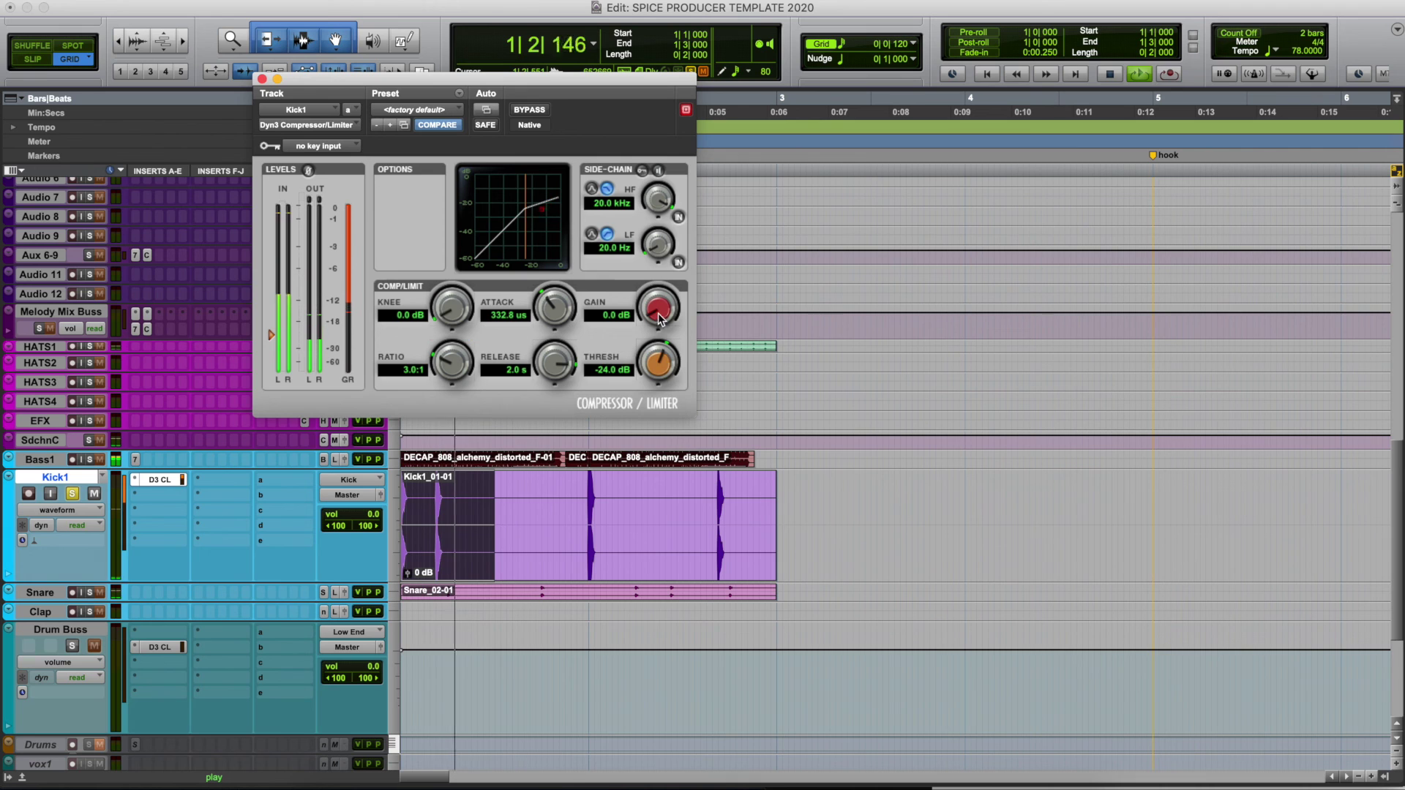
pyautogui.moveTo(658, 308)
pyautogui.mouseDown()
pyautogui.moveTo(651, 256)
pyautogui.moveTo(648, 310)
pyautogui.moveTo(648, 289)
pyautogui.mouseUp()
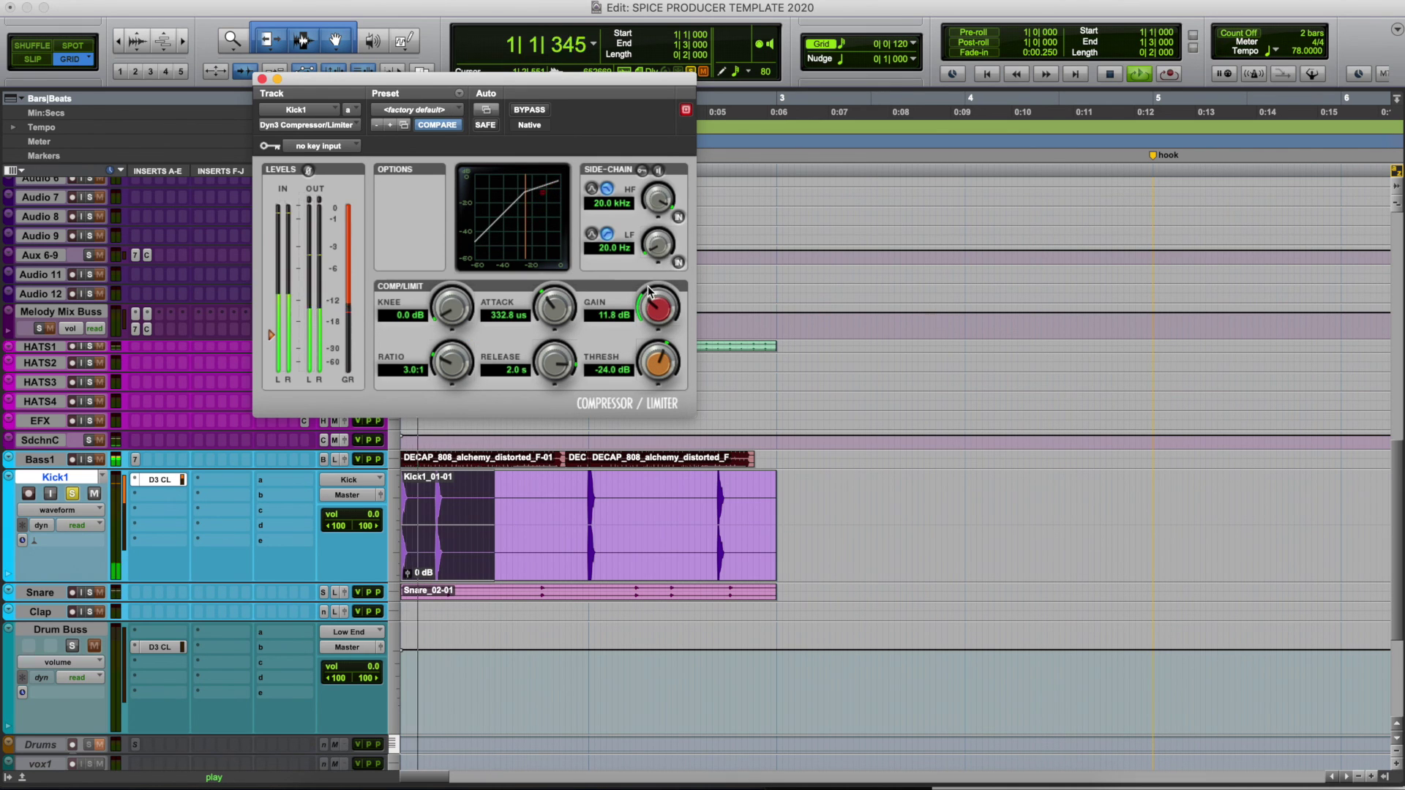
# Set the Kick1 compressor's attack to 22.8 ms and its release to 29.4 ms, then stop playback.
pyautogui.moveTo(553, 307); pyautogui.dragTo(553, 250)
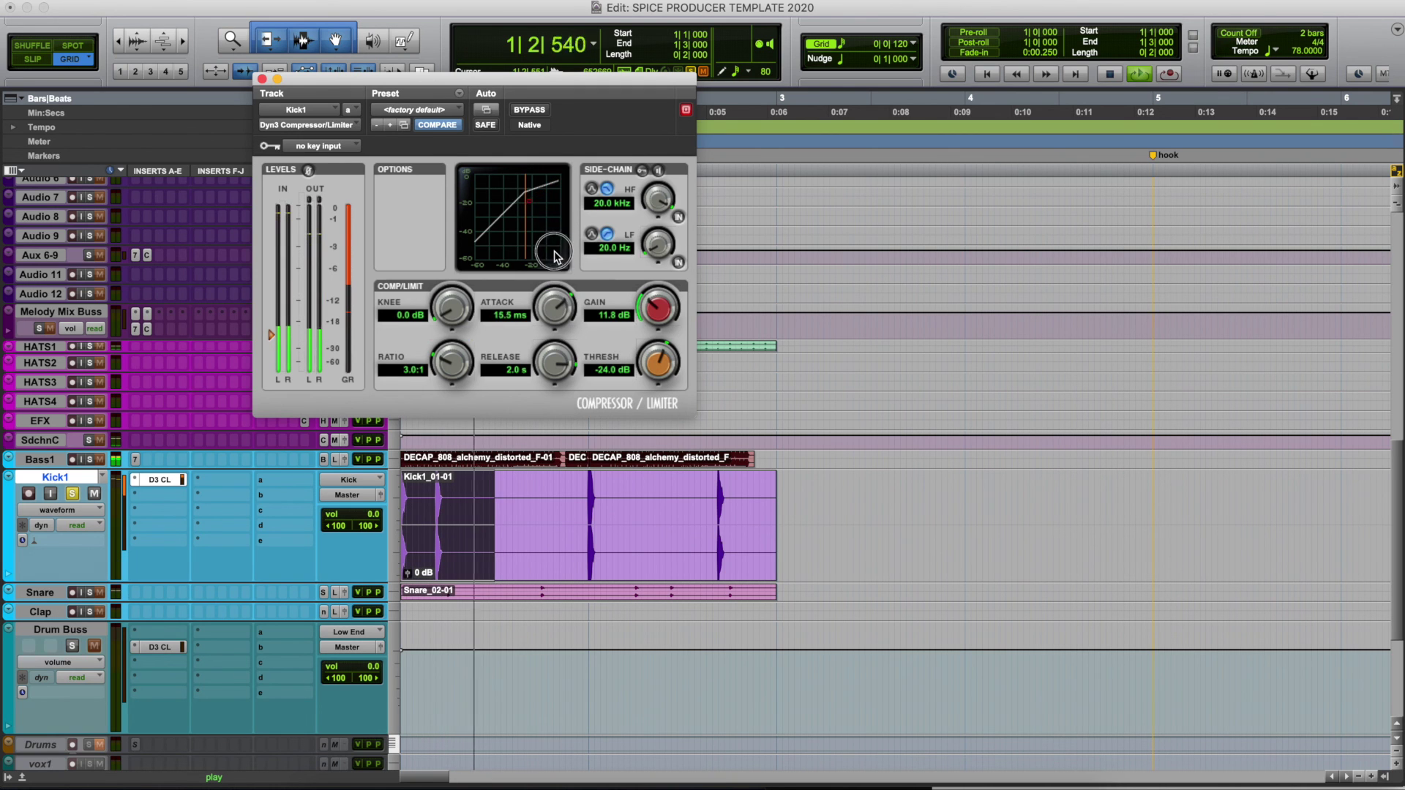
pyautogui.moveTo(548, 368); pyautogui.dragTo(578, 660)
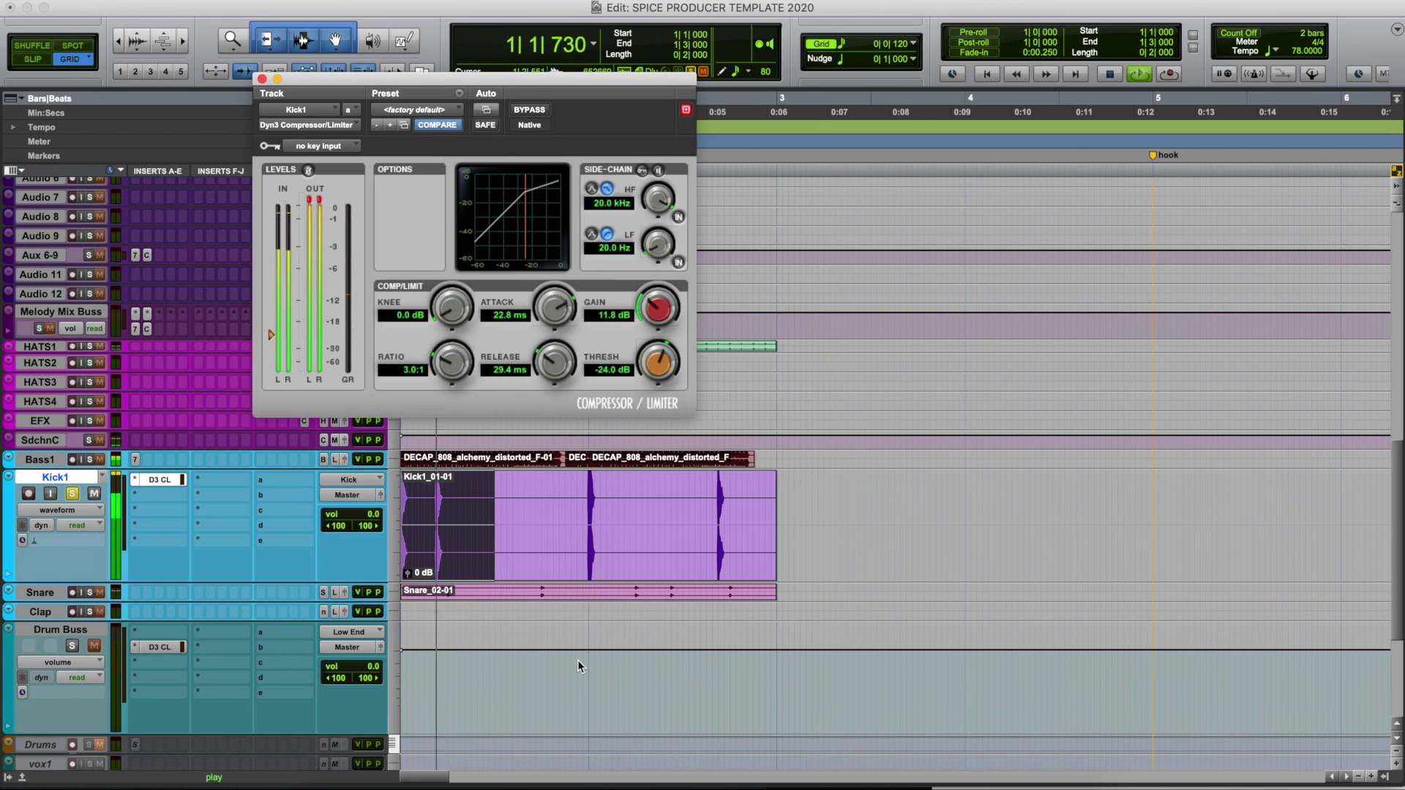
pyautogui.press('space')
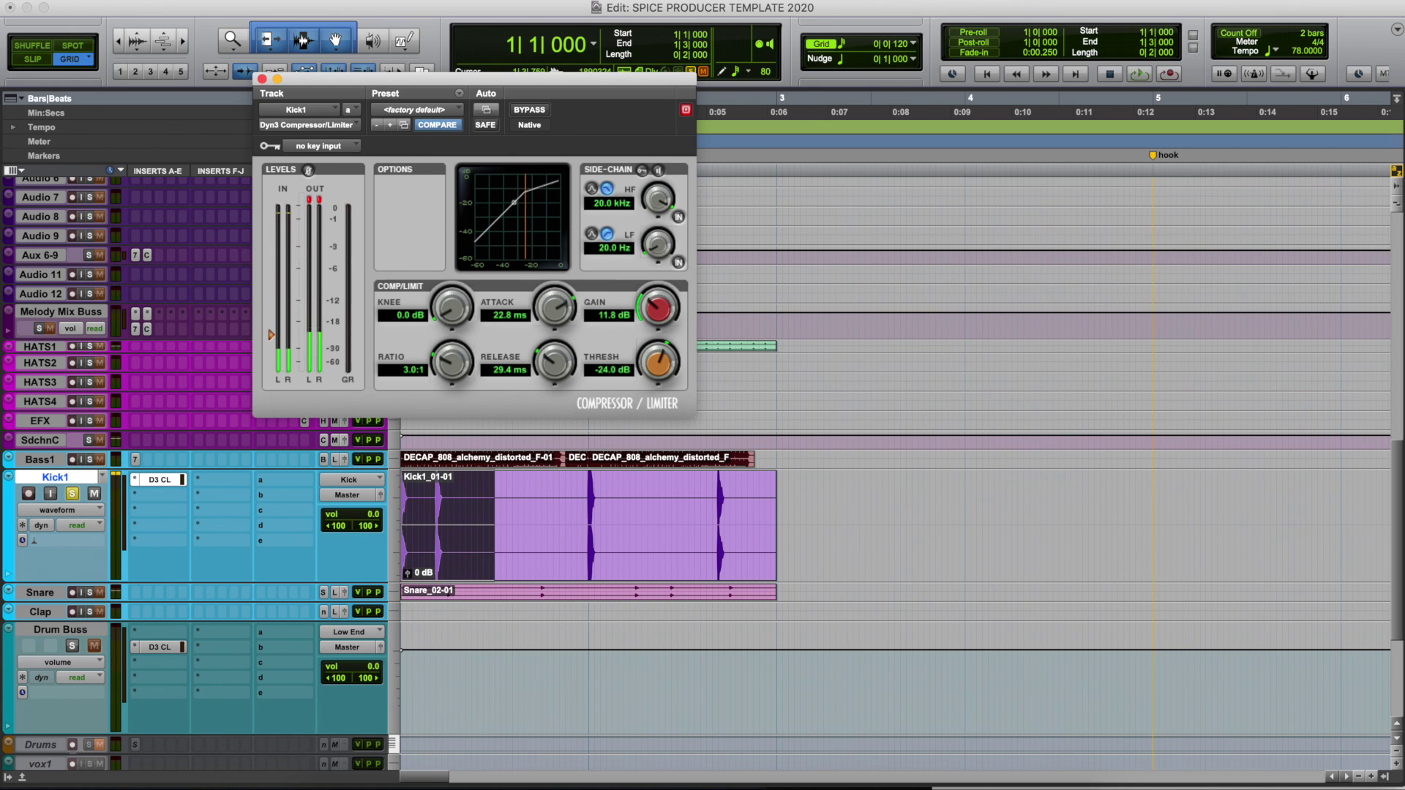
# Close the compressor window, unsolo Kick1 and reduce its track height to the smallest size.
pyautogui.click(262, 78)
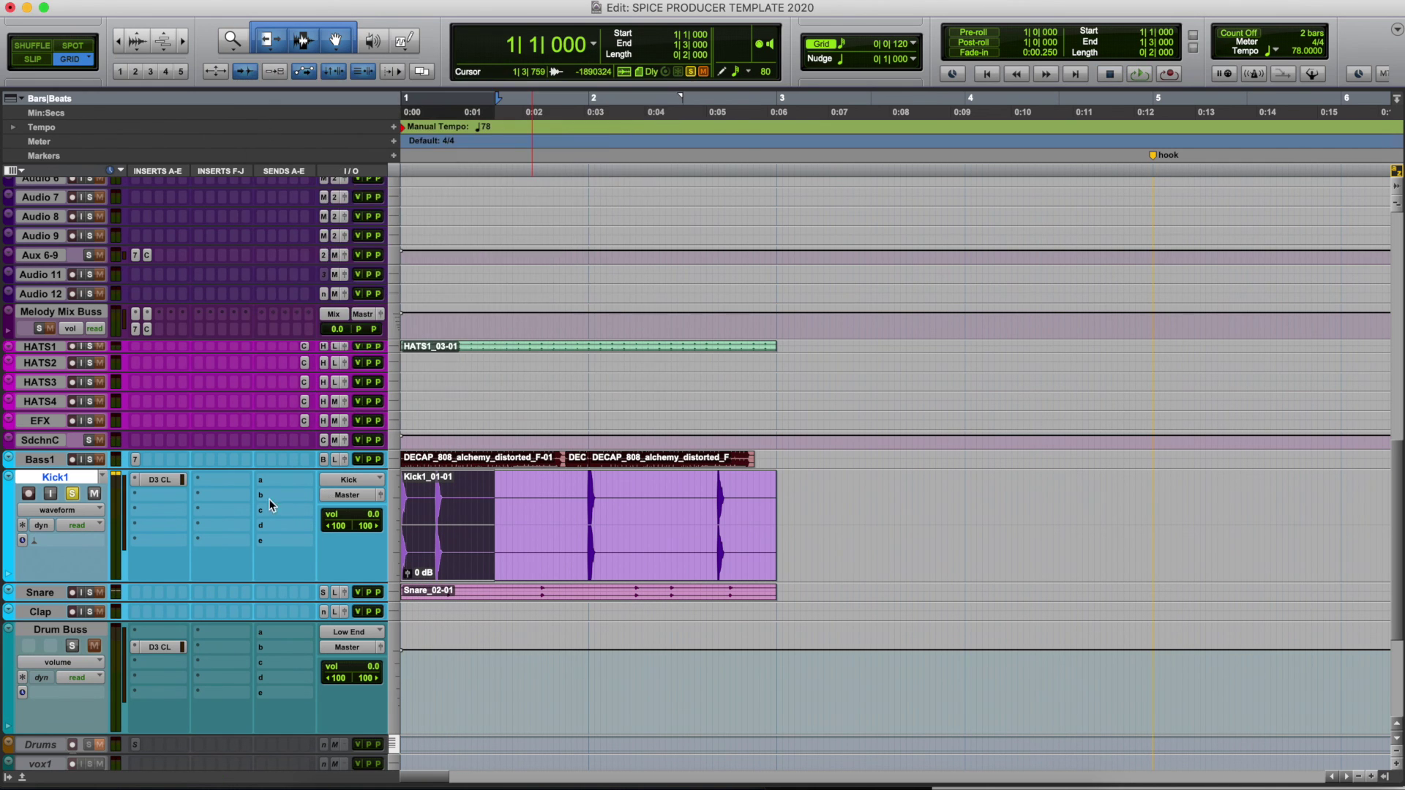
pyautogui.click(72, 493)
pyautogui.moveTo(71, 583); pyautogui.dragTo(74, 447)
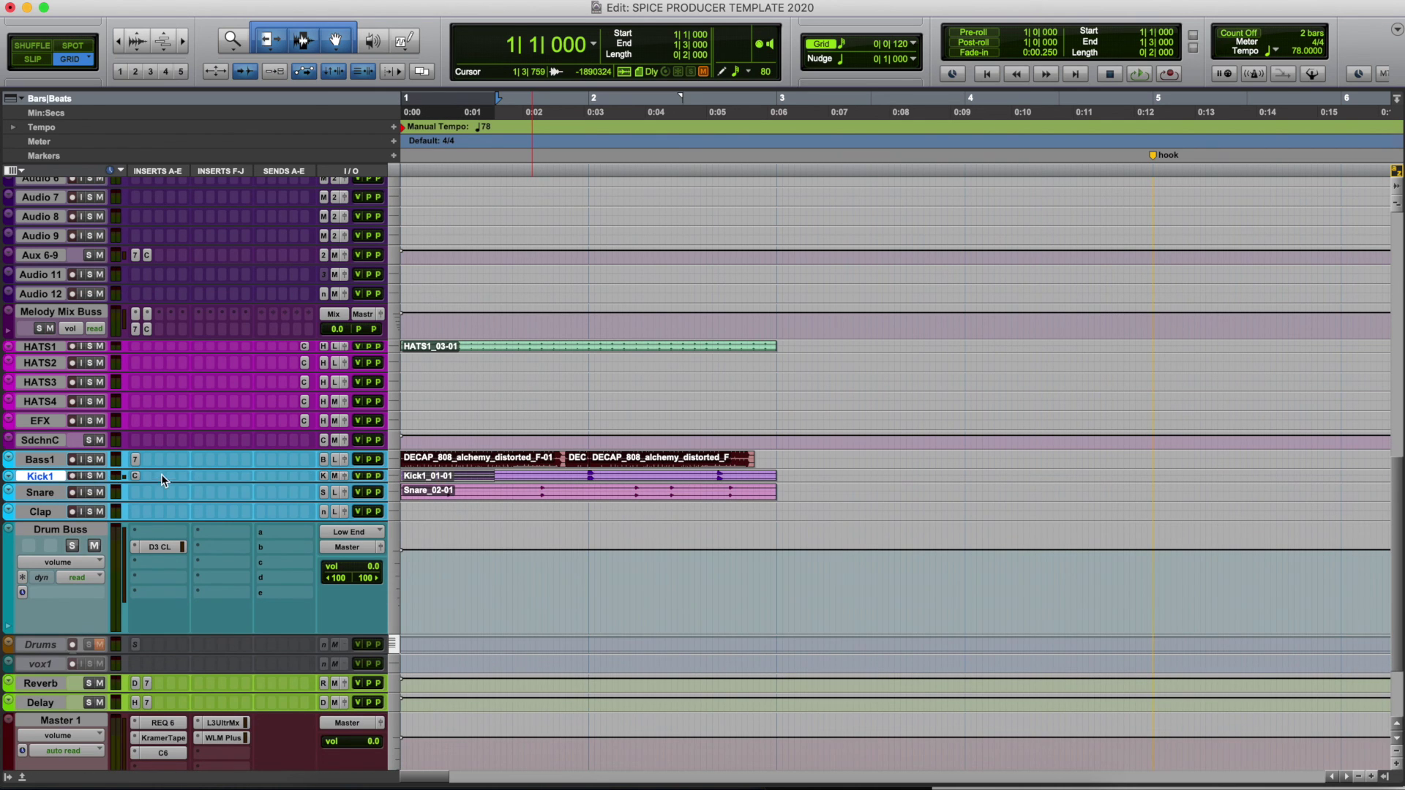
# Reduce the track heights of Audio 1, Audio 3 and Audio 4 to make the session view more compact.
pyautogui.scroll(-3, 257, 539)
pyautogui.scroll(15, 256, 539)
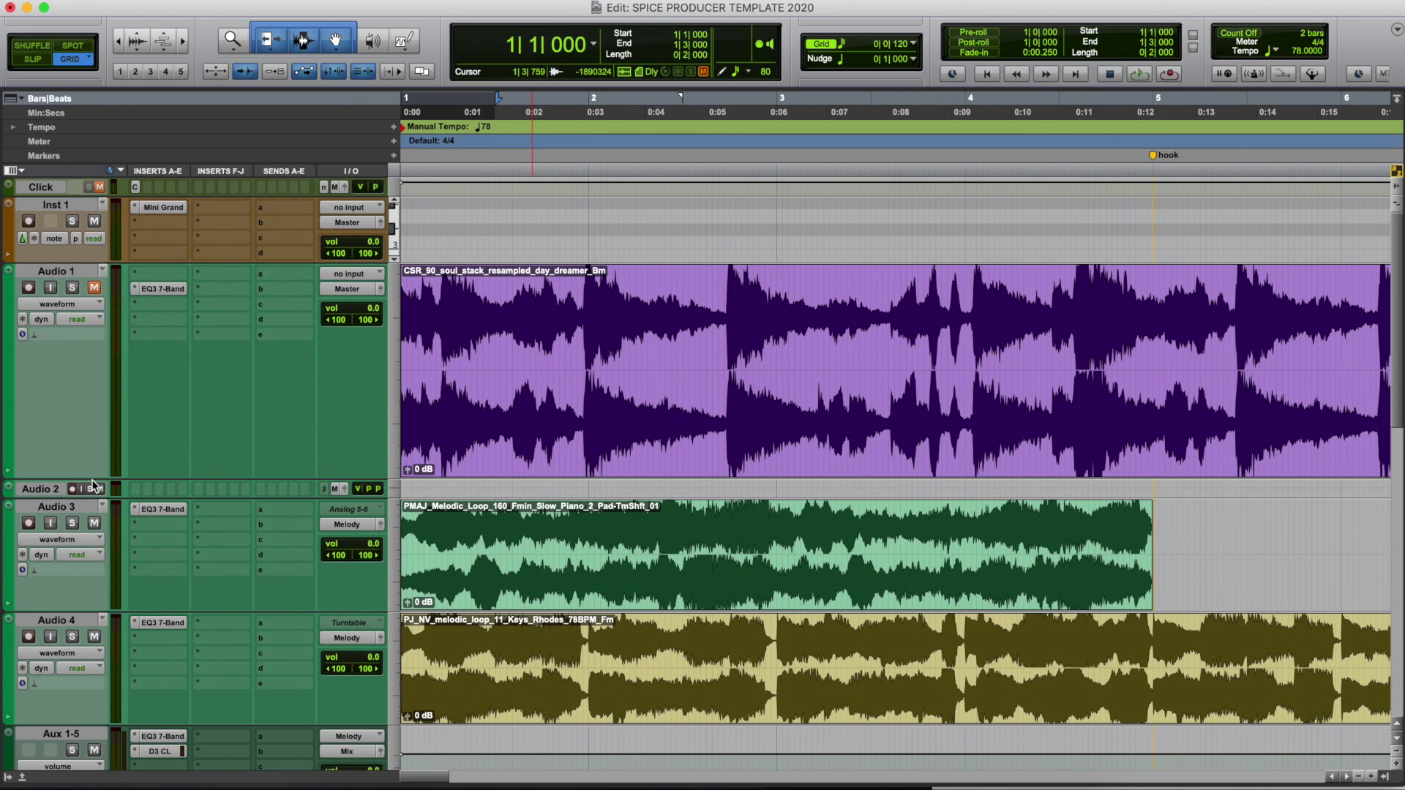
pyautogui.moveTo(91, 480); pyautogui.dragTo(98, 349)
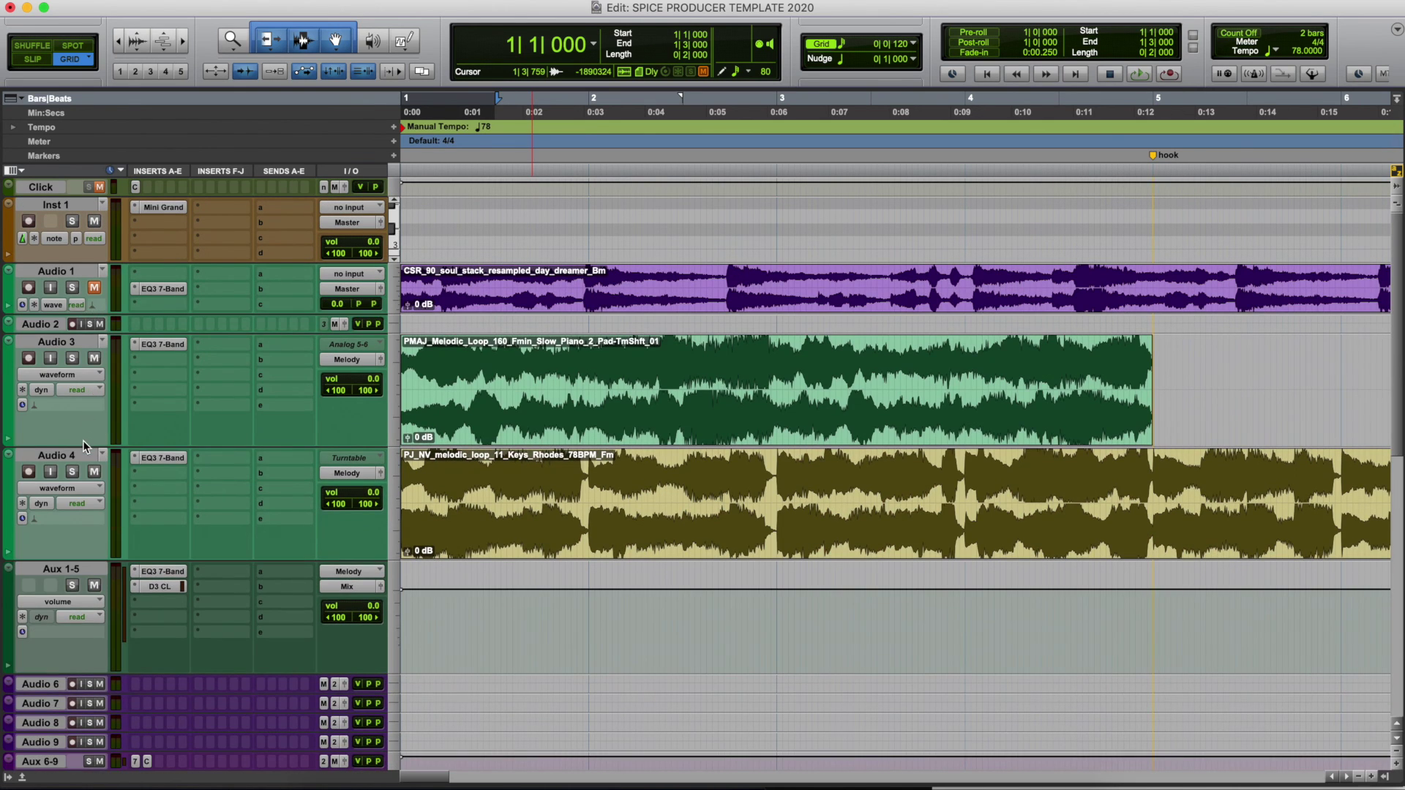
pyautogui.moveTo(82, 445); pyautogui.dragTo(91, 350)
pyautogui.moveTo(89, 458); pyautogui.dragTo(91, 392)
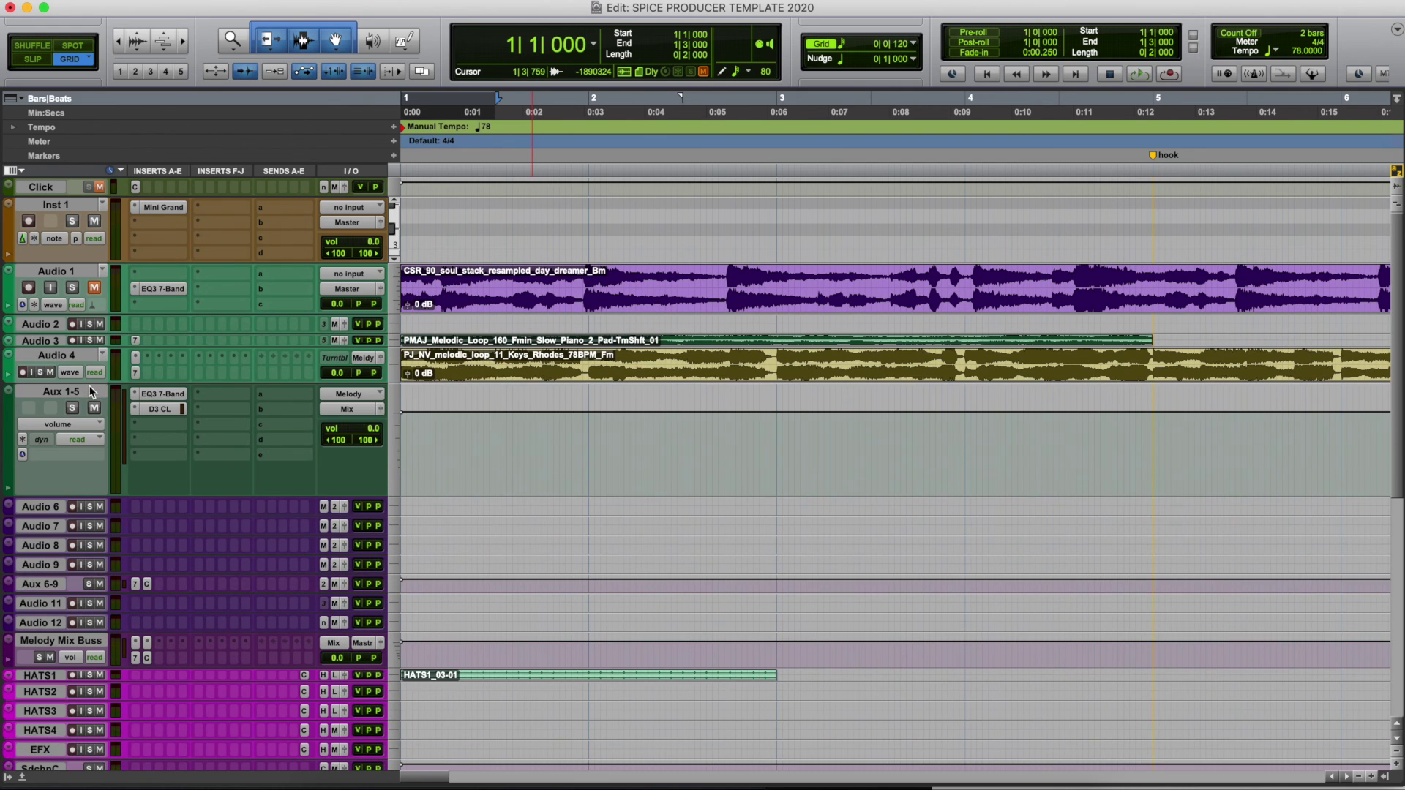
pyautogui.click(103, 307)
pyautogui.click(96, 314)
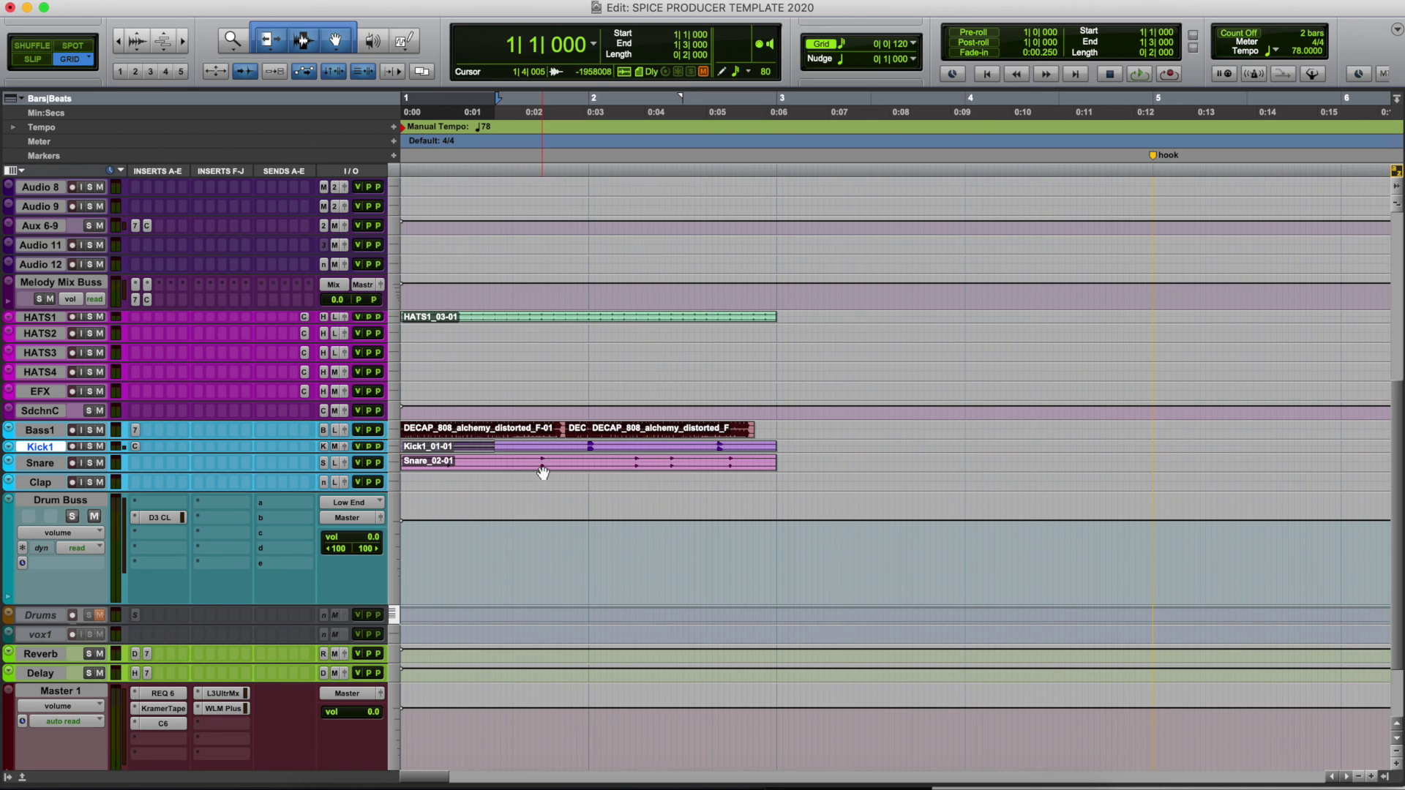
# Select the whole Snare_02-01 clip to make its two bars the playback range.
pyautogui.click(541, 466)
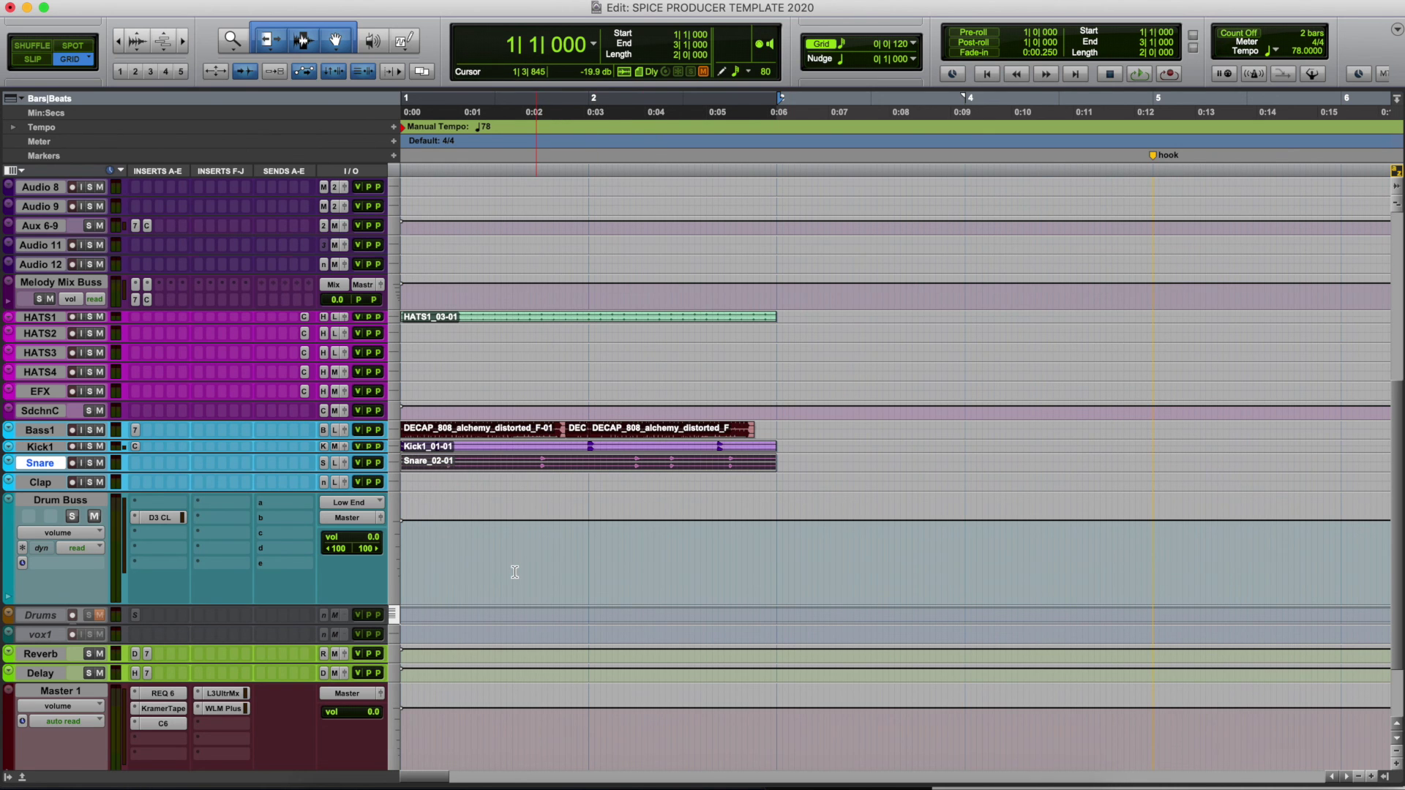
pyautogui.scroll(-3, 515, 571)
pyautogui.scroll(10, 515, 572)
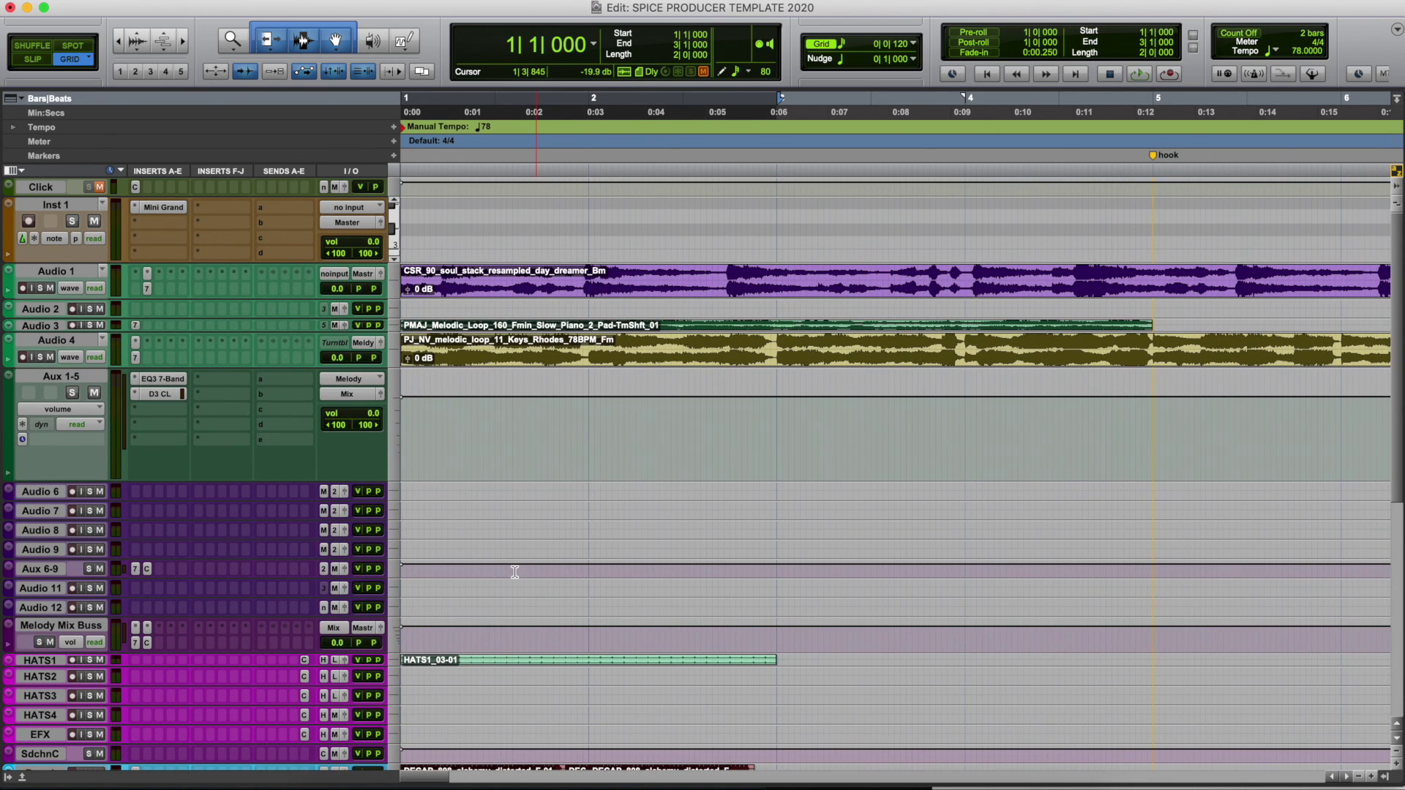